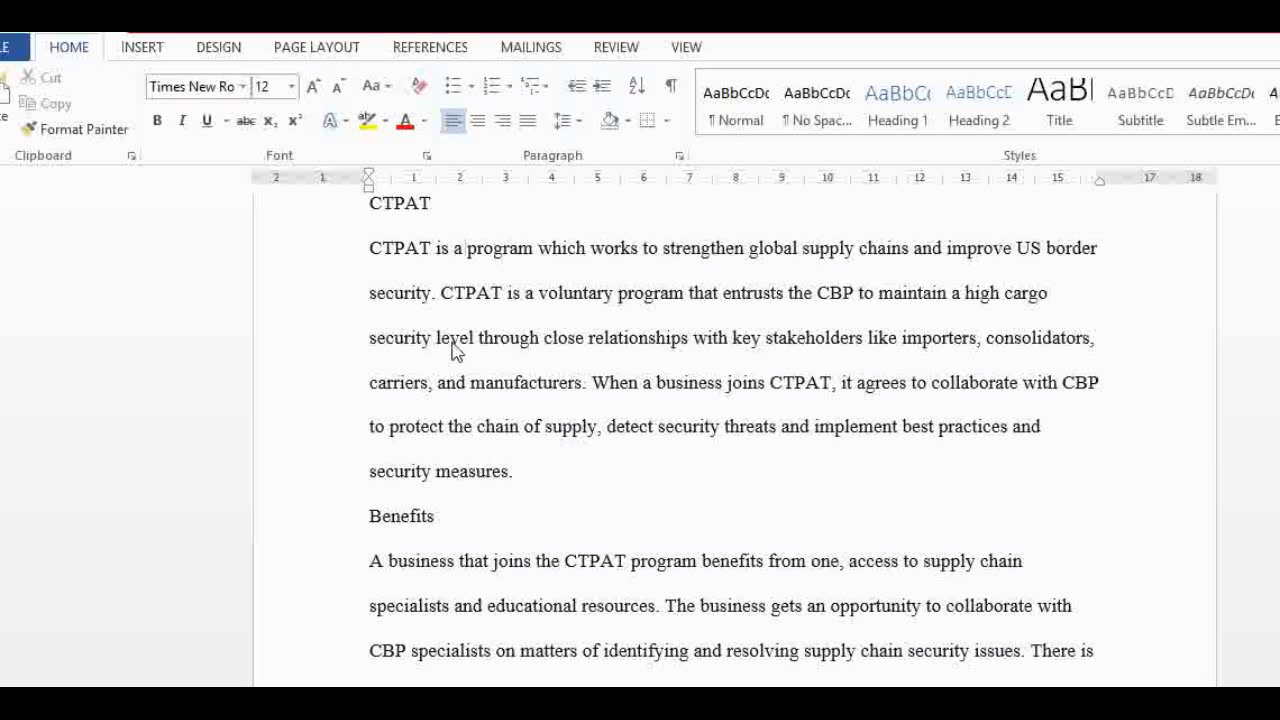
Look through the CTPAT document from its opening section to the References page and return to the beginning
{"action": "scroll", "coordinate": [453, 343], "scroll_direction": "down", "scroll_amount": 3}
{"action": "scroll", "coordinate": [453, 343], "scroll_direction": "down", "scroll_amount": 8}
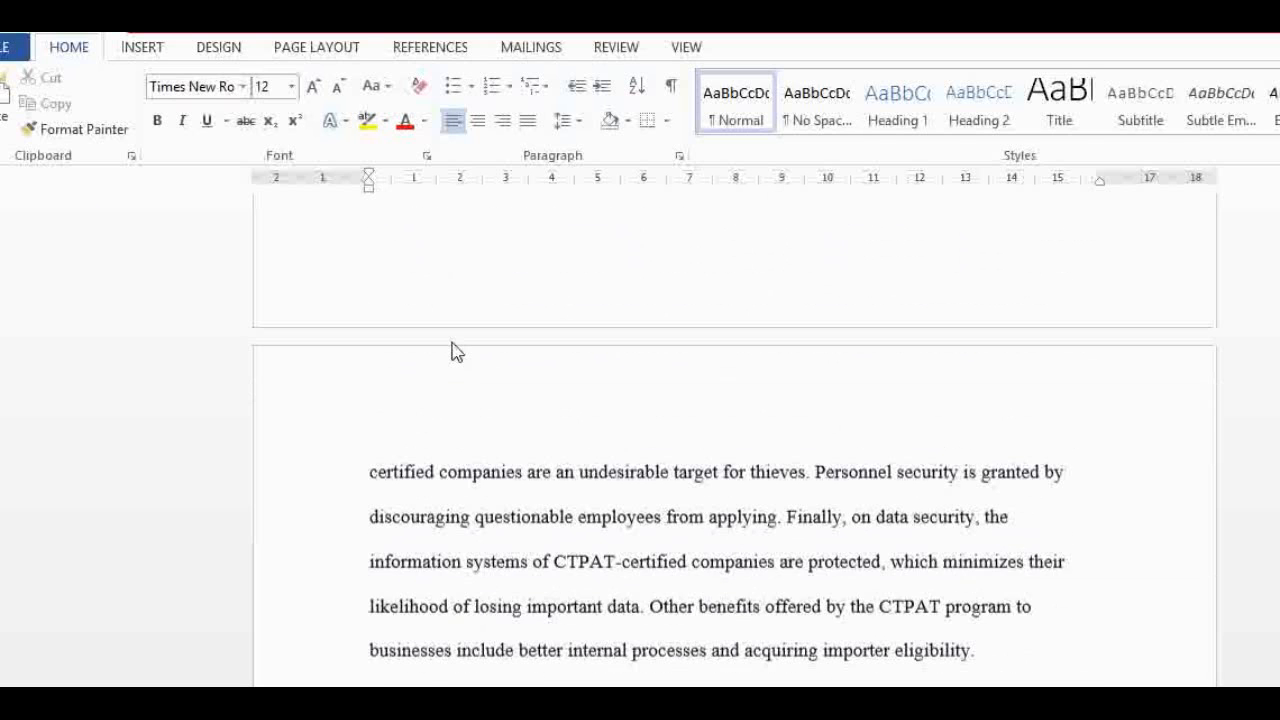
{"action": "scroll", "coordinate": [453, 343], "scroll_direction": "down", "scroll_amount": 3}
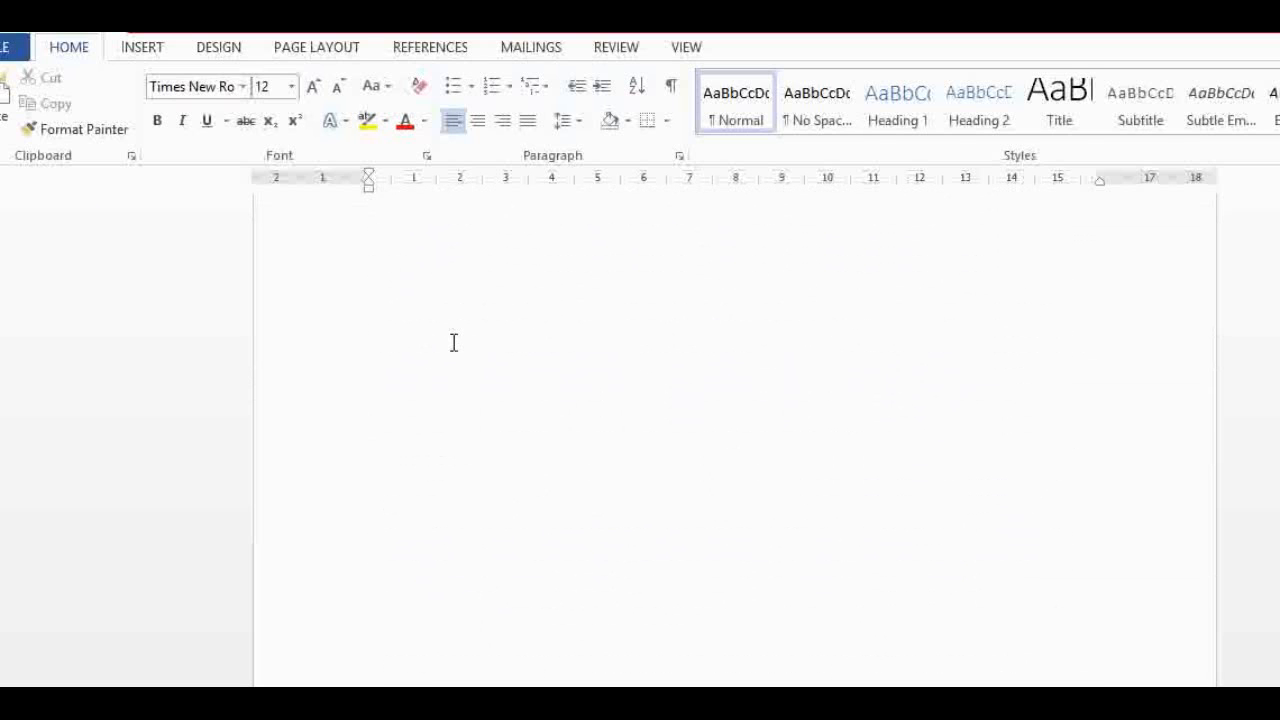
{"action": "scroll", "coordinate": [451, 343], "scroll_direction": "down", "scroll_amount": 5}
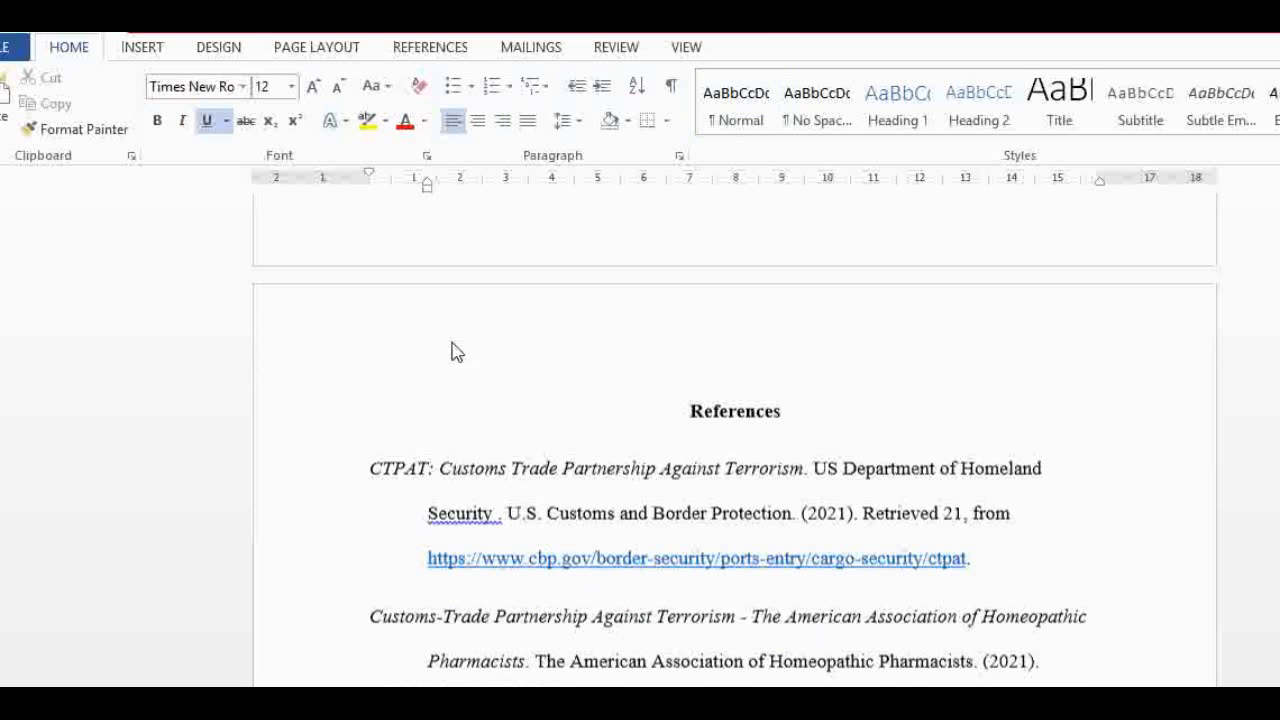
{"action": "key", "text": "Page_Up"}
{"action": "scroll", "coordinate": [453, 343], "scroll_direction": "up", "scroll_amount": 20}
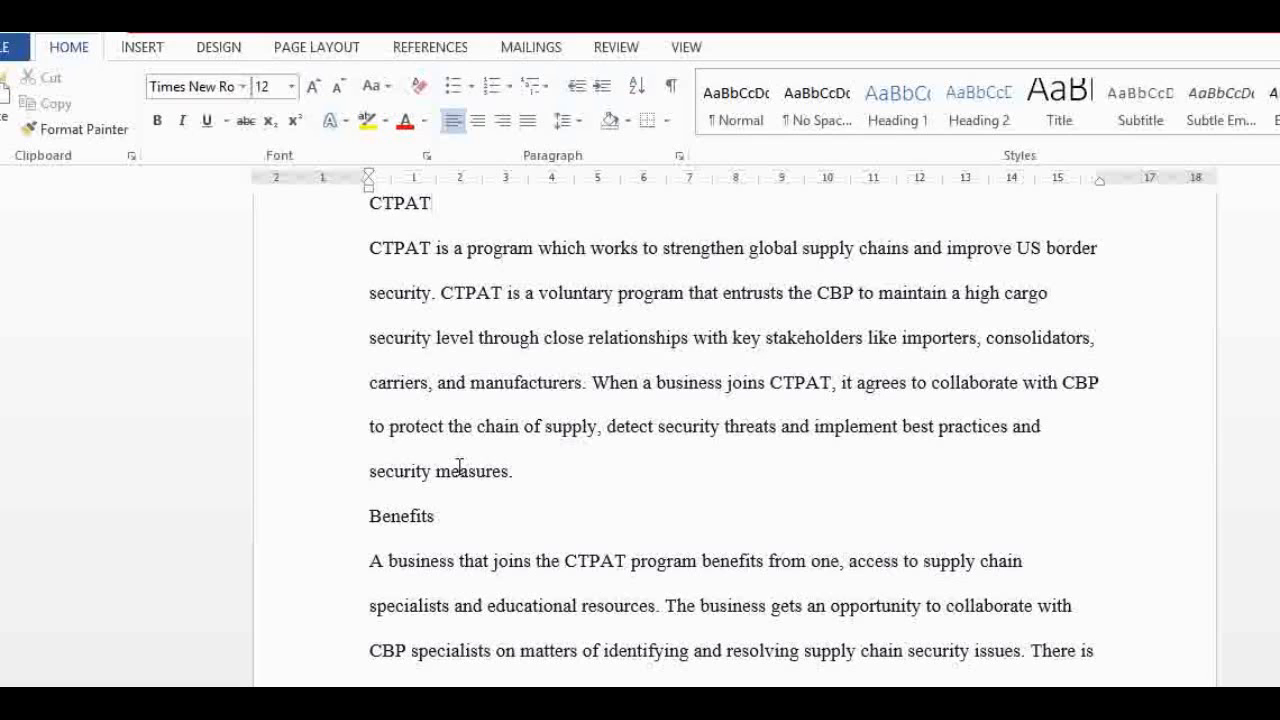
Examine the body text across the page break and continue down to the entries on the References page
{"action": "double_click", "coordinate": [450, 213]}
{"action": "left_click", "coordinate": [443, 316]}
{"action": "scroll", "coordinate": [443, 316], "scroll_direction": "down", "scroll_amount": 2}
{"action": "scroll", "coordinate": [443, 316], "scroll_direction": "down", "scroll_amount": 10}
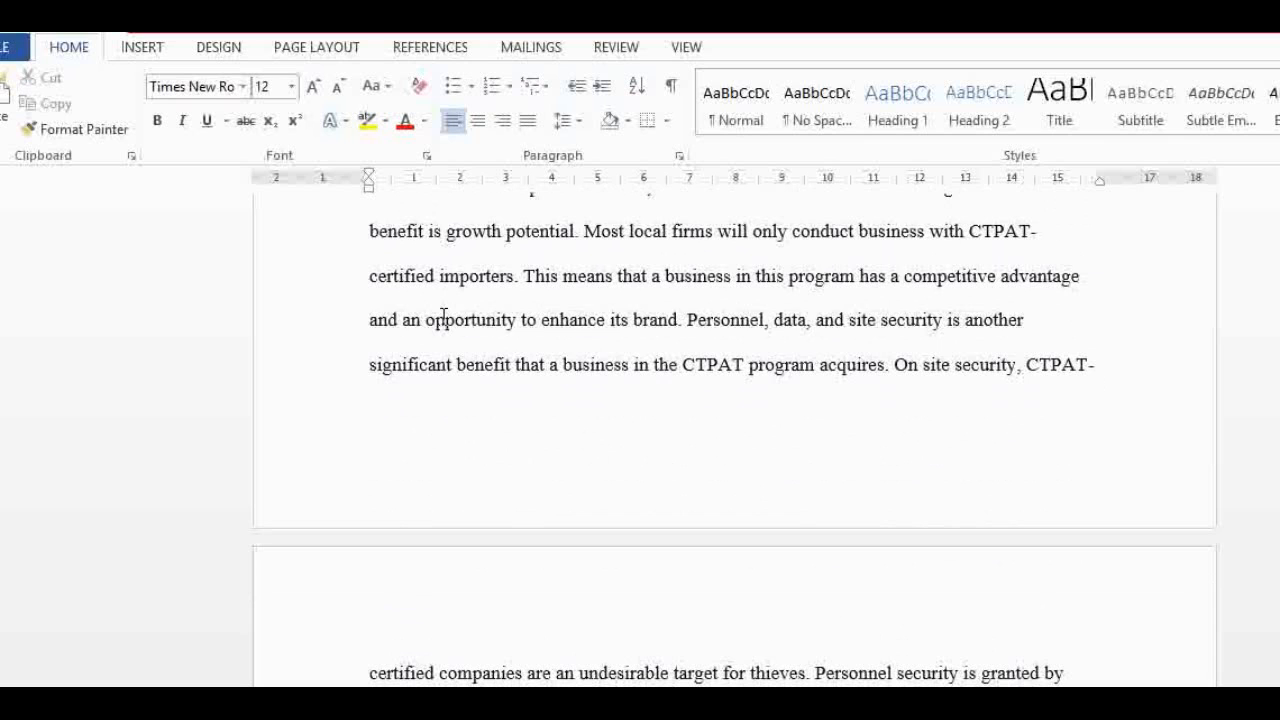
{"action": "scroll", "coordinate": [443, 316], "scroll_direction": "down", "scroll_amount": 1}
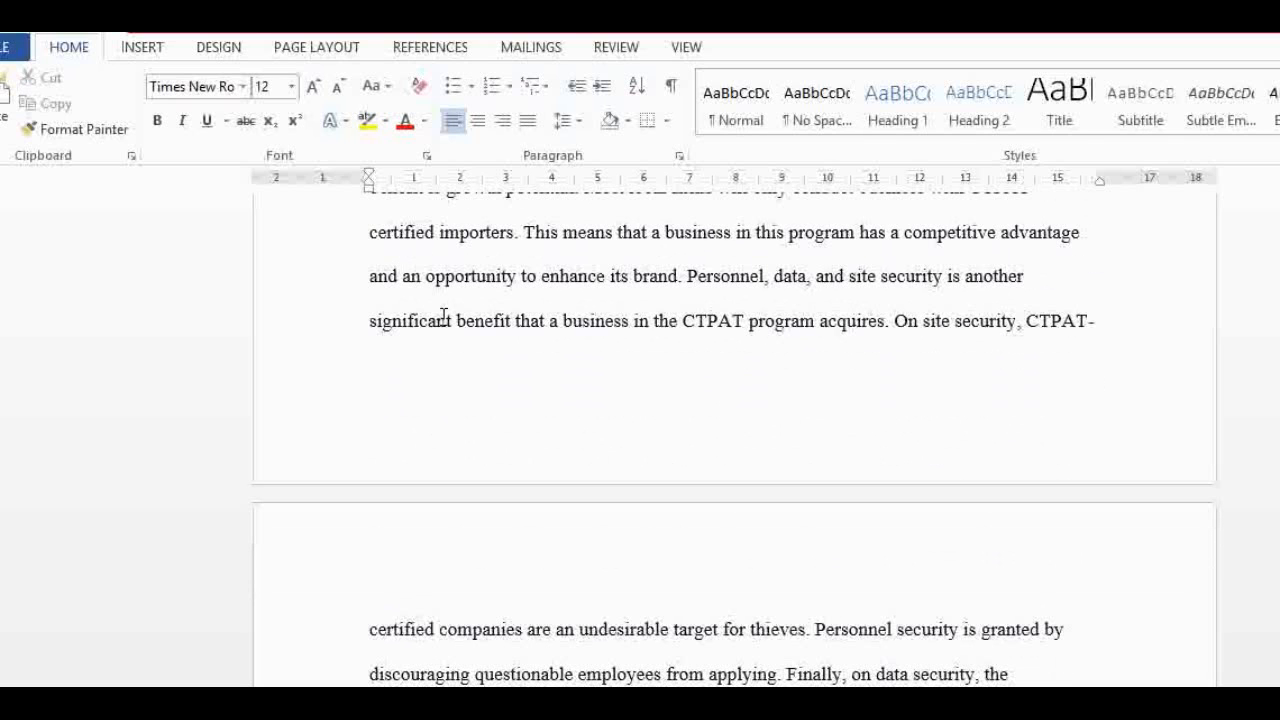
{"action": "scroll", "coordinate": [443, 316], "scroll_direction": "down", "scroll_amount": 1}
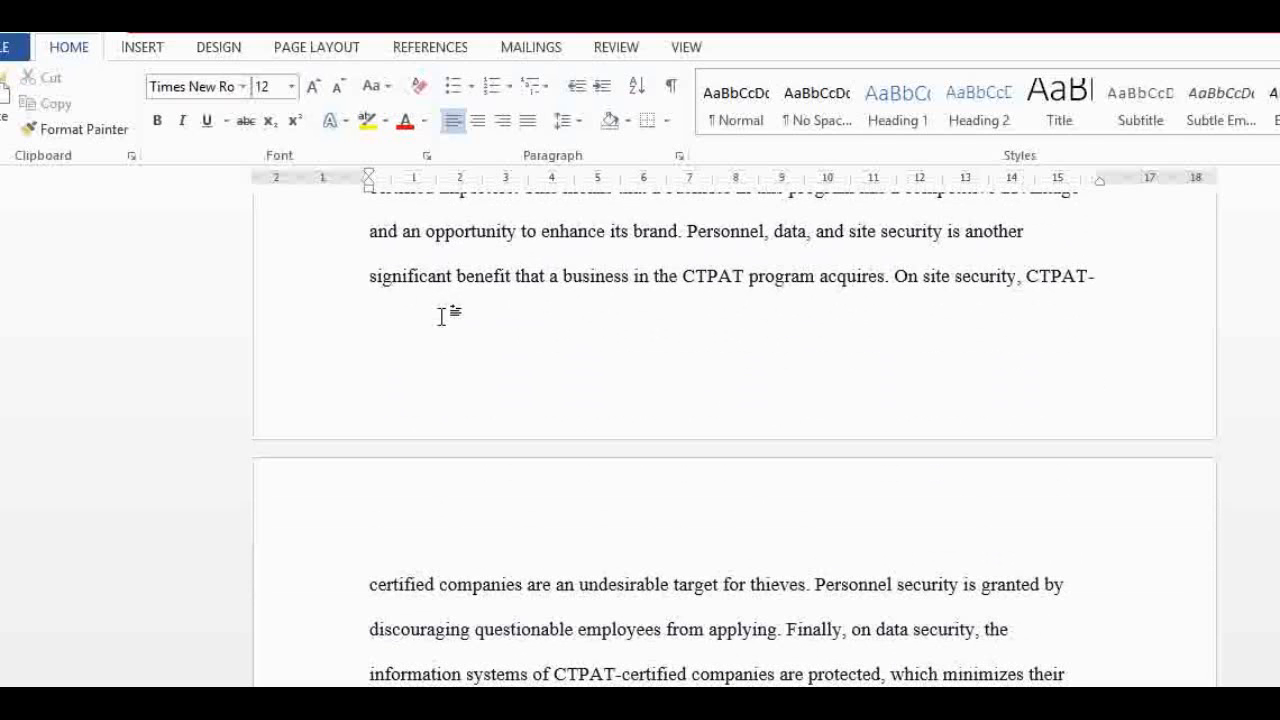
{"action": "key", "text": "Down"}
{"action": "key", "text": "Down"}
{"action": "key", "text": "Down"}
{"action": "key", "text": "Down"}
{"action": "key", "text": "Down"}
{"action": "key", "text": "Down"}
{"action": "key", "text": "Down"}
{"action": "key", "text": "Down"}
{"action": "key", "text": "Down"}
{"action": "key", "text": "Down"}
{"action": "key", "text": "Down"}
{"action": "key", "text": "Down"}
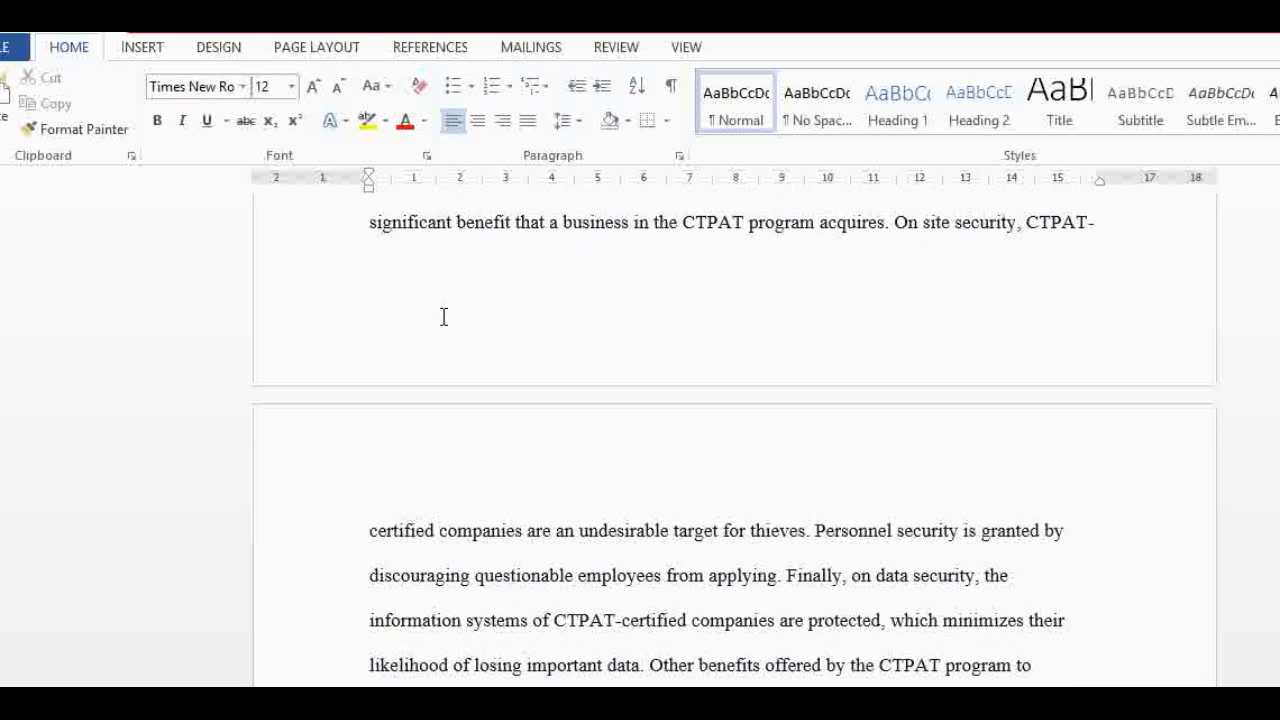
{"action": "key", "text": "Down"}
{"action": "key", "text": "Down"}
{"action": "key", "text": "Down"}
{"action": "key", "text": "Down"}
{"action": "key", "text": "Down"}
{"action": "key", "text": "Down"}
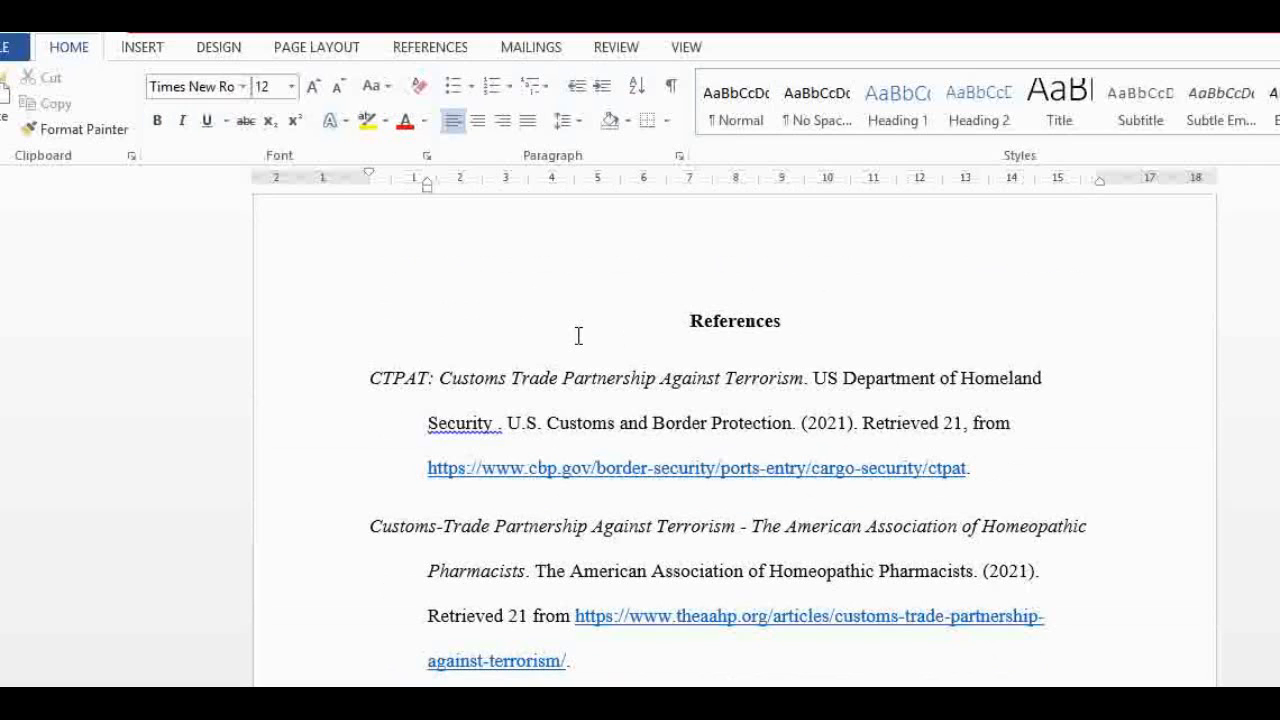
Go back up from the References page through the Benefits text to the opening CTPAT heading
{"action": "key", "text": "Up"}
{"action": "key", "text": "Up"}
{"action": "key", "text": "Up"}
{"action": "key", "text": "Up"}
{"action": "key", "text": "Up"}
{"action": "key", "text": "Up"}
{"action": "key", "text": "Up"}
{"action": "key", "text": "Up"}
{"action": "key", "text": "Up"}
{"action": "key", "text": "Up"}
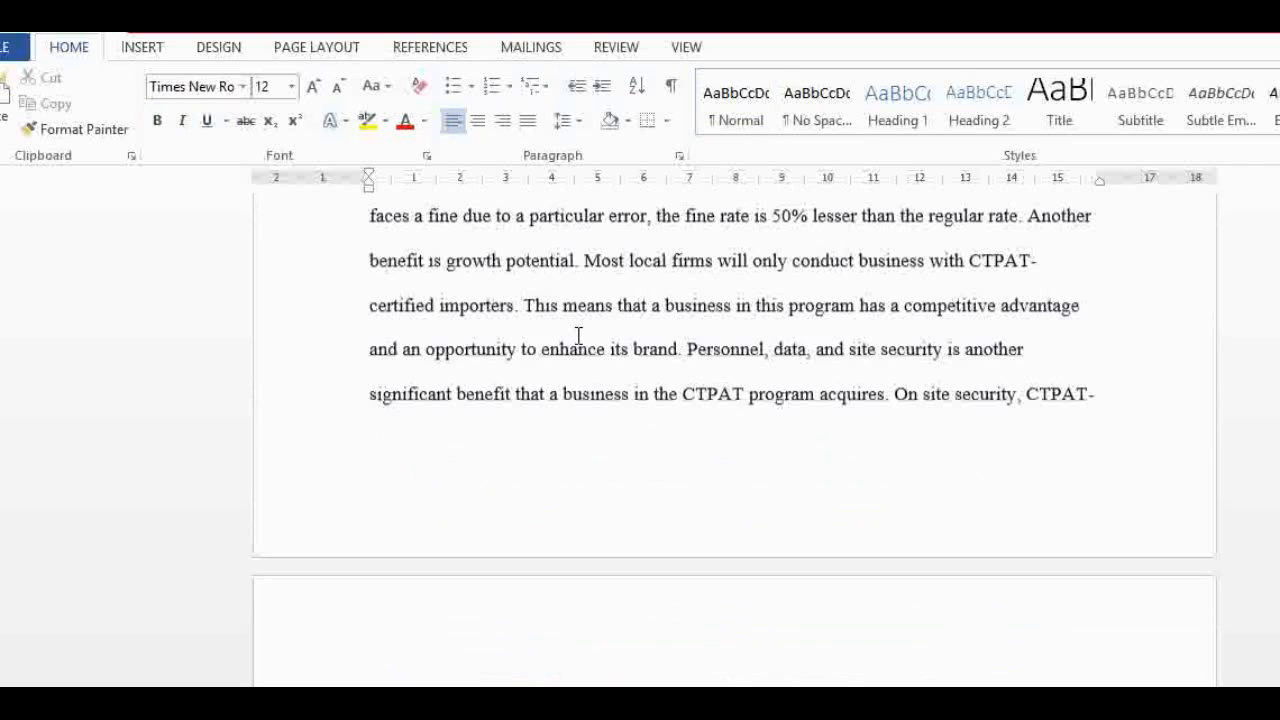
{"action": "key", "text": "Up"}
{"action": "key", "text": "Up"}
{"action": "key", "text": "Up"}
{"action": "key", "text": "Up"}
{"action": "key", "text": "Up"}
{"action": "key", "text": "Up"}
{"action": "key", "text": "Up"}
{"action": "key", "text": "Up"}
{"action": "key", "text": "Up"}
{"action": "key", "text": "Up"}
{"action": "key", "text": "Up"}
{"action": "key", "text": "Up"}
{"action": "key", "text": "Up"}
{"action": "key", "text": "Up"}
{"action": "key", "text": "Up"}
{"action": "key", "text": "Up"}
{"action": "key", "text": "Up"}
{"action": "key", "text": "Up"}
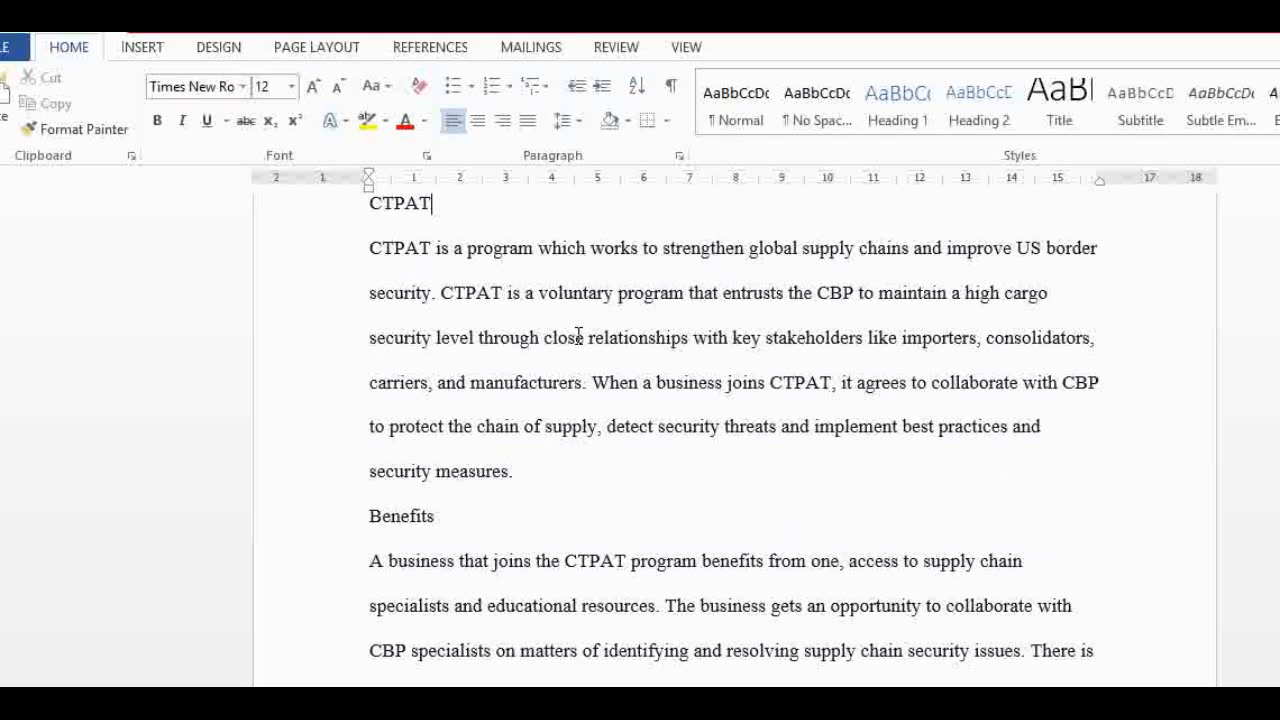
Check the extent of the document from the opening paragraph down to the blank area before the References page
{"action": "left_click", "coordinate": [510, 318]}
{"action": "key", "text": "Down"}
{"action": "key", "text": "Down"}
{"action": "key", "text": "Down"}
{"action": "key", "text": "Down"}
{"action": "key", "text": "Down"}
{"action": "key", "text": "Down"}
{"action": "scroll", "coordinate": [512, 320], "scroll_direction": "down", "scroll_amount": 8}
{"action": "scroll", "coordinate": [512, 320], "scroll_direction": "down", "scroll_amount": 5}
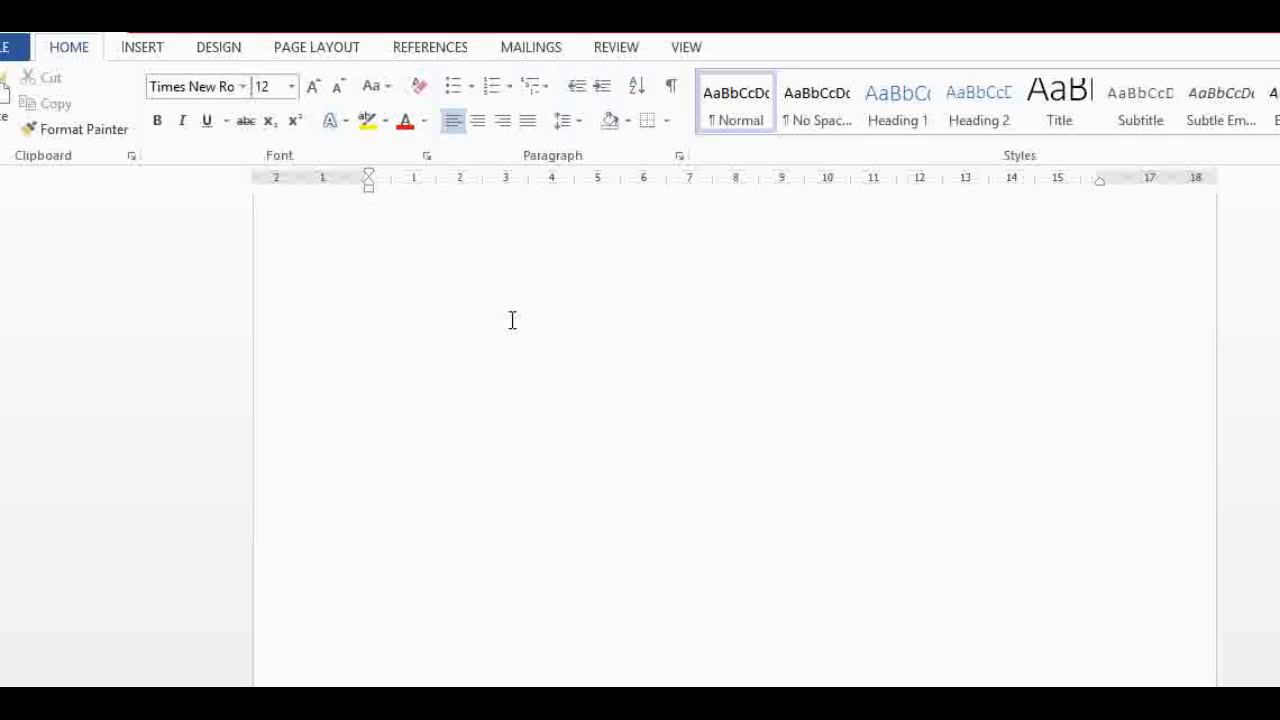
{"action": "key", "text": "Down"}
{"action": "key", "text": "Down"}
{"action": "key", "text": "Down"}
{"action": "key", "text": "Down"}
{"action": "key", "text": "Down"}
{"action": "key", "text": "Down"}
{"action": "key", "text": "Down"}
{"action": "key", "text": "Down"}
{"action": "key", "text": "Down"}
{"action": "key", "text": "Down"}
{"action": "key", "text": "Down"}
{"action": "key", "text": "Down"}
{"action": "key", "text": "Down"}
{"action": "key", "text": "Down"}
{"action": "key", "text": "Down"}
{"action": "key", "text": "Down"}
{"action": "key", "text": "Down"}
{"action": "key", "text": "Down"}
{"action": "key", "text": "Down"}
{"action": "key", "text": "Down"}
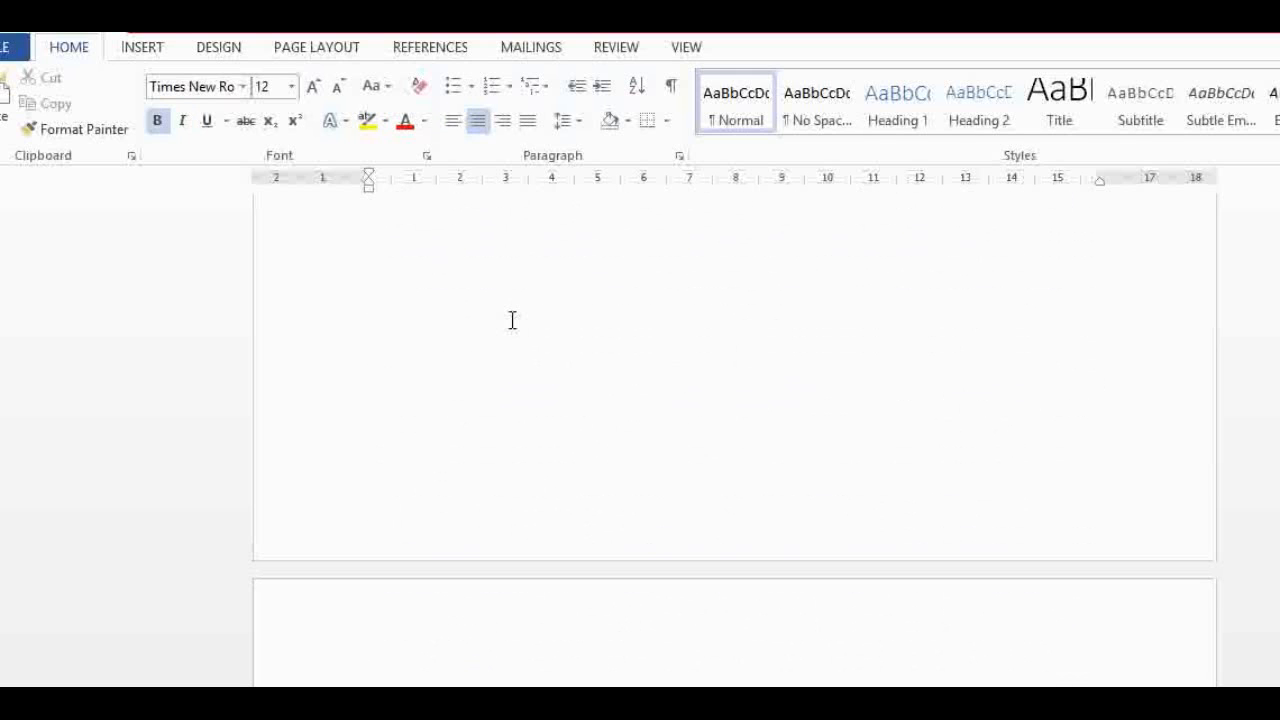
Return to the opening CTPAT section at the start of the body text
{"action": "key", "text": "Up"}
{"action": "key", "text": "Up"}
{"action": "key", "text": "Up"}
{"action": "key", "text": "Up"}
{"action": "key", "text": "Up"}
{"action": "key", "text": "Up"}
{"action": "key", "text": "Up"}
{"action": "key", "text": "Up"}
{"action": "key", "text": "Up"}
{"action": "key", "text": "Up"}
{"action": "key", "text": "Up"}
{"action": "key", "text": "Up"}
{"action": "key", "text": "Up"}
{"action": "key", "text": "Up"}
{"action": "key", "text": "Up"}
{"action": "key", "text": "Up"}
{"action": "key", "text": "Up"}
{"action": "key", "text": "Up"}
{"action": "key", "text": "Up"}
{"action": "key", "text": "Up"}
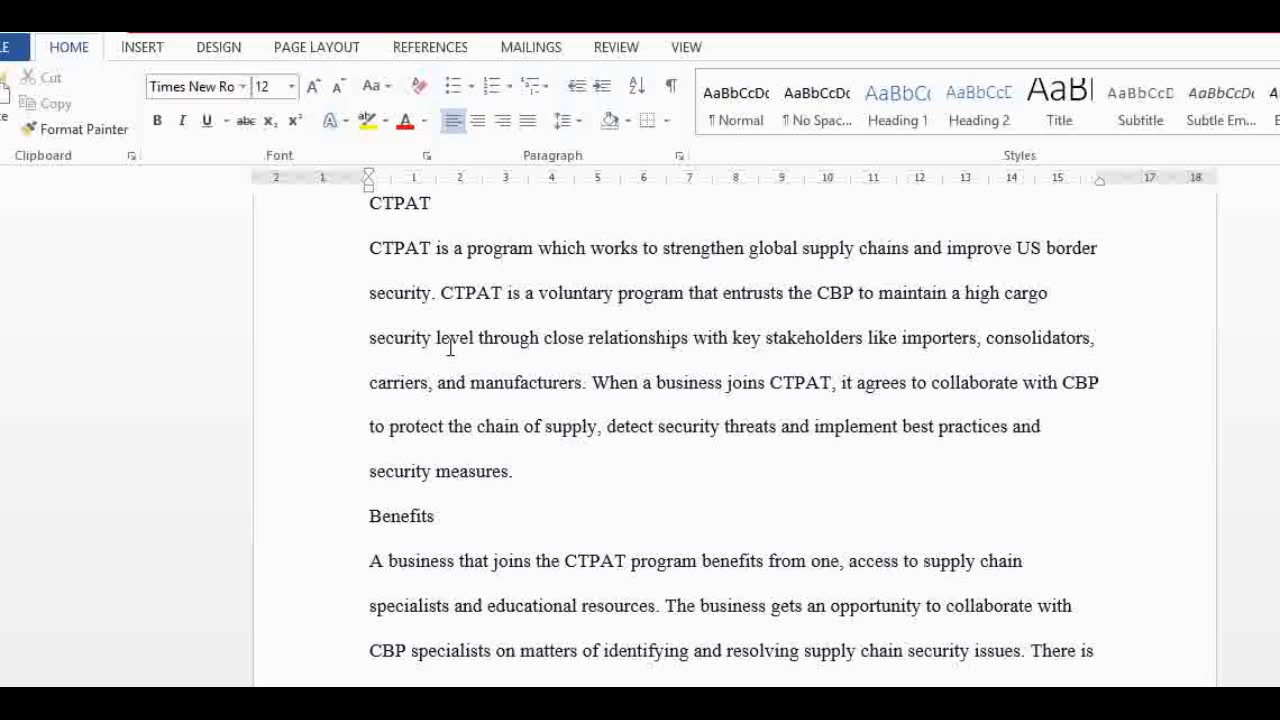
View the body text once more and follow it down to the References heading and first entry
{"action": "key", "text": "Right"}
{"action": "key", "text": "Right"}
{"action": "key", "text": "Right"}
{"action": "key", "text": "Right"}
{"action": "key", "text": "Right"}
{"action": "key", "text": "Right"}
{"action": "key", "text": "Right"}
{"action": "key", "text": "Right"}
{"action": "key", "text": "Right"}
{"action": "key", "text": "Right"}
{"action": "key", "text": "Right"}
{"action": "key", "text": "Right"}
{"action": "key", "text": "Right"}
{"action": "key", "text": "Right"}
{"action": "key", "text": "Right"}
{"action": "key", "text": "Right"}
{"action": "key", "text": "Right"}
{"action": "scroll", "coordinate": [450, 347], "scroll_direction": "down", "scroll_amount": 15}
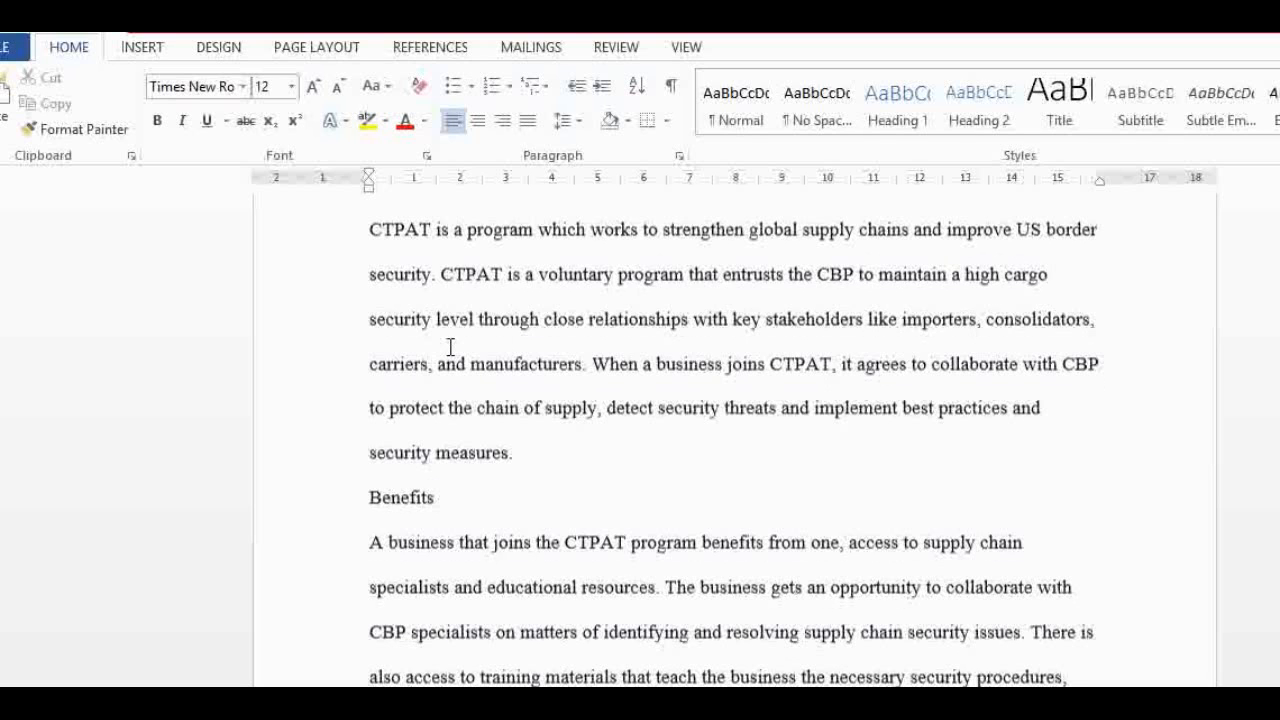
{"action": "key", "text": "ctrl+b"}
{"action": "key", "text": "ctrl+e"}
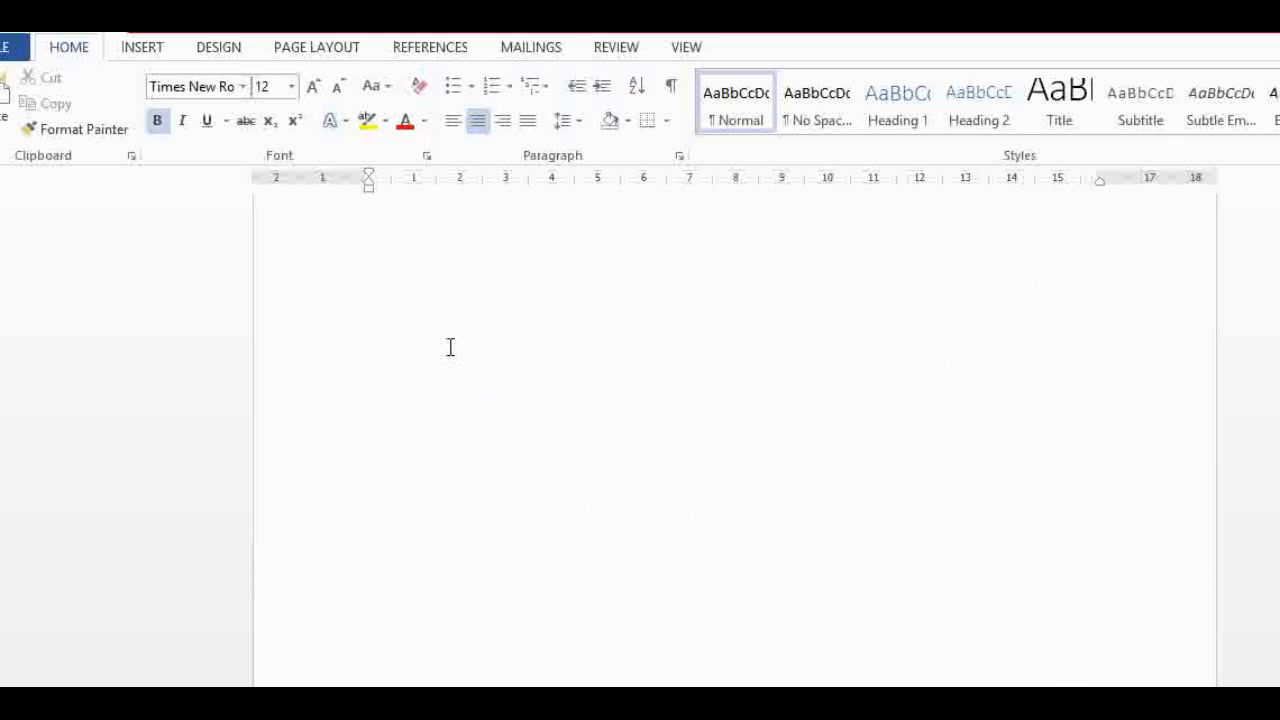
{"action": "key", "text": "Down"}
{"action": "key", "text": "Down"}
{"action": "key", "text": "Down"}
{"action": "key", "text": "Down"}
{"action": "key", "text": "Up"}
{"action": "key", "text": "Up"}
{"action": "key", "text": "Up"}
{"action": "key", "text": "Up"}
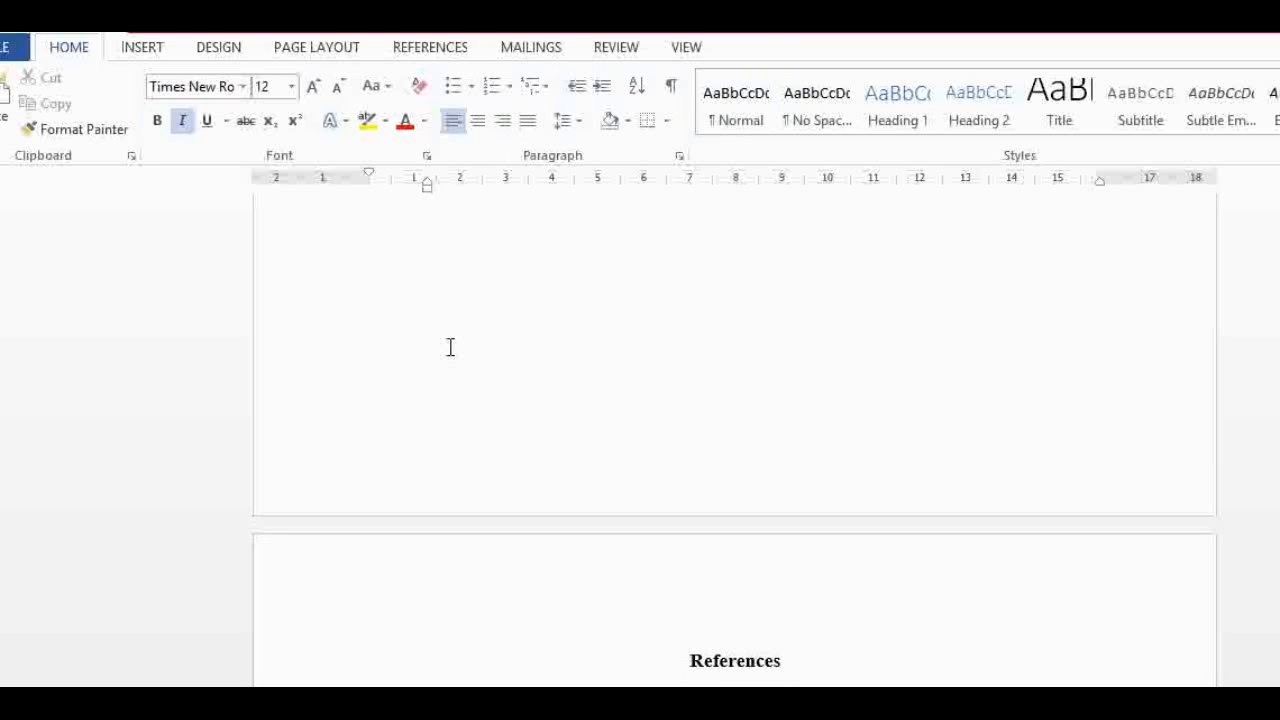
Move back from the references to the CTPAT heading at the start of the text
{"action": "key", "text": "Up"}
{"action": "key", "text": "Up"}
{"action": "key", "text": "Up"}
{"action": "key", "text": "Up"}
{"action": "key", "text": "Up"}
{"action": "key", "text": "Up"}
{"action": "key", "text": "Up"}
{"action": "key", "text": "Up"}
{"action": "key", "text": "Up"}
{"action": "key", "text": "Up"}
{"action": "key", "text": "Up"}
{"action": "key", "text": "Up"}
{"action": "key", "text": "Up"}
{"action": "key", "text": "Up"}
{"action": "key", "text": "Up"}
{"action": "key", "text": "Up"}
{"action": "key", "text": "Up"}
{"action": "key", "text": "Up"}
{"action": "key", "text": "Up"}
{"action": "key", "text": "Up"}
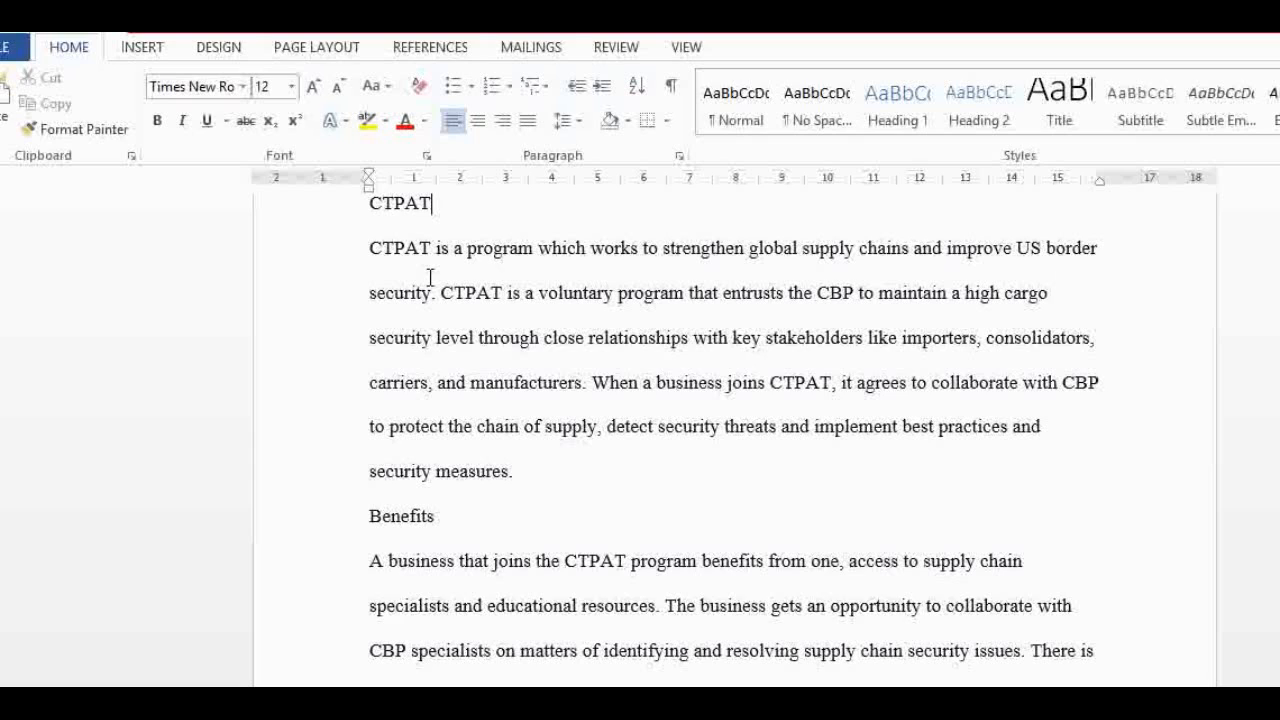
Copy the body text from the opening CTPAT section through the final sentence about importer eligibility
{"action": "left_click", "coordinate": [449, 355]}
{"action": "left_click", "coordinate": [450, 271]}
{"action": "left_click", "coordinate": [476, 298]}
{"action": "mouse_move", "coordinate": [263, 710]}
{"action": "left_click_drag", "start_coordinate": [367, 218], "coordinate": [1057, 473]}
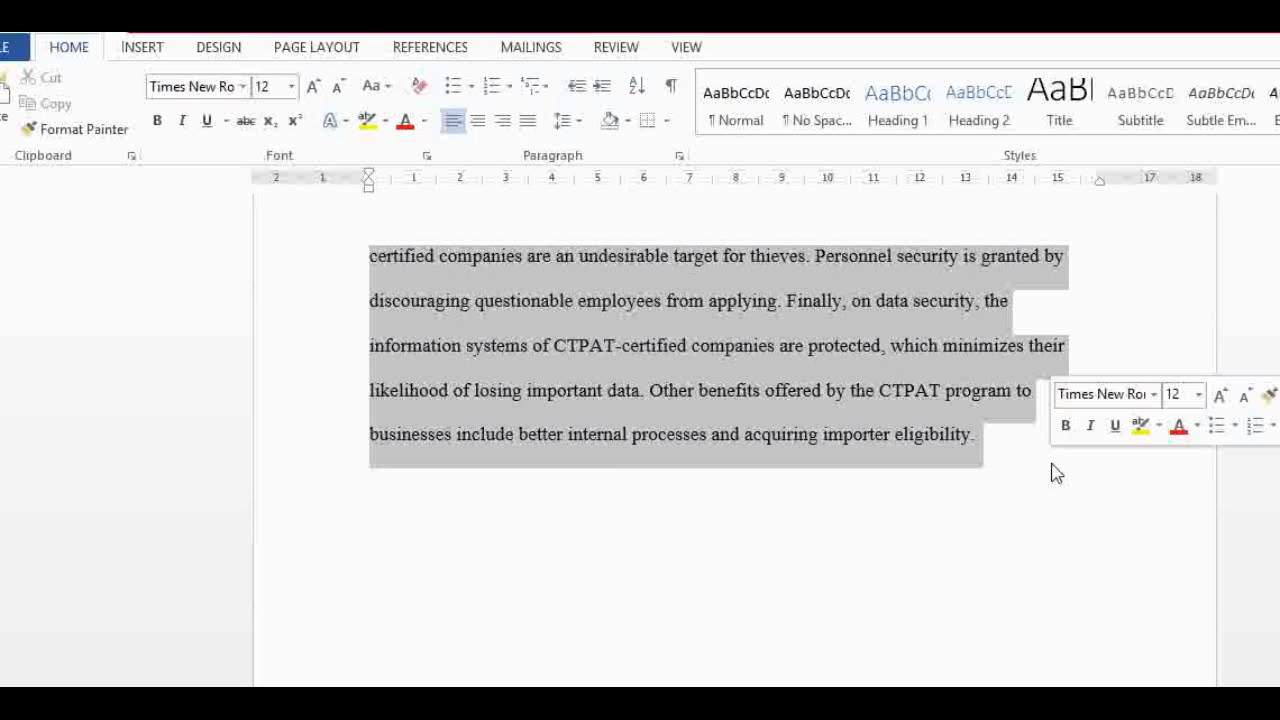
{"action": "right_click", "coordinate": [688, 375]}
{"action": "left_click", "coordinate": [737, 407]}
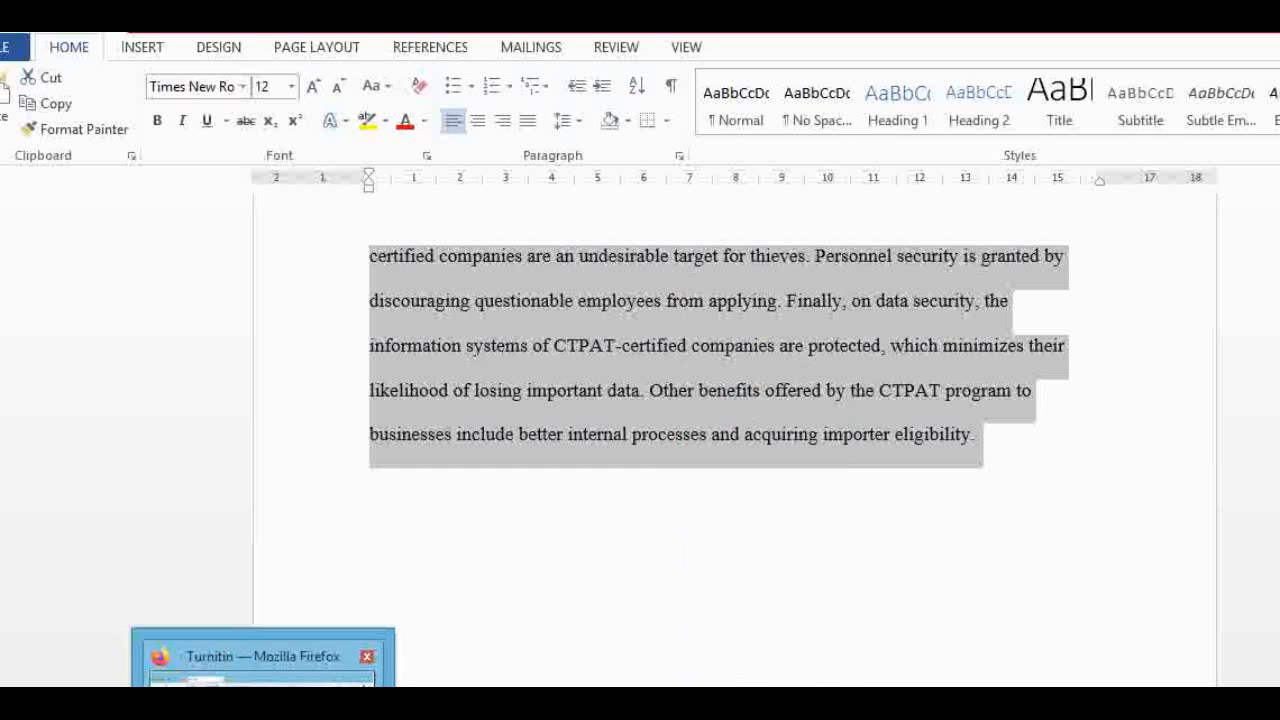
Switch to Grammarly in Firefox and accept the corrections "that works" and "supply chain" in the opening CTPAT paragraph
{"action": "left_click", "coordinate": [262, 680]}
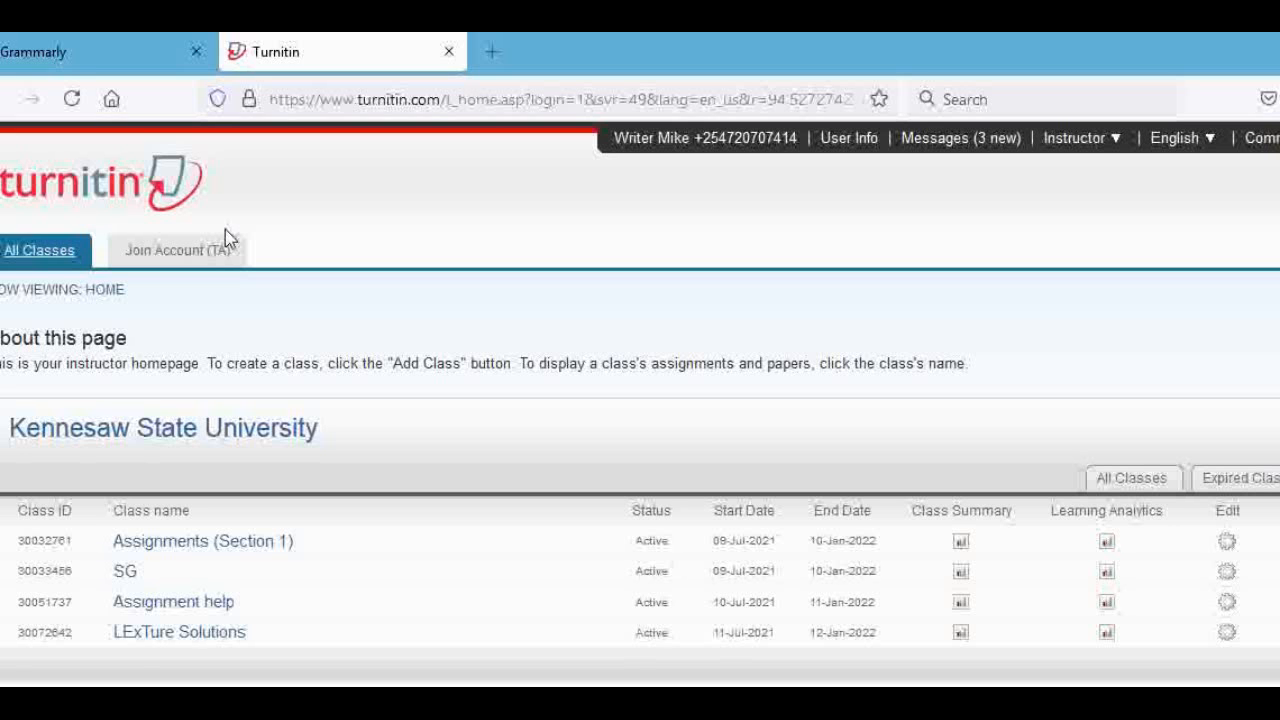
{"action": "left_click", "coordinate": [75, 55]}
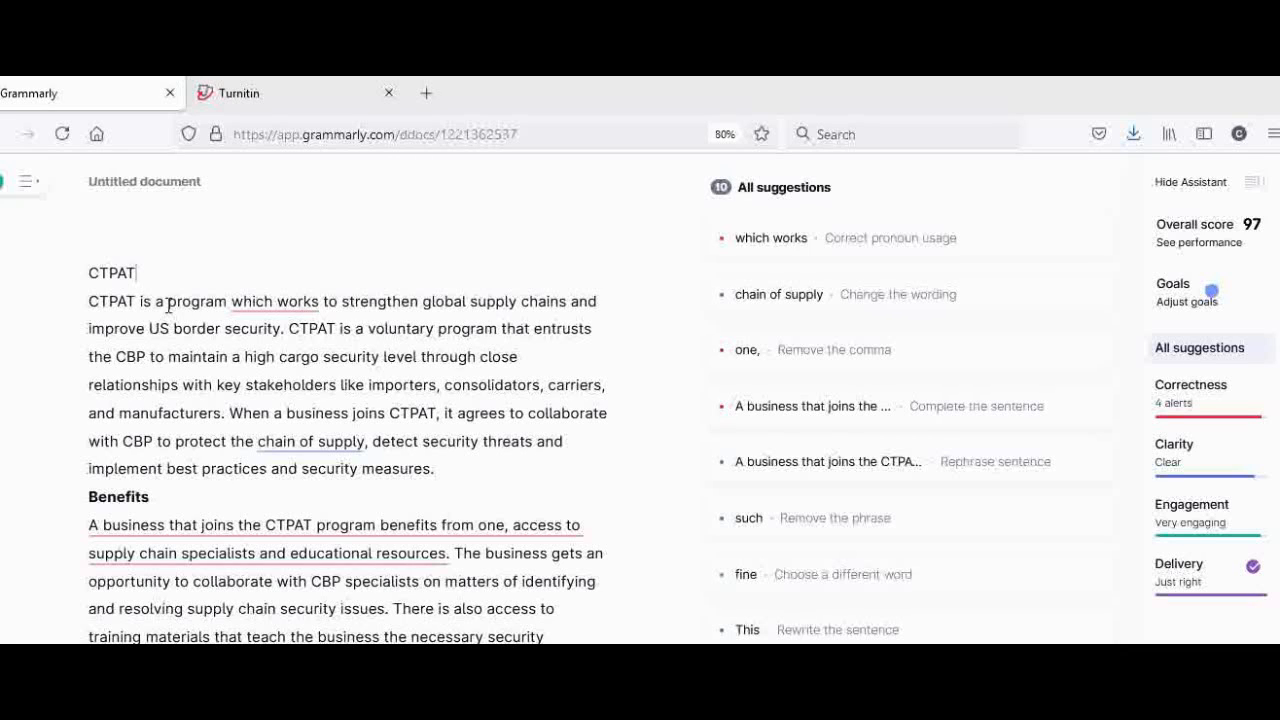
{"action": "left_click", "coordinate": [275, 308]}
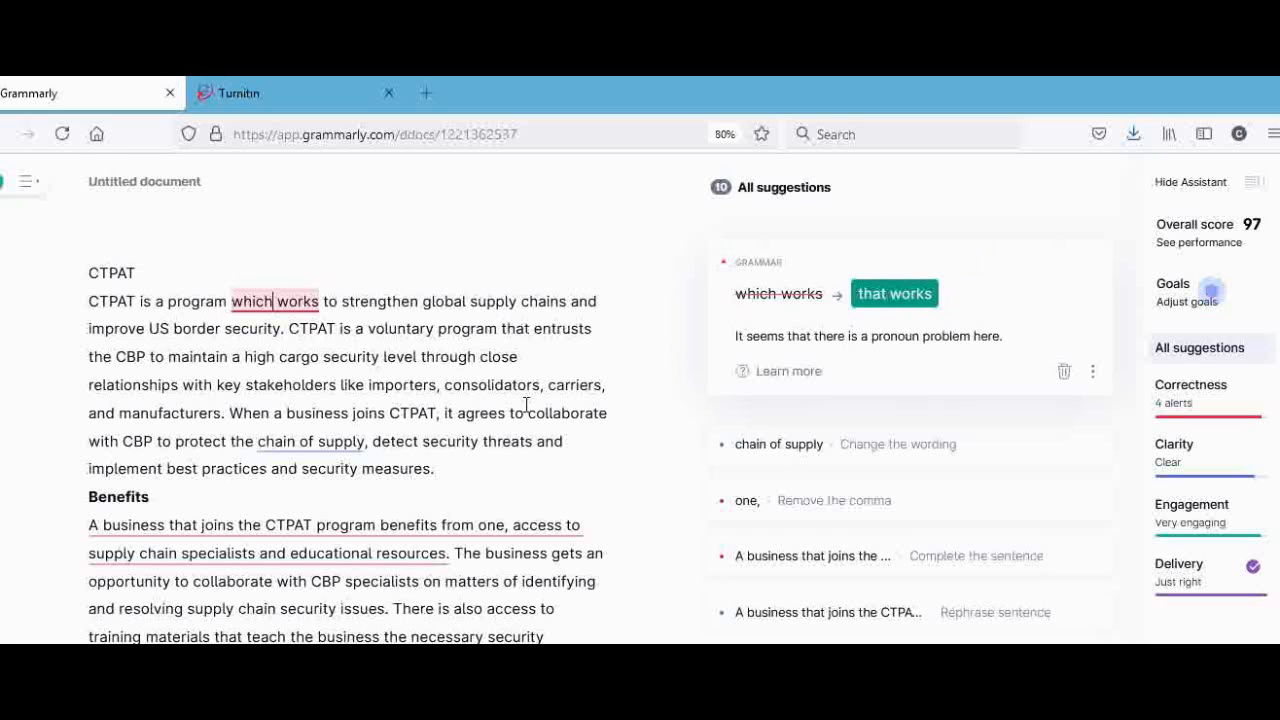
{"action": "left_click", "coordinate": [886, 302]}
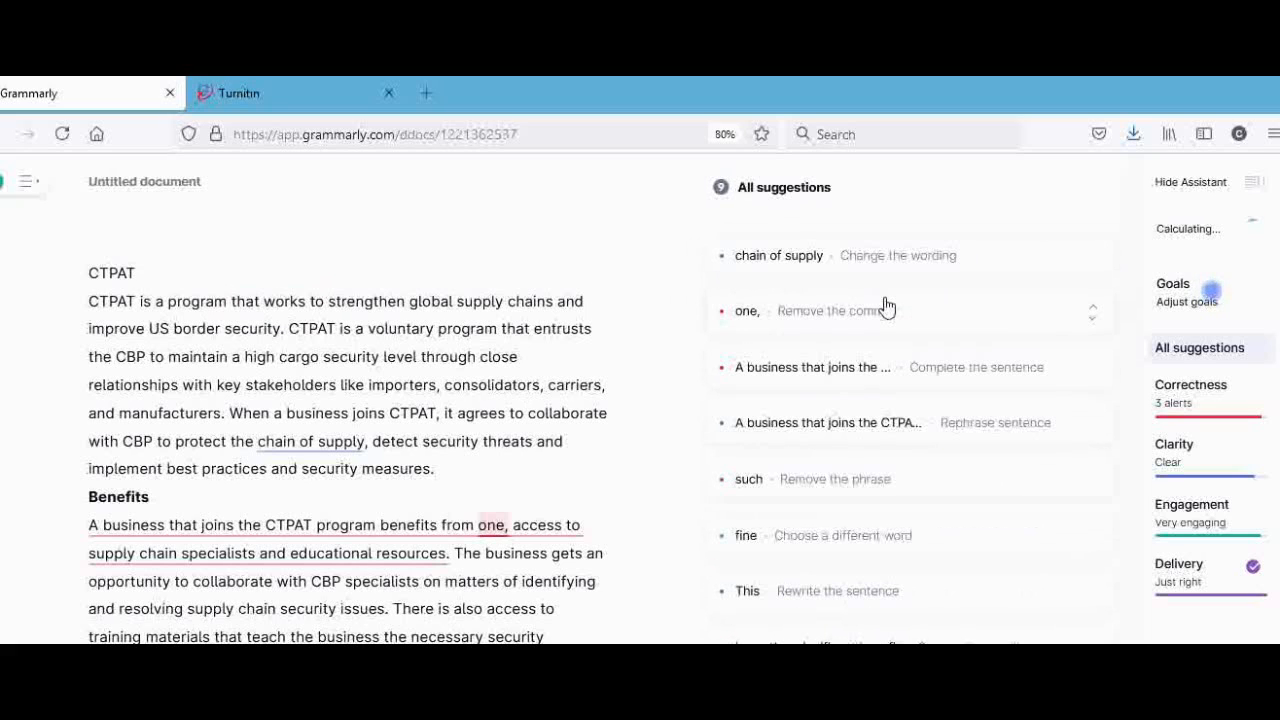
{"action": "left_click", "coordinate": [315, 450]}
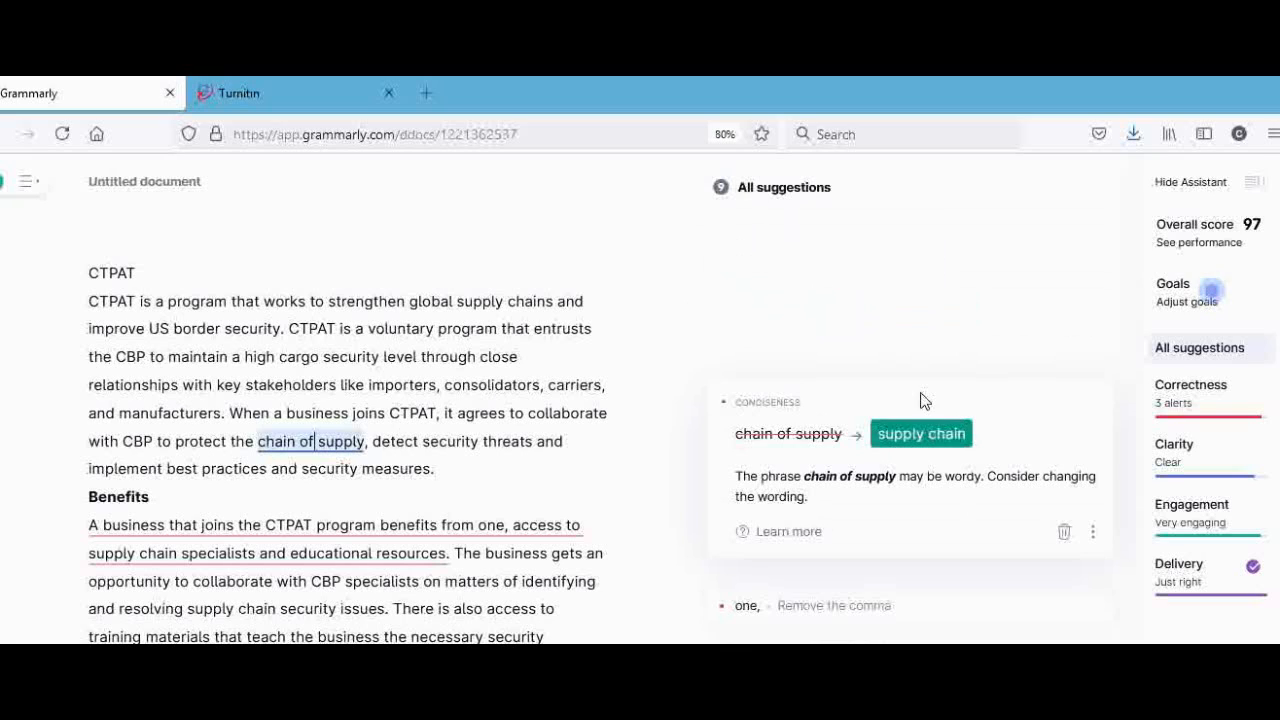
{"action": "left_click", "coordinate": [915, 445]}
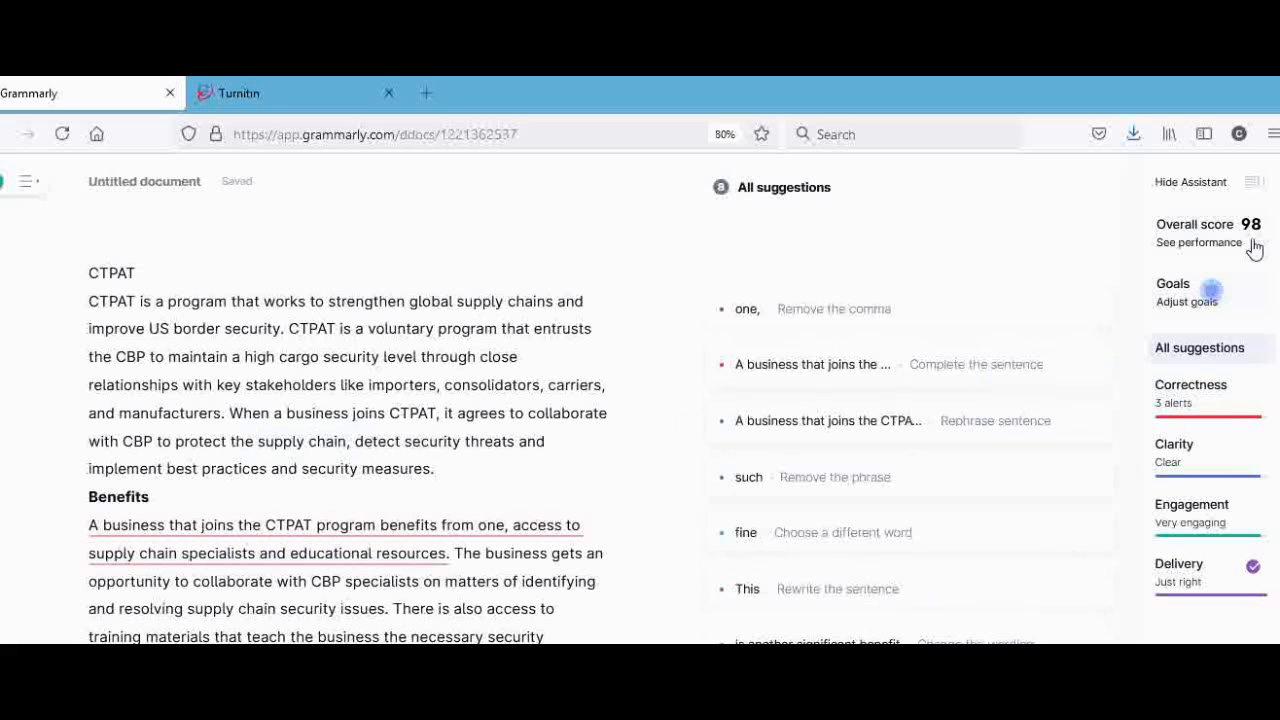
Dismiss the sentence fragment suggestion under Benefits and accept removing the comma after "one"
{"action": "left_click", "coordinate": [205, 528]}
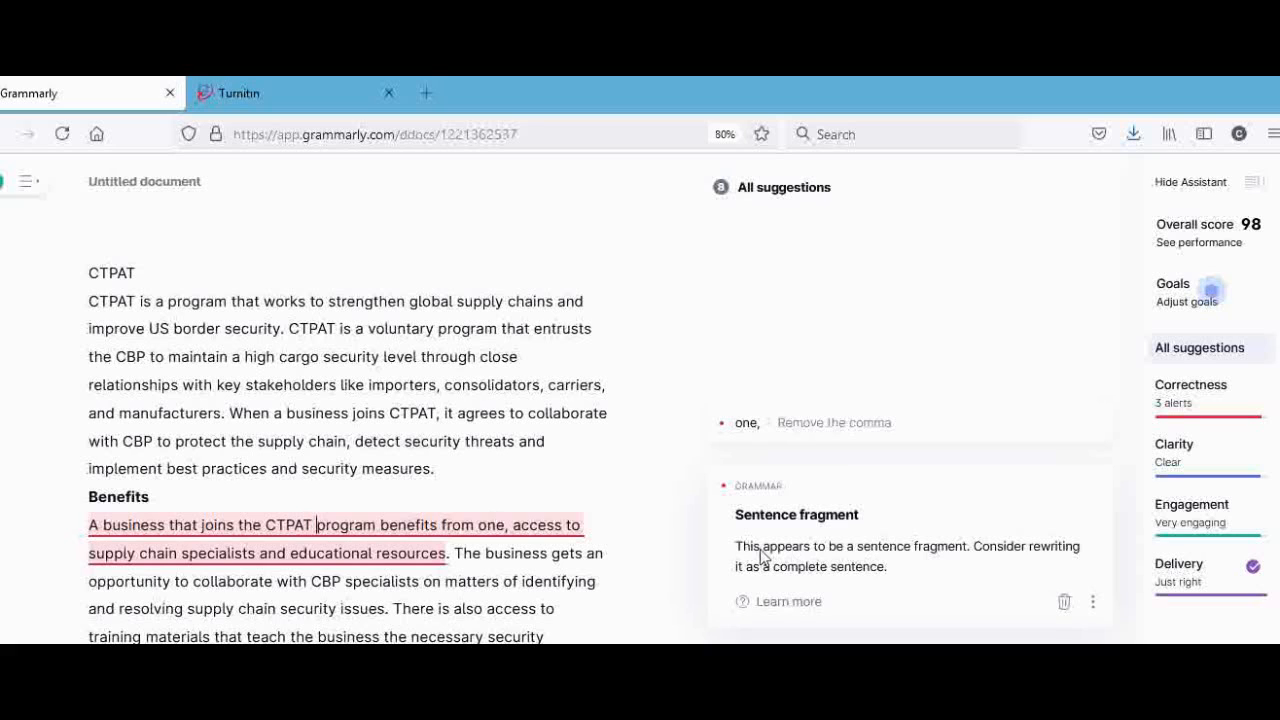
{"action": "scroll", "coordinate": [653, 438], "scroll_direction": "down", "scroll_amount": 1}
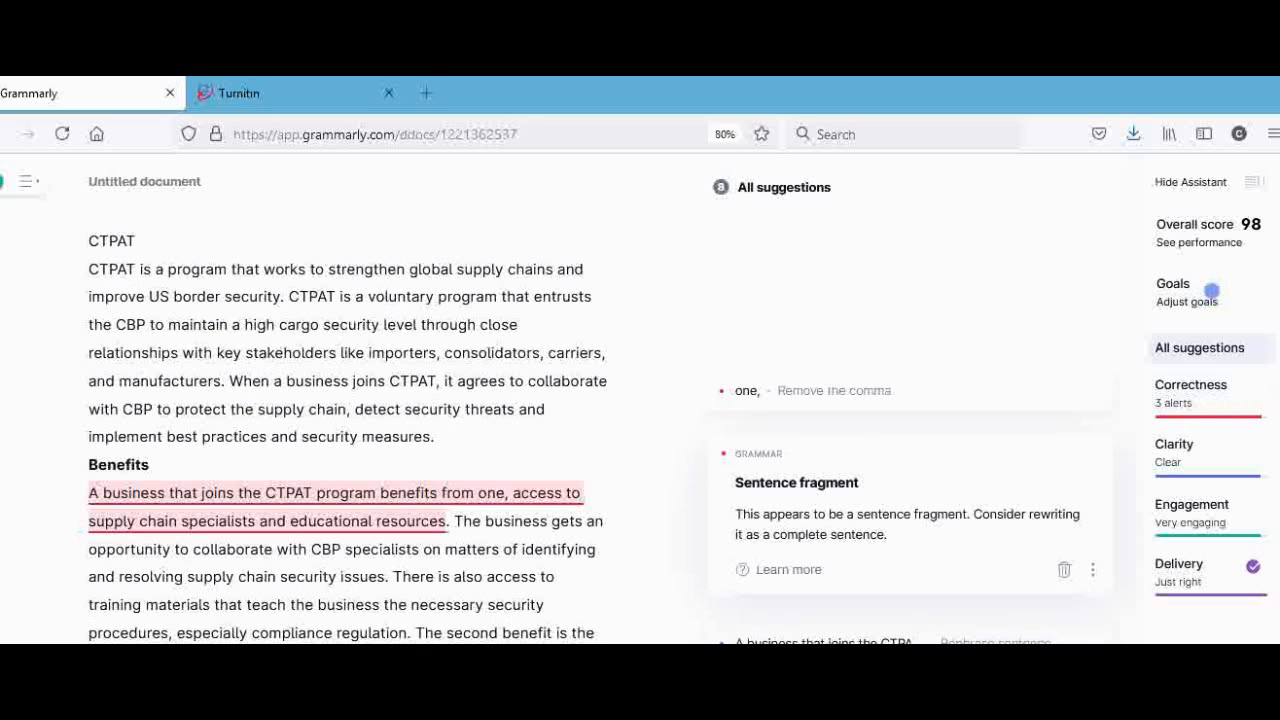
{"action": "scroll", "coordinate": [653, 438], "scroll_direction": "down", "scroll_amount": 1}
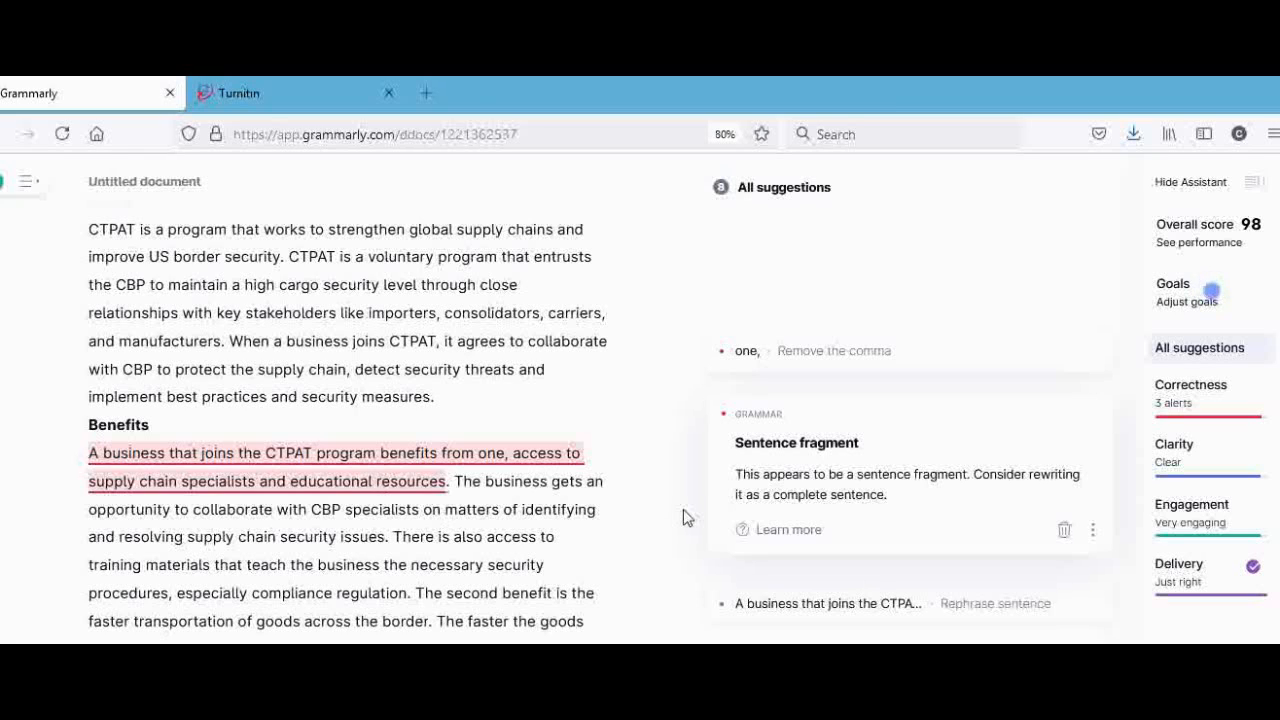
{"action": "left_click", "coordinate": [1064, 536]}
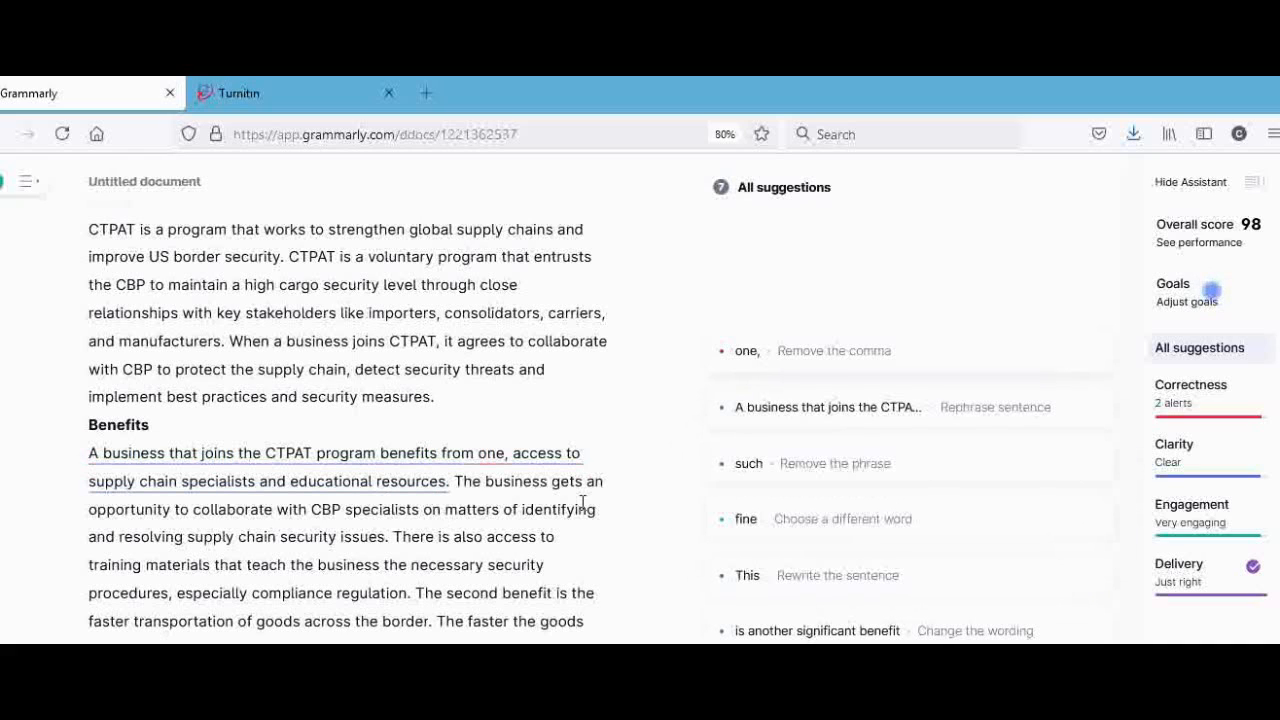
{"action": "left_click", "coordinate": [492, 460]}
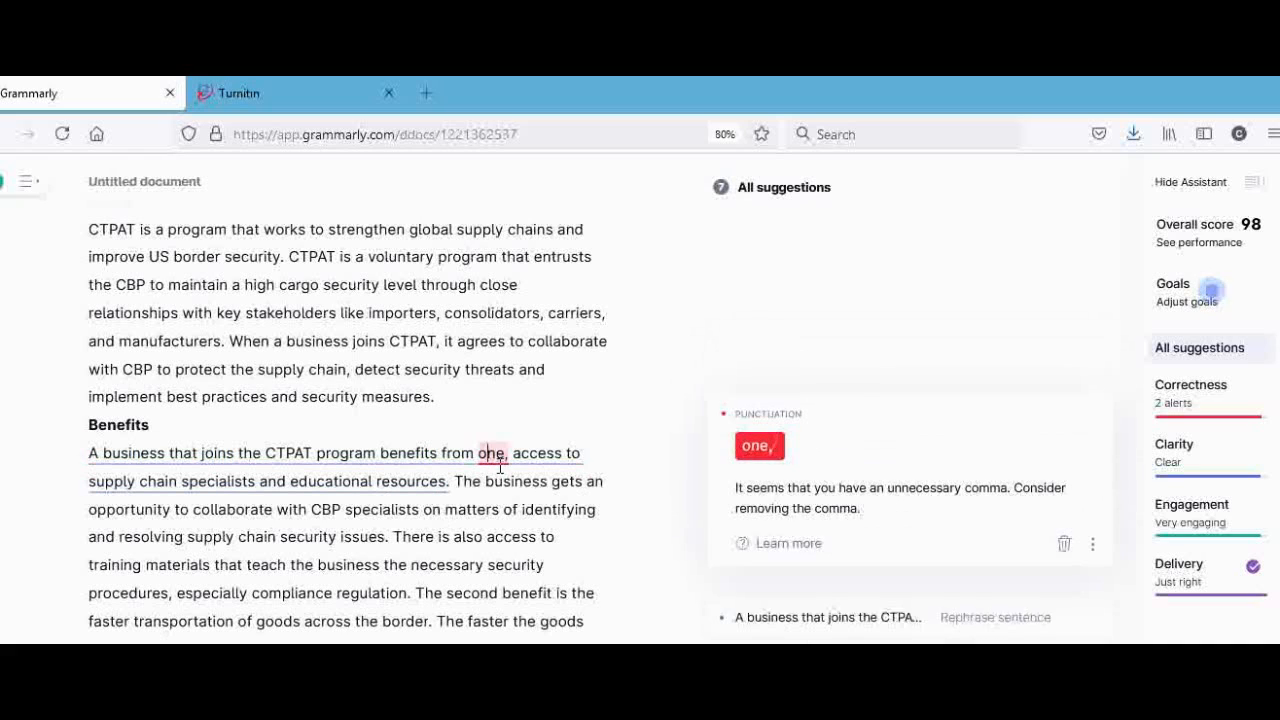
{"action": "left_click", "coordinate": [761, 458]}
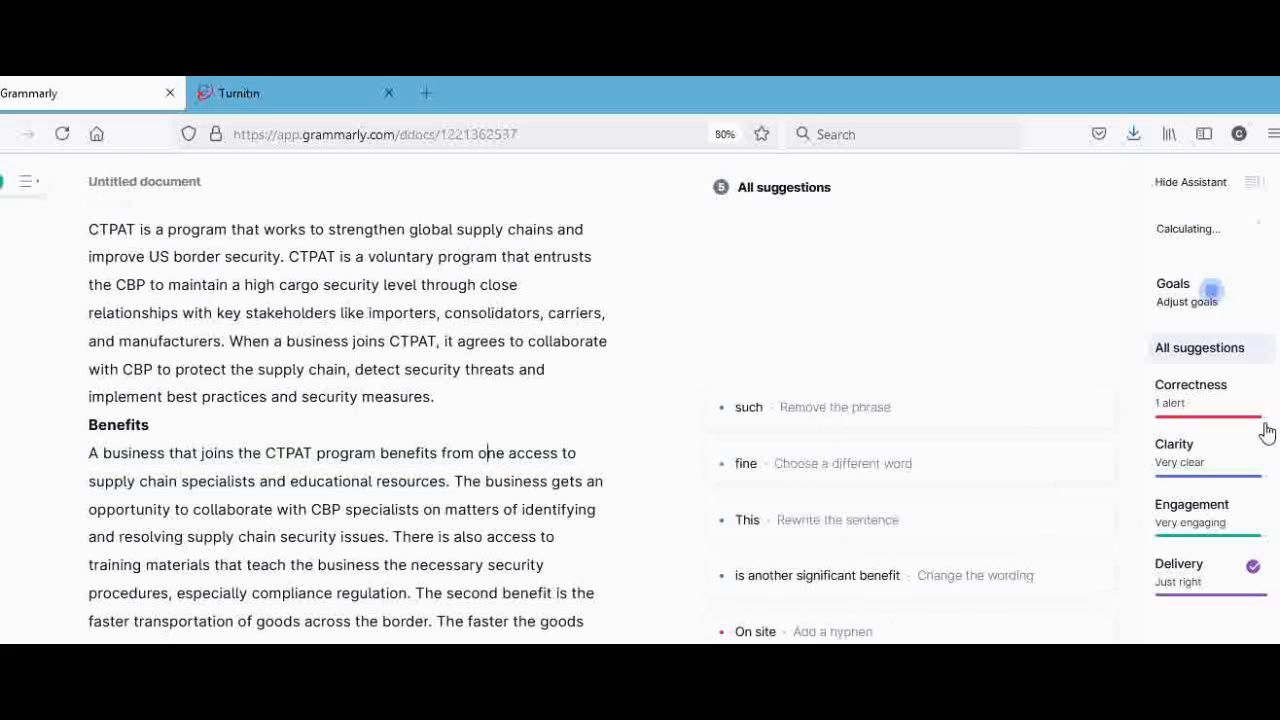
Accept the suggestions "On-site" and "are significant benefits" in the paragraph about lower fines and security
{"action": "scroll", "coordinate": [1274, 619], "scroll_direction": "down", "scroll_amount": 10}
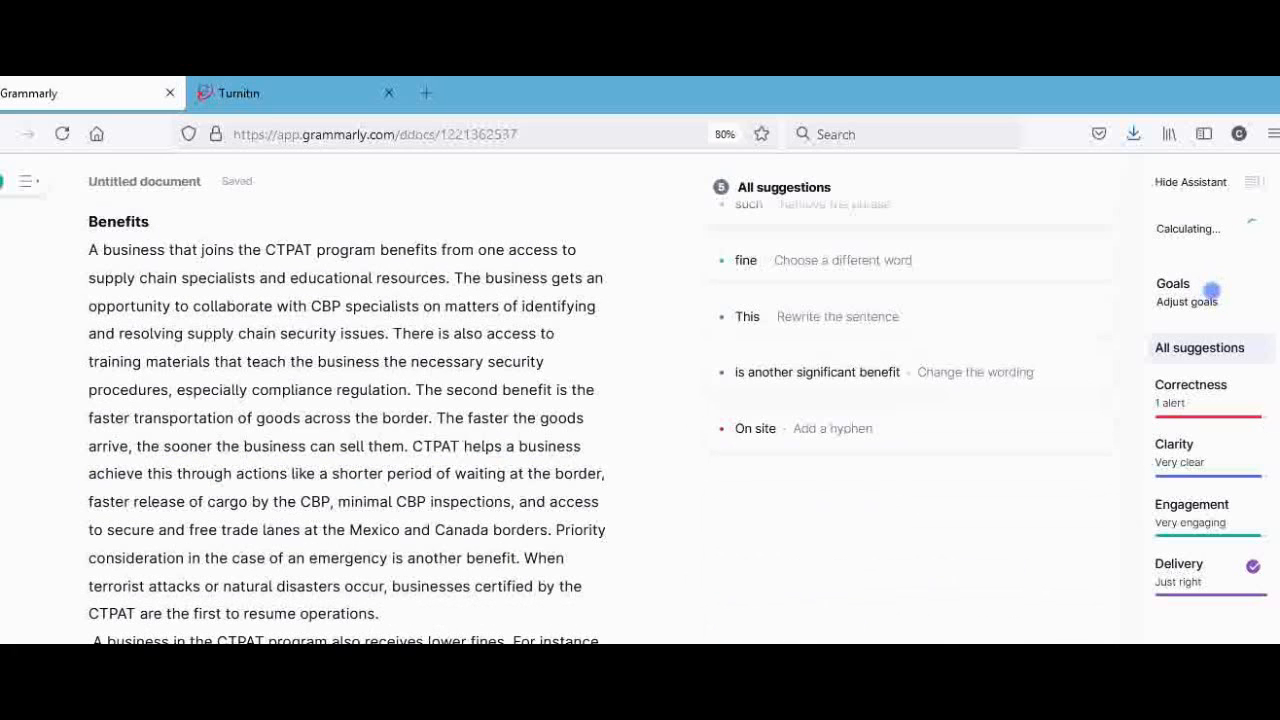
{"action": "scroll", "coordinate": [1274, 600], "scroll_direction": "up", "scroll_amount": 2}
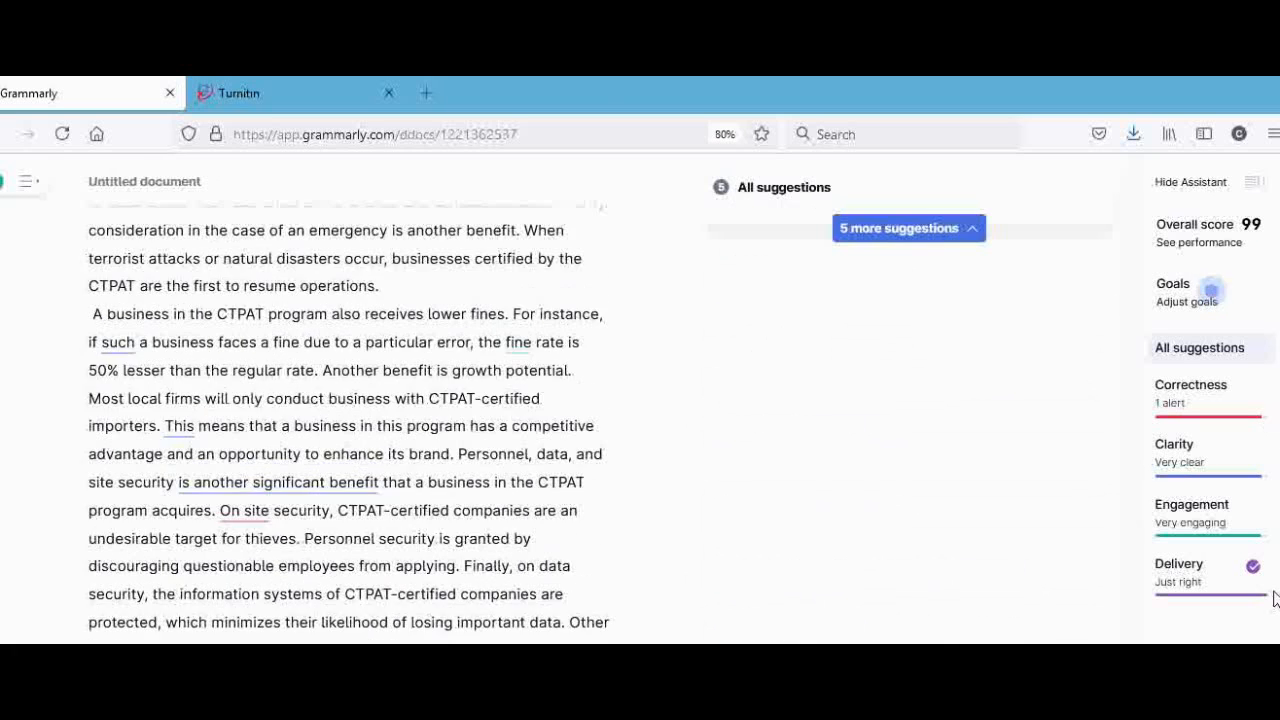
{"action": "left_click", "coordinate": [246, 528]}
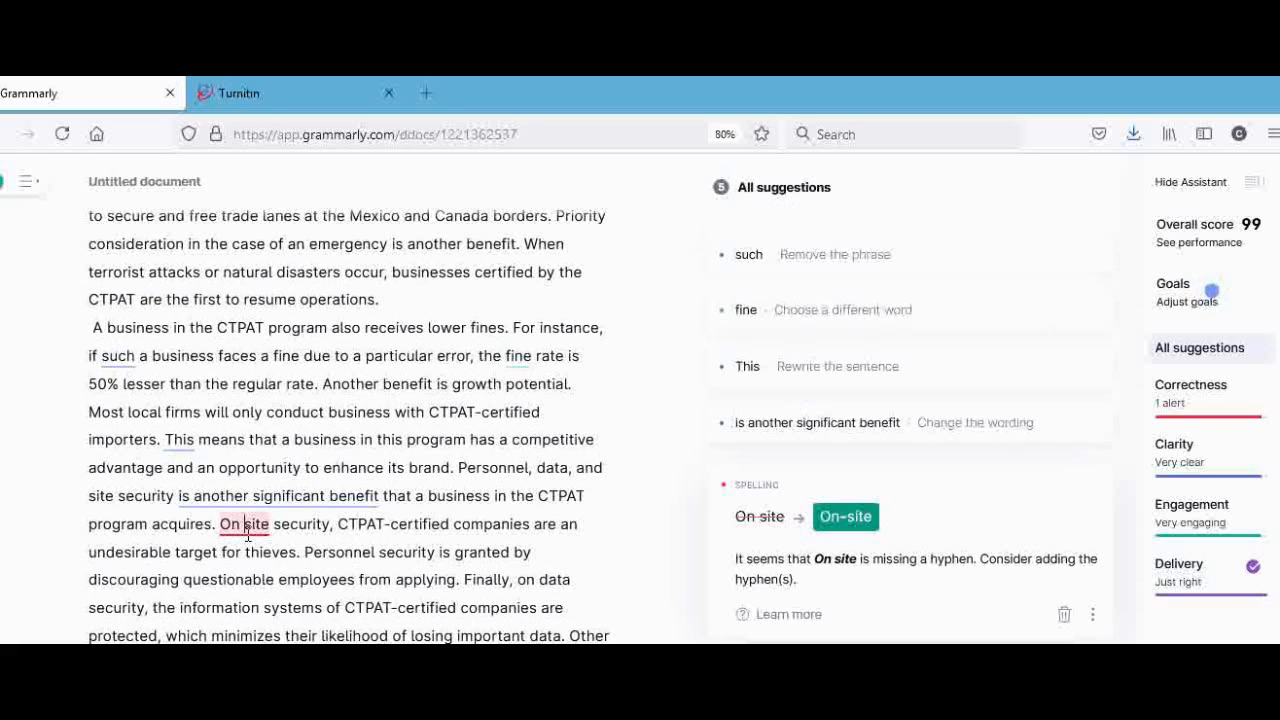
{"action": "left_click", "coordinate": [843, 518]}
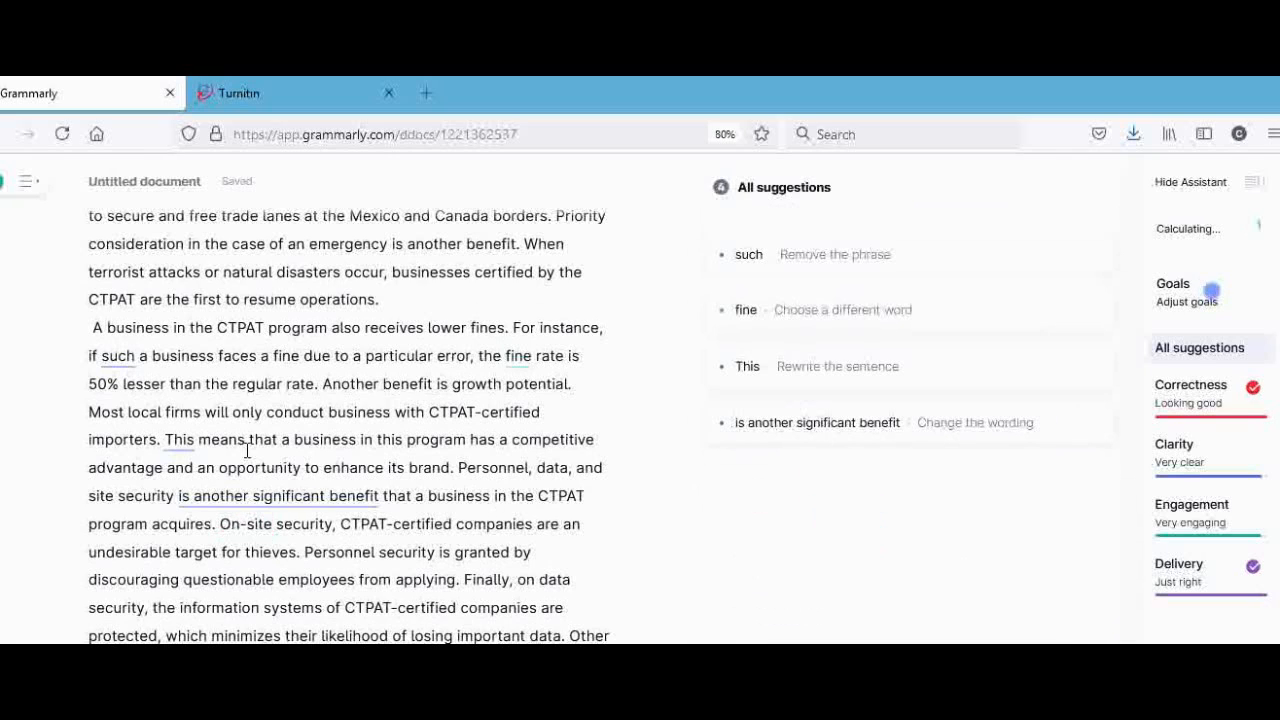
{"action": "left_click", "coordinate": [250, 506]}
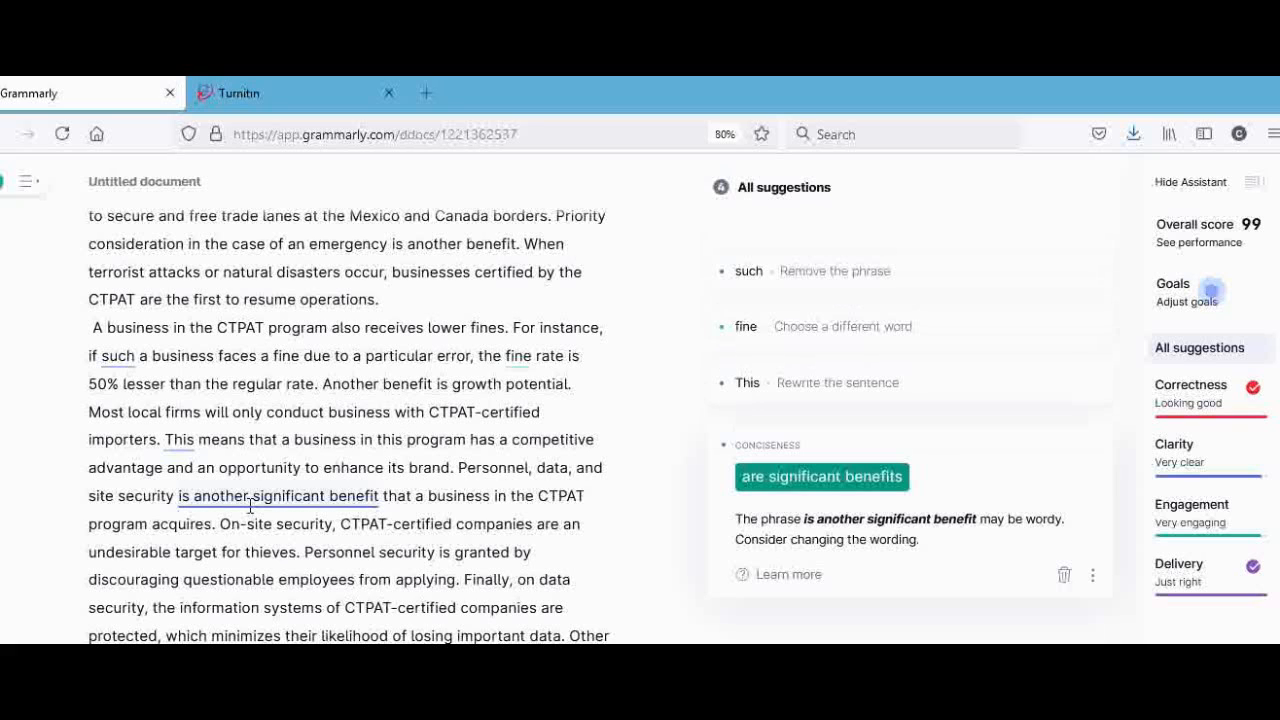
{"action": "left_click", "coordinate": [770, 490]}
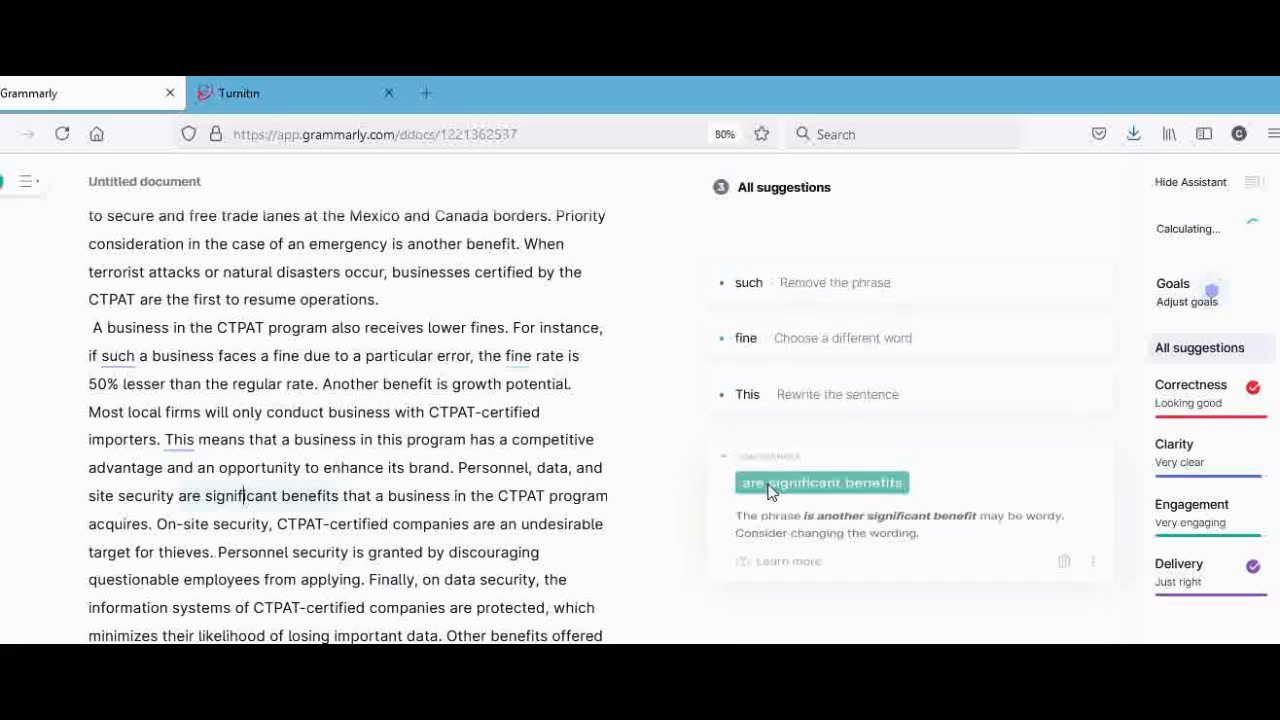
Dismiss the unclear antecedent suggestion for "This" and accept removing "such" before "a business faces a fine"
{"action": "left_click", "coordinate": [183, 440]}
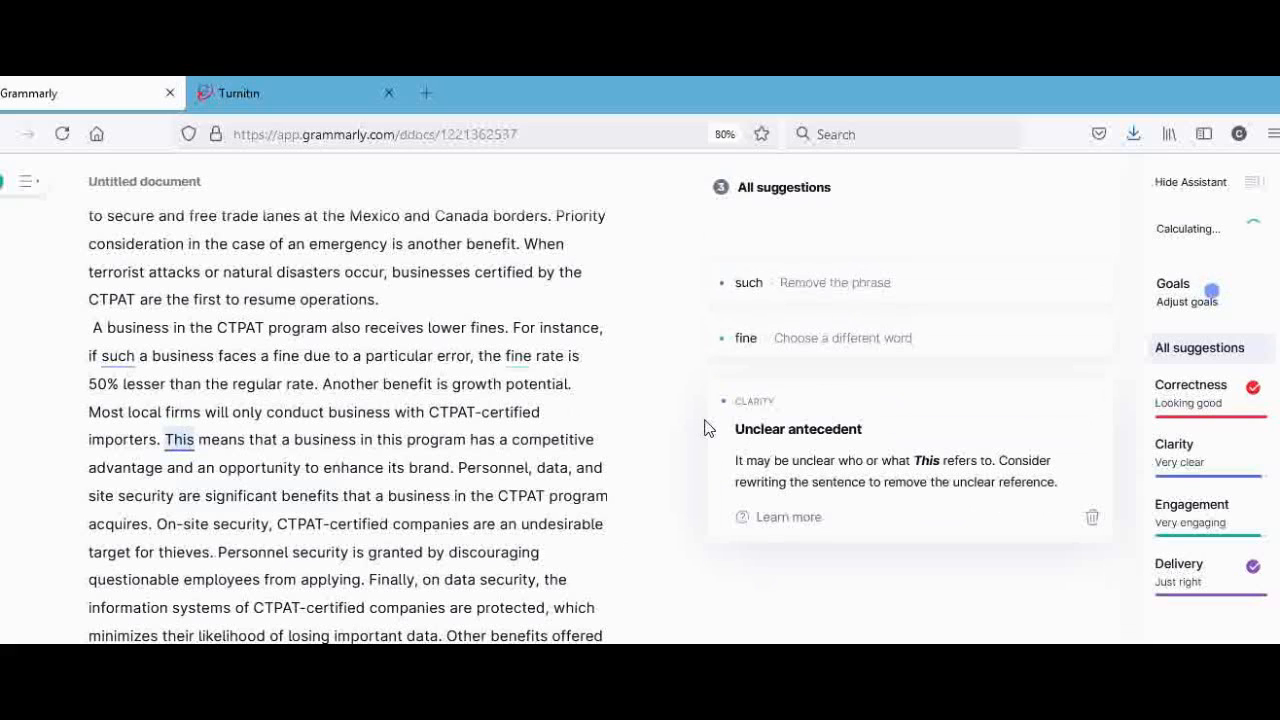
{"action": "left_click", "coordinate": [1092, 521]}
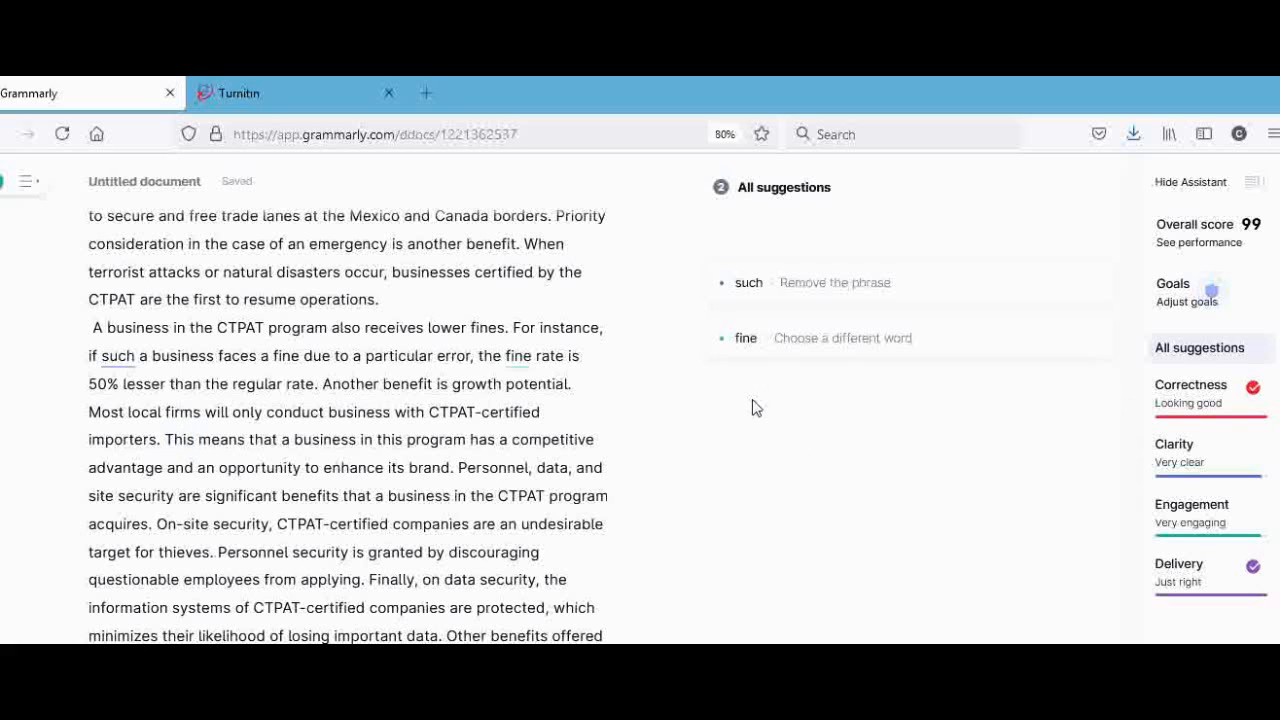
{"action": "left_click", "coordinate": [118, 357]}
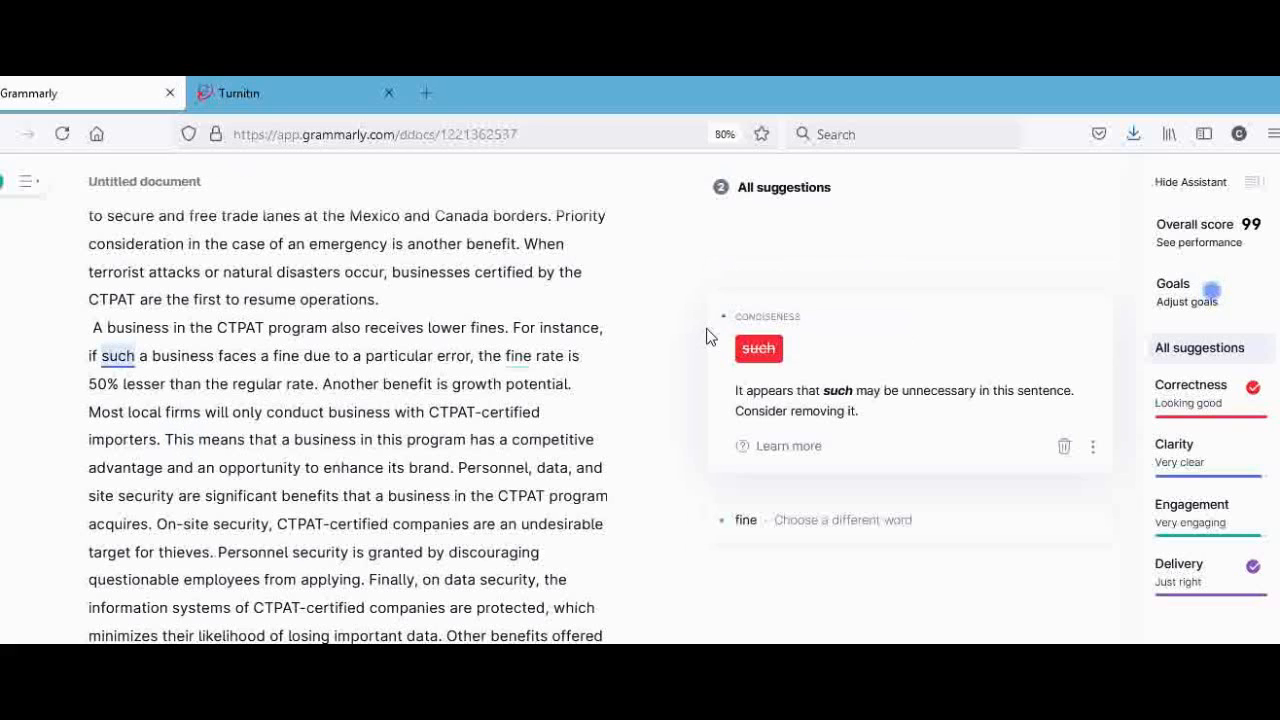
{"action": "left_click", "coordinate": [758, 348]}
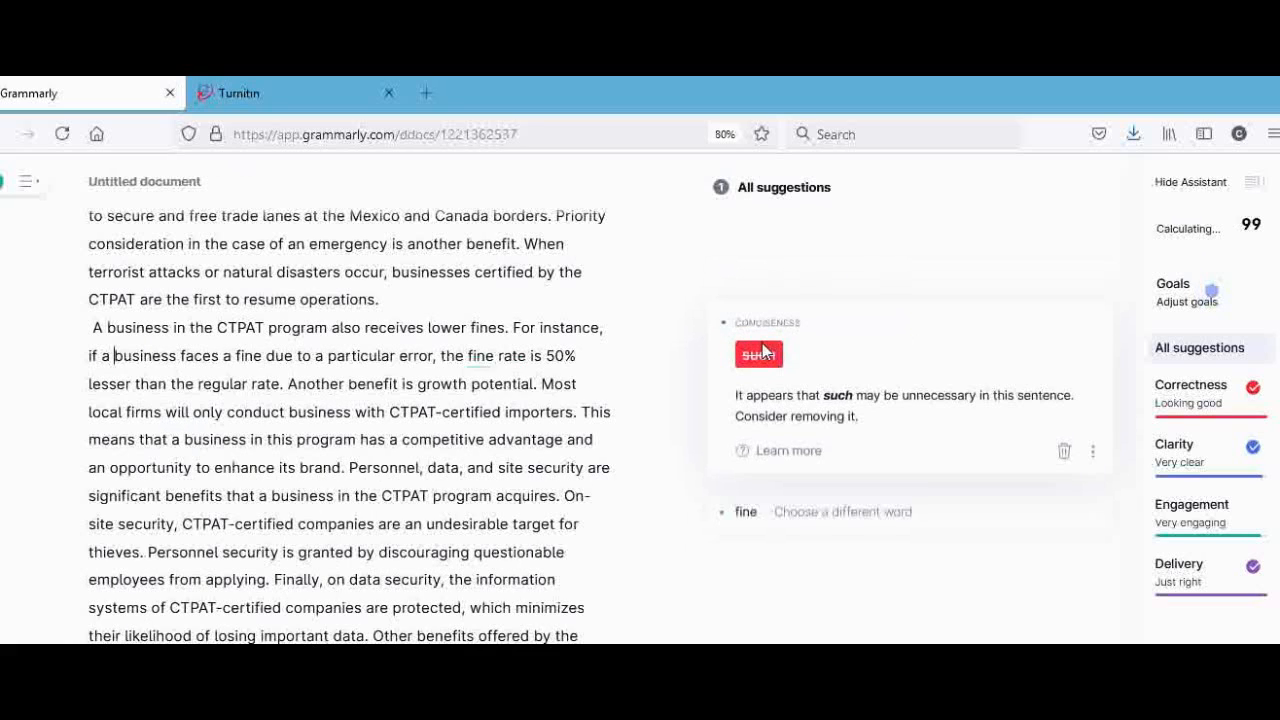
Replace "fine" before "rate" with the suggestion "satisfactory", and accept the follow-up correction "satisfaction"
{"action": "left_click", "coordinate": [479, 357]}
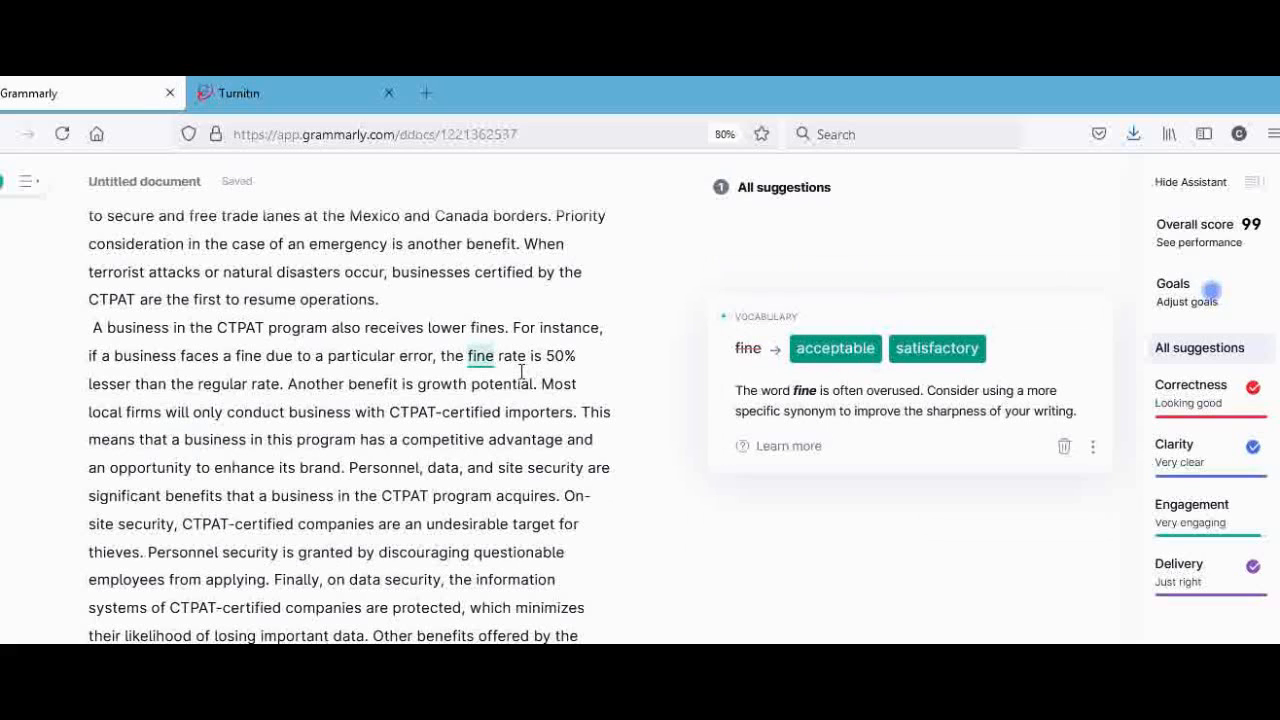
{"action": "left_click", "coordinate": [922, 363]}
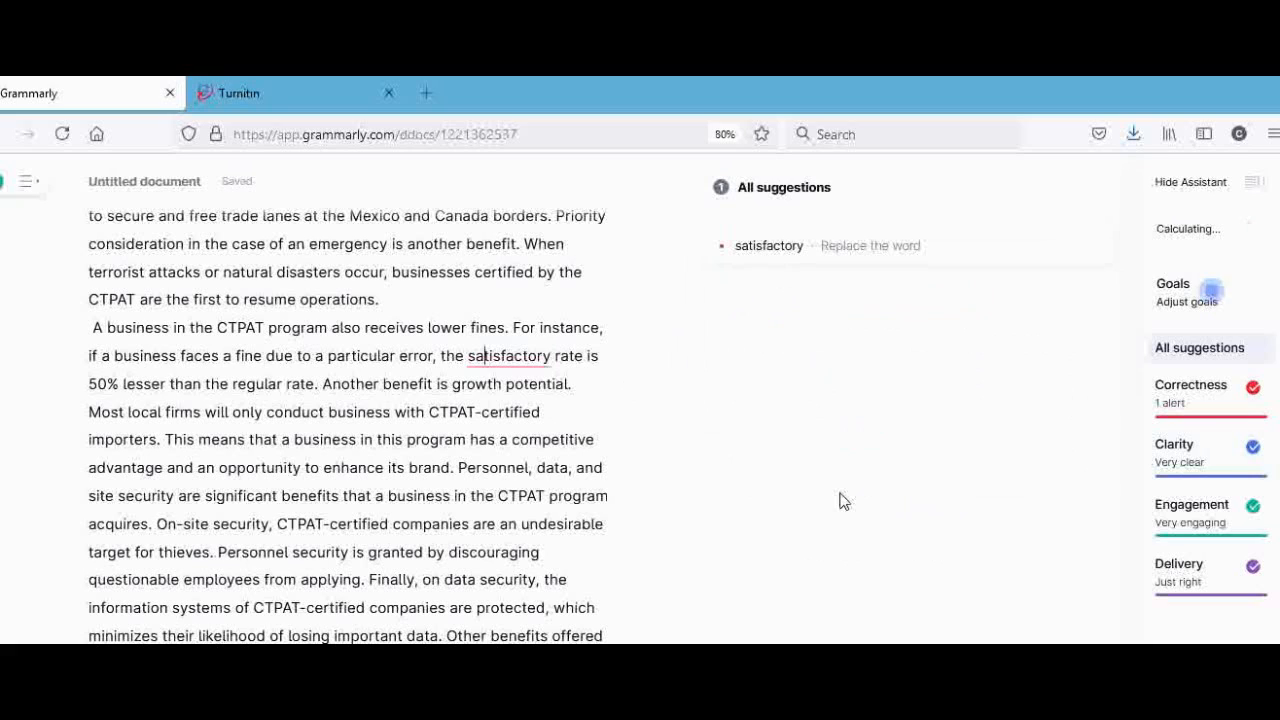
{"action": "left_click", "coordinate": [511, 362]}
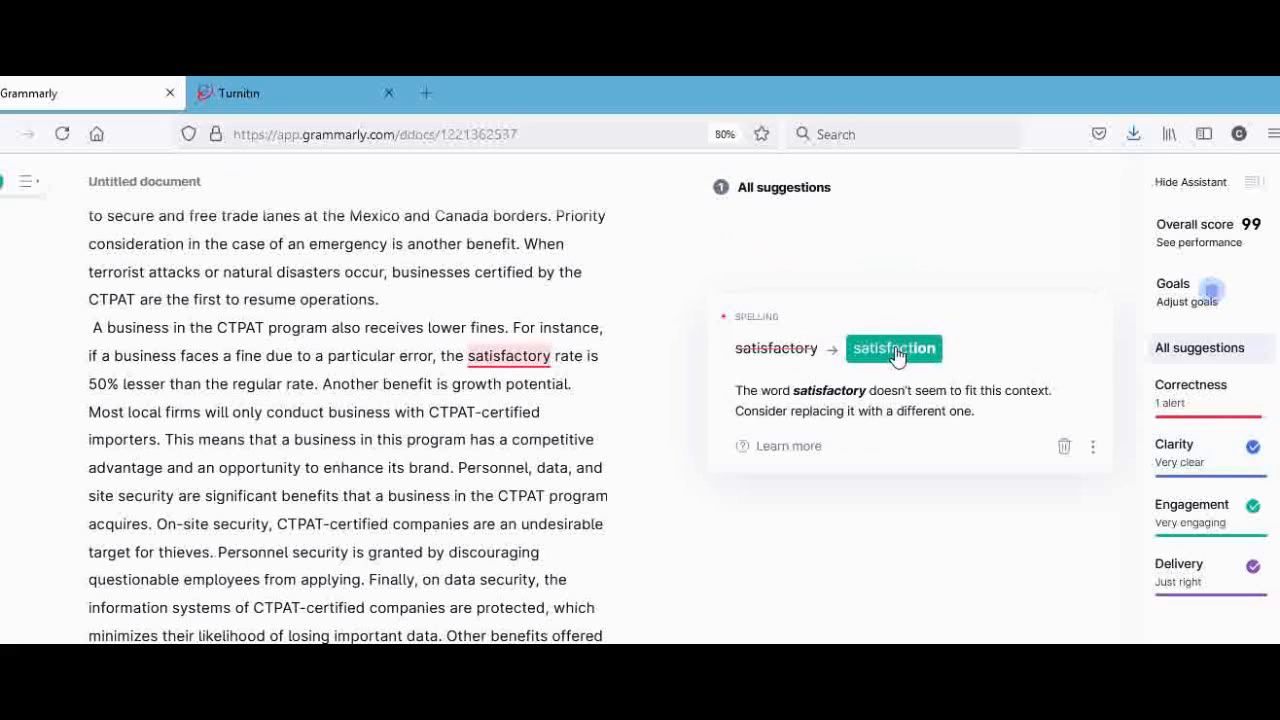
{"action": "left_click", "coordinate": [895, 350]}
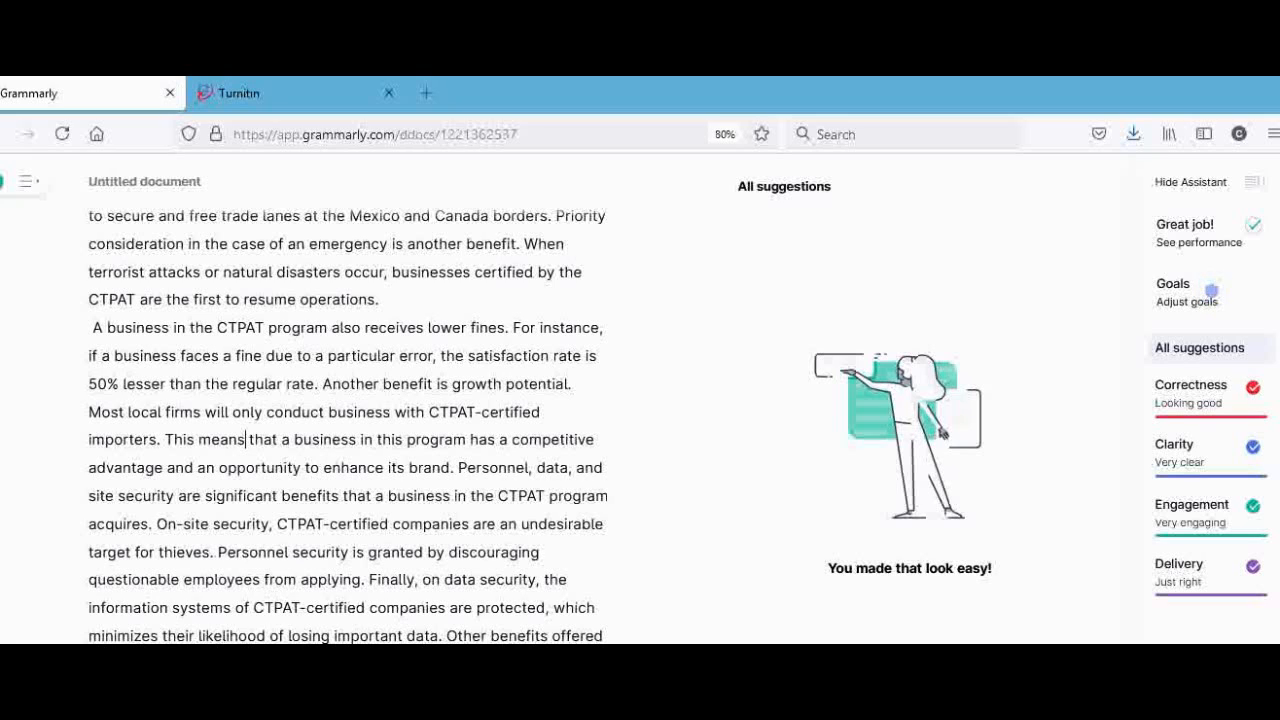
Switch to the CTPAT document in Word and delete the selected original body text
{"action": "mouse_move", "coordinate": [288, 715]}
{"action": "left_click", "coordinate": [288, 680]}
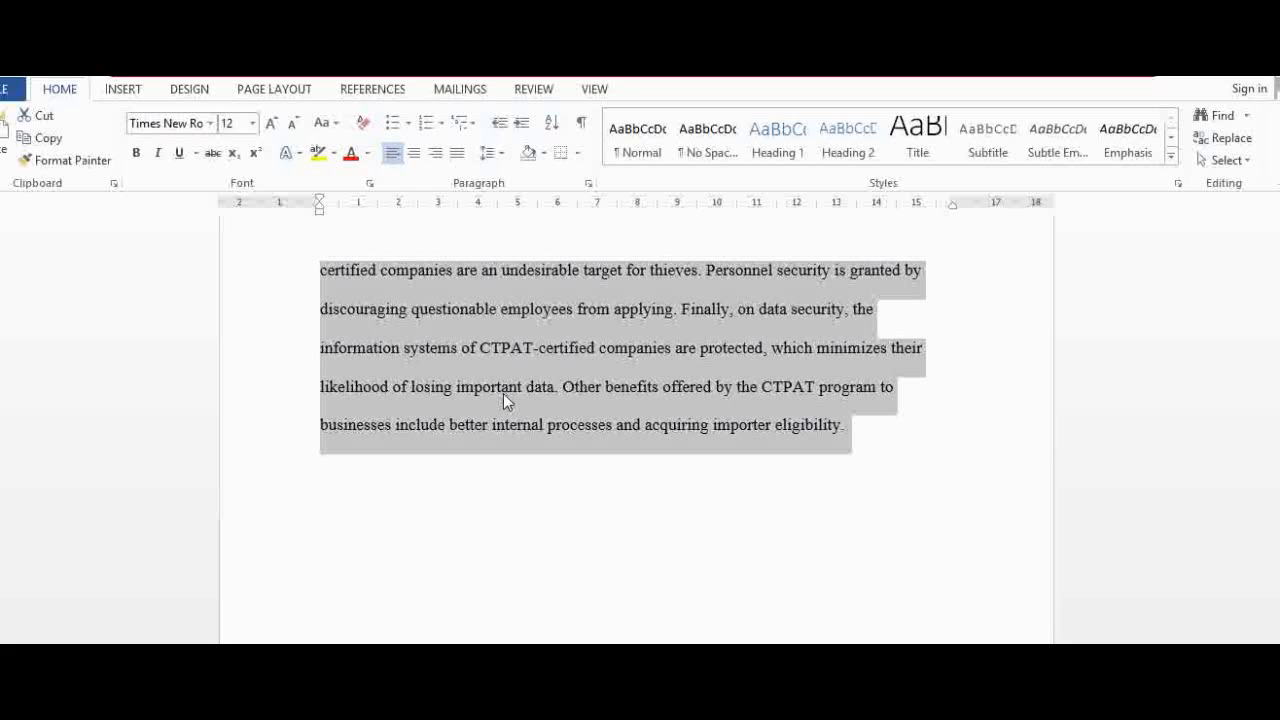
{"action": "key", "text": "Delete"}
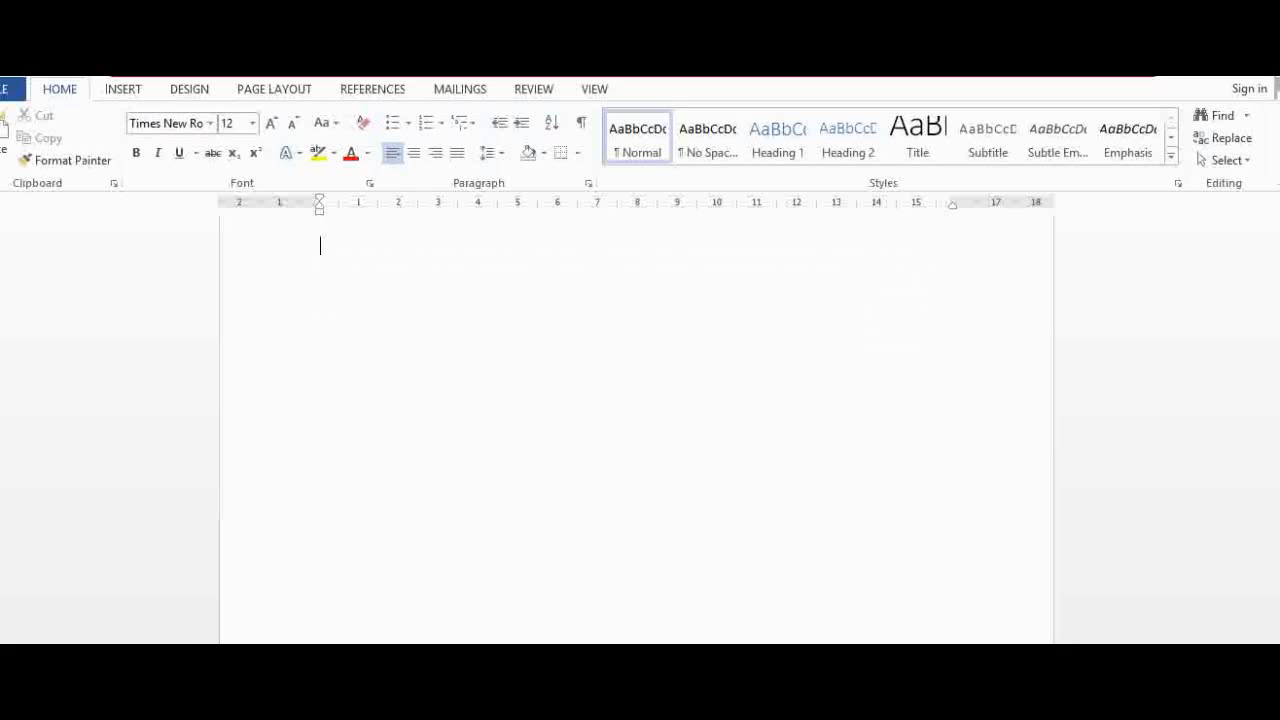
Copy the entire corrected text from Grammarly and return to the emptied body page in Word
{"action": "mouse_move", "coordinate": [230, 715]}
{"action": "left_click", "coordinate": [238, 665]}
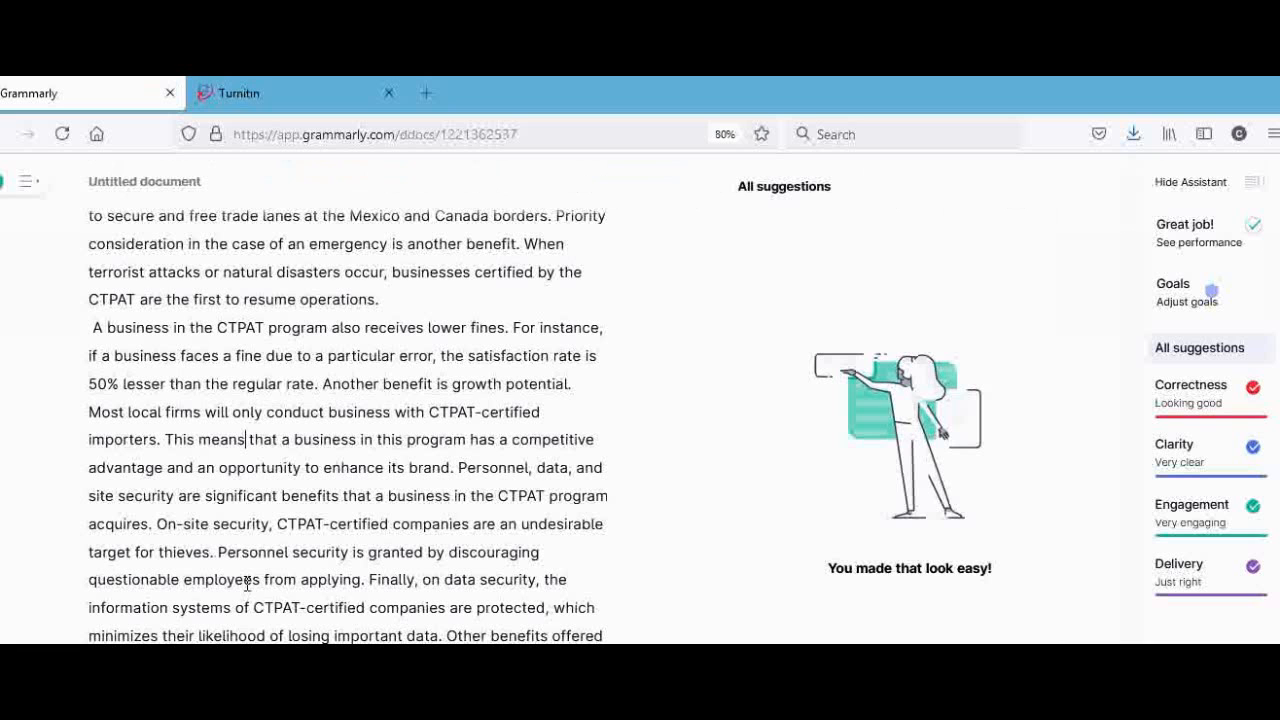
{"action": "left_click", "coordinate": [181, 264]}
{"action": "key", "text": "ctrl+a"}
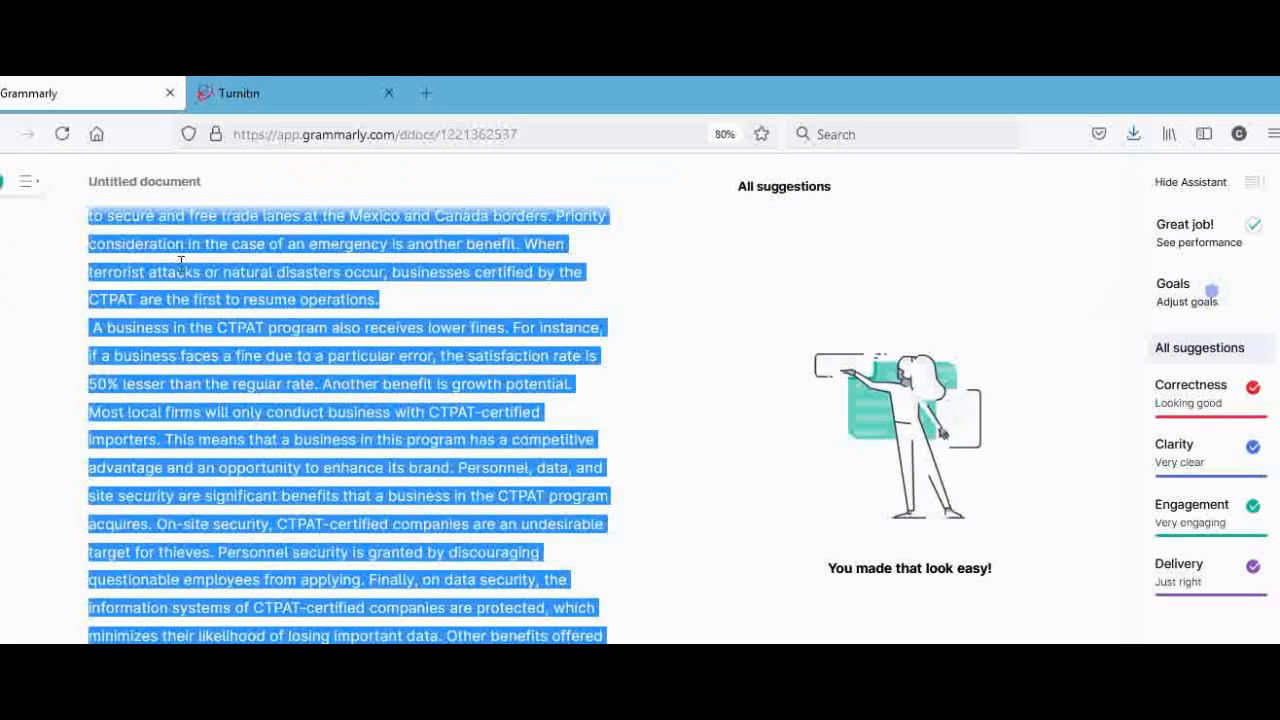
{"action": "right_click", "coordinate": [252, 351]}
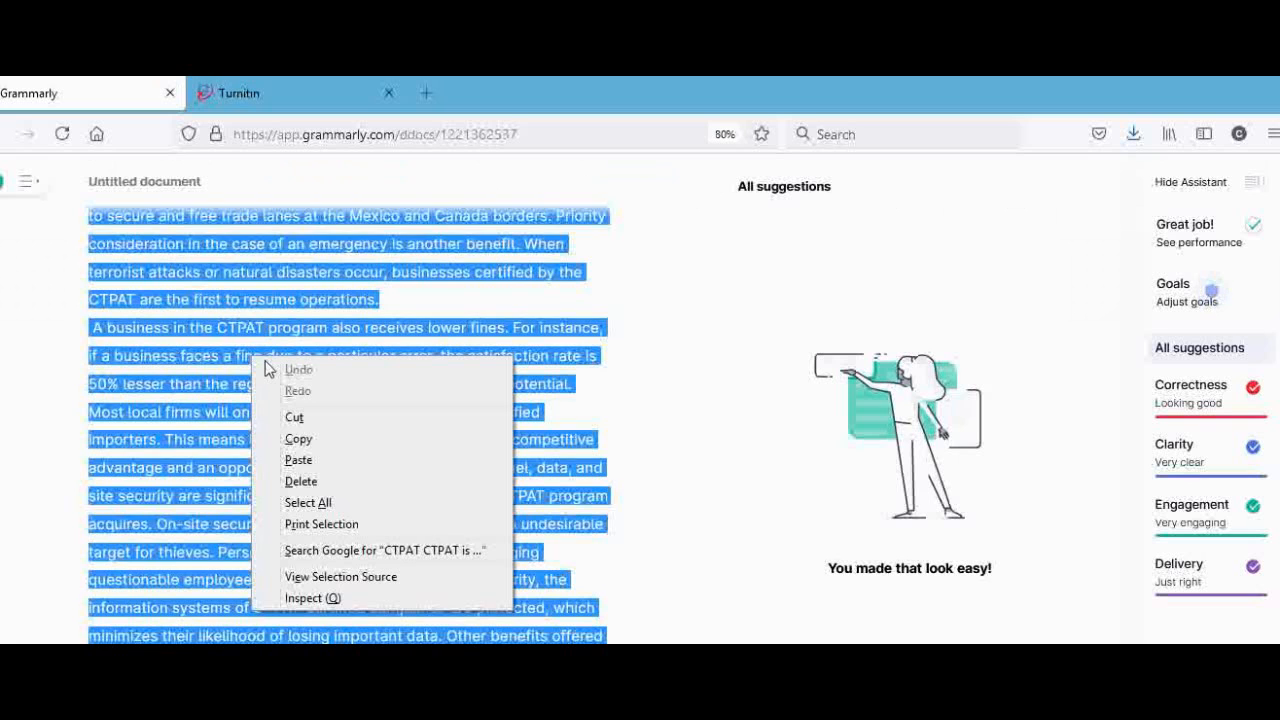
{"action": "left_click", "coordinate": [308, 441]}
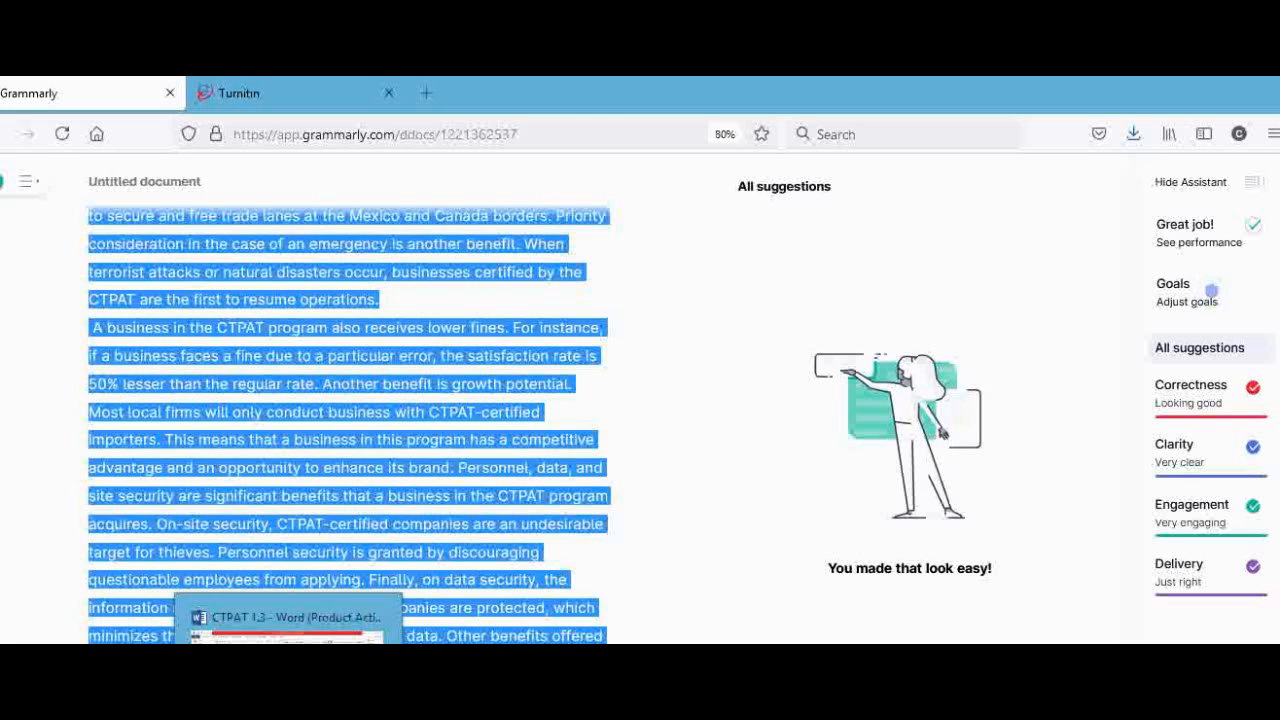
{"action": "left_click", "coordinate": [288, 680]}
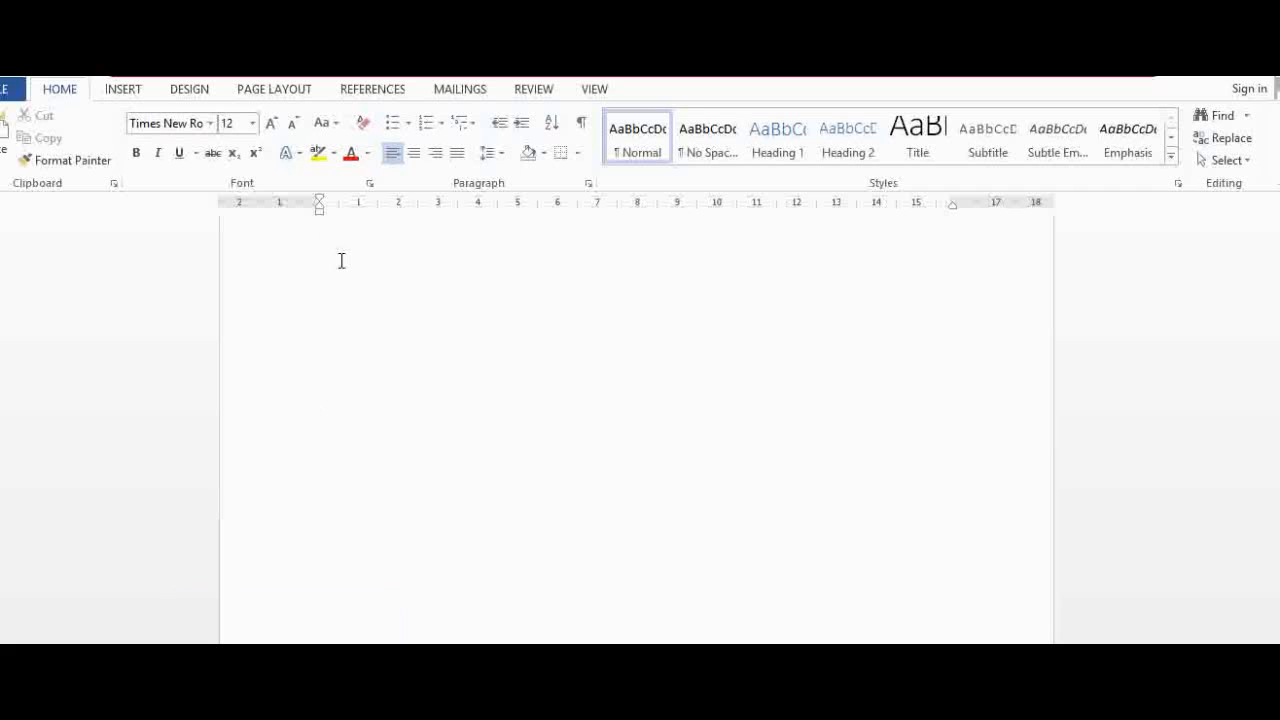
Paste the corrected text from Grammarly at the start of the emptied body page
{"action": "left_click_drag", "start_coordinate": [1278, 258], "coordinate": [1278, 205]}
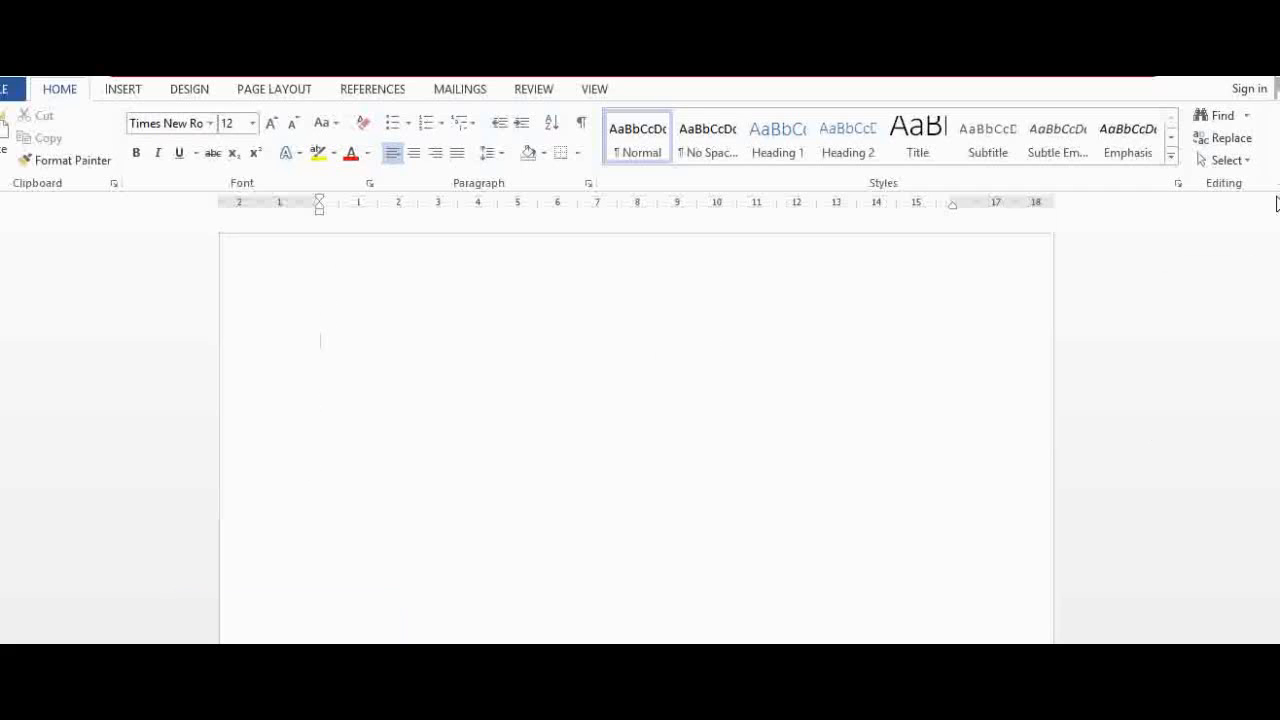
{"action": "right_click", "coordinate": [326, 338]}
{"action": "left_click", "coordinate": [366, 425]}
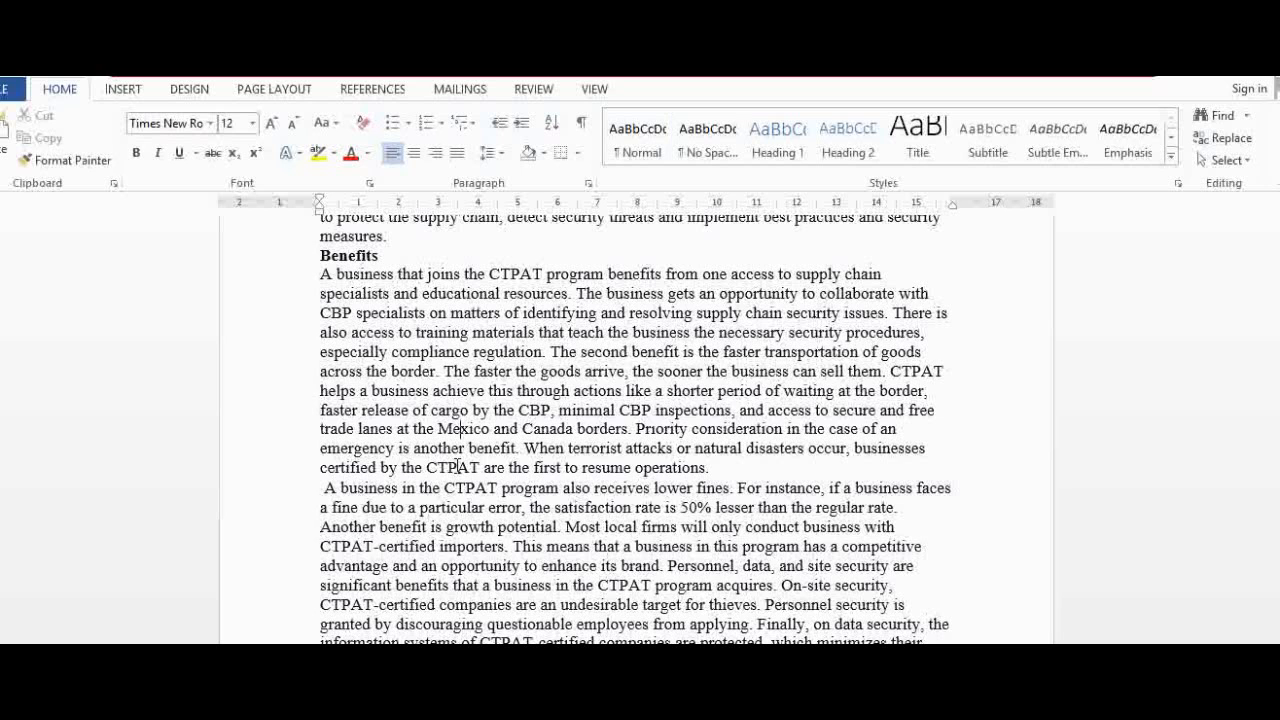
Insert a blank line before the paragraph beginning "A business in the CTPAT program also receives lower fines"
{"action": "key", "text": "Up"}
{"action": "scroll", "coordinate": [636, 430], "scroll_direction": "up", "scroll_amount": 2}
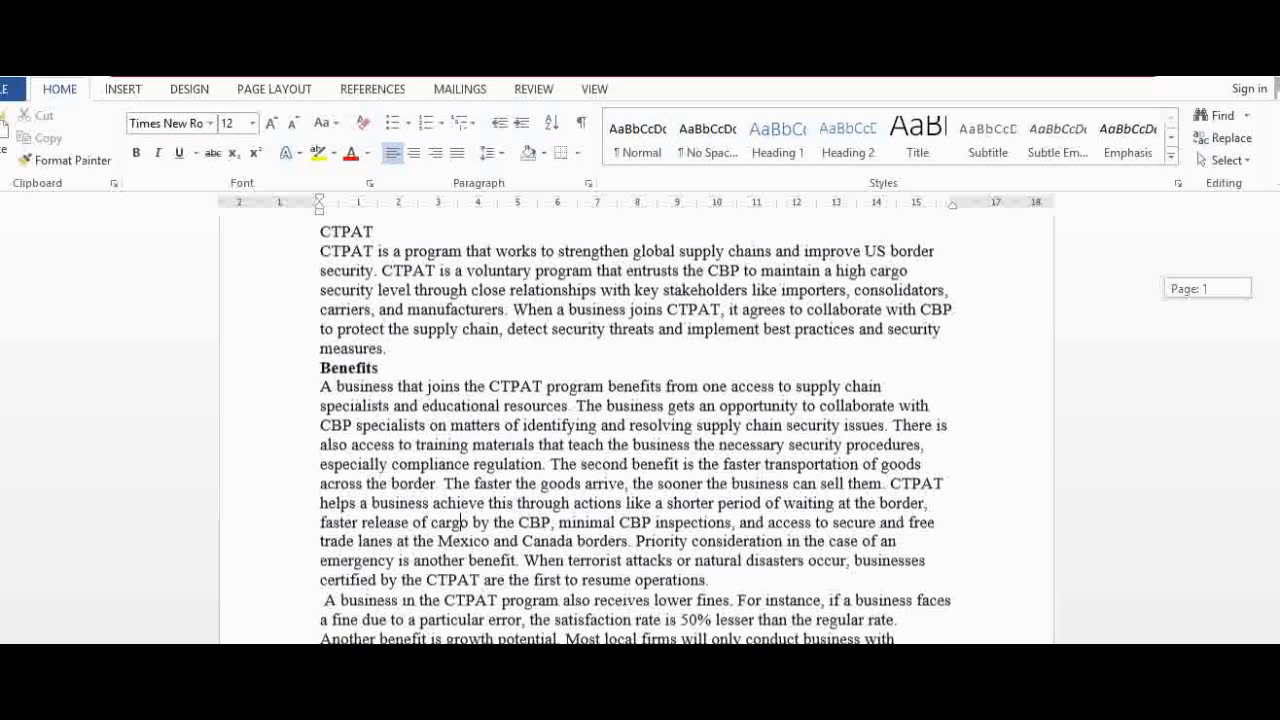
{"action": "scroll", "coordinate": [636, 430], "scroll_direction": "up", "scroll_amount": 2}
{"action": "scroll", "coordinate": [1275, 311], "scroll_direction": "down", "scroll_amount": 6}
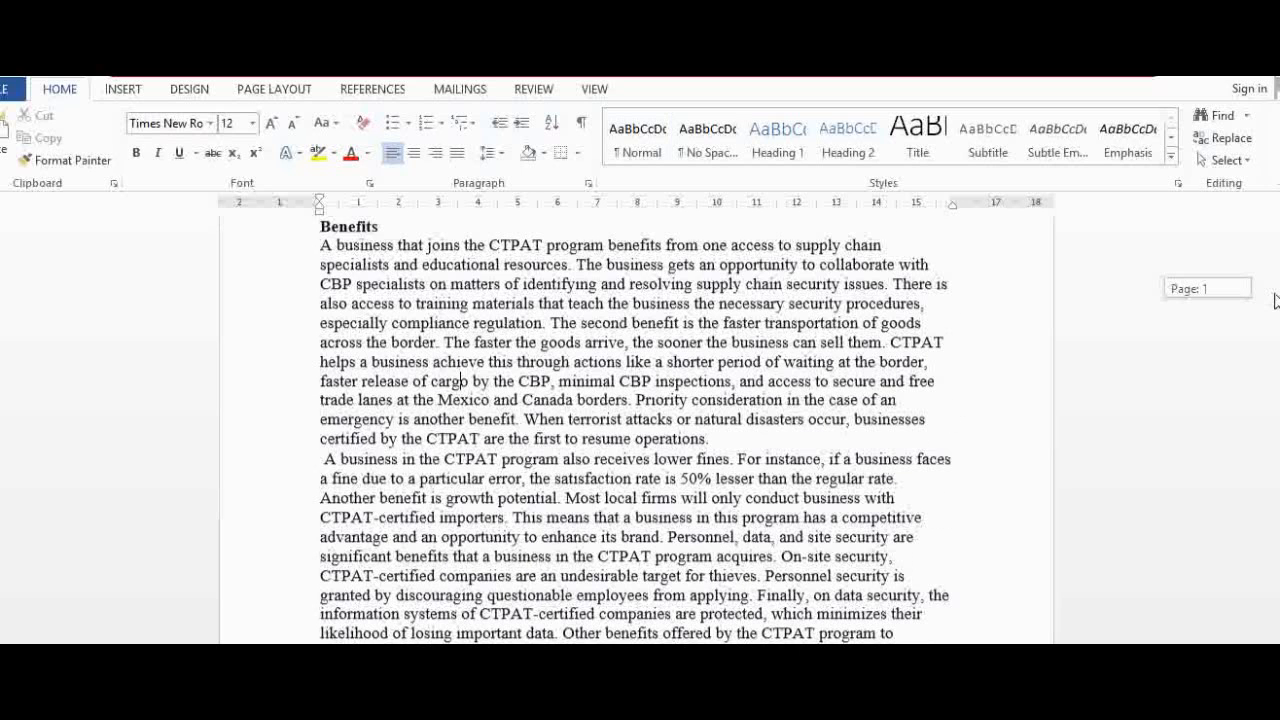
{"action": "left_click_drag", "start_coordinate": [1275, 311], "coordinate": [1270, 290]}
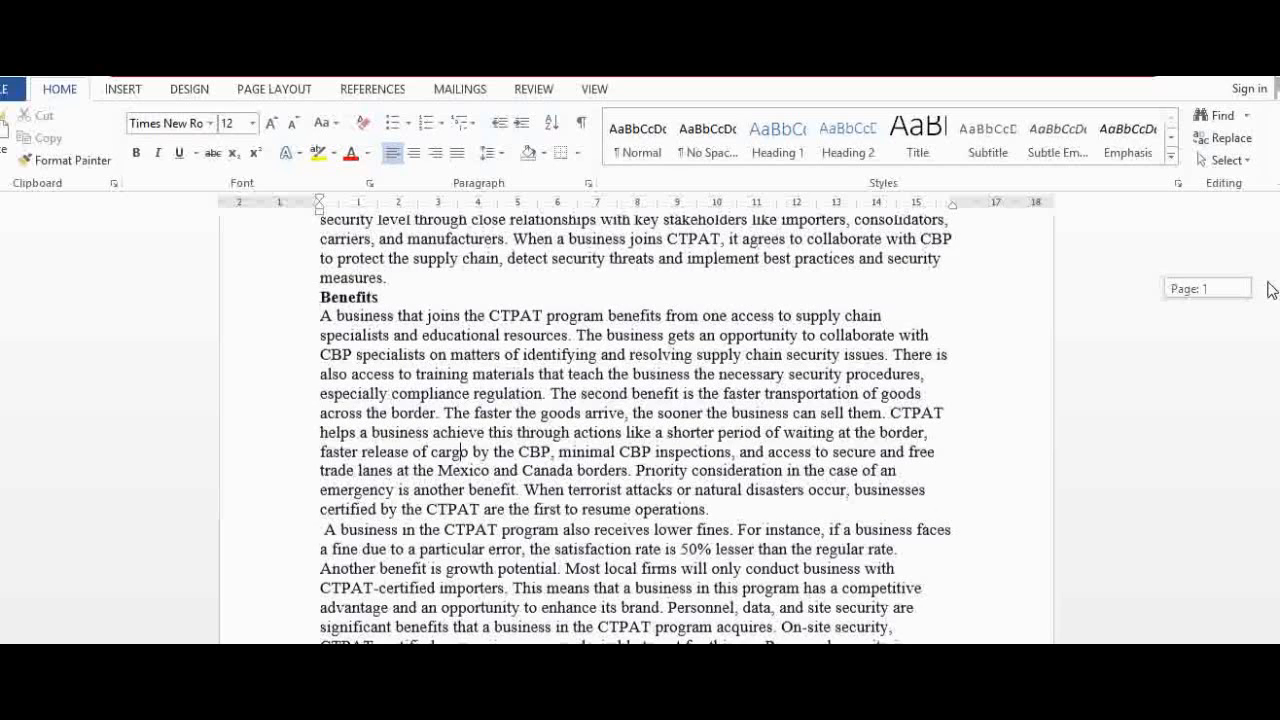
{"action": "scroll", "coordinate": [855, 365], "scroll_direction": "down", "scroll_amount": 1}
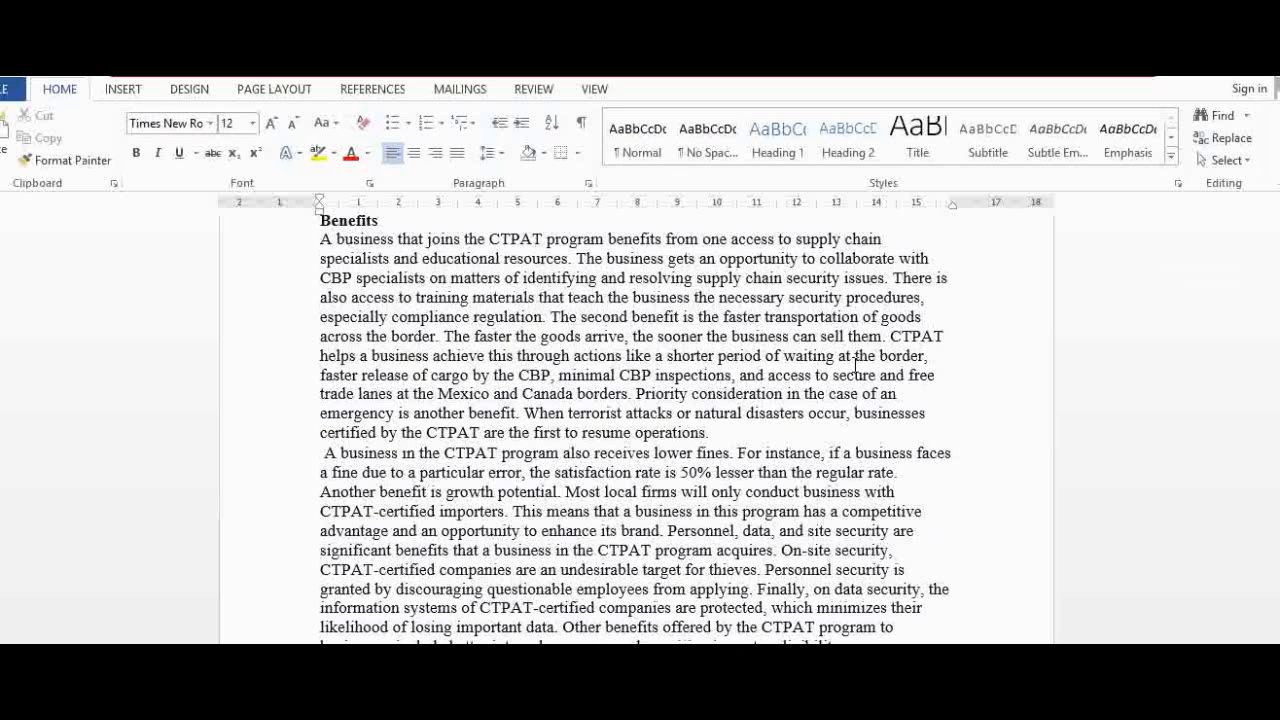
{"action": "left_click", "coordinate": [714, 440]}
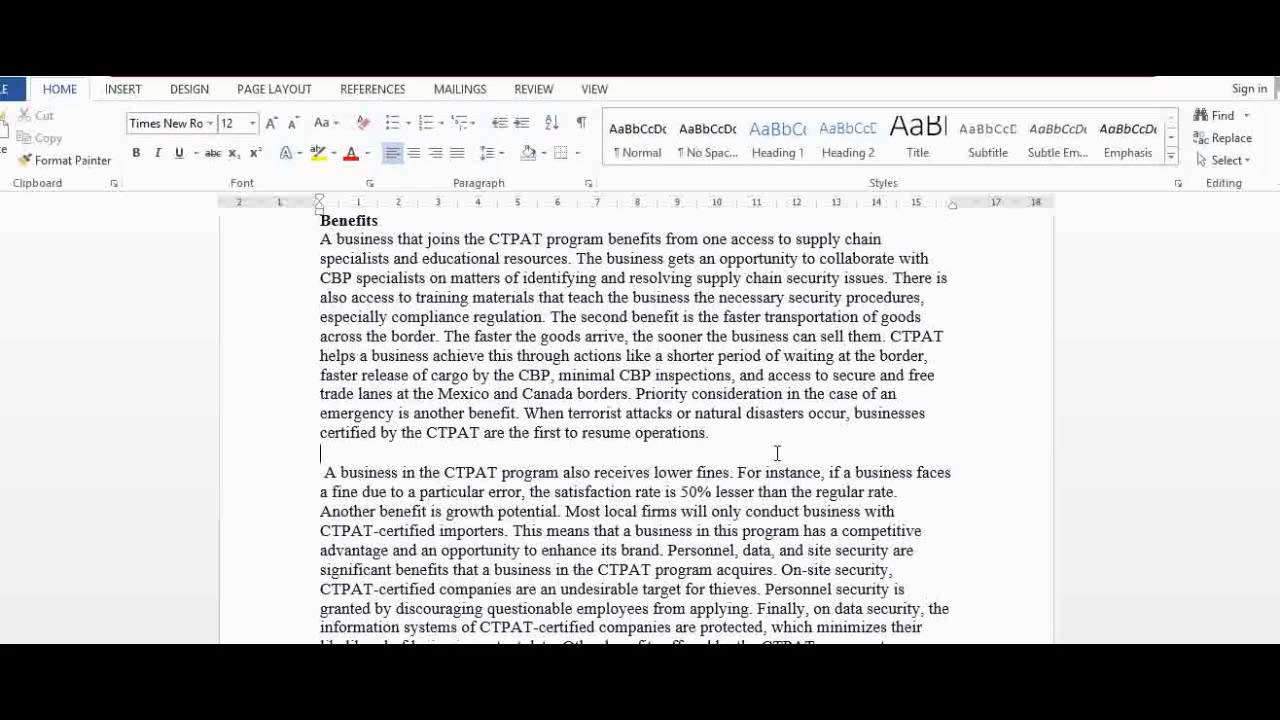
Review the pasted text from the CTPAT heading through to the References page
{"action": "left_click_drag", "start_coordinate": [1279, 294], "coordinate": [1273, 270]}
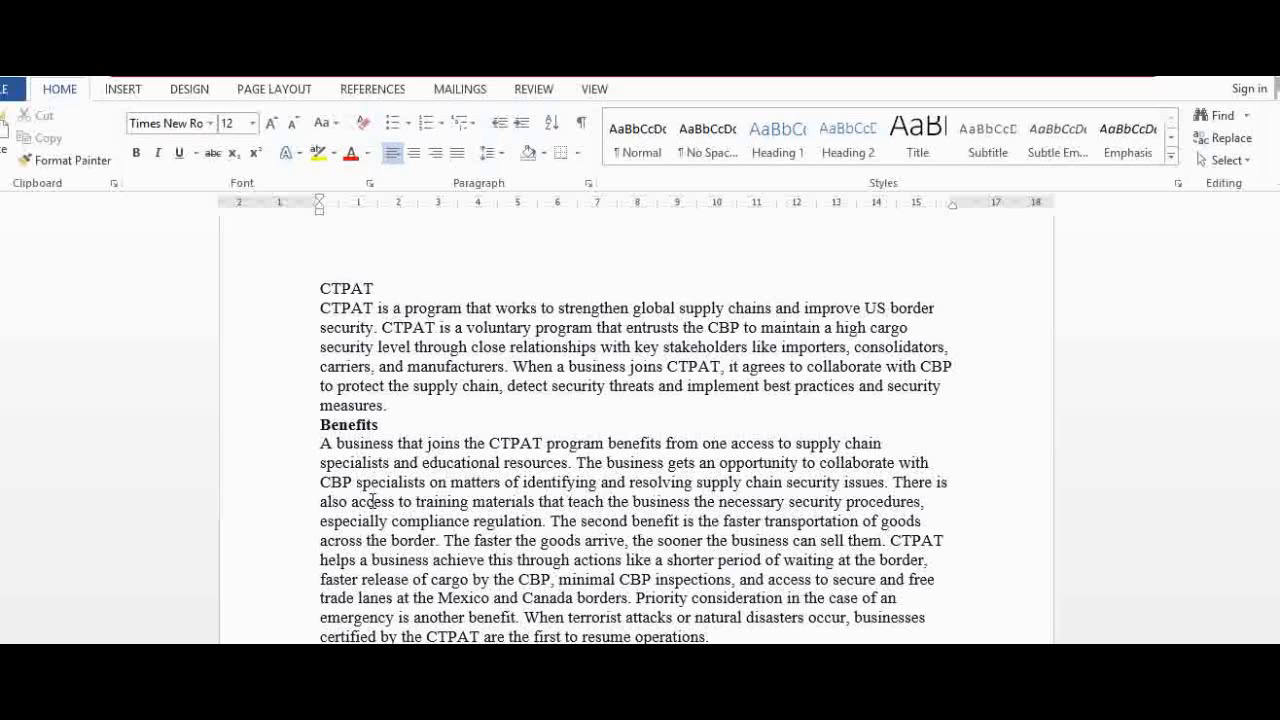
{"action": "left_click", "coordinate": [478, 522]}
{"action": "scroll", "coordinate": [419, 458], "scroll_direction": "down", "scroll_amount": 10}
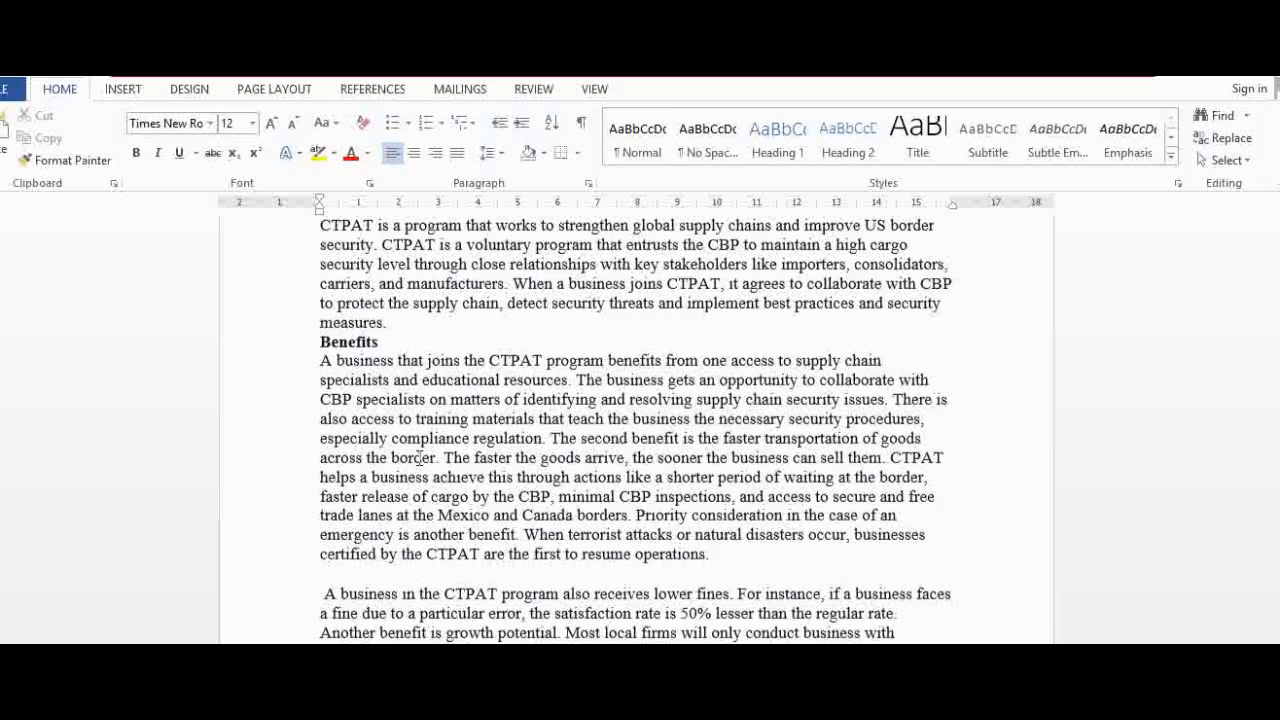
{"action": "left_click", "coordinate": [419, 458]}
{"action": "key", "text": "Down"}
{"action": "key", "text": "Down"}
{"action": "key", "text": "Down"}
{"action": "key", "text": "Down"}
{"action": "key", "text": "Down"}
{"action": "key", "text": "Down"}
{"action": "key", "text": "Down"}
{"action": "key", "text": "Down"}
{"action": "key", "text": "Down"}
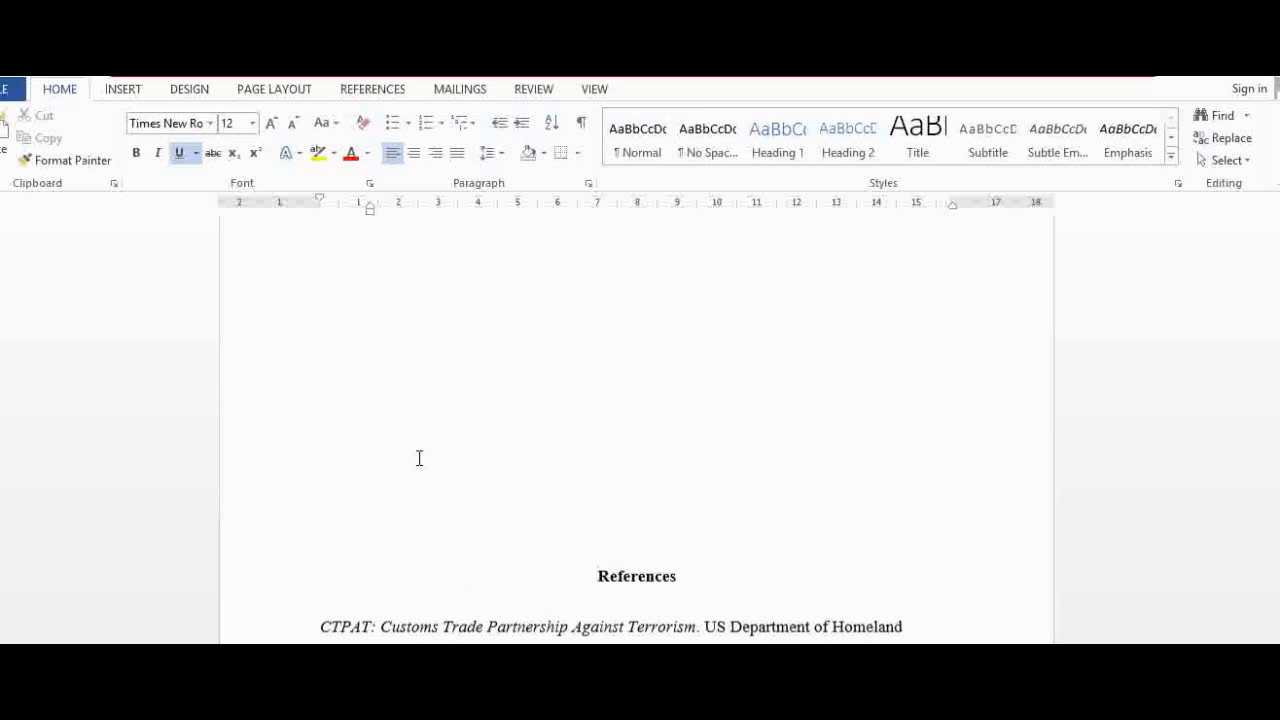
{"action": "key", "text": "Up"}
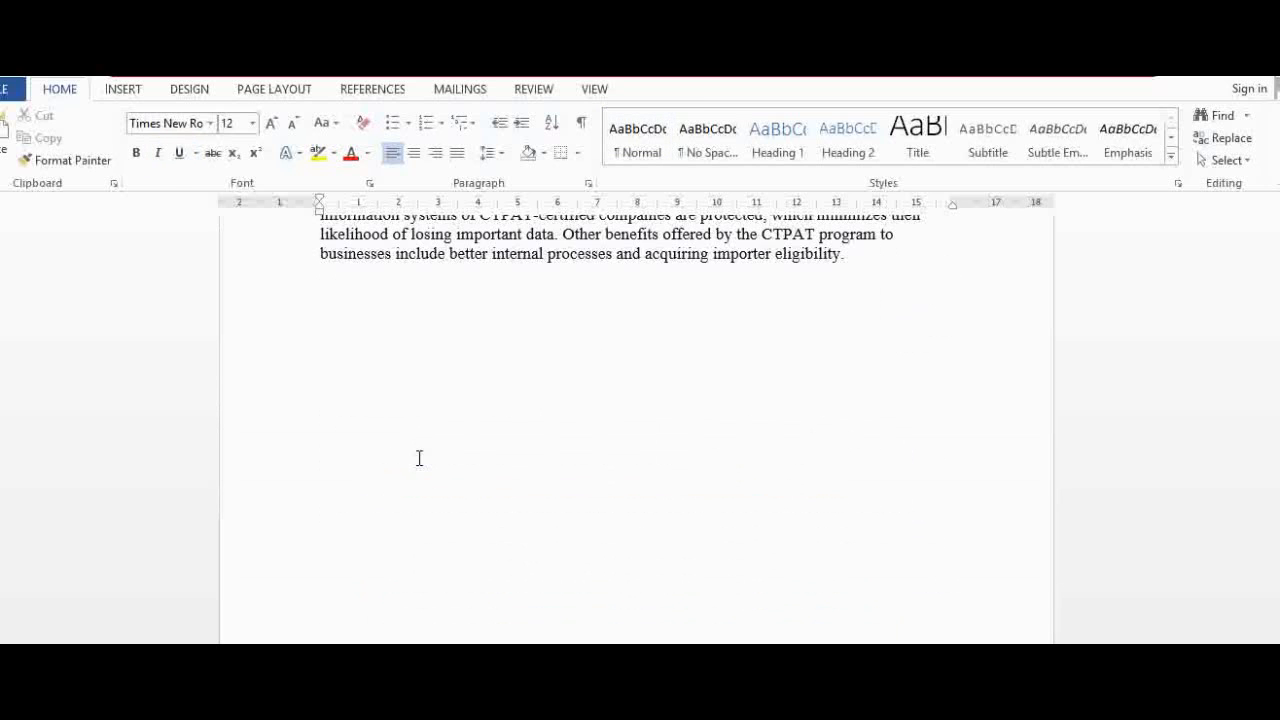
{"action": "scroll", "coordinate": [419, 458], "scroll_direction": "up", "scroll_amount": 8}
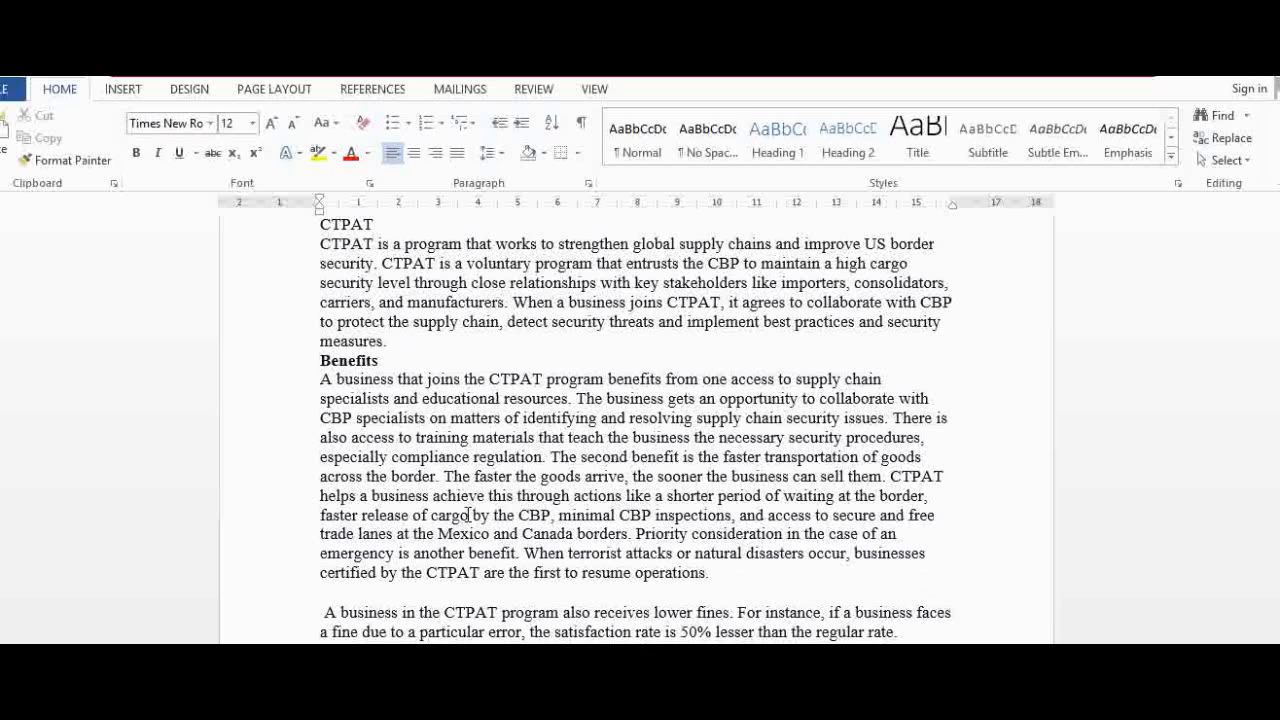
Set the entire document's font to Times New Roman and its line spacing to 2.0
{"action": "left_click", "coordinate": [487, 492]}
{"action": "key", "text": "ctrl+a"}
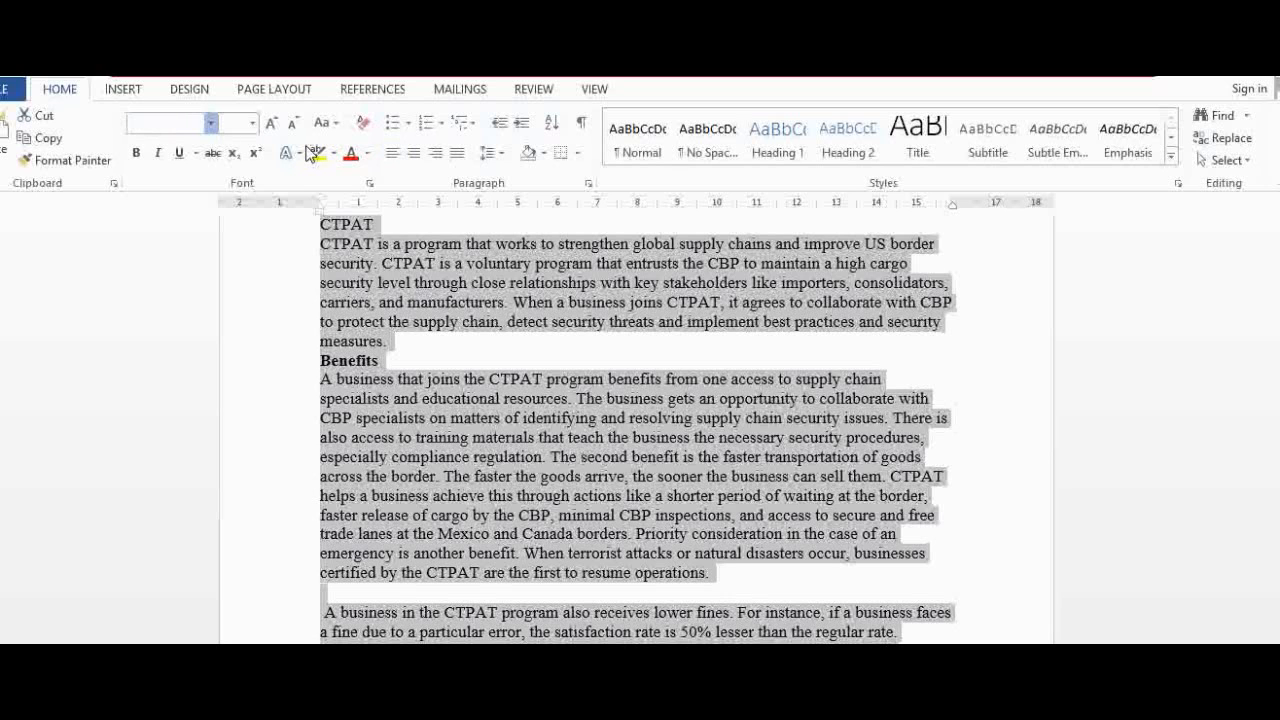
{"action": "left_click", "coordinate": [210, 122]}
{"action": "left_click", "coordinate": [260, 240]}
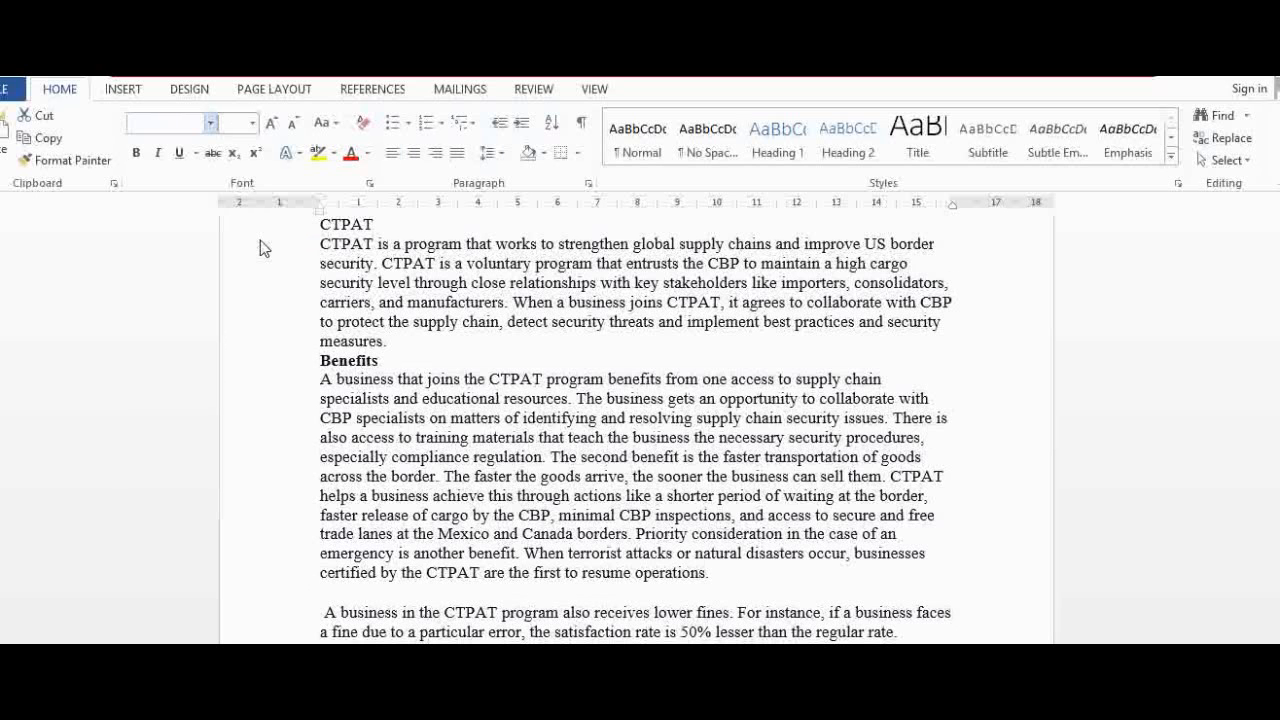
{"action": "left_click", "coordinate": [501, 156]}
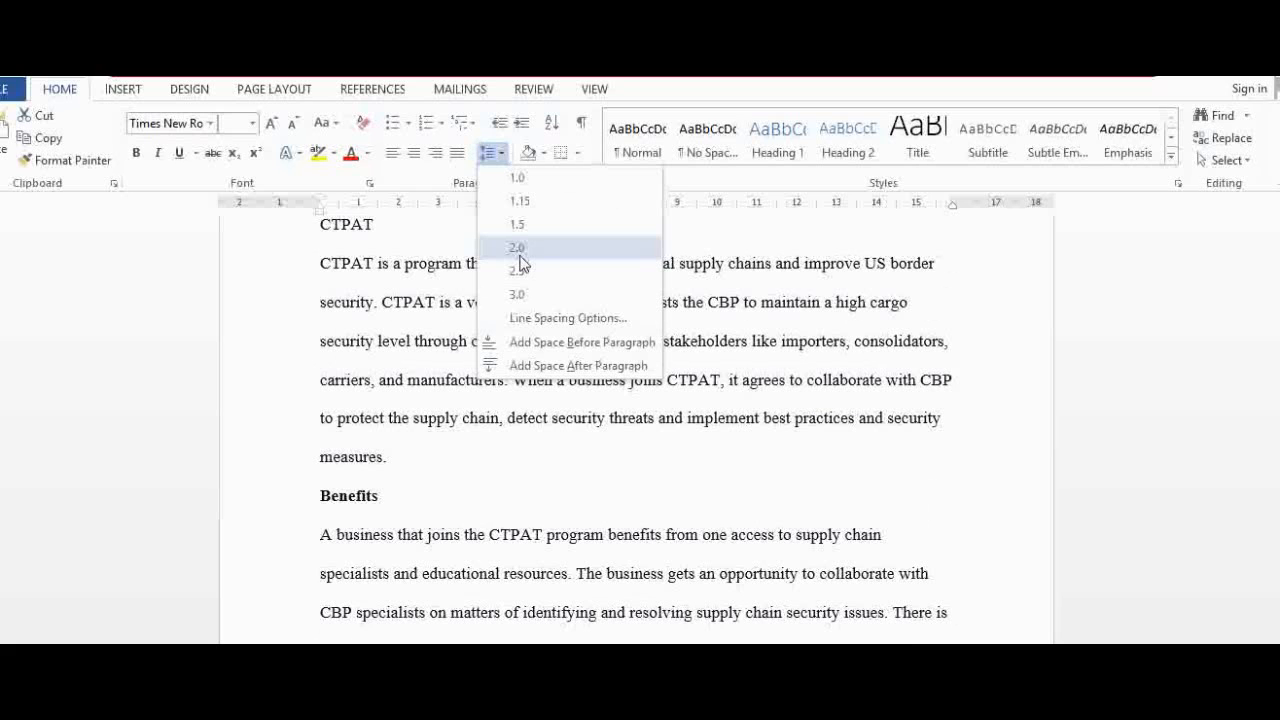
{"action": "left_click", "coordinate": [538, 248]}
{"action": "left_click", "coordinate": [510, 382]}
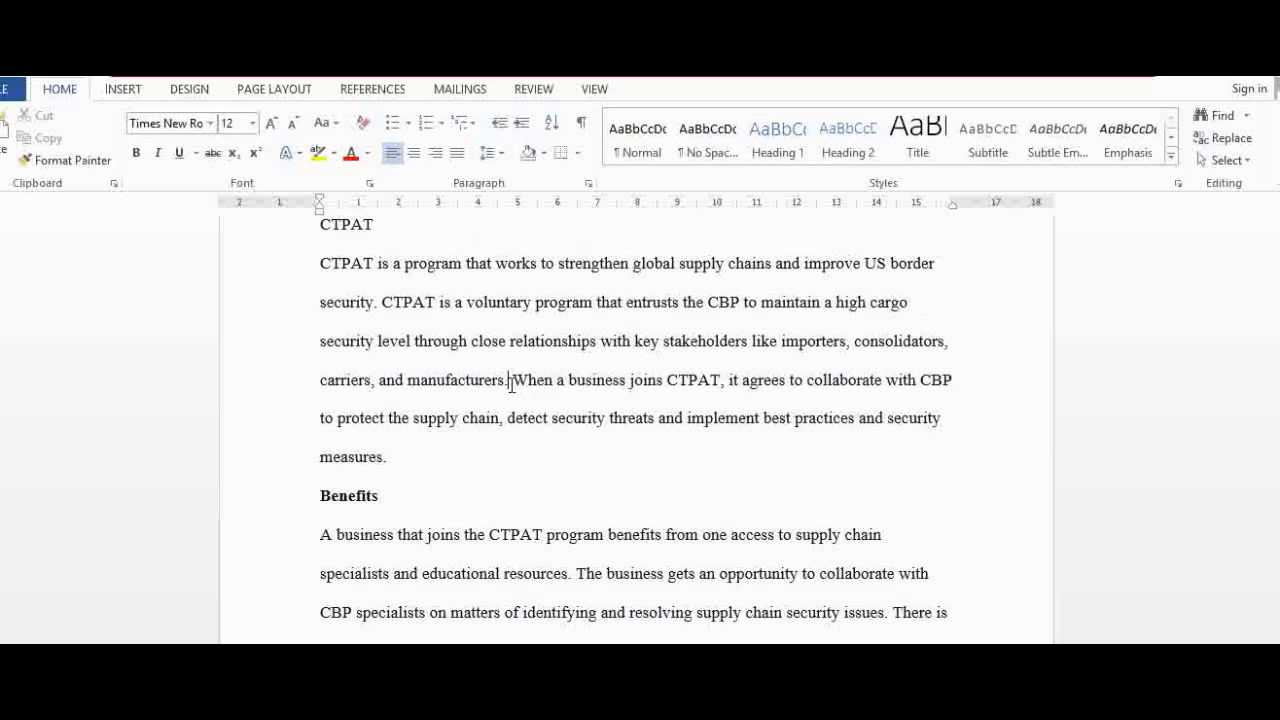
Check the double-spaced body text and the pages that follow it
{"action": "scroll", "coordinate": [510, 385], "scroll_direction": "down", "scroll_amount": 10}
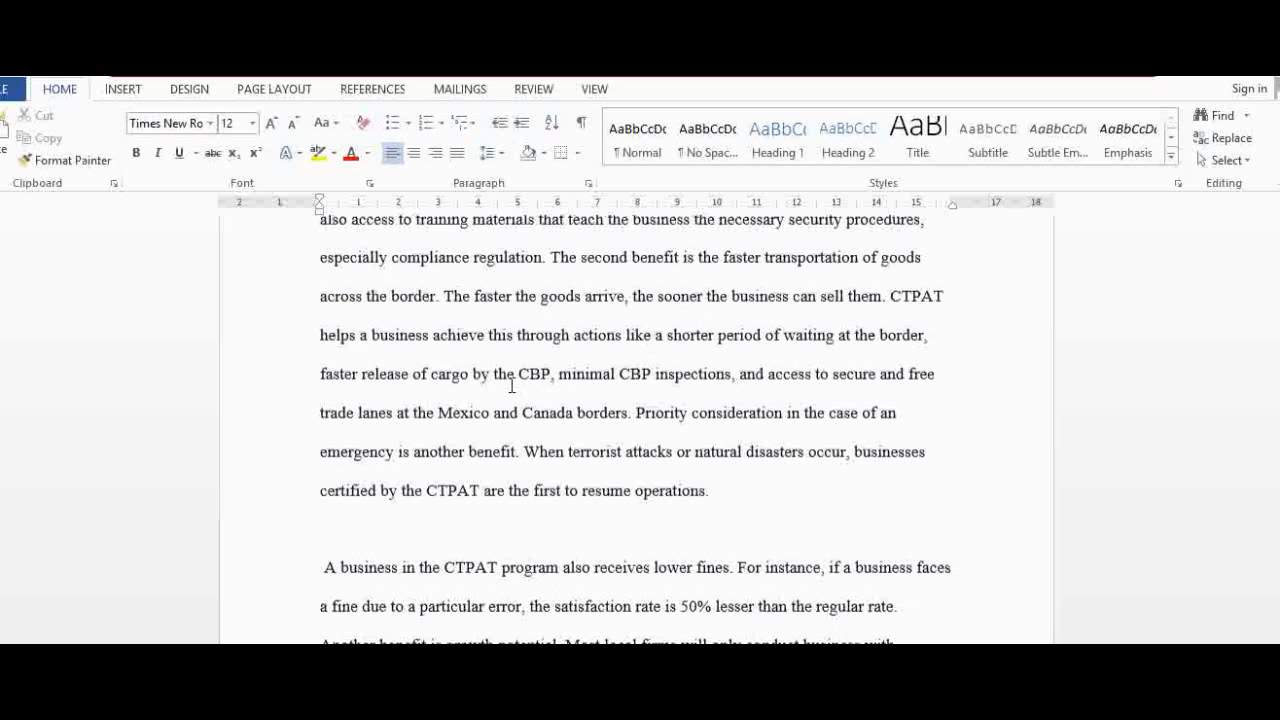
{"action": "key", "text": "Down"}
{"action": "key", "text": "Down"}
{"action": "key", "text": "Down"}
{"action": "key", "text": "Down"}
{"action": "key", "text": "Down"}
{"action": "key", "text": "Down"}
{"action": "key", "text": "Down"}
{"action": "key", "text": "Down"}
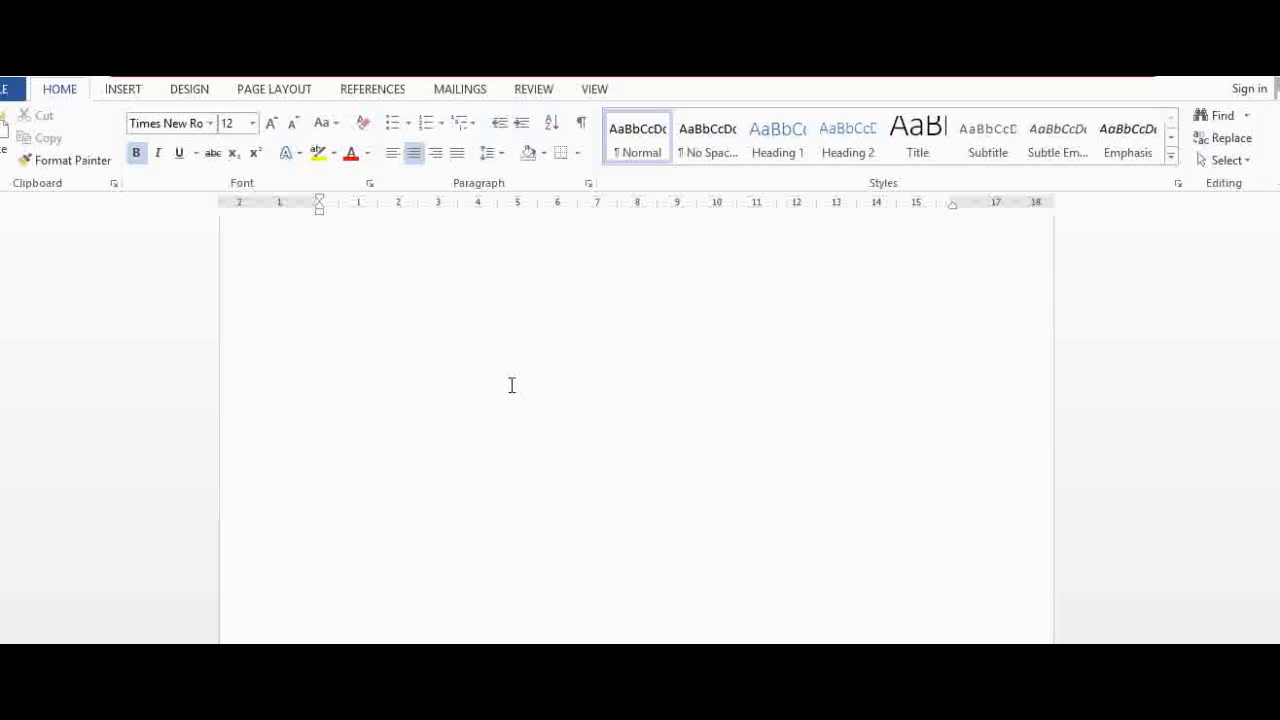
{"action": "key", "text": "Down"}
{"action": "key", "text": "Up"}
{"action": "key", "text": "Up"}
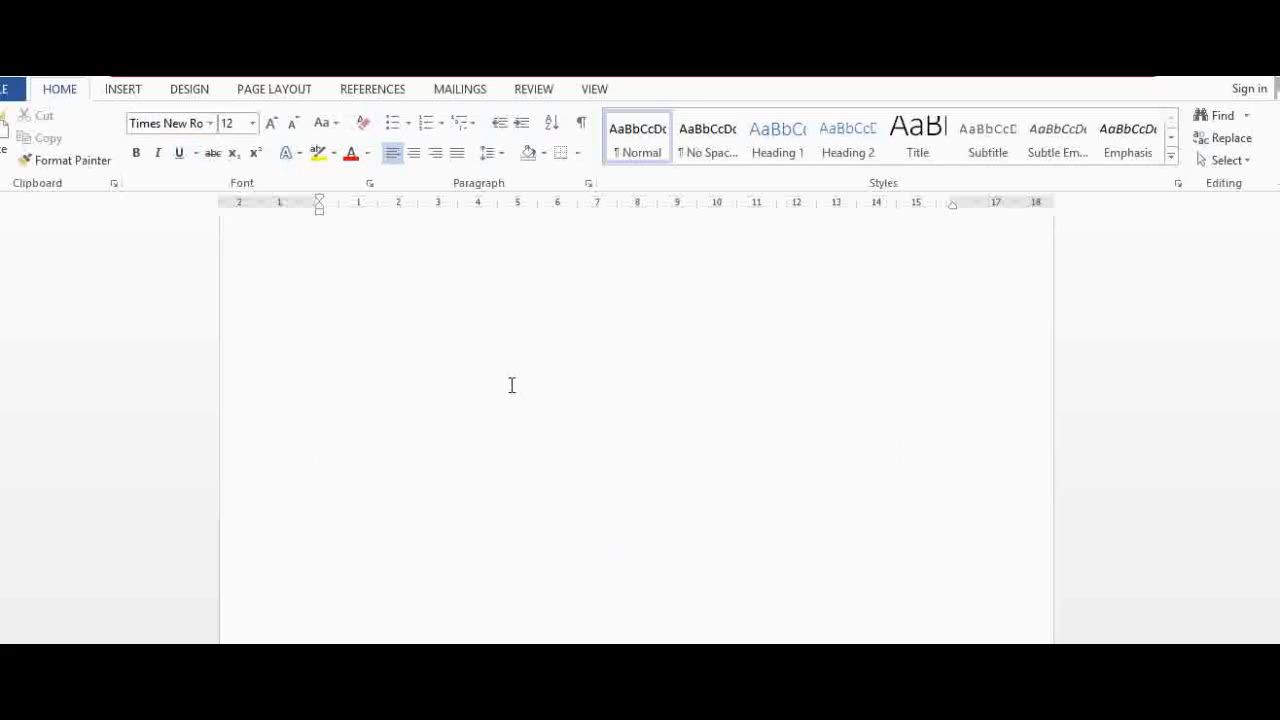
{"action": "scroll", "coordinate": [510, 385], "scroll_direction": "up", "scroll_amount": 10}
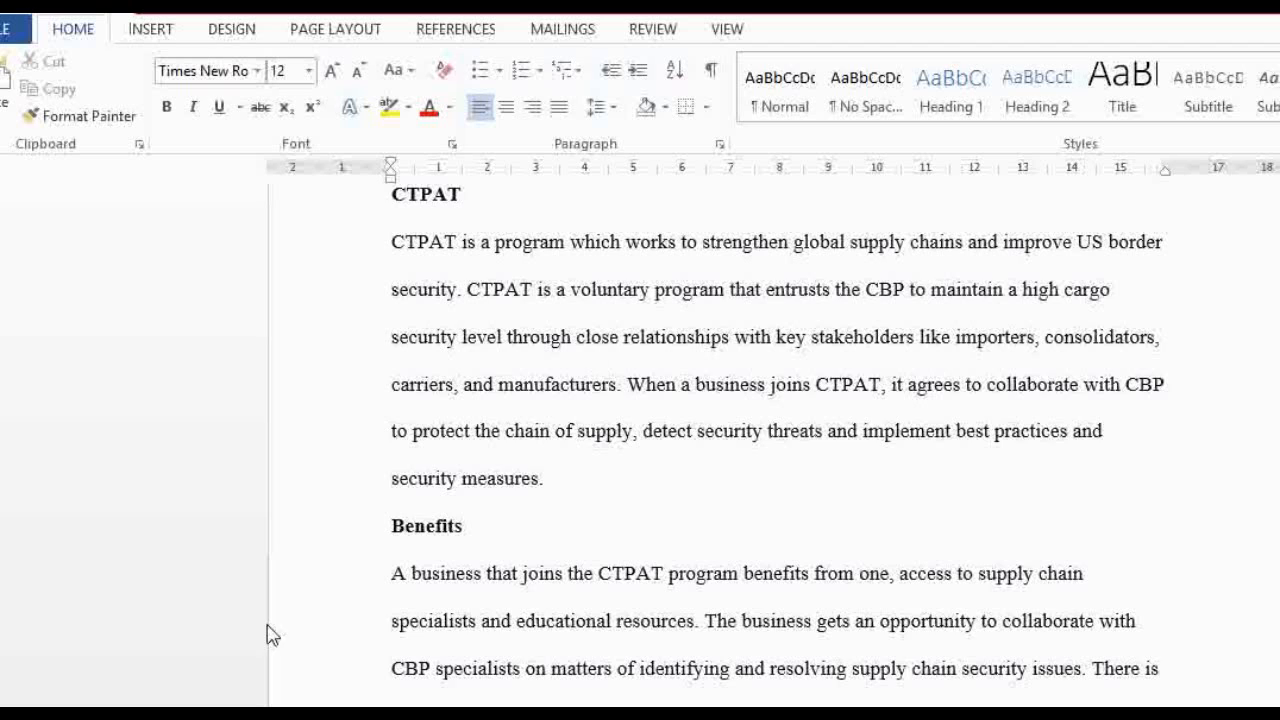
Switch to Turnitin's Single File Upload form and fill in the non-enrolled student's first name and last name
{"action": "left_click", "coordinate": [276, 712]}
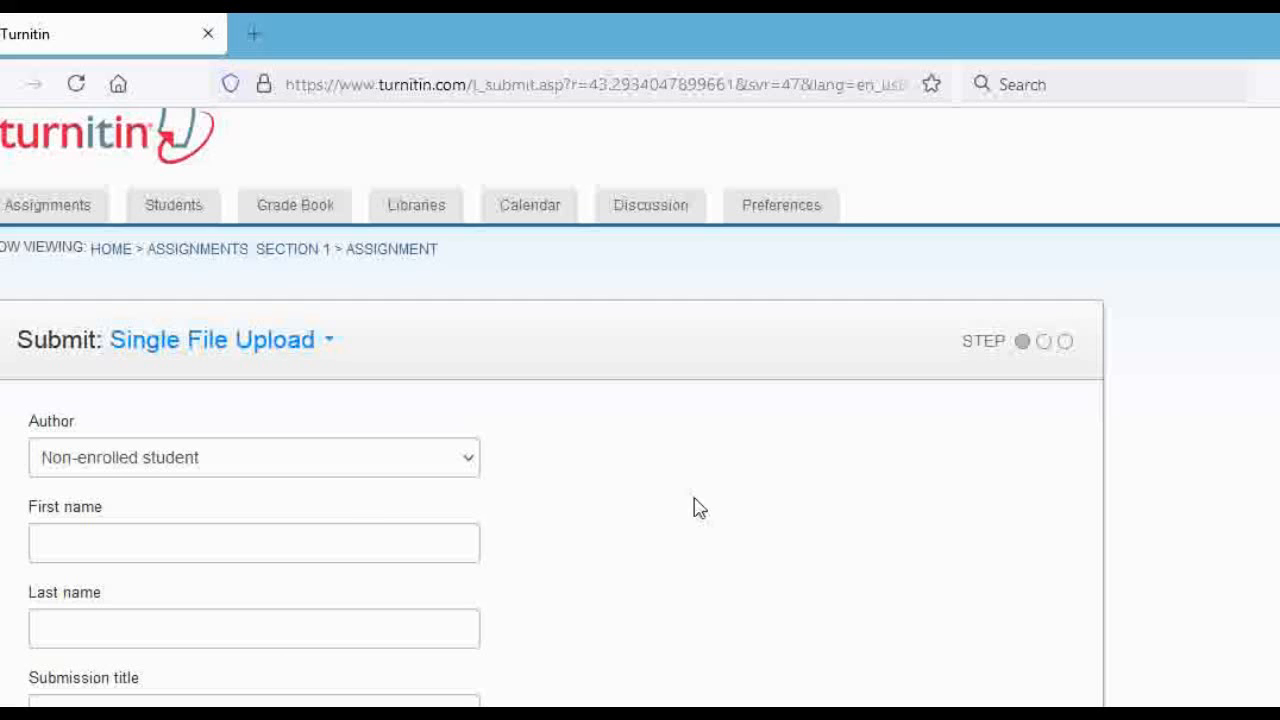
{"action": "scroll", "coordinate": [640, 400], "scroll_direction": "down", "scroll_amount": 3}
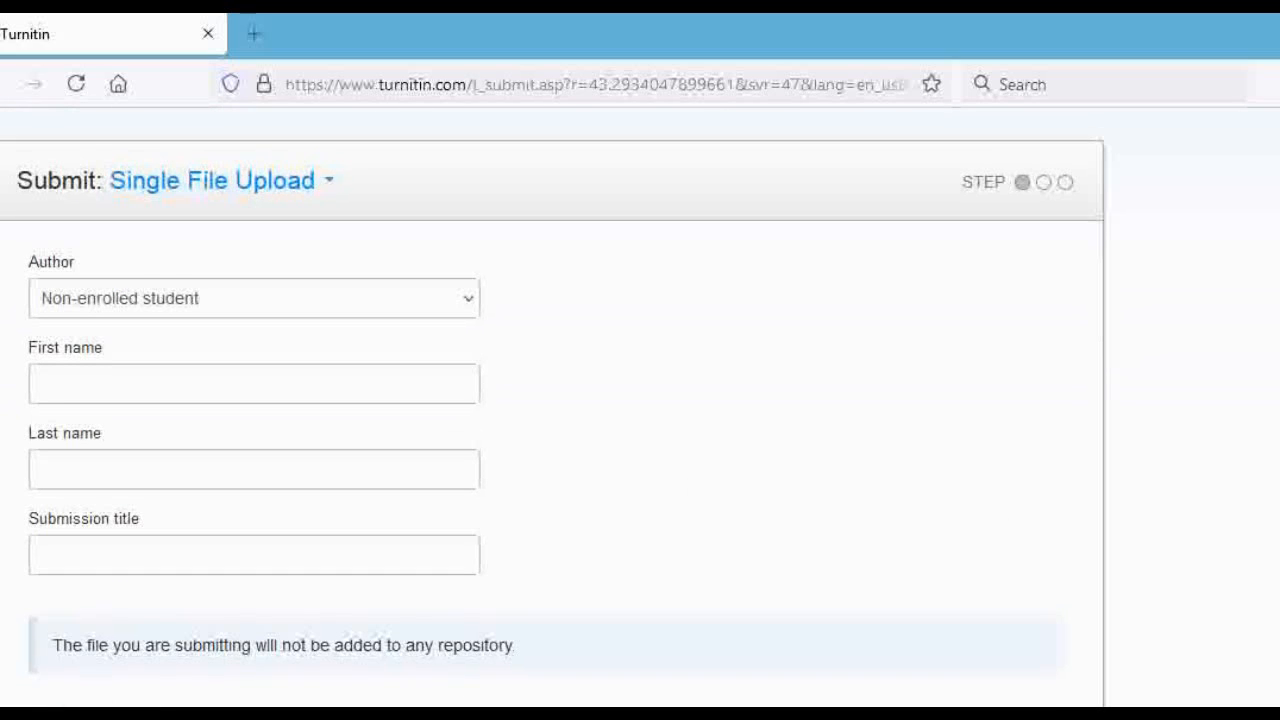
{"action": "left_click", "coordinate": [106, 382]}
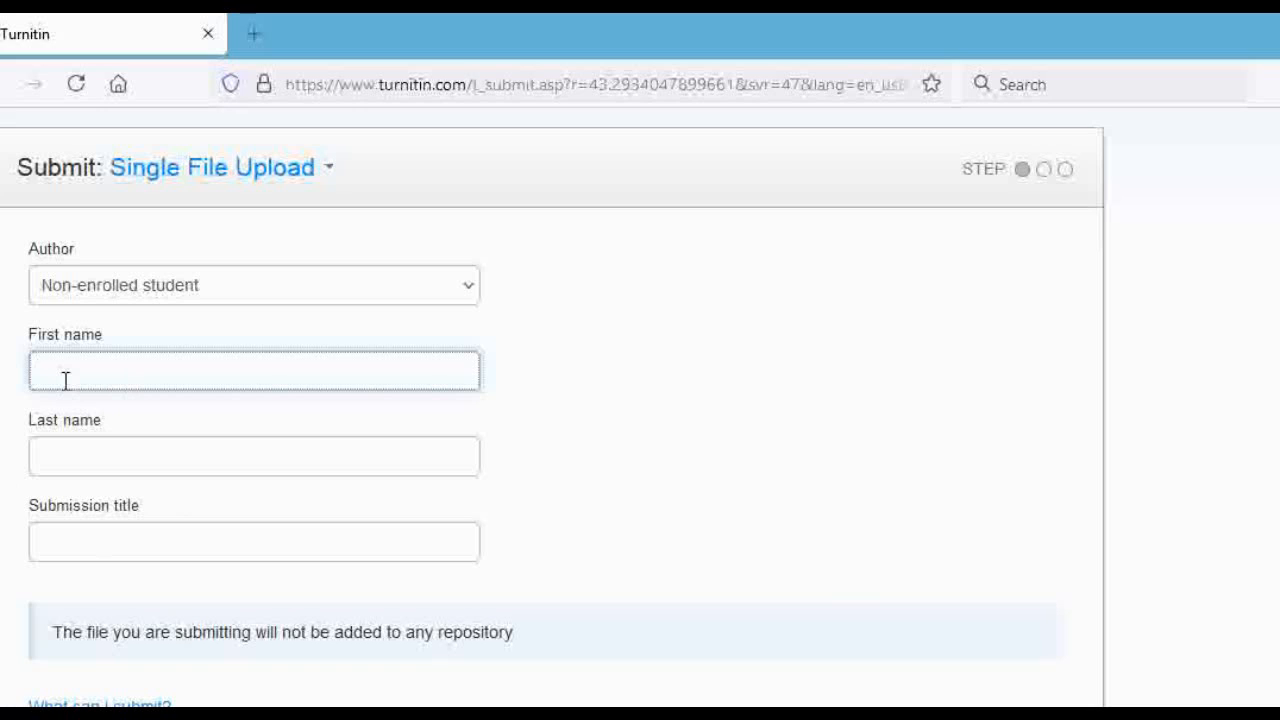
{"action": "type", "text": "Care"}
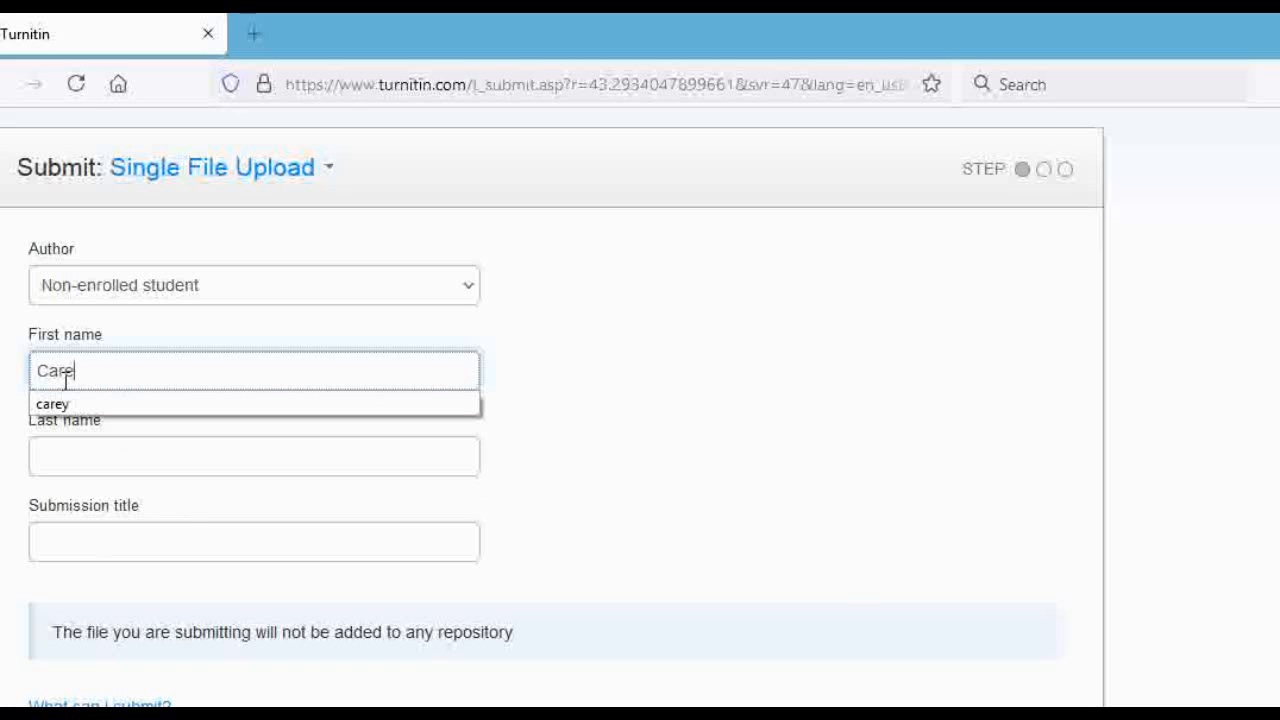
{"action": "left_click", "coordinate": [64, 404]}
{"action": "left_click", "coordinate": [80, 457]}
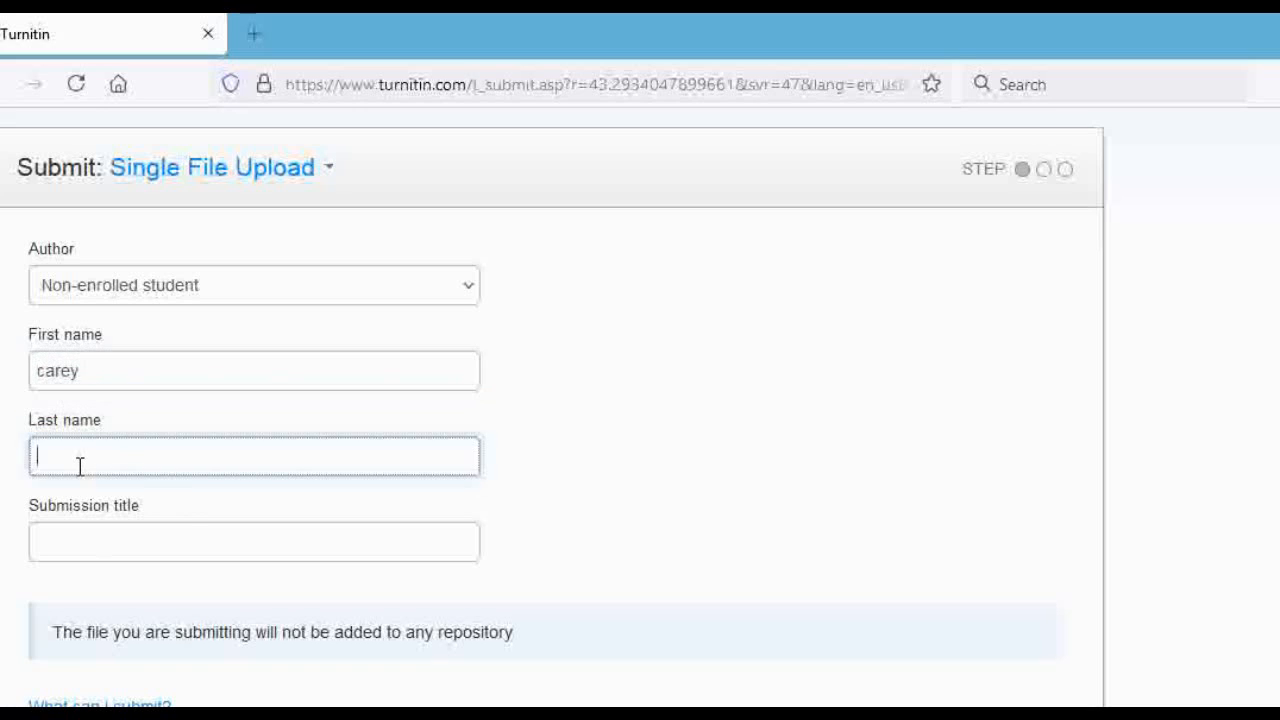
{"action": "type", "text": "care"}
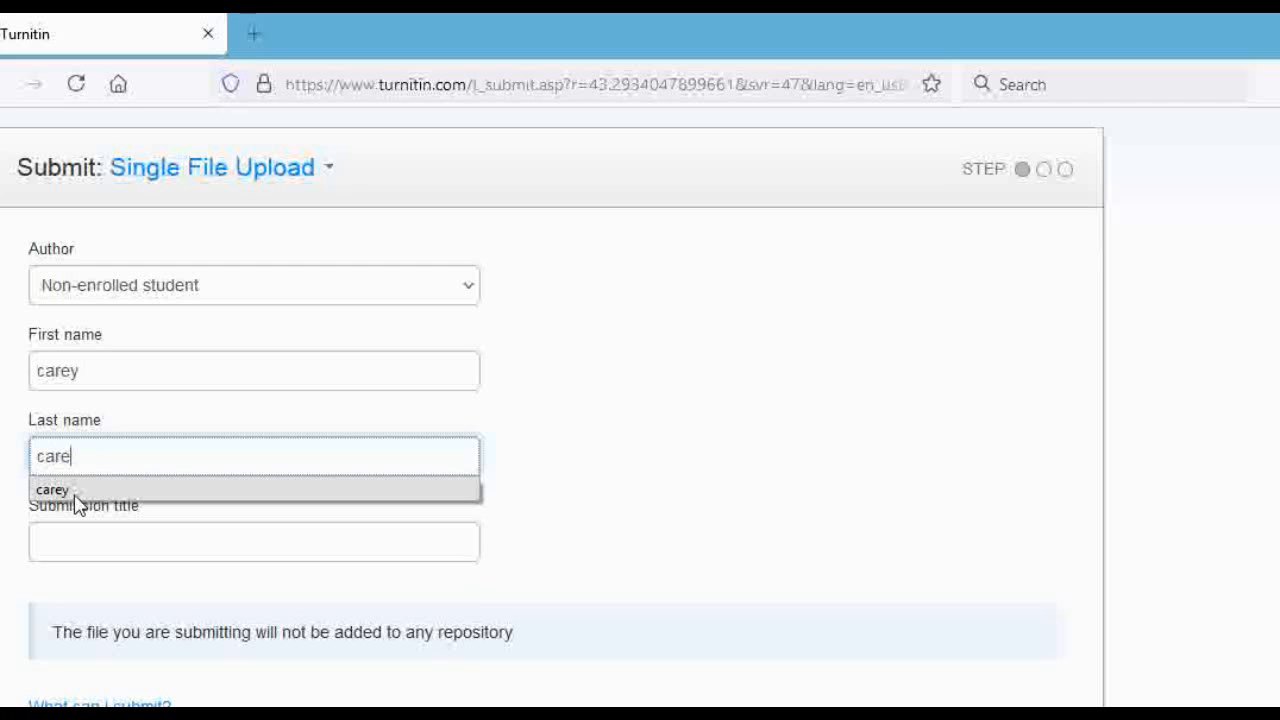
{"action": "left_click", "coordinate": [70, 490]}
Fill in the submission title with the same name as the author's
{"action": "left_click", "coordinate": [106, 540]}
{"action": "type", "text": "carey"}
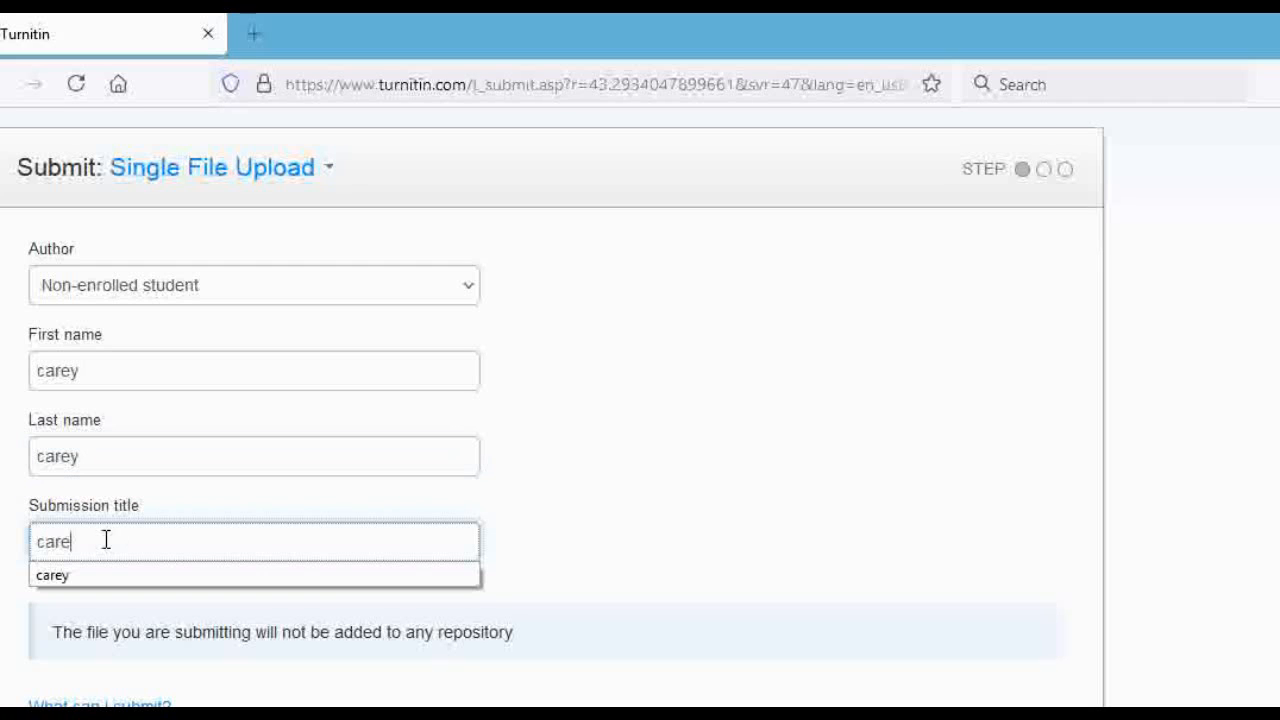
{"action": "left_click", "coordinate": [62, 581]}
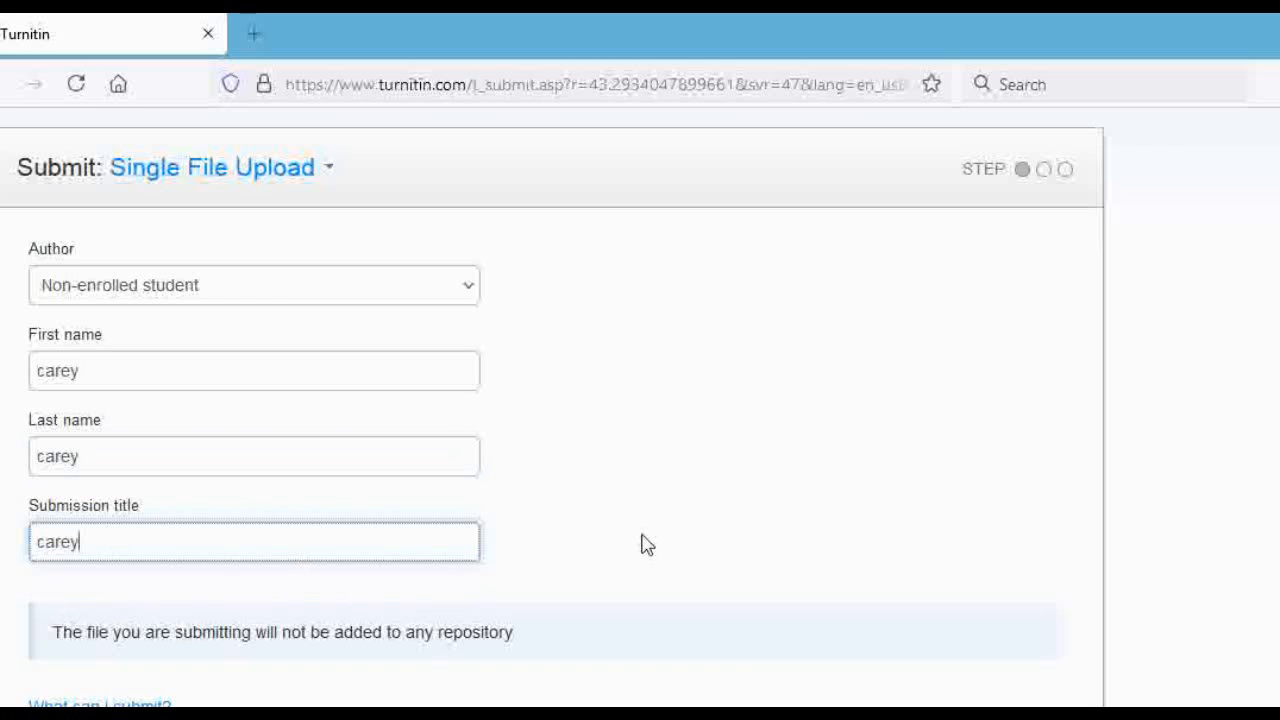
Examine the submission form's author details, file source choices and upload section
{"action": "scroll", "coordinate": [552, 408], "scroll_direction": "down", "scroll_amount": 3}
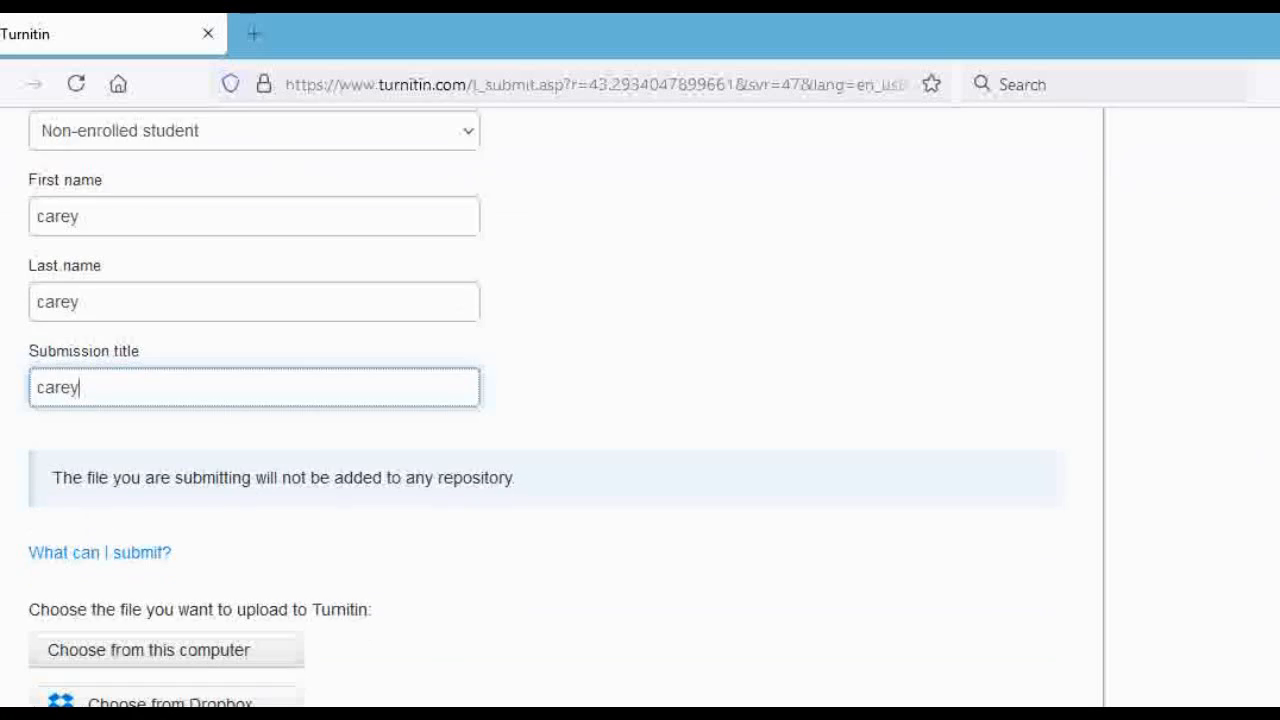
{"action": "scroll", "coordinate": [552, 408], "scroll_direction": "up", "scroll_amount": 1}
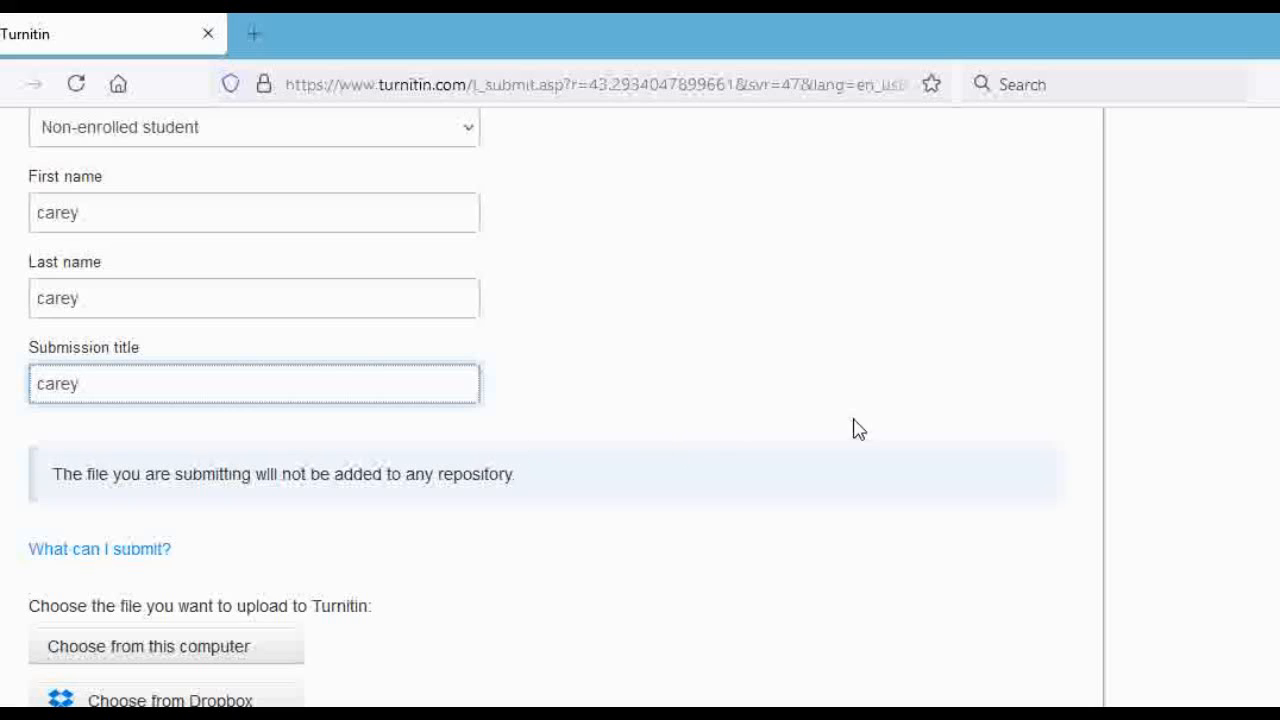
{"action": "scroll", "coordinate": [552, 405], "scroll_direction": "down", "scroll_amount": 2}
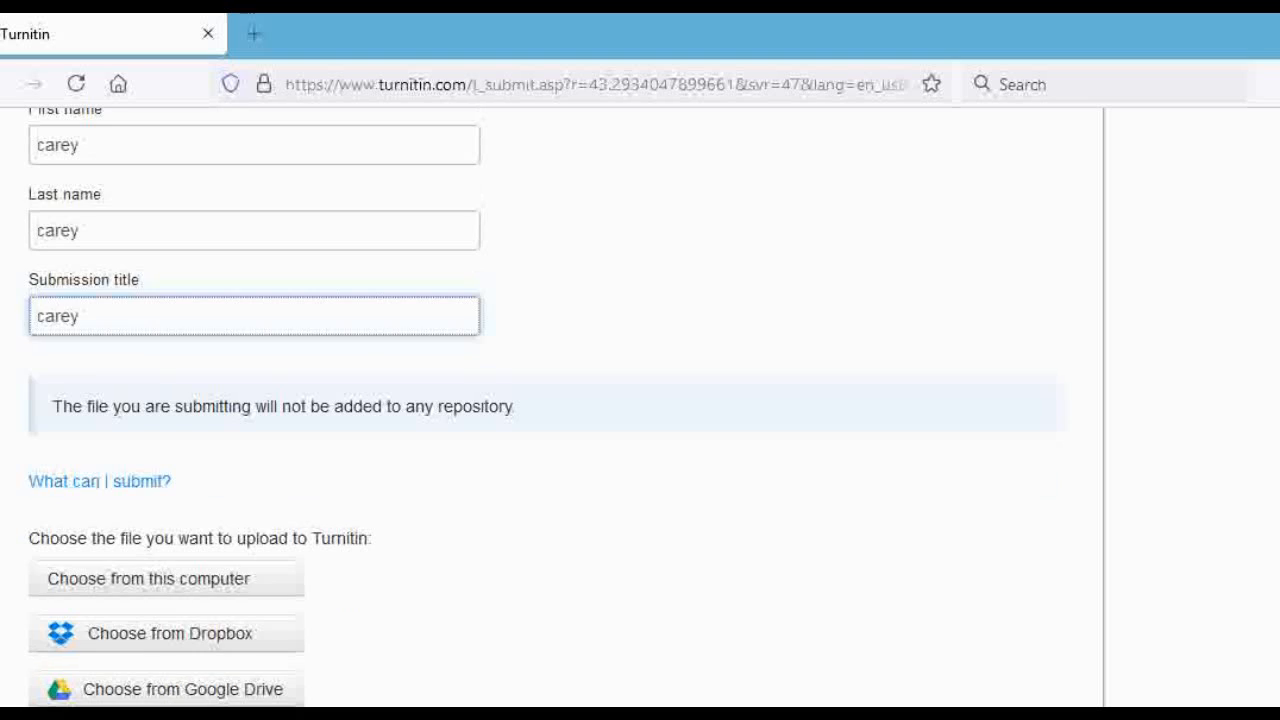
{"action": "scroll", "coordinate": [552, 405], "scroll_direction": "up", "scroll_amount": 4}
{"action": "scroll", "coordinate": [552, 405], "scroll_direction": "up", "scroll_amount": 3}
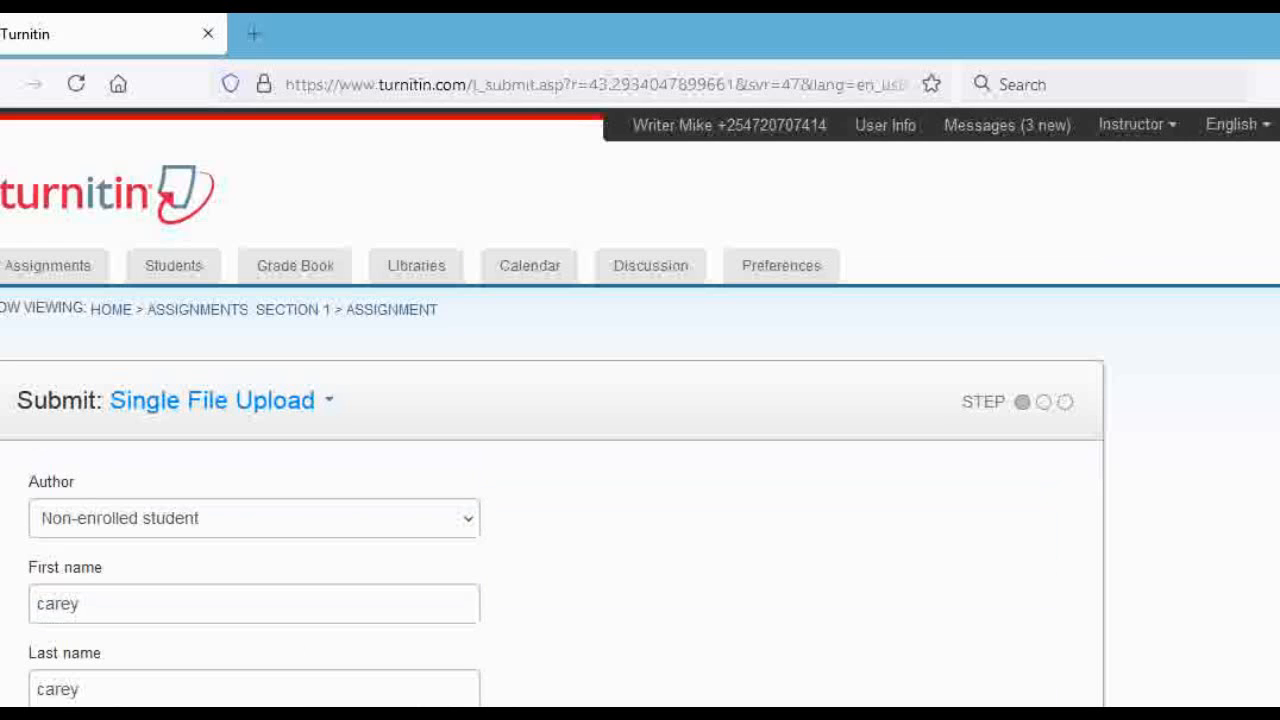
{"action": "scroll", "coordinate": [552, 405], "scroll_direction": "down", "scroll_amount": 6}
{"action": "scroll", "coordinate": [552, 405], "scroll_direction": "up", "scroll_amount": 2}
{"action": "scroll", "coordinate": [552, 405], "scroll_direction": "down", "scroll_amount": 3}
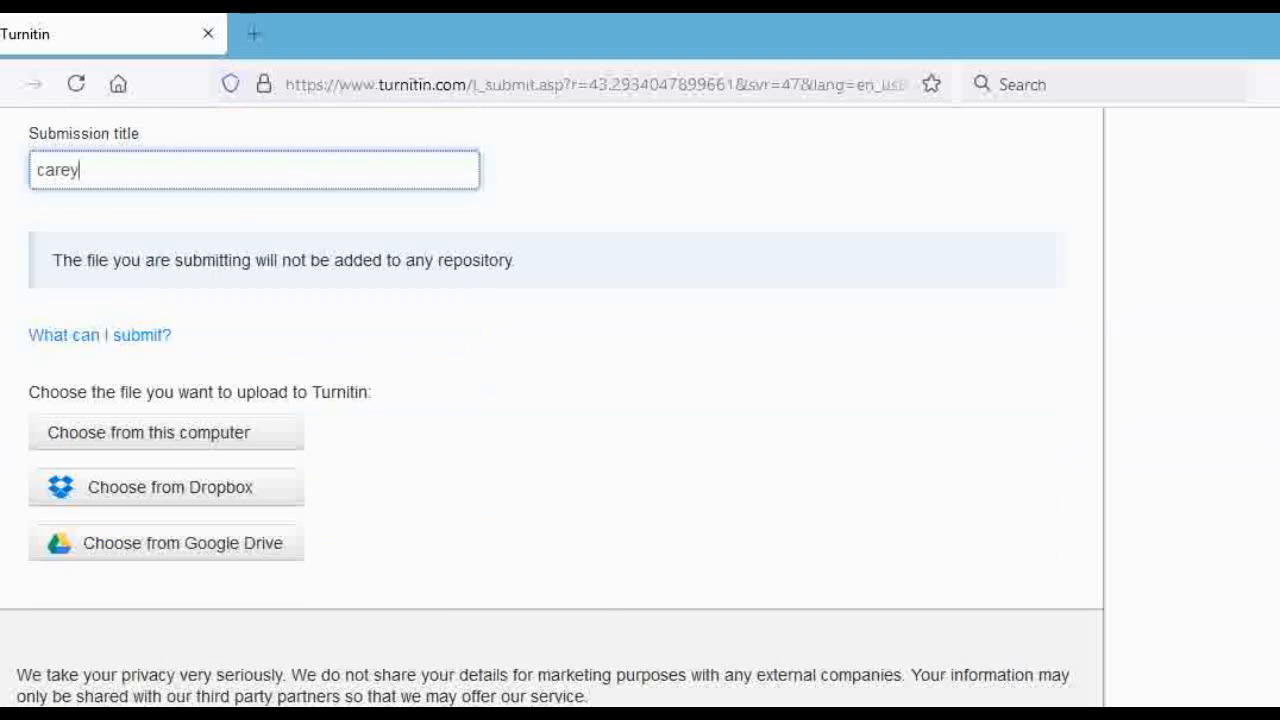
{"action": "scroll", "coordinate": [552, 405], "scroll_direction": "up", "scroll_amount": 5}
{"action": "scroll", "coordinate": [552, 405], "scroll_direction": "down", "scroll_amount": 5}
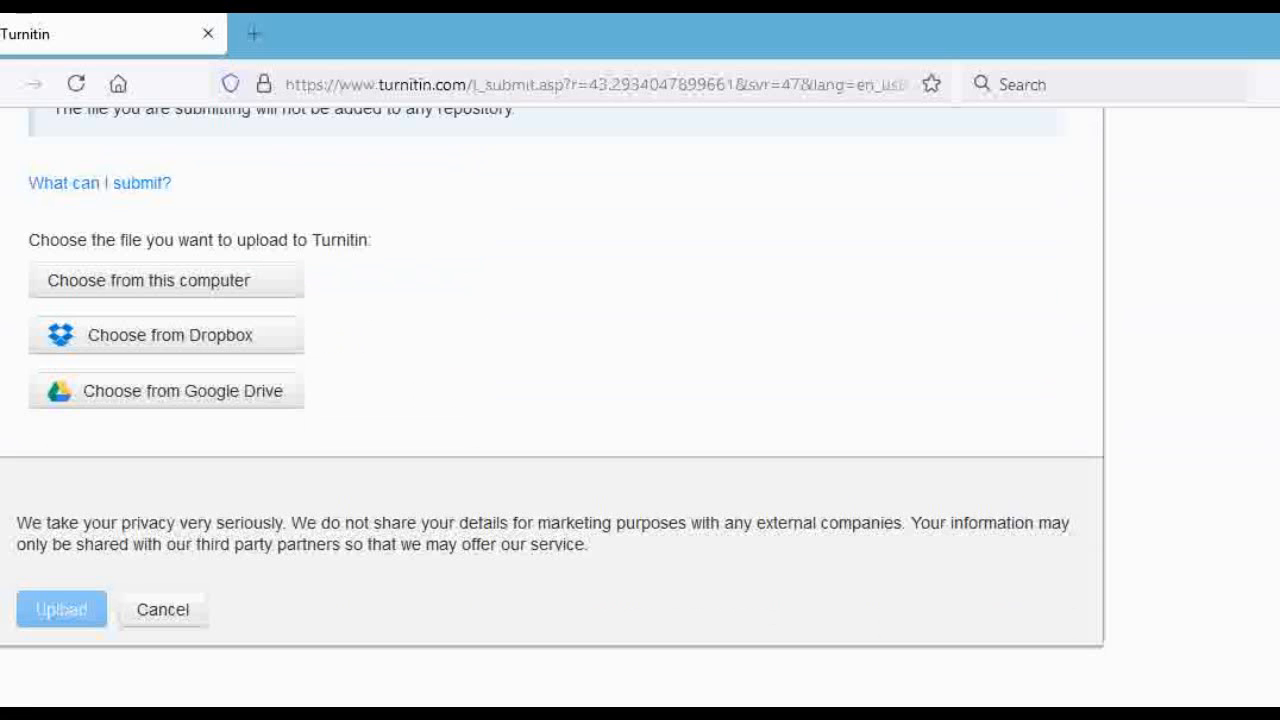
{"action": "scroll", "coordinate": [552, 405], "scroll_direction": "up", "scroll_amount": 1}
{"action": "scroll", "coordinate": [552, 405], "scroll_direction": "up", "scroll_amount": 1}
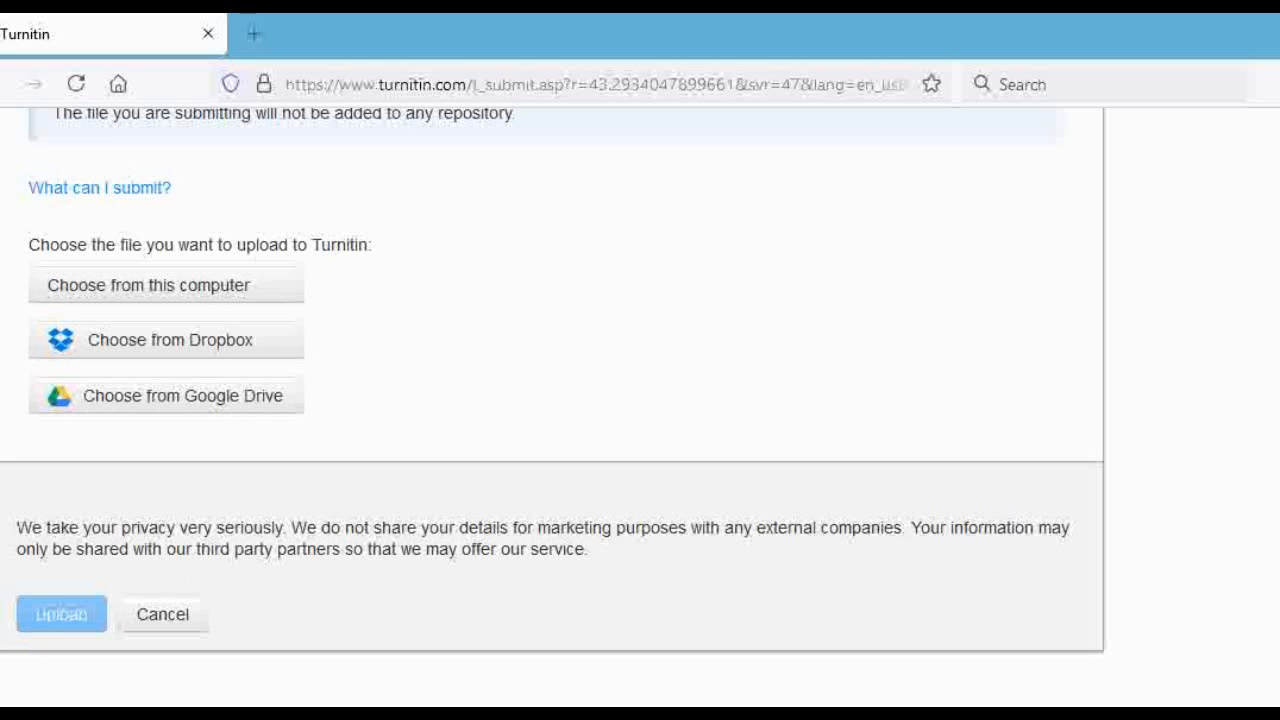
Recheck the filled-in author and title fields, the repository notice and the file choices on the upload form
{"action": "scroll", "coordinate": [552, 405], "scroll_direction": "up", "scroll_amount": 1}
{"action": "scroll", "coordinate": [550, 400], "scroll_direction": "up", "scroll_amount": 10}
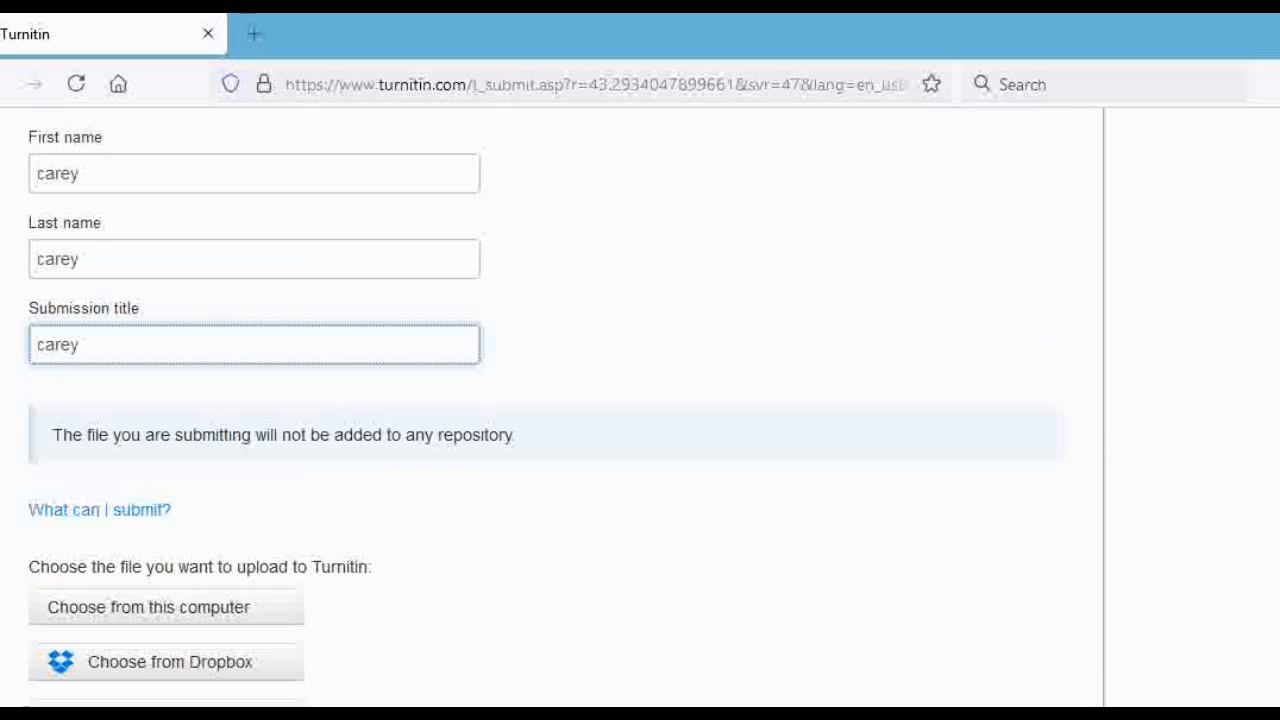
{"action": "scroll", "coordinate": [640, 400], "scroll_direction": "down", "scroll_amount": 5}
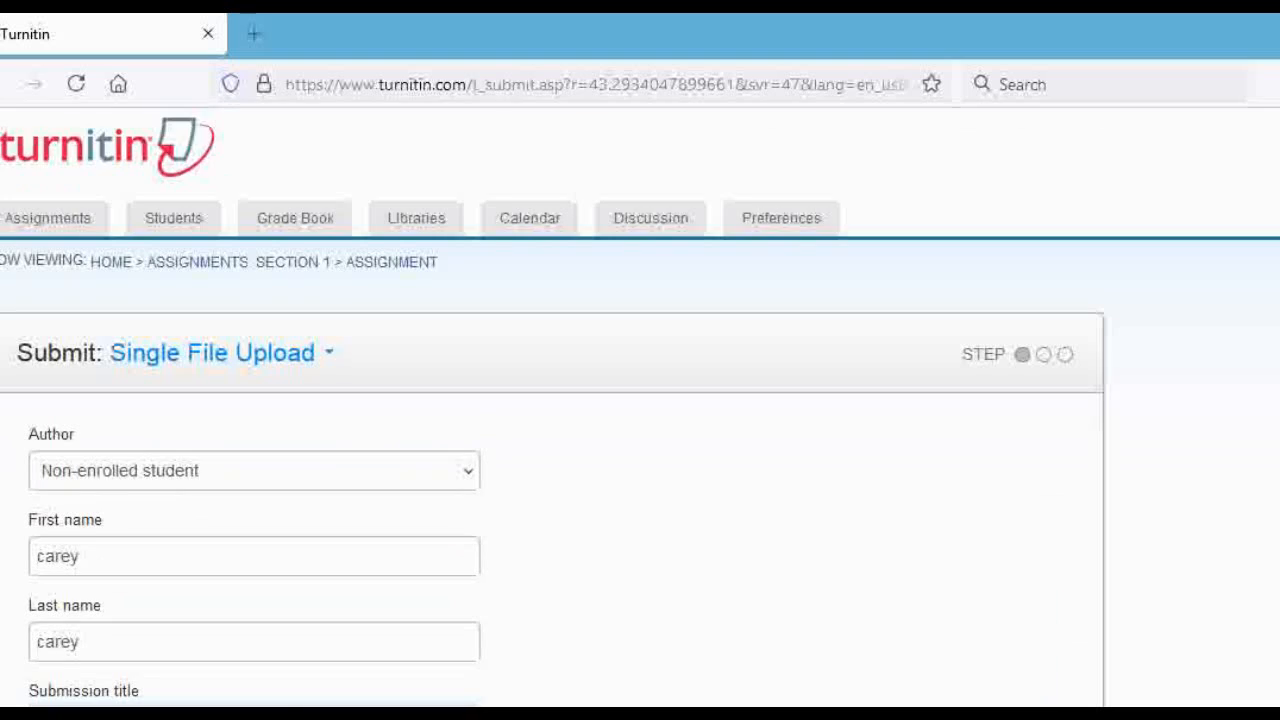
{"action": "scroll", "coordinate": [550, 400], "scroll_direction": "down", "scroll_amount": 2}
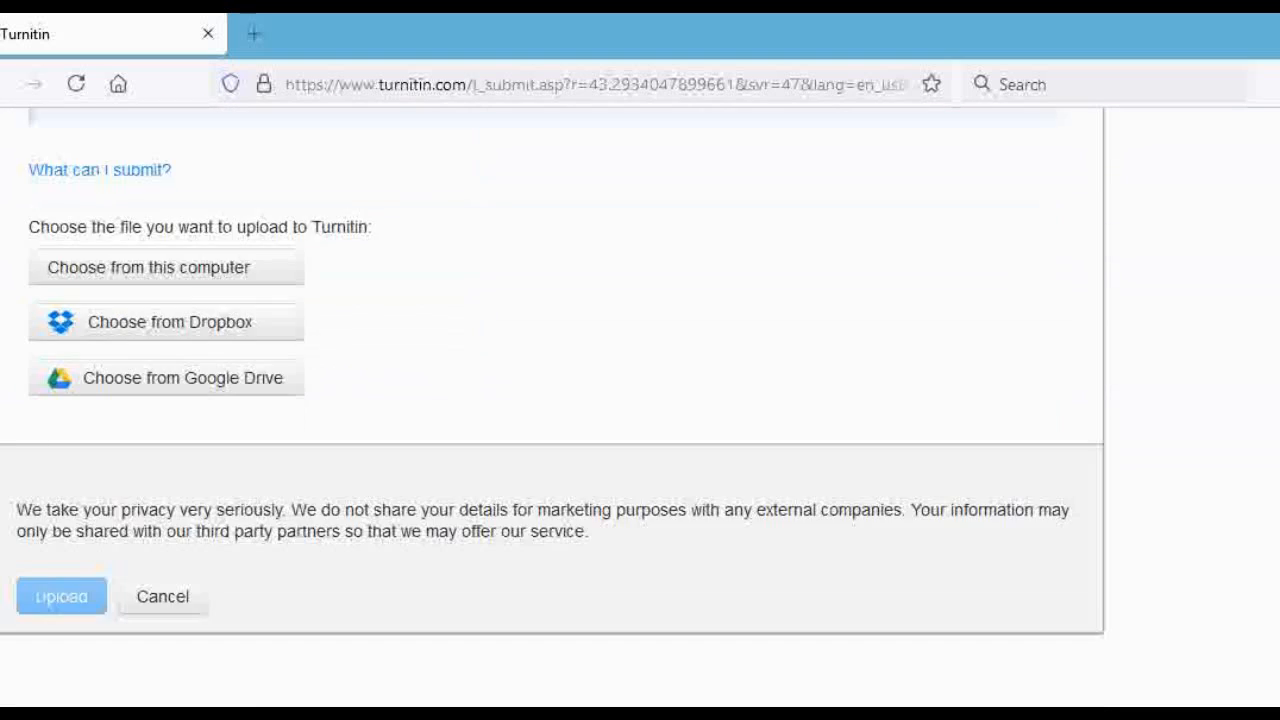
{"action": "scroll", "coordinate": [550, 400], "scroll_direction": "up", "scroll_amount": 4}
{"action": "scroll", "coordinate": [550, 400], "scroll_direction": "down", "scroll_amount": 3}
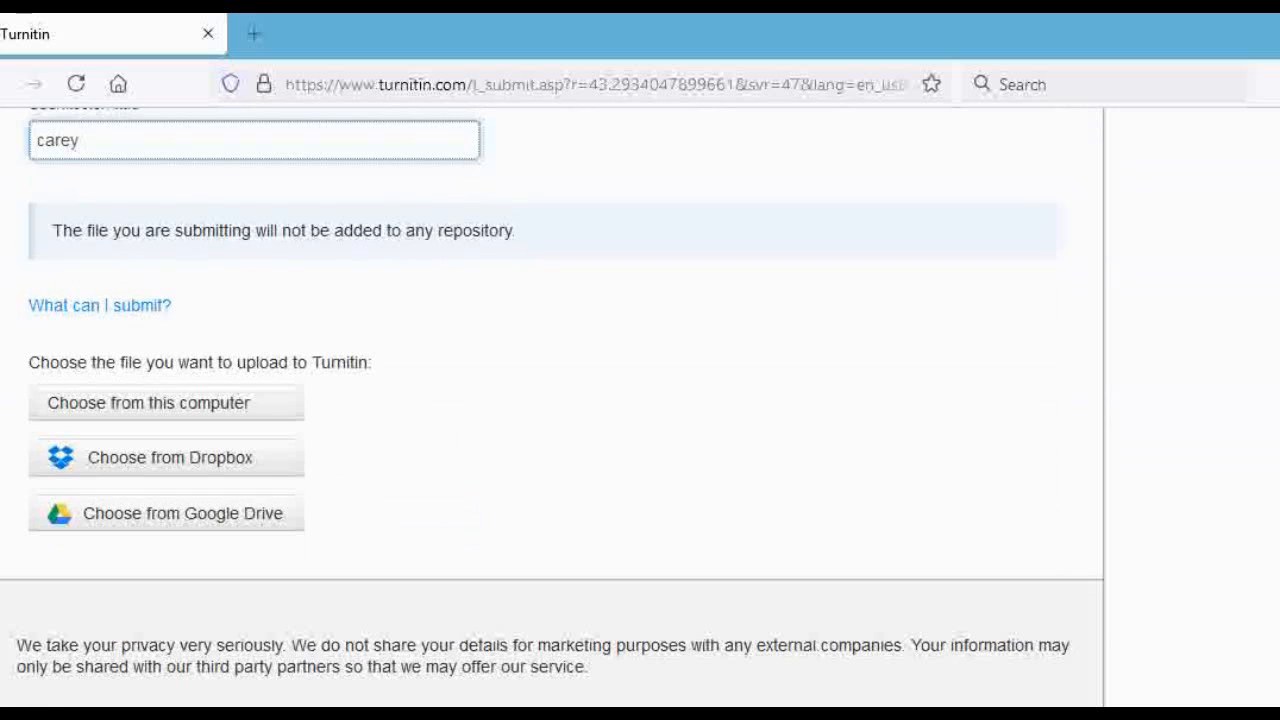
{"action": "scroll", "coordinate": [640, 400], "scroll_direction": "up", "scroll_amount": 3}
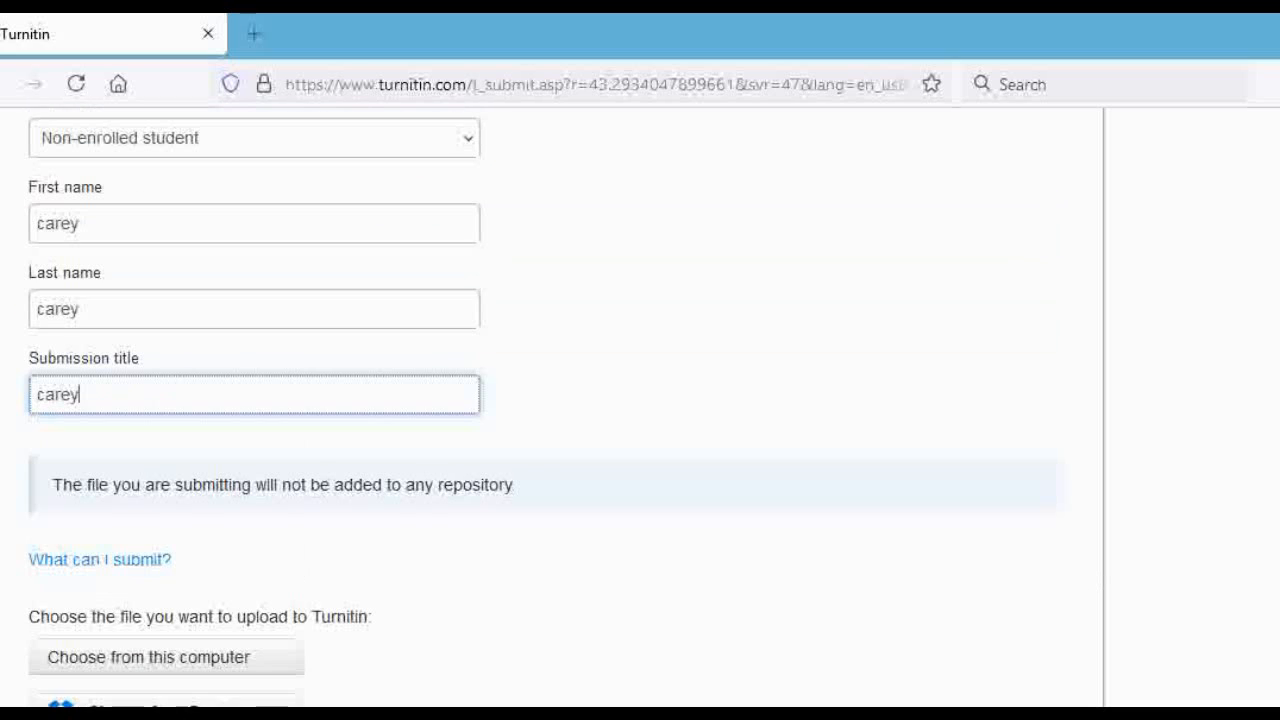
{"action": "scroll", "coordinate": [640, 400], "scroll_direction": "up", "scroll_amount": 4}
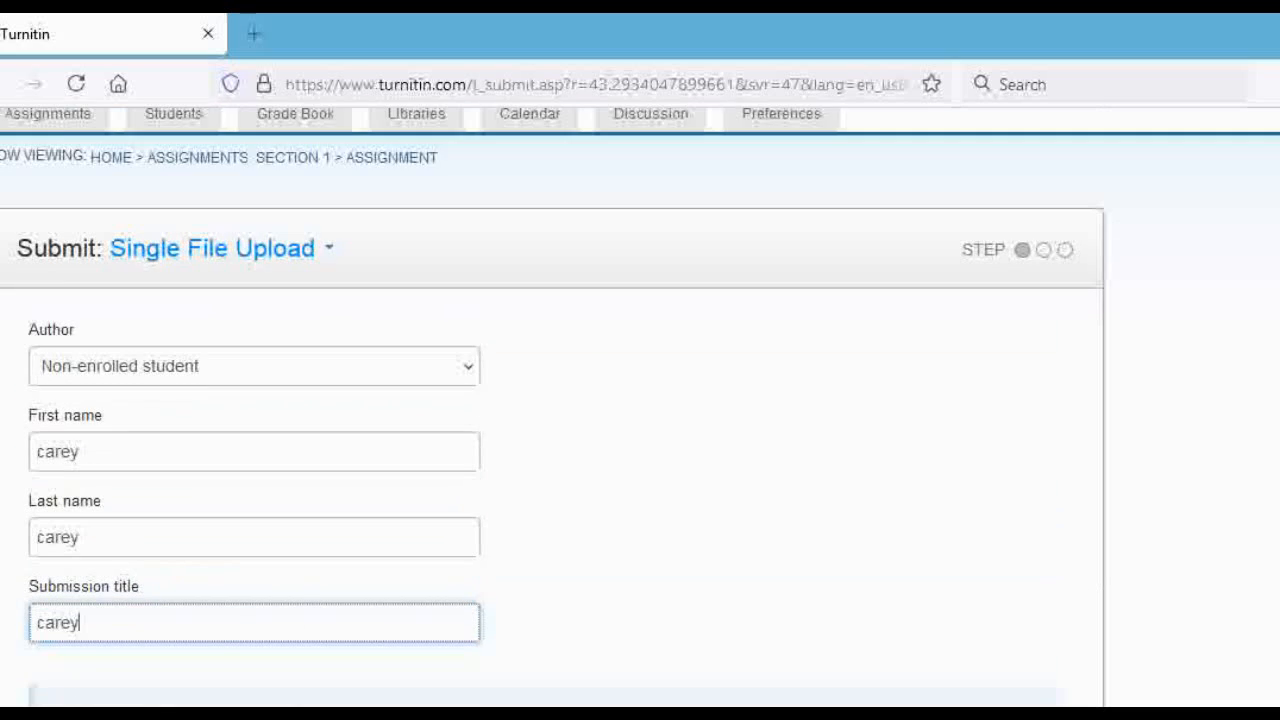
{"action": "scroll", "coordinate": [640, 400], "scroll_direction": "down", "scroll_amount": 9}
{"action": "scroll", "coordinate": [640, 400], "scroll_direction": "up", "scroll_amount": 3}
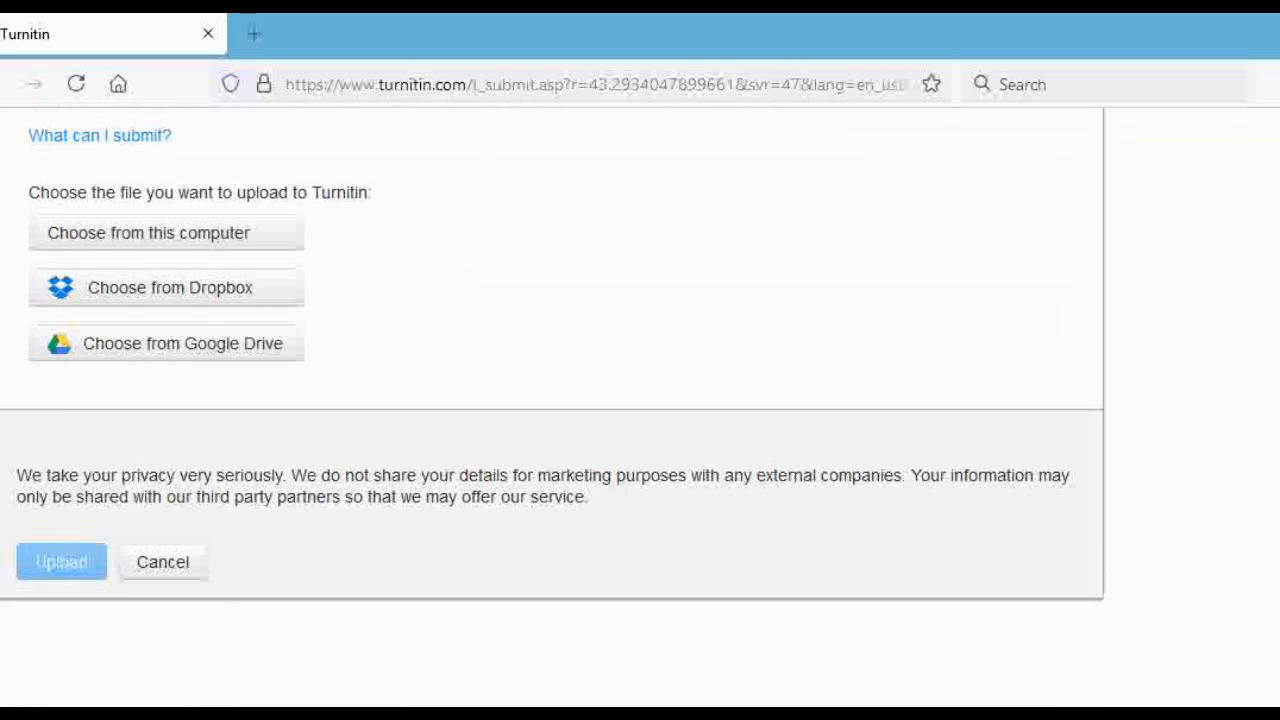
{"action": "scroll", "coordinate": [640, 400], "scroll_direction": "down", "scroll_amount": 1}
{"action": "scroll", "coordinate": [553, 558], "scroll_direction": "down", "scroll_amount": 1}
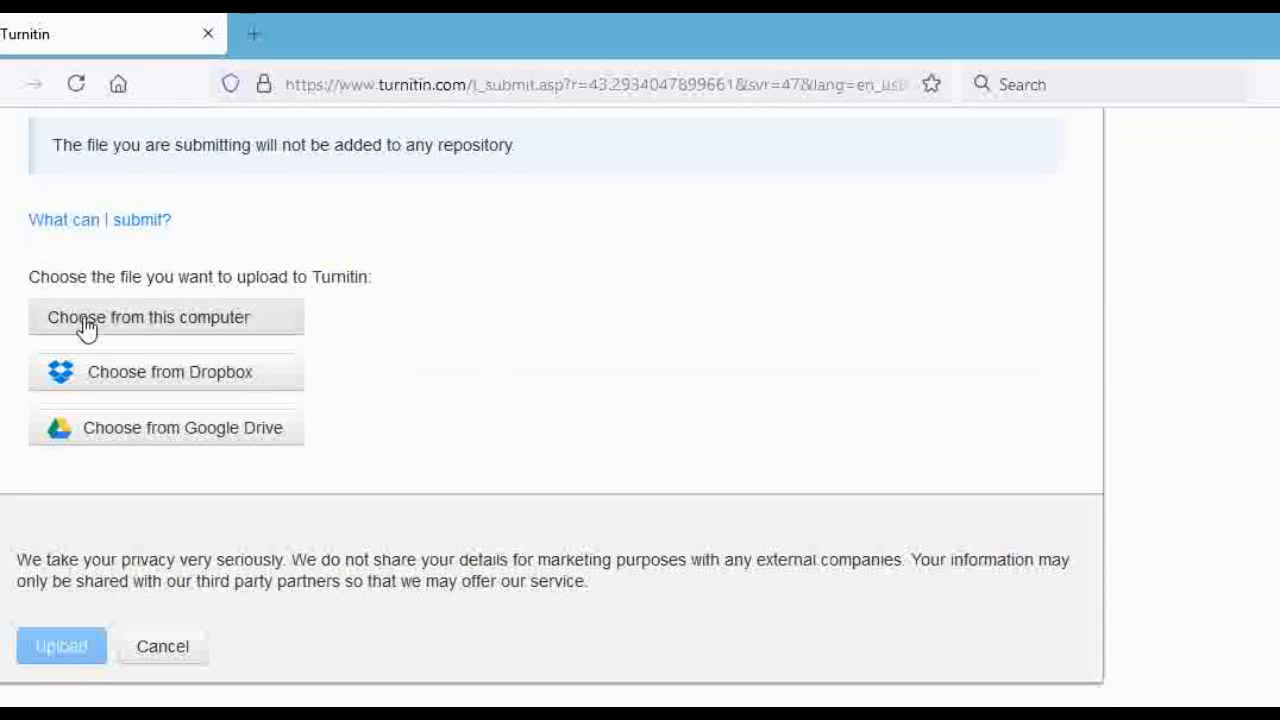
Choose the file CTPAT 1.3 from this computer's 7060 folder and upload it
{"action": "left_click", "coordinate": [152, 328]}
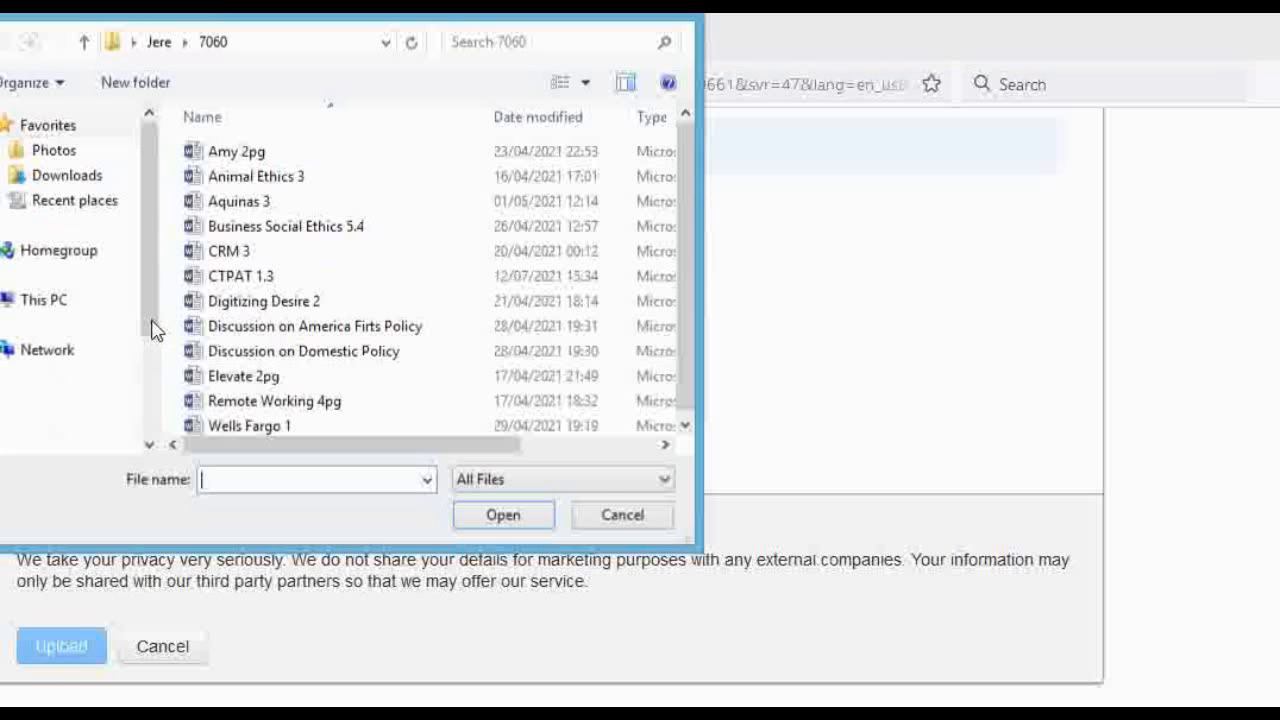
{"action": "left_click", "coordinate": [243, 280]}
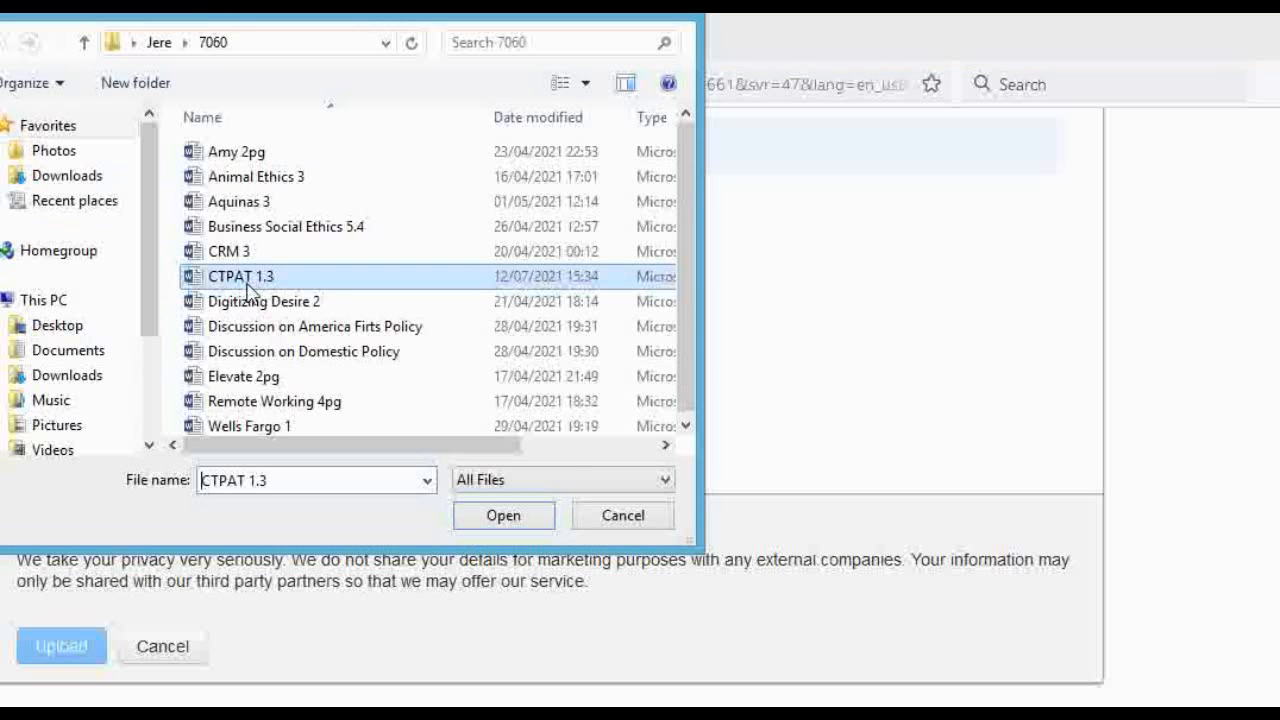
{"action": "left_click", "coordinate": [503, 516]}
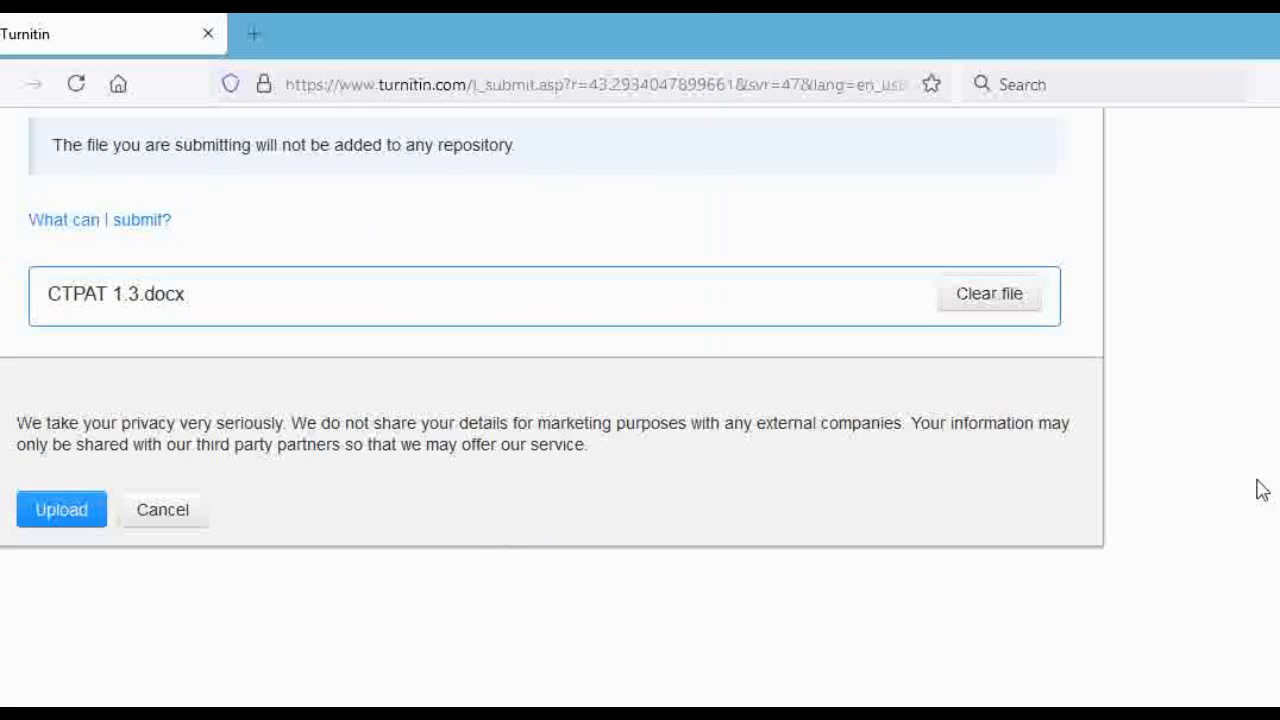
{"action": "left_click", "coordinate": [70, 510]}
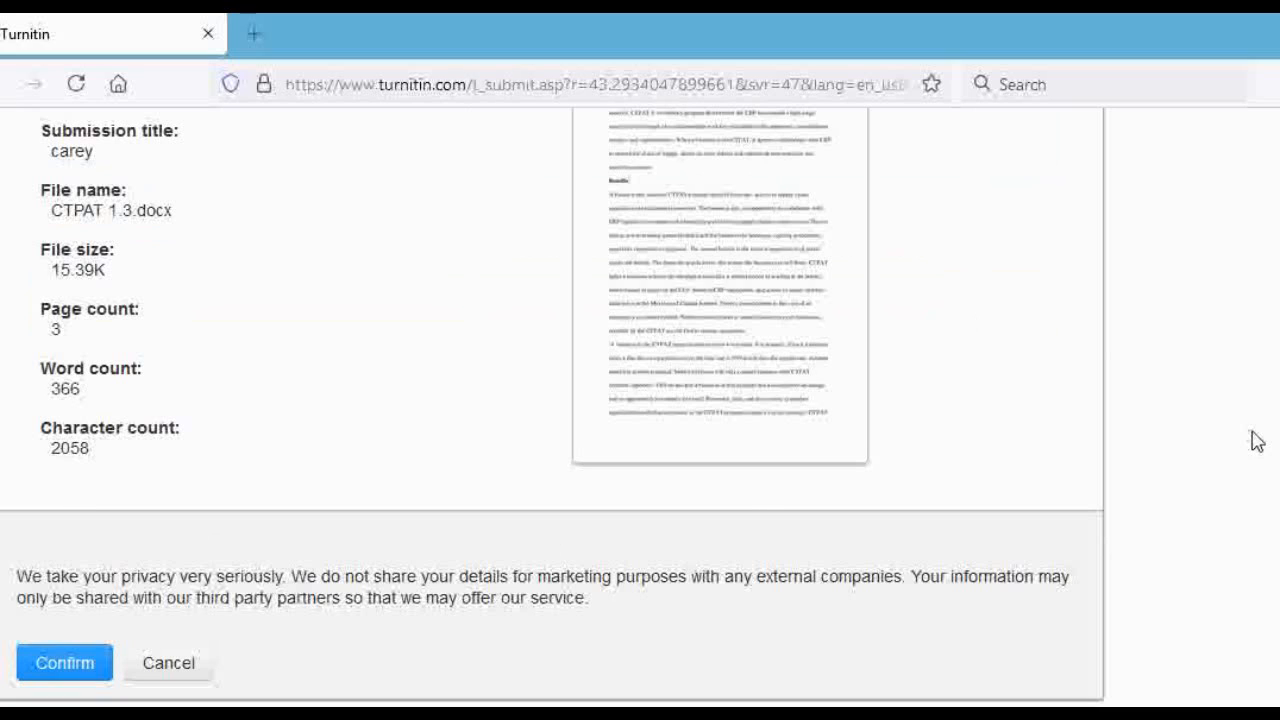
Check the submission details and page preview, and confirm CTPAT 1.3.docx as the file to submit
{"action": "scroll", "coordinate": [1260, 437], "scroll_direction": "up", "scroll_amount": 3}
{"action": "scroll", "coordinate": [550, 400], "scroll_direction": "up", "scroll_amount": 1}
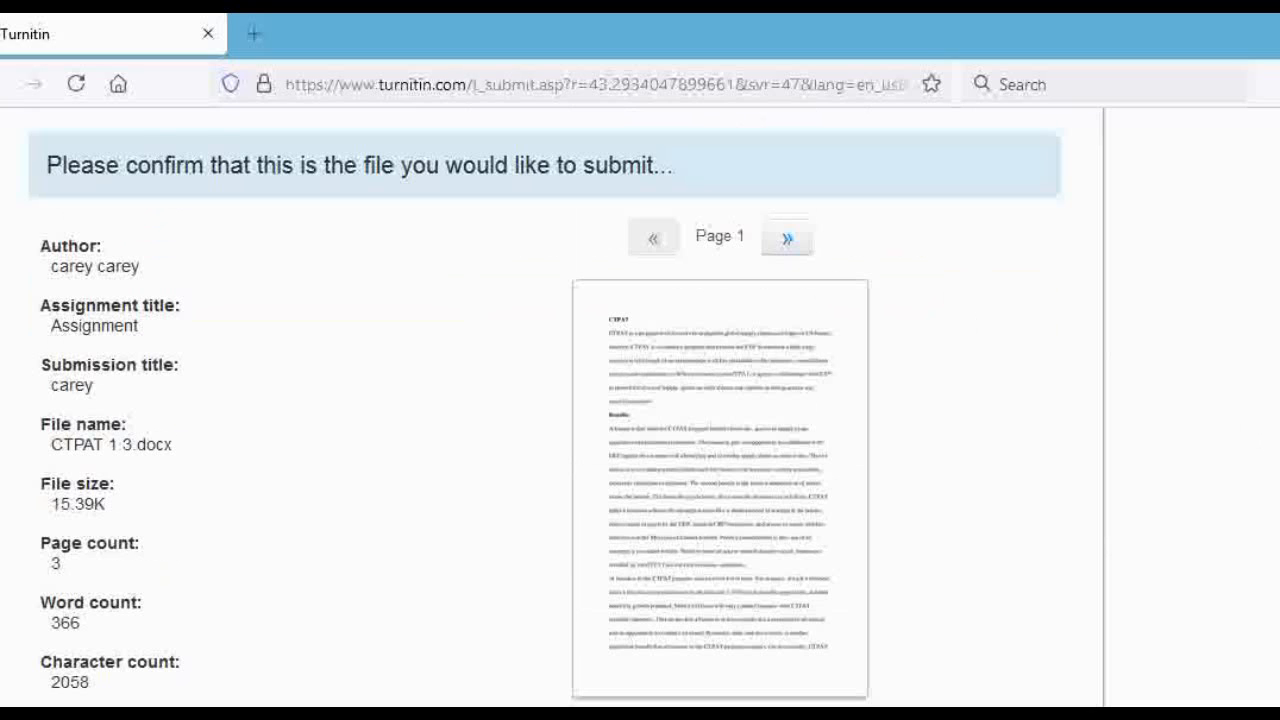
{"action": "scroll", "coordinate": [550, 400], "scroll_direction": "down", "scroll_amount": 4}
{"action": "scroll", "coordinate": [550, 400], "scroll_direction": "up", "scroll_amount": 4}
{"action": "scroll", "coordinate": [569, 474], "scroll_direction": "down", "scroll_amount": 3}
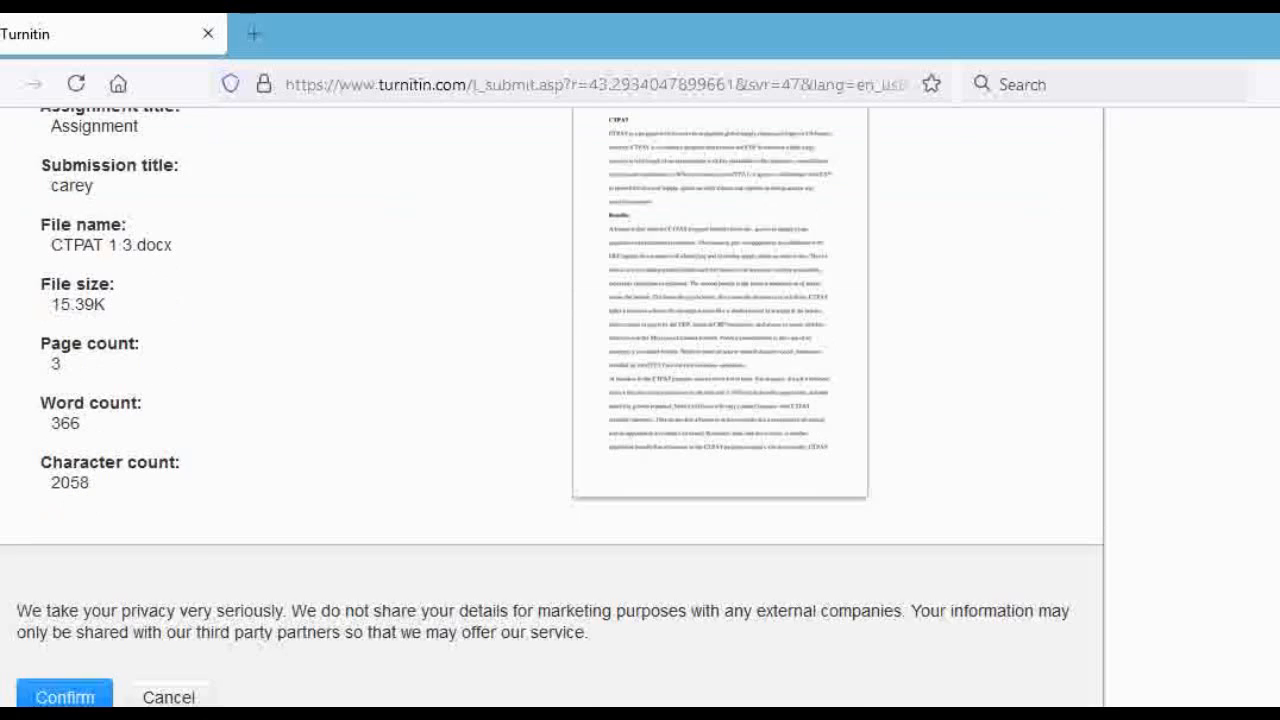
{"action": "left_click", "coordinate": [64, 571]}
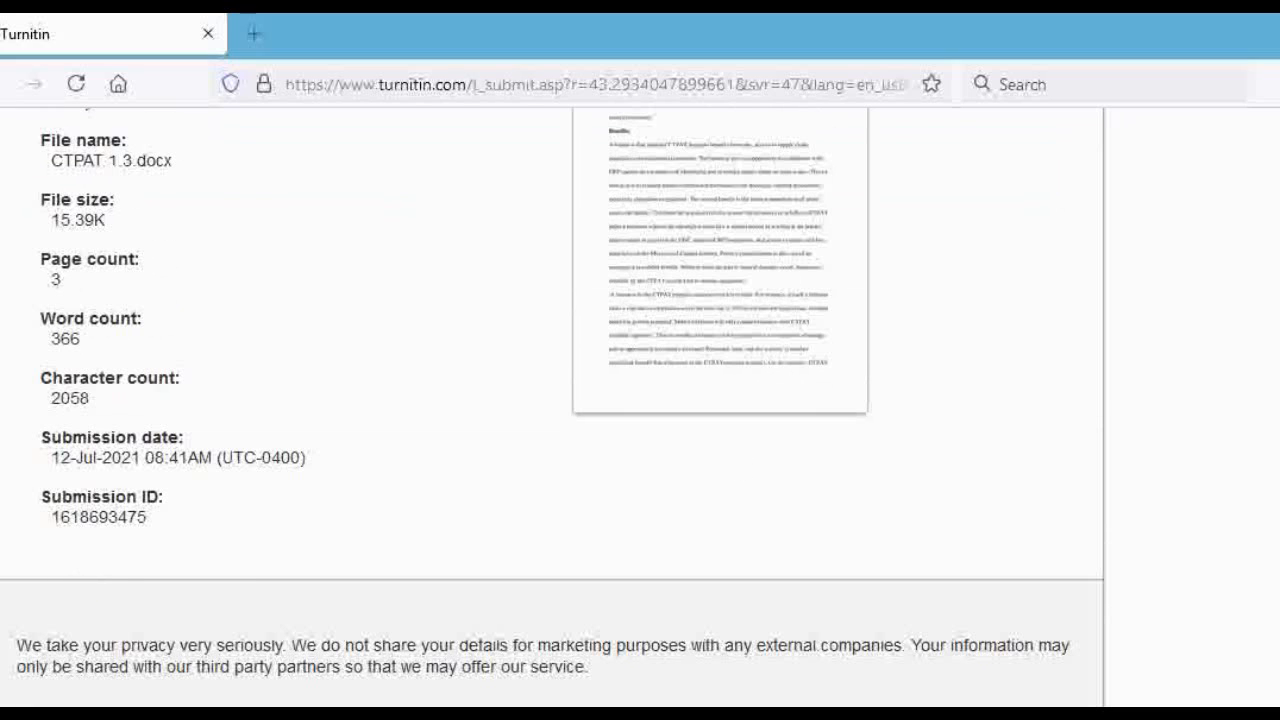
Go to the assignment inbox and select the newly submitted paper in the list
{"action": "scroll", "coordinate": [686, 423], "scroll_direction": "down", "scroll_amount": 2}
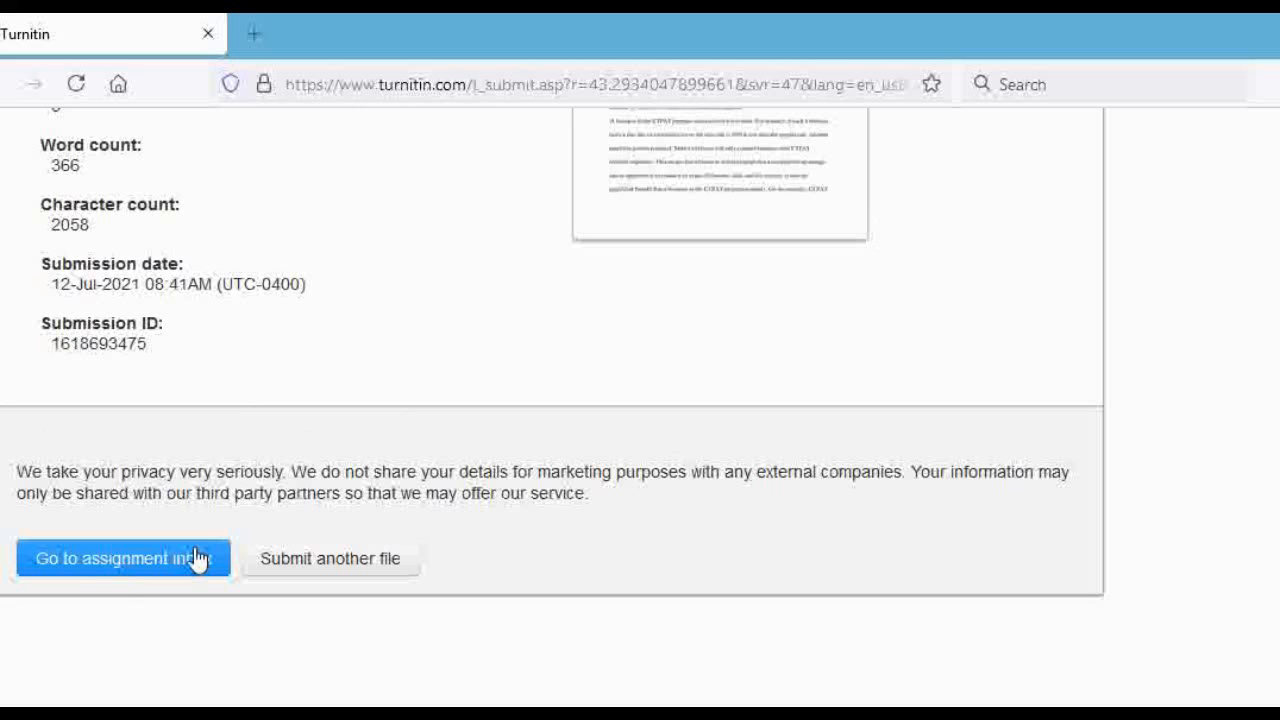
{"action": "left_click", "coordinate": [135, 565]}
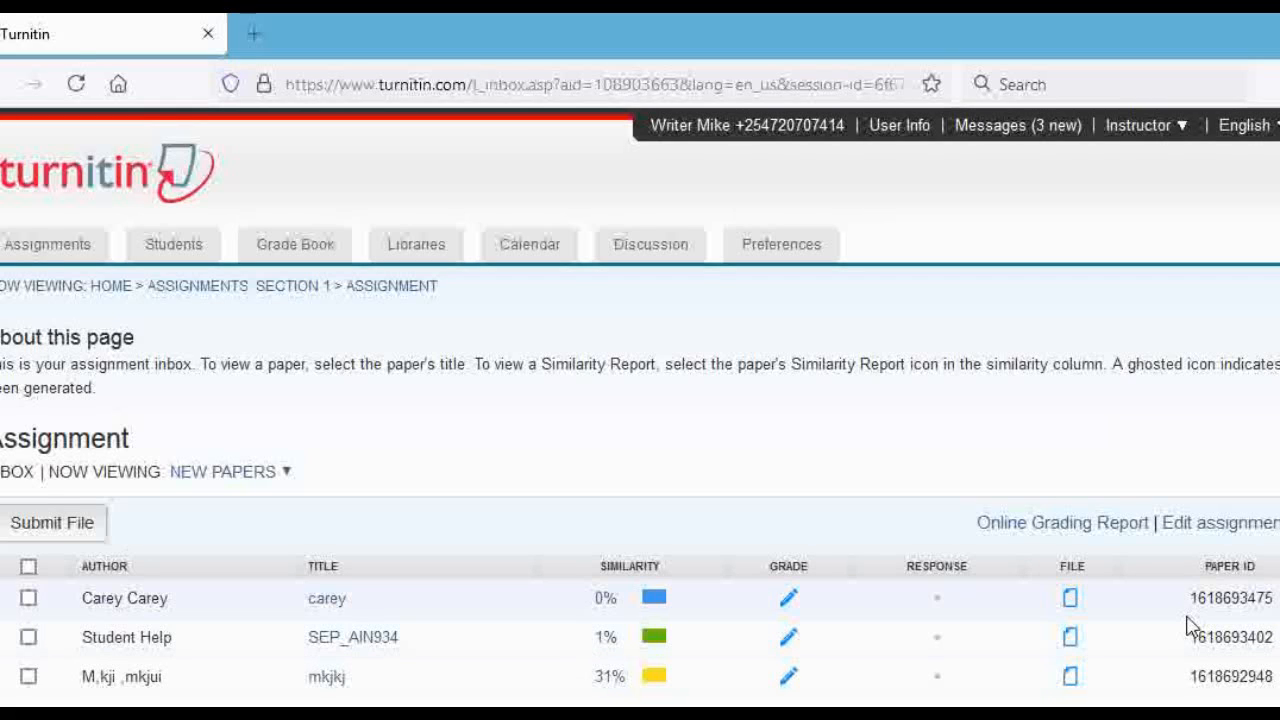
{"action": "scroll", "coordinate": [843, 437], "scroll_direction": "down", "scroll_amount": 2}
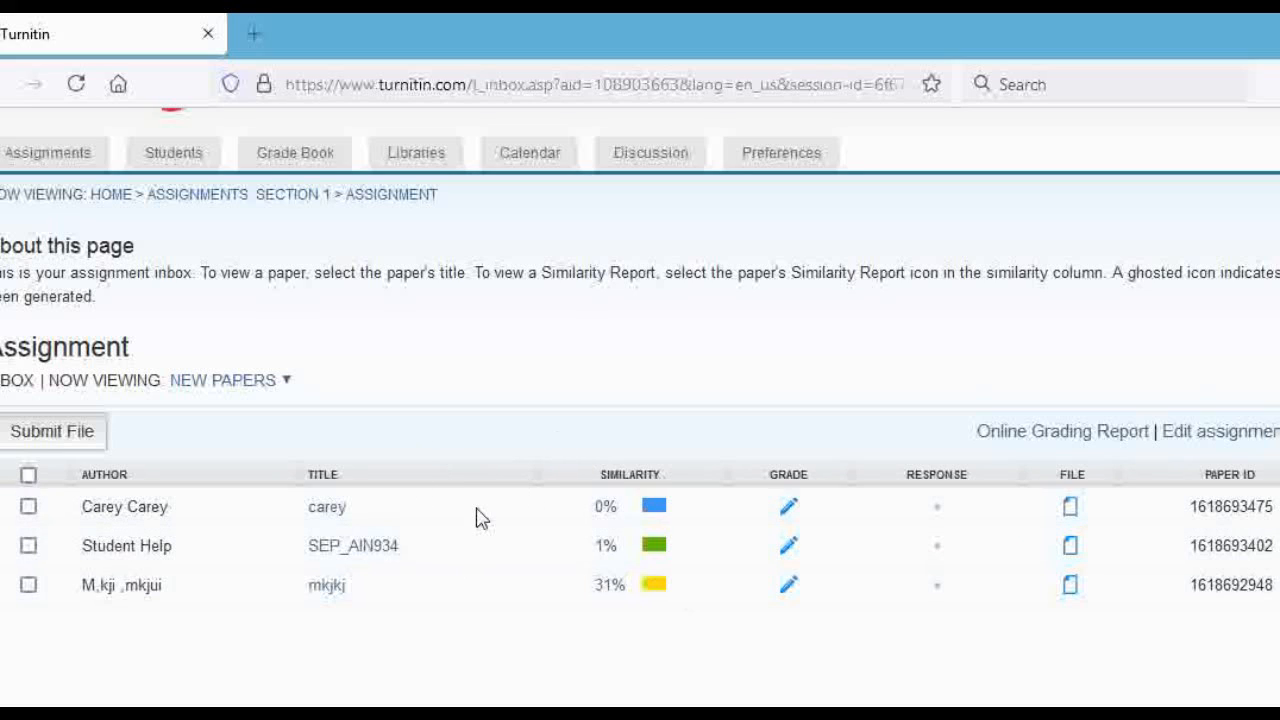
{"action": "left_click", "coordinate": [28, 507]}
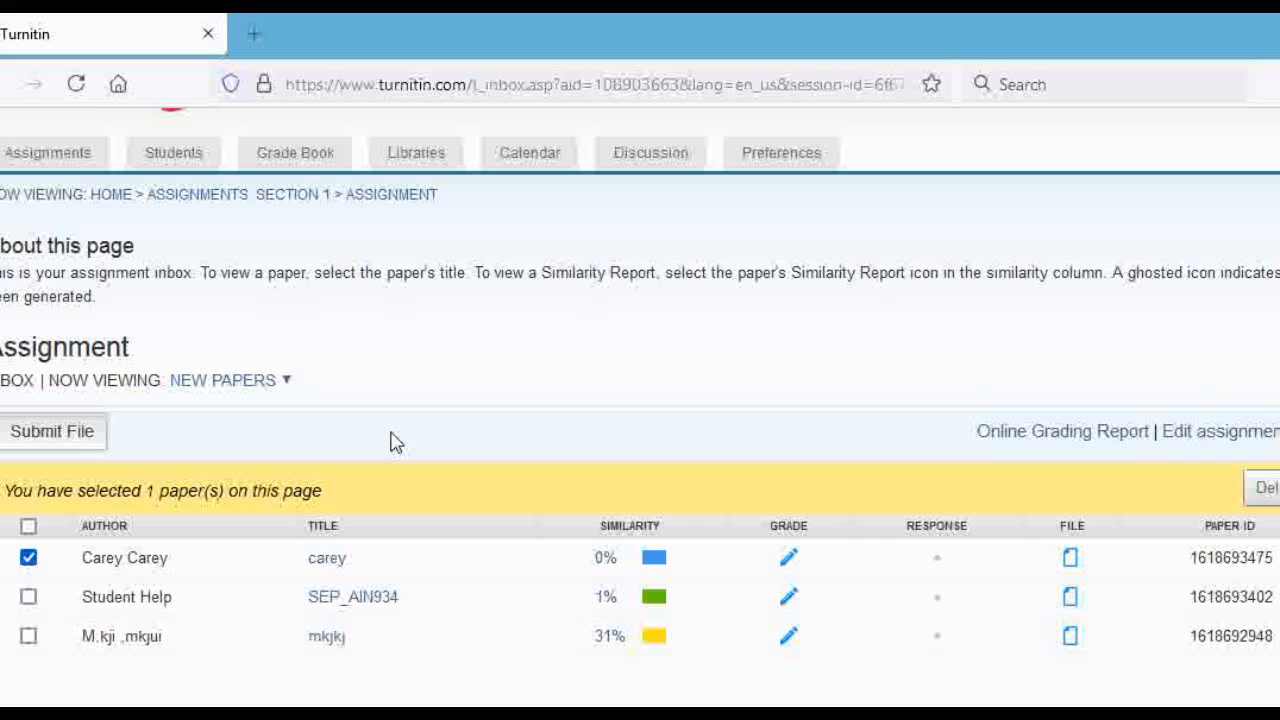
{"action": "left_click", "coordinate": [29, 558]}
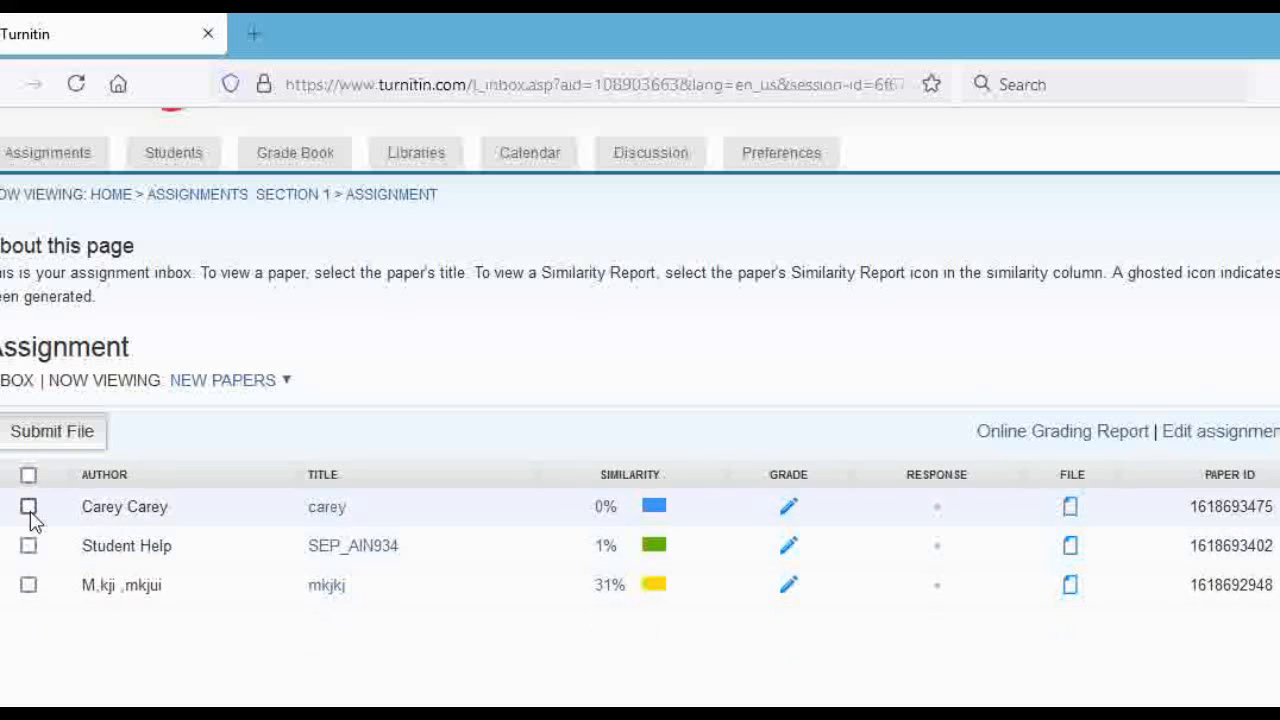
{"action": "left_click", "coordinate": [28, 508]}
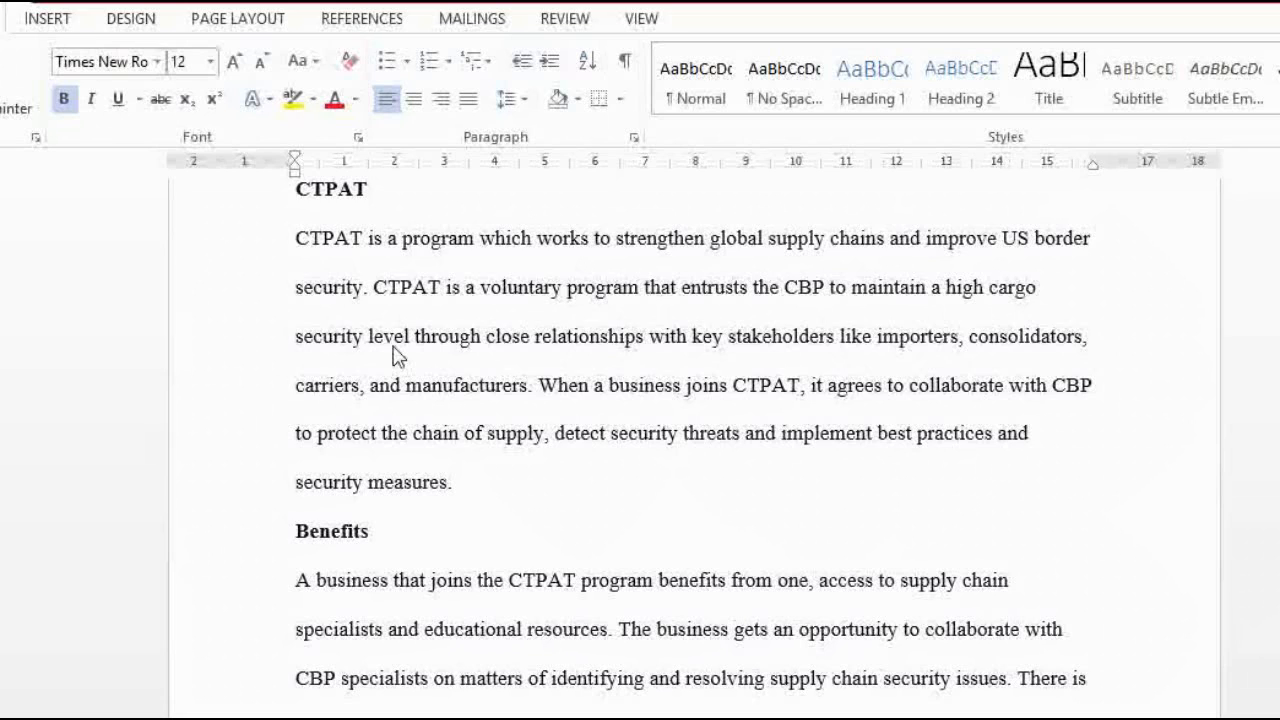
Switch to the CTPAT document in Word and go through its text line by line down to the References page
{"action": "key", "text": "Down"}
{"action": "key", "text": "Down"}
{"action": "key", "text": "Down"}
{"action": "key", "text": "Down"}
{"action": "key", "text": "Down"}
{"action": "key", "text": "Down"}
{"action": "key", "text": "Down"}
{"action": "key", "text": "Down"}
{"action": "key", "text": "Down"}
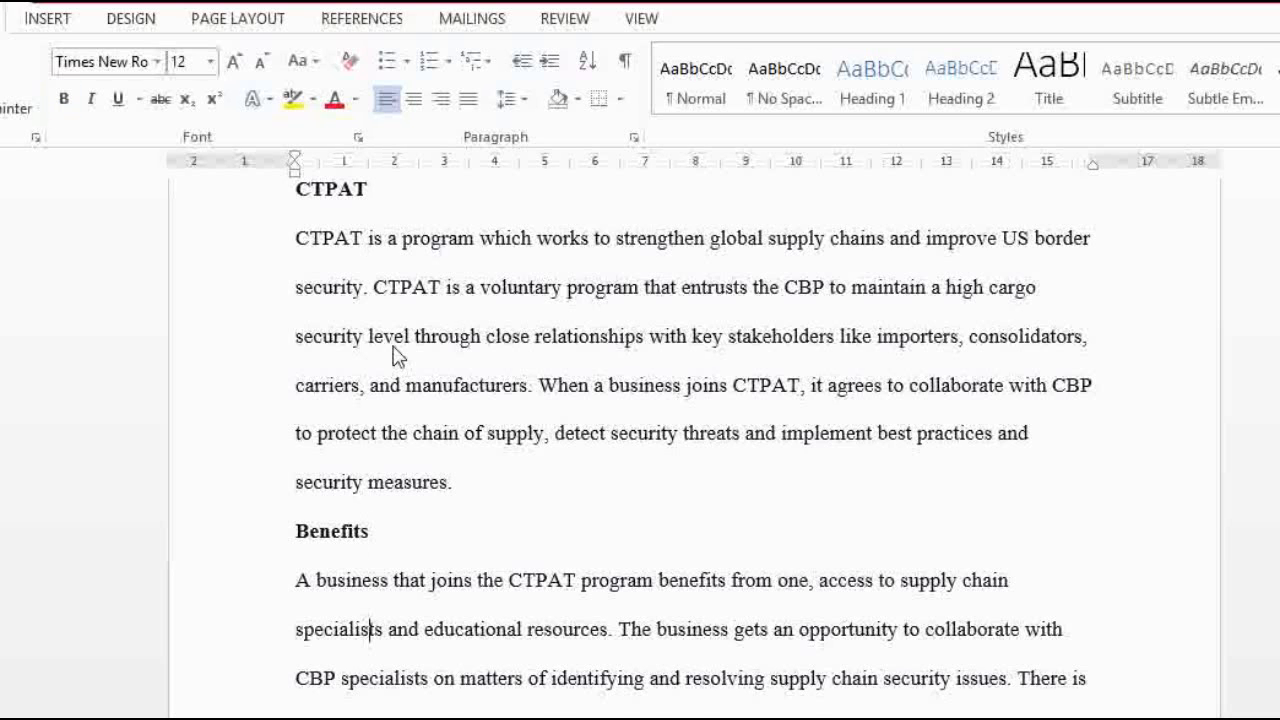
{"action": "scroll", "coordinate": [395, 347], "scroll_direction": "down", "scroll_amount": 3}
{"action": "key", "text": "Down"}
{"action": "key", "text": "Down"}
{"action": "key", "text": "Down"}
{"action": "key", "text": "Down"}
{"action": "key", "text": "Down"}
{"action": "key", "text": "Down"}
{"action": "key", "text": "Down"}
{"action": "key", "text": "Down"}
{"action": "key", "text": "Down"}
{"action": "key", "text": "Down"}
{"action": "key", "text": "Down"}
{"action": "key", "text": "Down"}
{"action": "key", "text": "Down"}
{"action": "key", "text": "Down"}
{"action": "key", "text": "Down"}
{"action": "key", "text": "Down"}
{"action": "key", "text": "Down"}
{"action": "key", "text": "Down"}
{"action": "key", "text": "Down"}
{"action": "key", "text": "Down"}
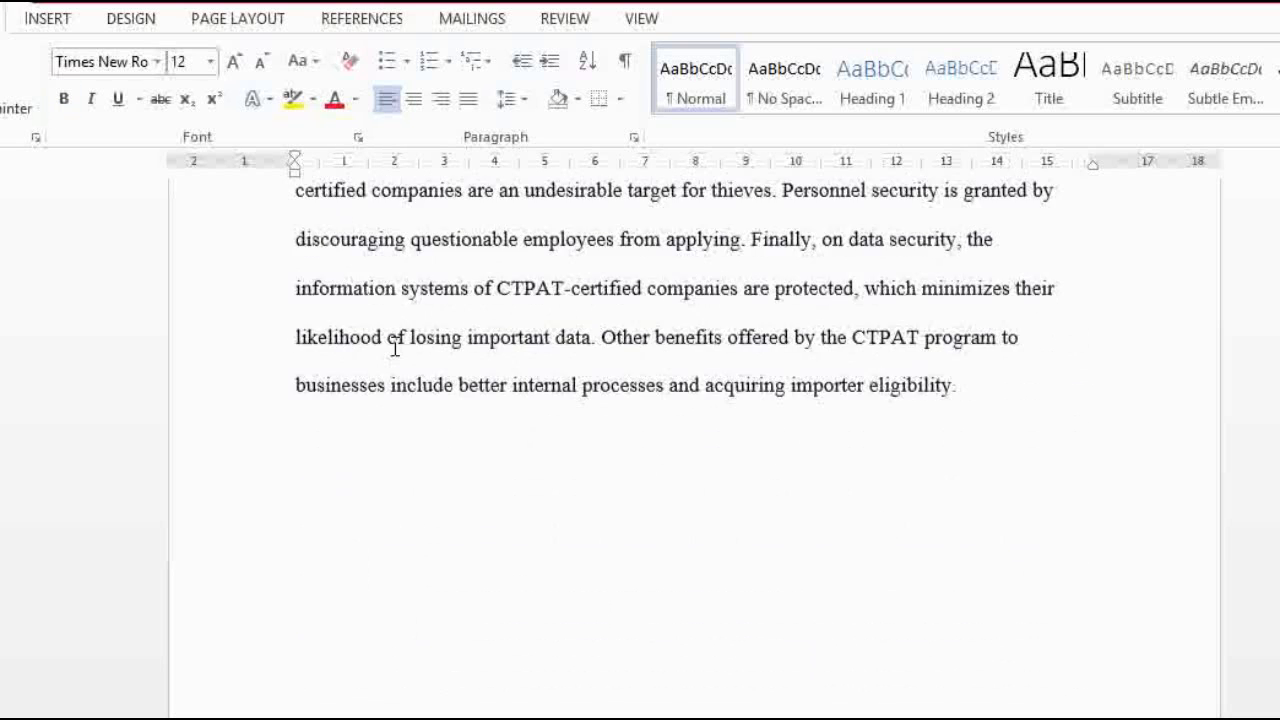
{"action": "key", "text": "Down"}
{"action": "key", "text": "Down"}
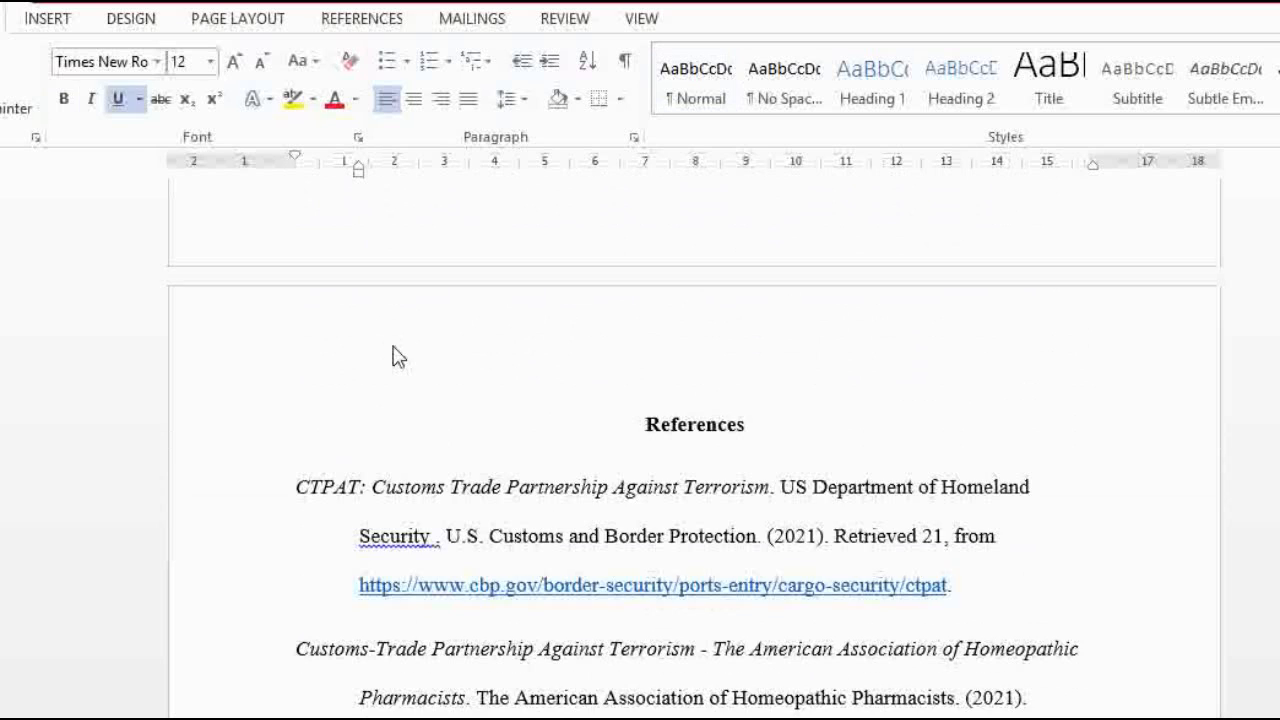
{"action": "key", "text": "Down"}
{"action": "key", "text": "Down"}
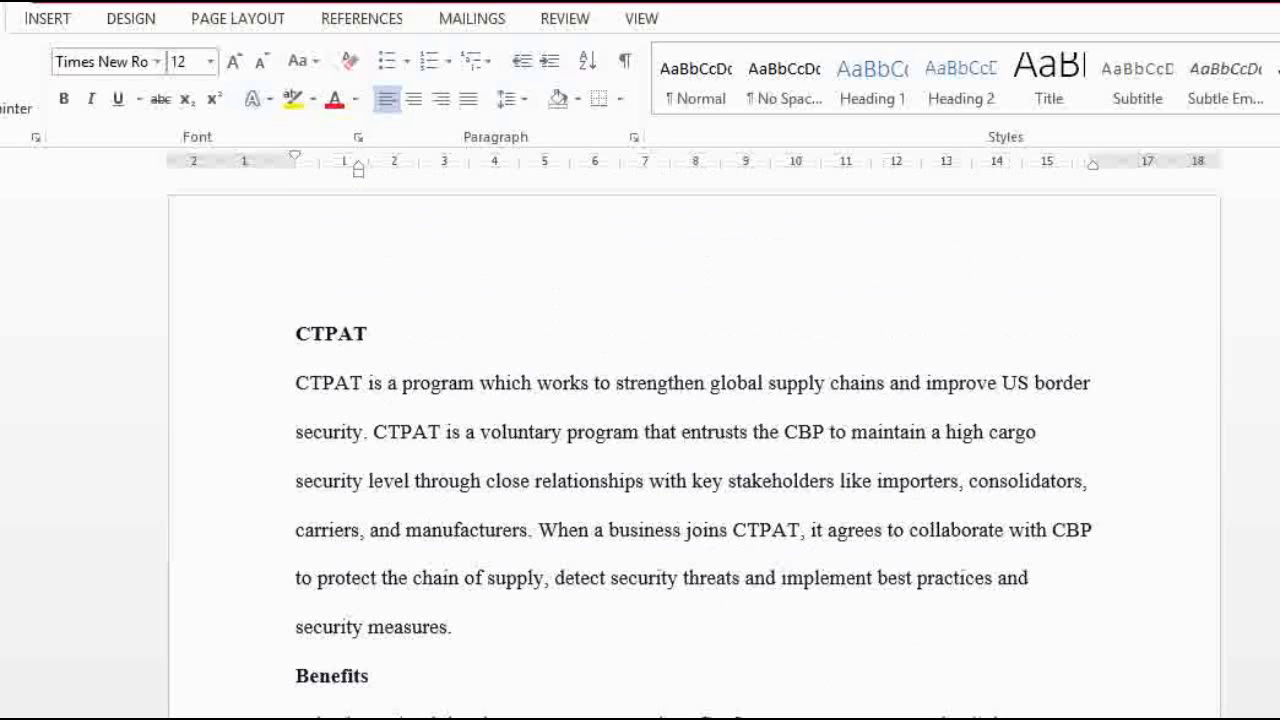
Review the document again from the CTPAT heading through the body to the last reference
{"action": "scroll", "coordinate": [694, 450], "scroll_direction": "up", "scroll_amount": 1}
{"action": "scroll", "coordinate": [694, 450], "scroll_direction": "down", "scroll_amount": 5}
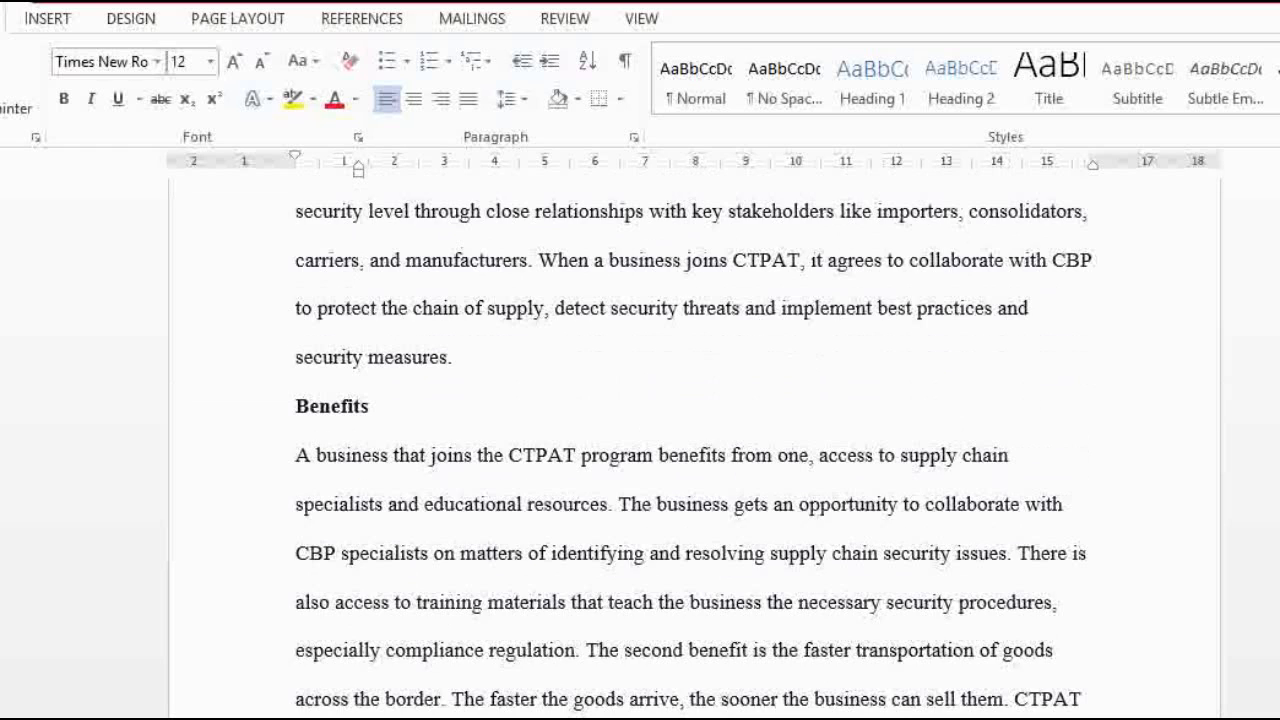
{"action": "scroll", "coordinate": [694, 450], "scroll_direction": "down", "scroll_amount": 15}
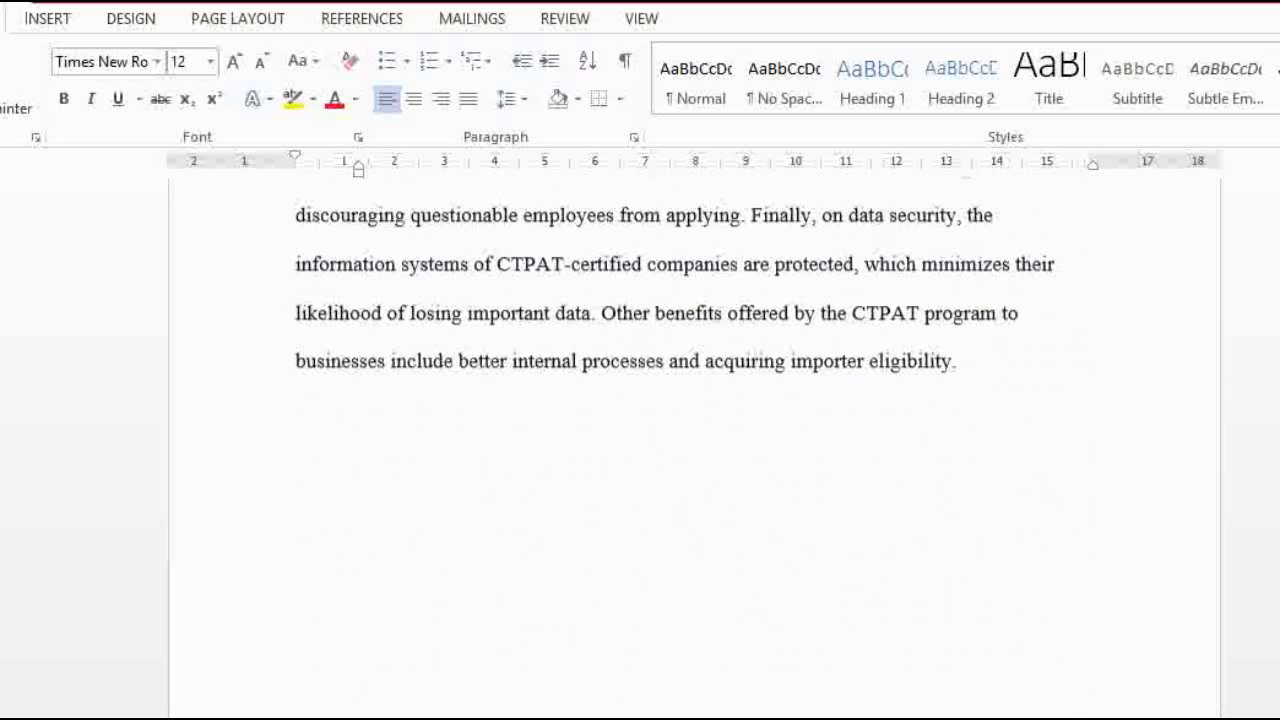
{"action": "scroll", "coordinate": [694, 450], "scroll_direction": "up", "scroll_amount": 1}
{"action": "scroll", "coordinate": [694, 450], "scroll_direction": "up", "scroll_amount": 15}
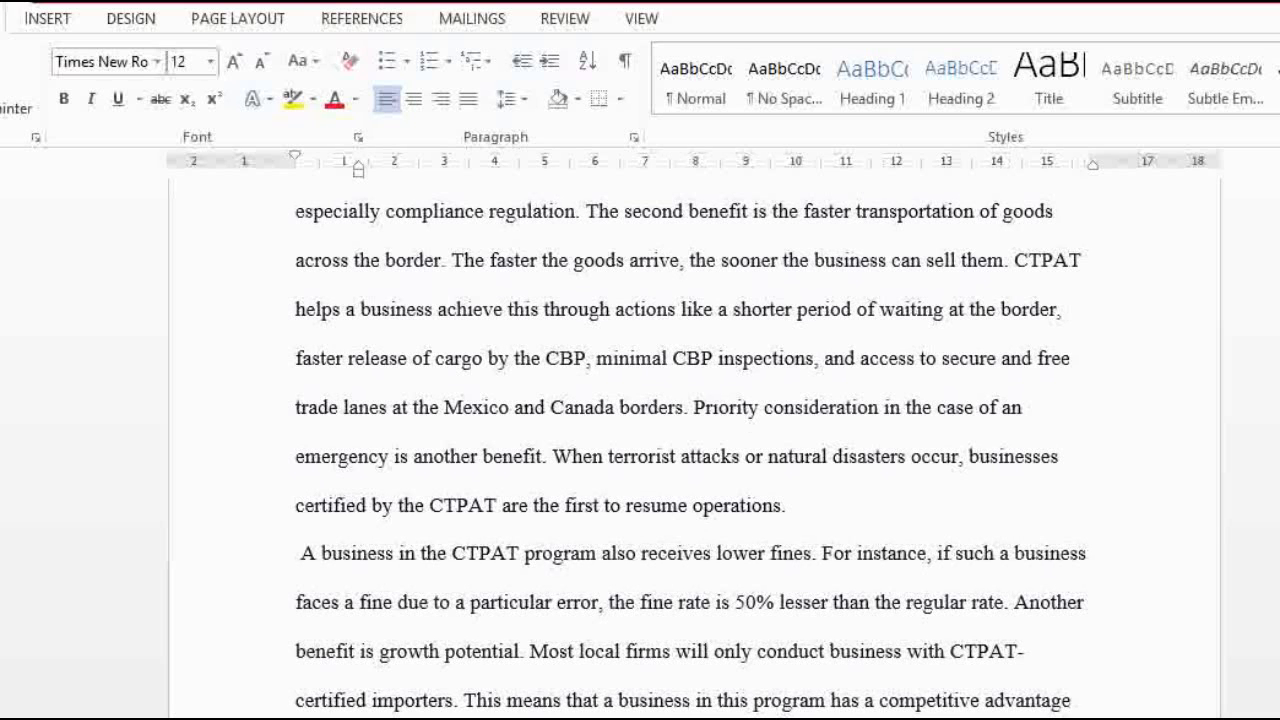
{"action": "scroll", "coordinate": [694, 450], "scroll_direction": "down", "scroll_amount": 15}
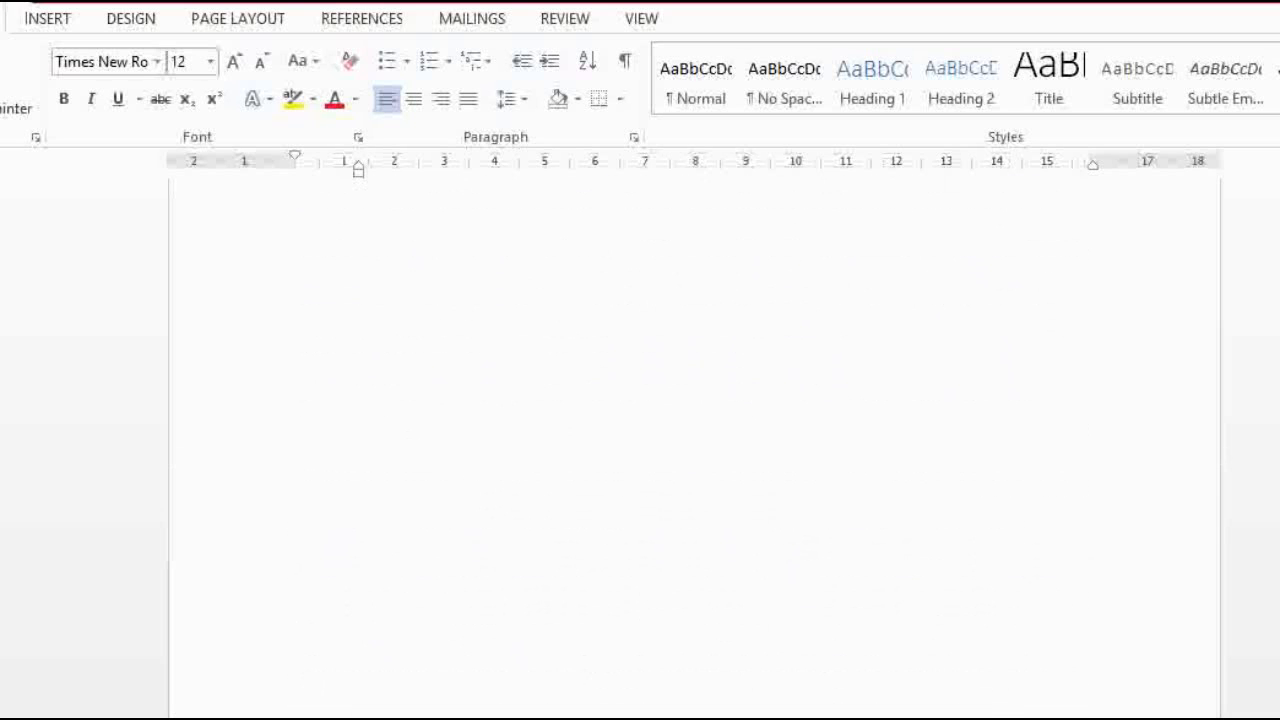
{"action": "scroll", "coordinate": [694, 450], "scroll_direction": "up", "scroll_amount": 2}
{"action": "scroll", "coordinate": [694, 450], "scroll_direction": "down", "scroll_amount": 4}
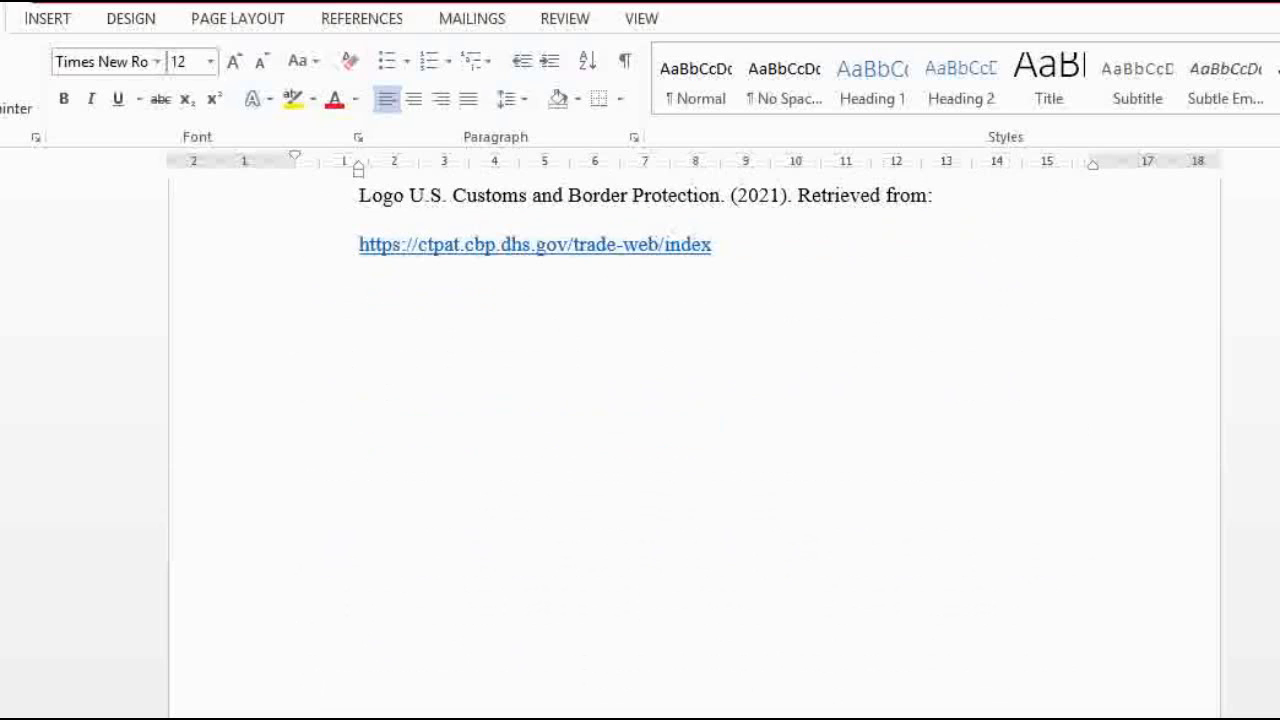
Enter an example author's full name followed by the year 2019 in the blank area below the last reference
{"action": "left_click", "coordinate": [400, 427]}
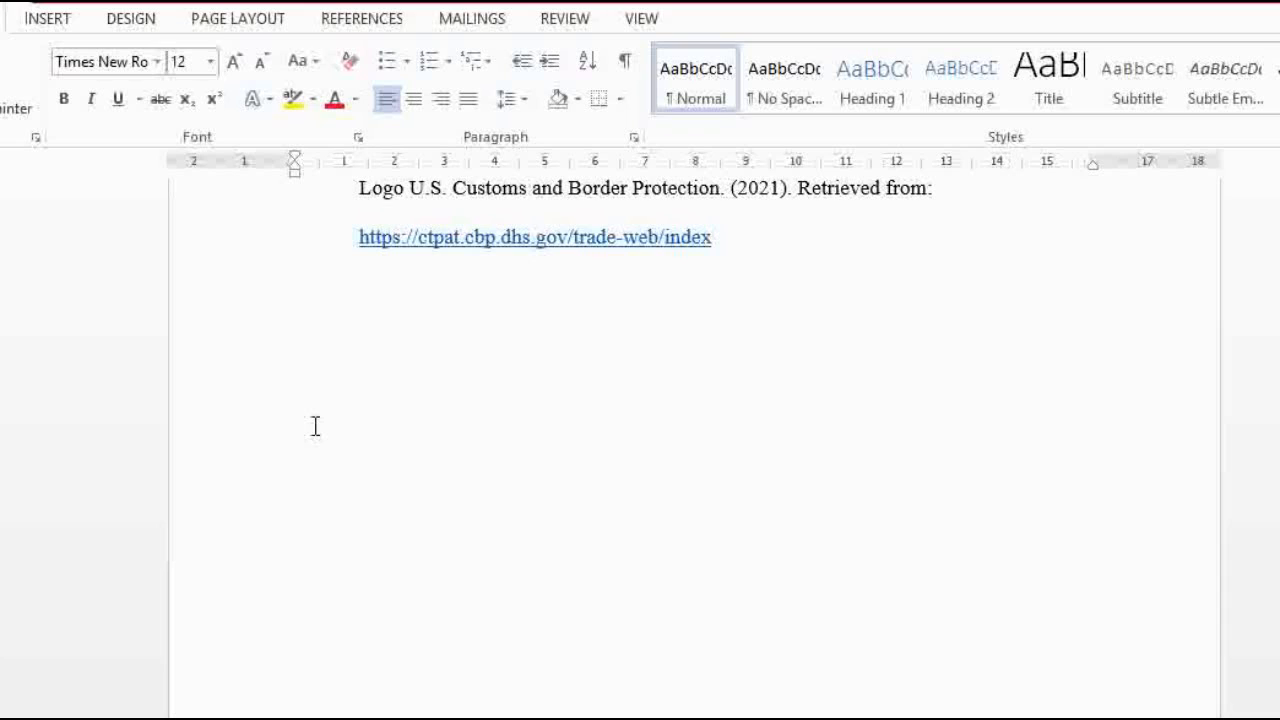
{"action": "type", "text": "John Smth"}
{"action": "key", "text": "BackSpace"}
{"action": "key", "text": "BackSpace"}
{"action": "key", "text": "BackSpace"}
{"action": "type", "text": "ith 20"}
{"action": "type", "text": "9"}
{"action": "key", "text": "BackSpace"}
{"action": "type", "text": "19"}
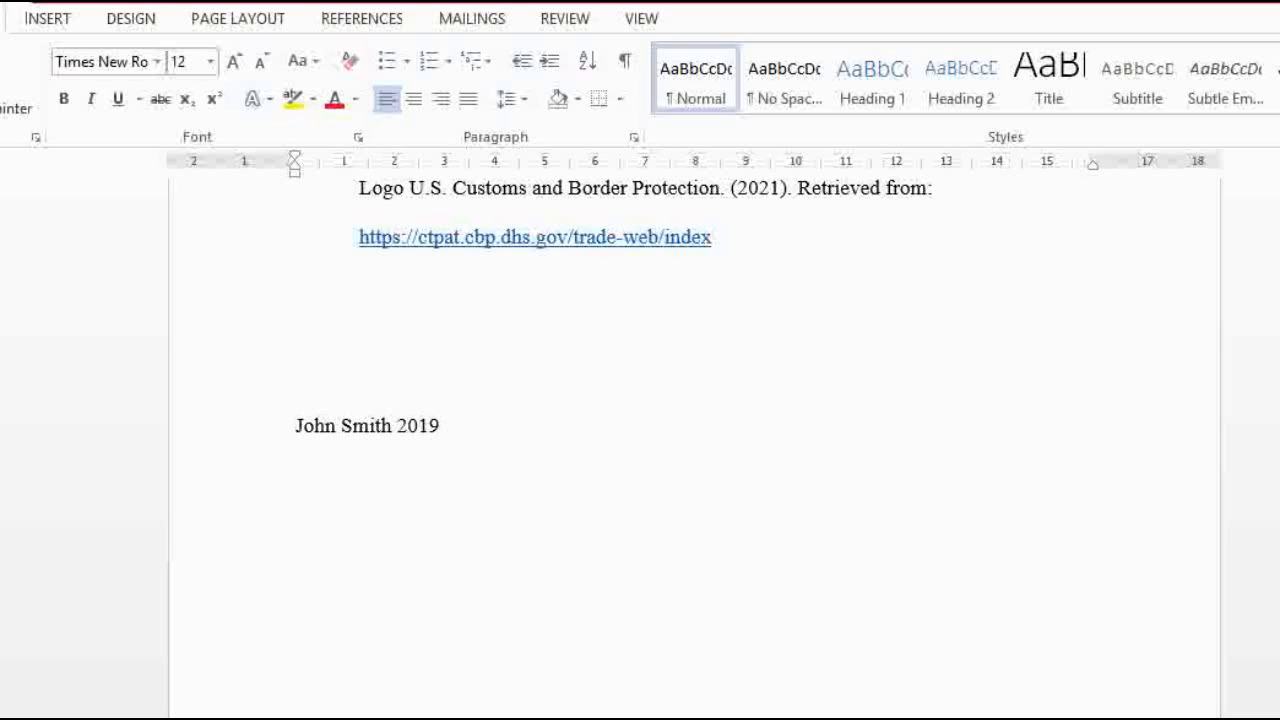
Add a parenthetical in-text citation with the example author's surname and 2019 on a new line below the name
{"action": "left_click", "coordinate": [342, 426]}
{"action": "left_click", "coordinate": [446, 447]}
{"action": "key", "text": "Return"}
{"action": "type", "text": "(Snith"}
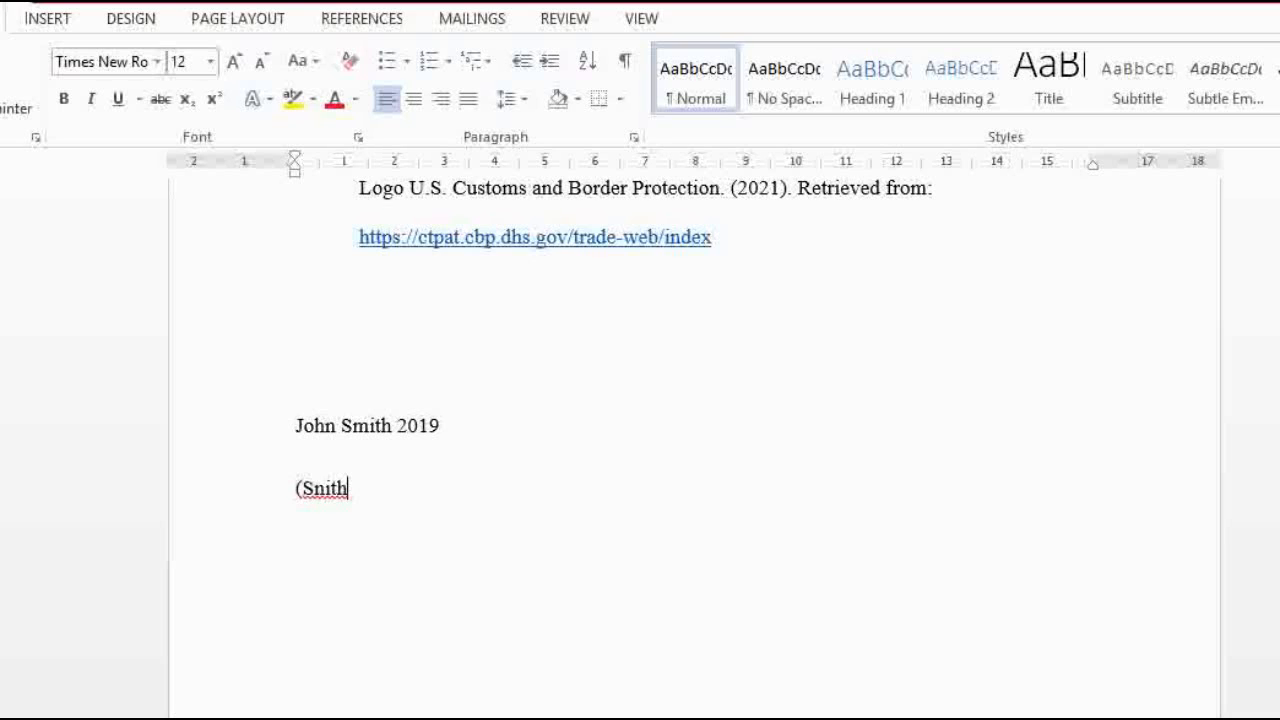
{"action": "key", "text": "BackSpace"}
{"action": "key", "text": "BackSpace"}
{"action": "key", "text": "BackSpace"}
{"action": "key", "text": "BackSpace"}
{"action": "type", "text": "mith , 2019"}
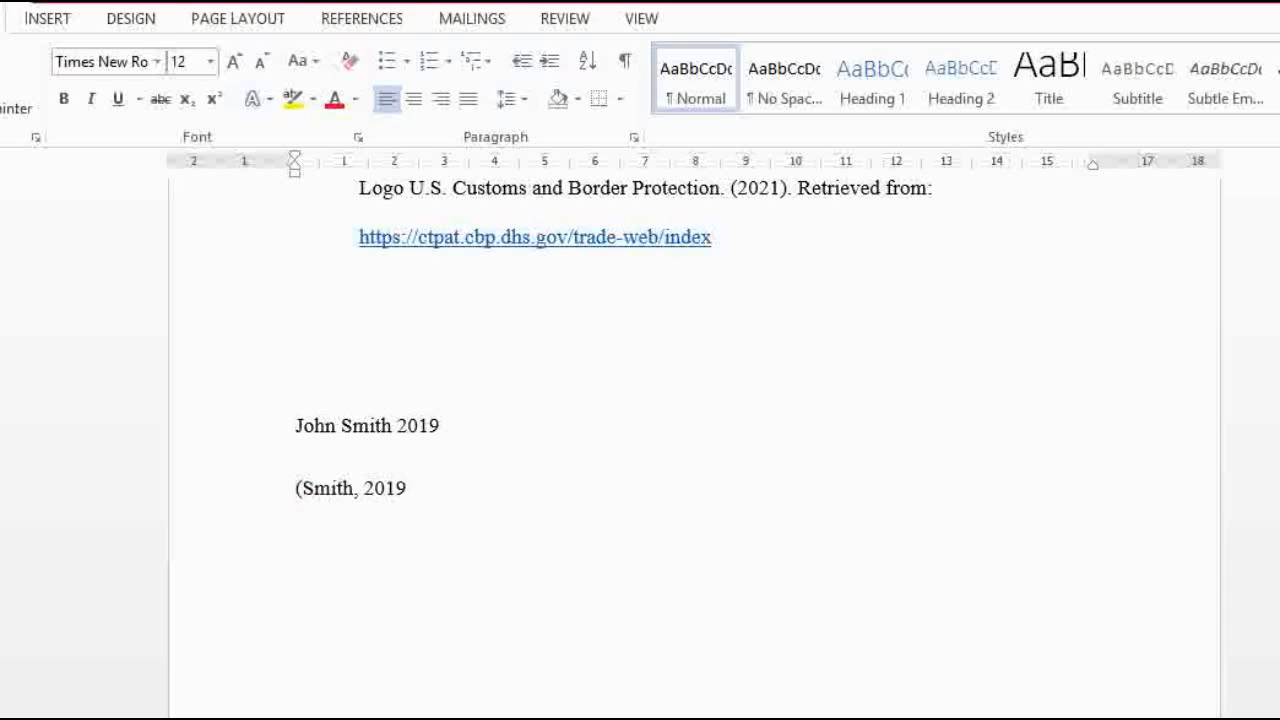
{"action": "type", "text": ")"}
Delete the example author line and the in-text citation below the references
{"action": "left_click_drag", "start_coordinate": [440, 509], "coordinate": [283, 437]}
{"action": "key", "text": "BackSpace"}
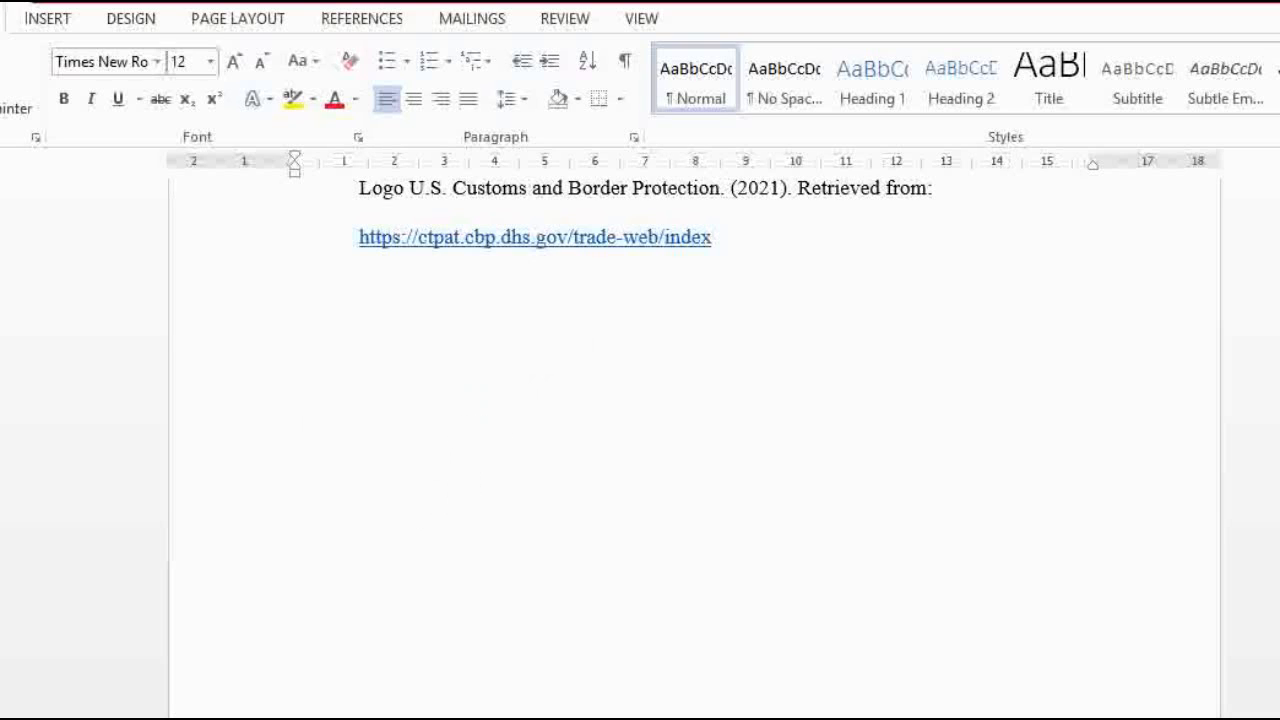
Review the reference entries and add the in-text citation (CBP, 2021) on a separate line below the last reference
{"action": "scroll", "coordinate": [694, 448], "scroll_direction": "up", "scroll_amount": 7}
{"action": "scroll", "coordinate": [694, 448], "scroll_direction": "down", "scroll_amount": 1}
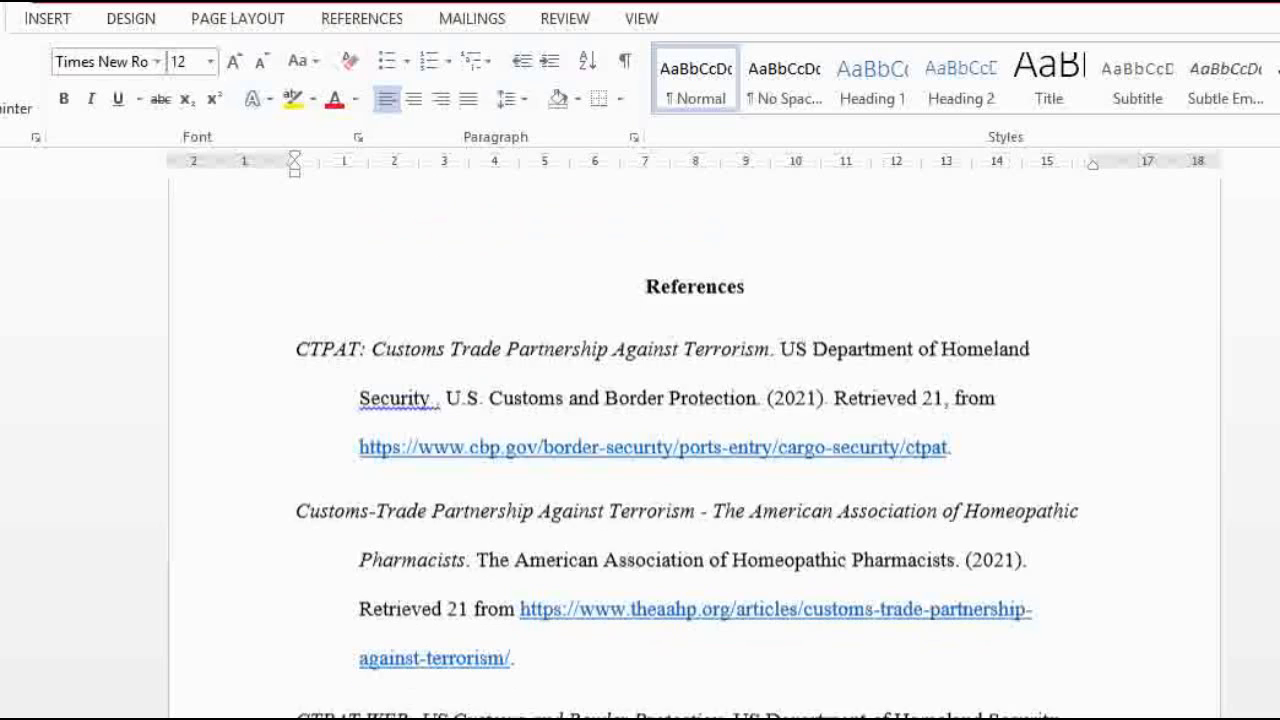
{"action": "scroll", "coordinate": [694, 448], "scroll_direction": "down", "scroll_amount": 1}
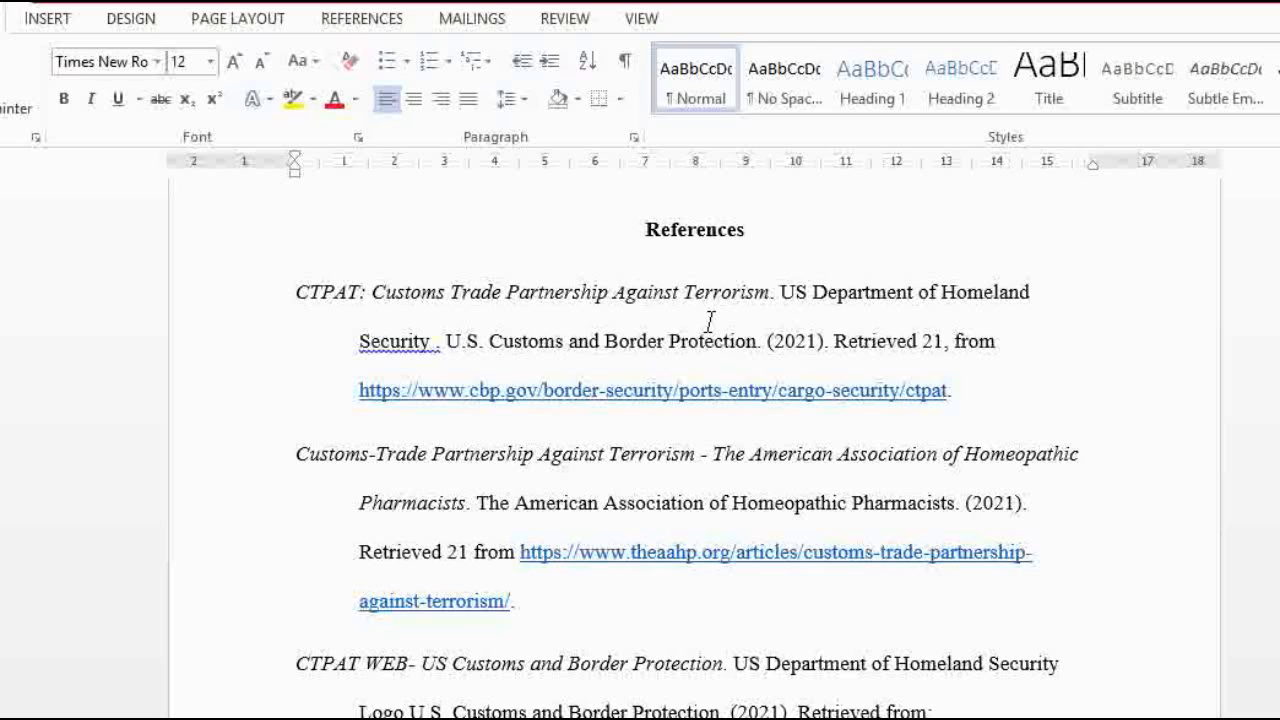
{"action": "left_click", "coordinate": [774, 345]}
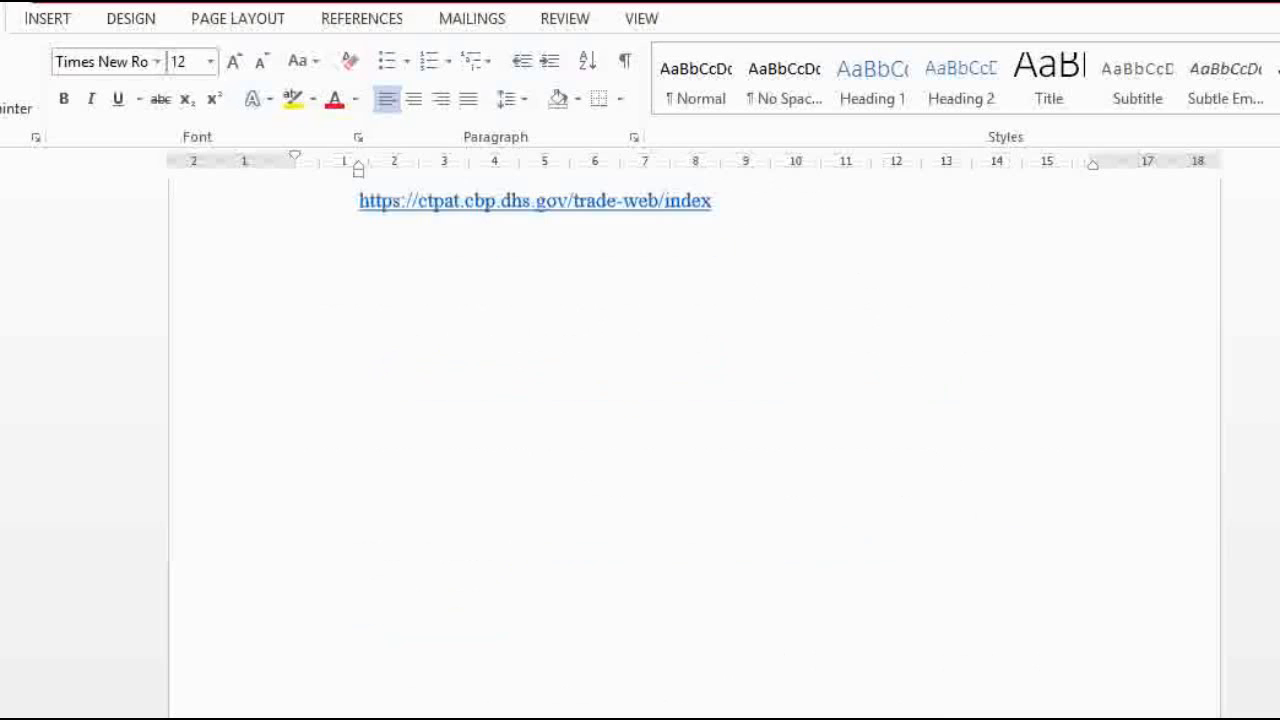
{"action": "scroll", "coordinate": [640, 400], "scroll_direction": "up", "scroll_amount": 1}
{"action": "double_click", "coordinate": [389, 391]}
{"action": "type", "text": "C"}
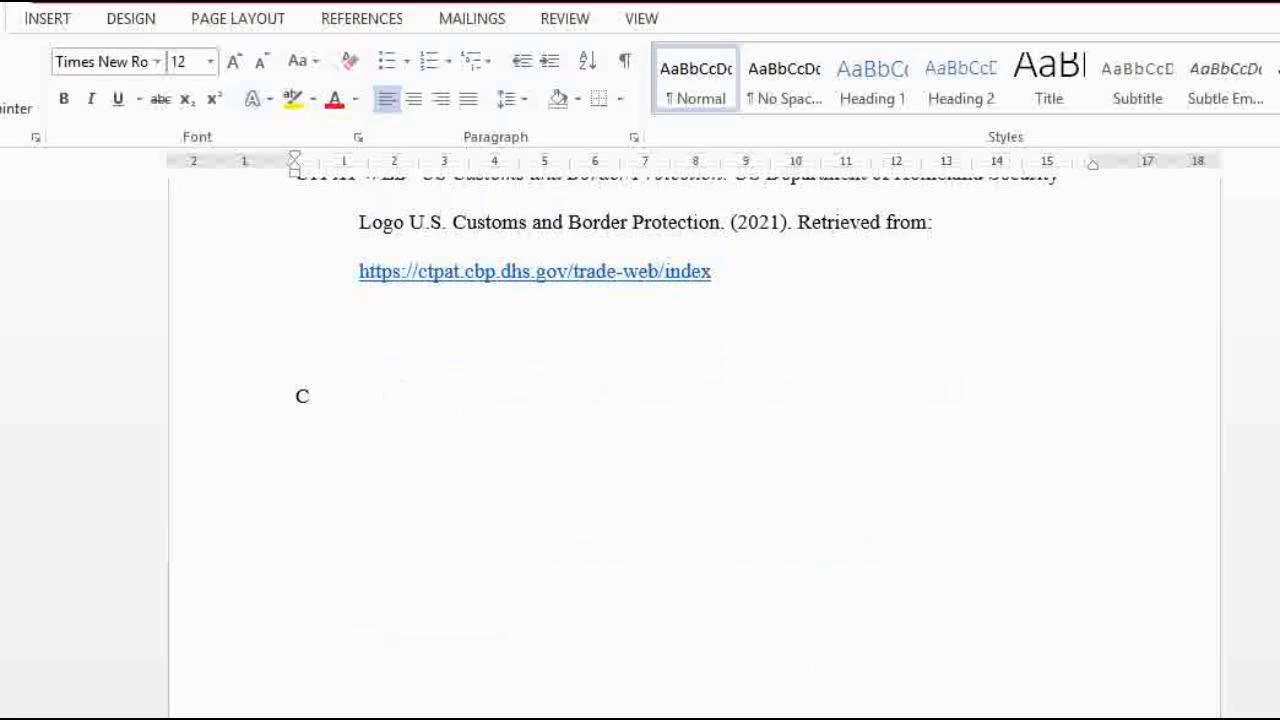
{"action": "type", "text": "BP, 2021)"}
{"action": "left_click", "coordinate": [294, 397]}
{"action": "type", "text": "("}
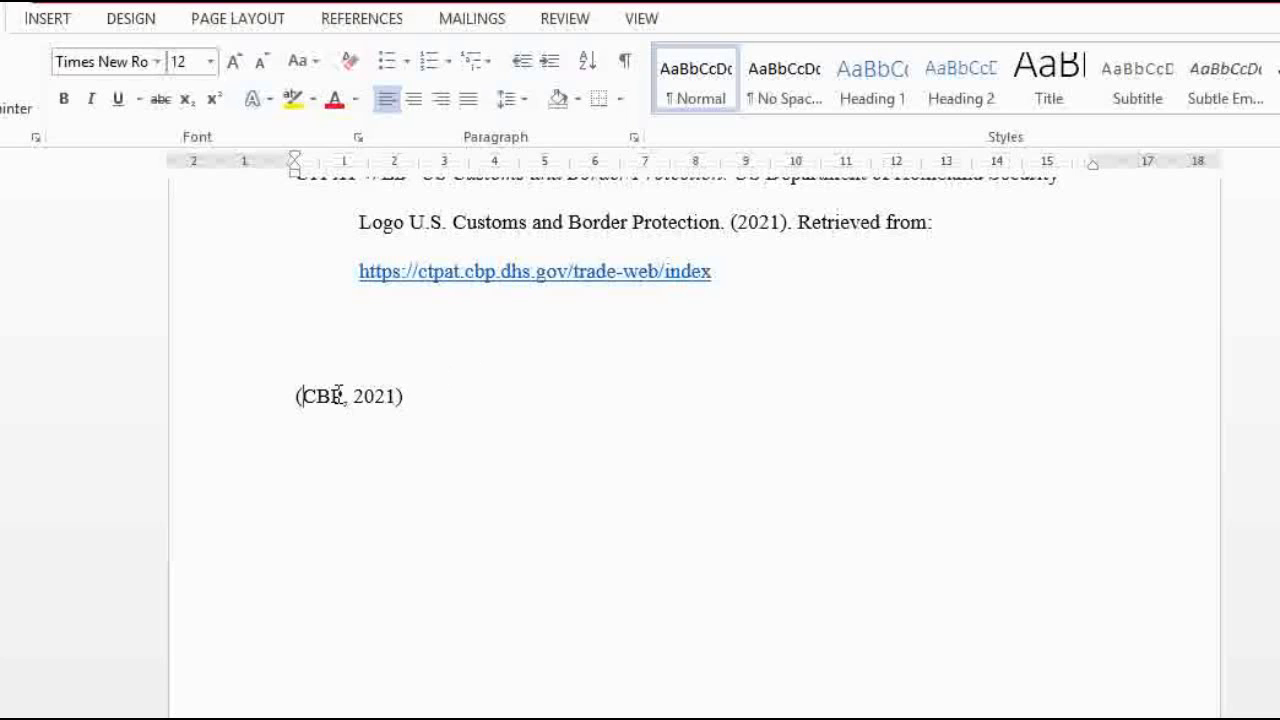
{"action": "left_click", "coordinate": [425, 403]}
Add the in-text citation (AAHP, 2021) on a new line directly below the (CBP, 2021) citation
{"action": "scroll", "coordinate": [677, 306], "scroll_direction": "up", "scroll_amount": 1}
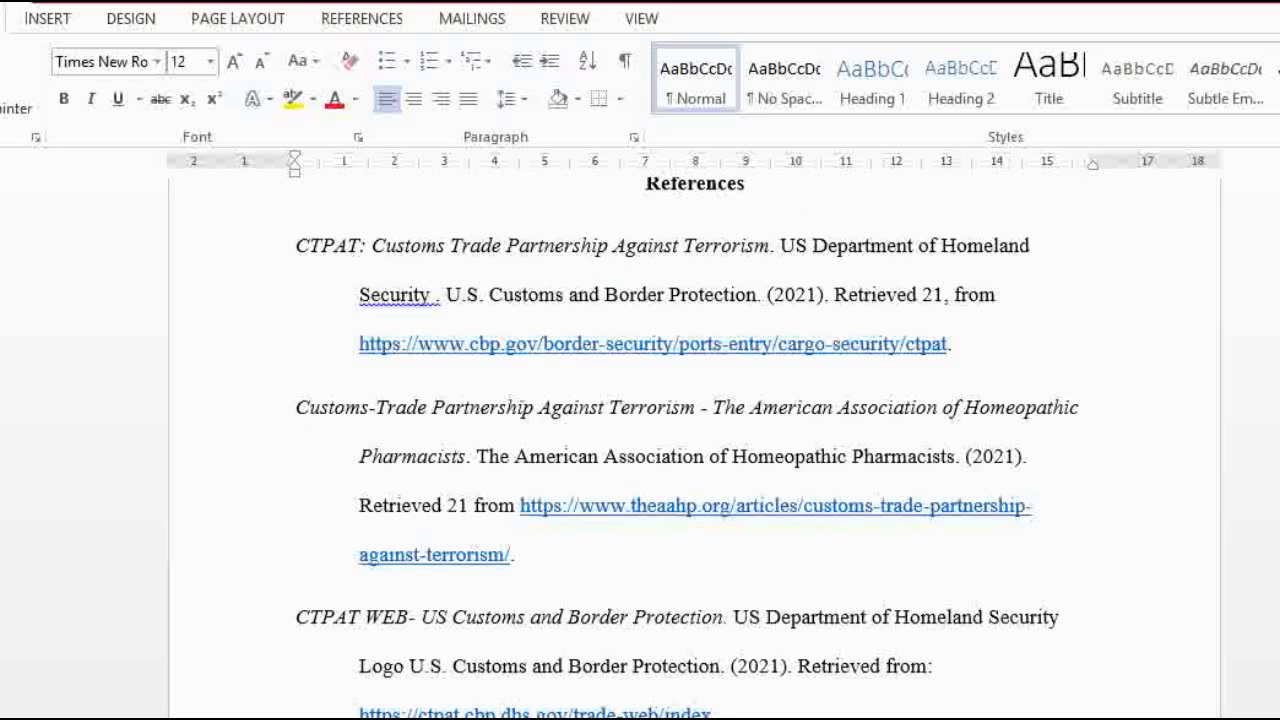
{"action": "scroll", "coordinate": [1257, 640], "scroll_direction": "down", "scroll_amount": 2}
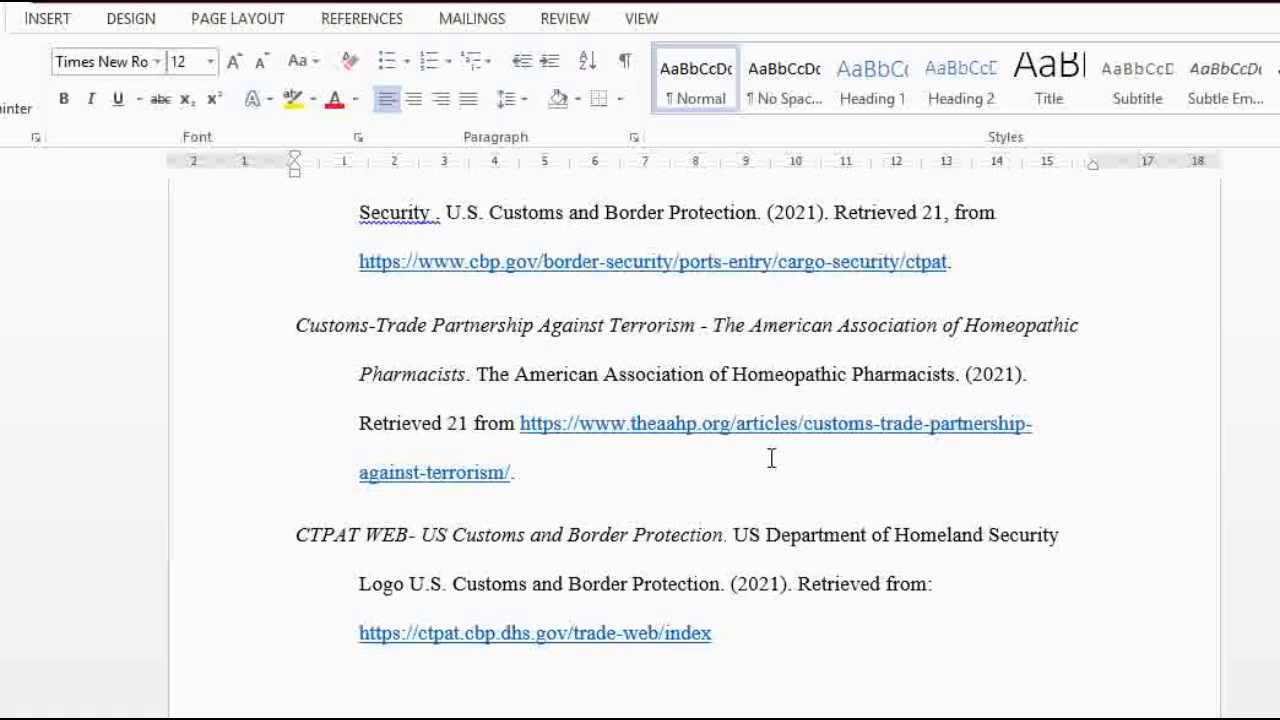
{"action": "scroll", "coordinate": [683, 520], "scroll_direction": "down", "scroll_amount": 5}
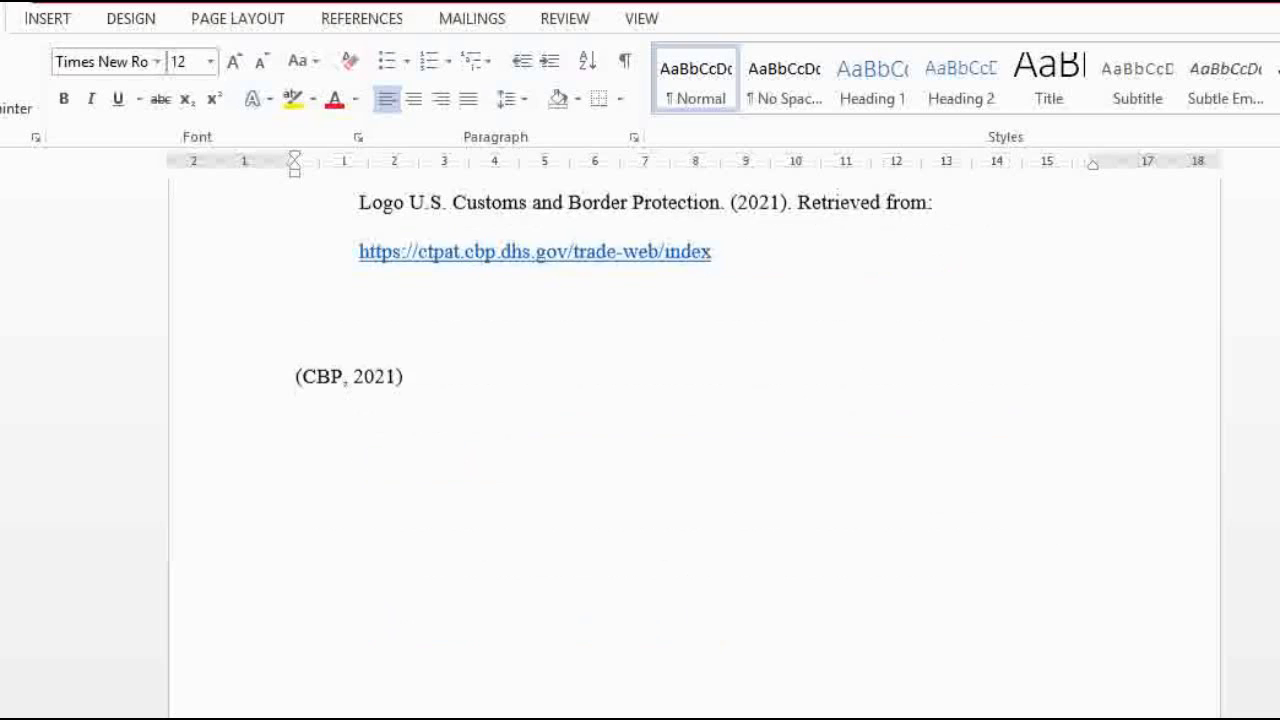
{"action": "left_click", "coordinate": [334, 328]}
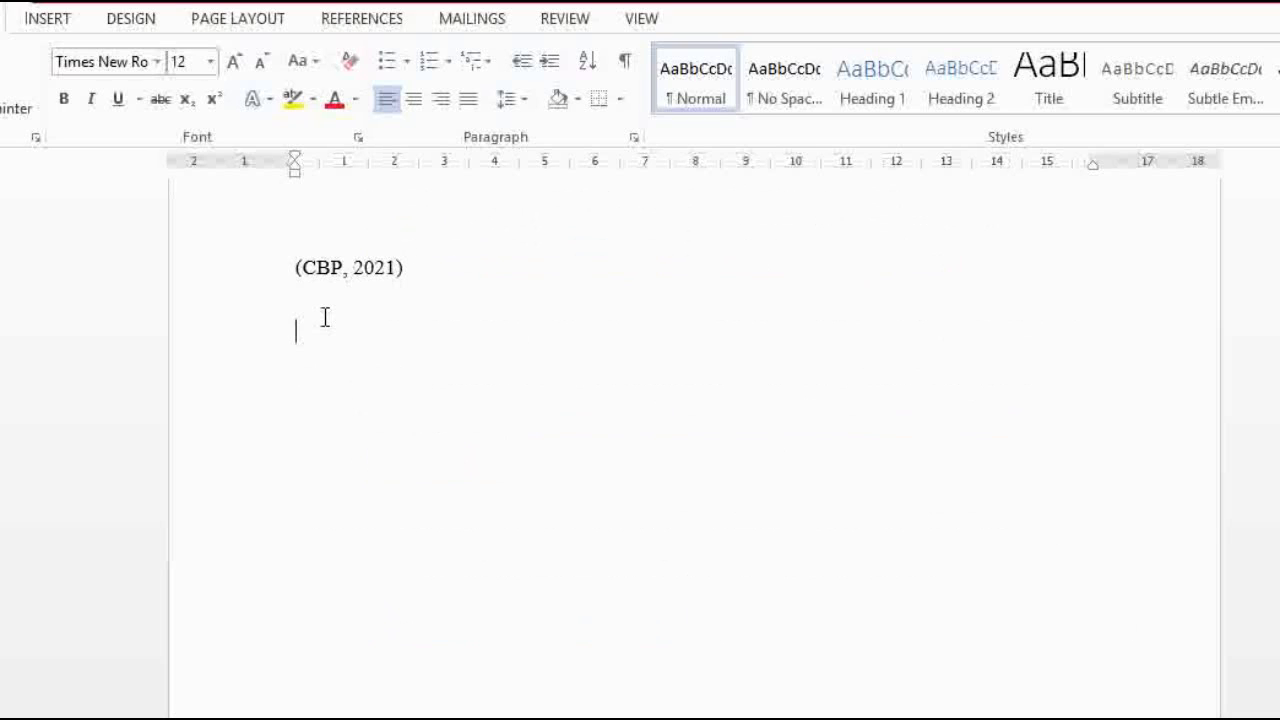
{"action": "left_click", "coordinate": [326, 311]}
{"action": "left_click", "coordinate": [420, 281]}
{"action": "key", "text": "Return"}
{"action": "type", "text": "AAHP, 2021"}
{"action": "left_click", "coordinate": [300, 338]}
{"action": "type", "text": "("}
{"action": "left_click", "coordinate": [418, 338]}
{"action": "type", "text": ")"}
Compare the two in-text citations with the reference entries, selecting the year in (CBP, 2021)
{"action": "scroll", "coordinate": [694, 450], "scroll_direction": "up", "scroll_amount": 7}
{"action": "scroll", "coordinate": [694, 450], "scroll_direction": "down", "scroll_amount": 4}
{"action": "scroll", "coordinate": [920, 500], "scroll_direction": "down", "scroll_amount": 1}
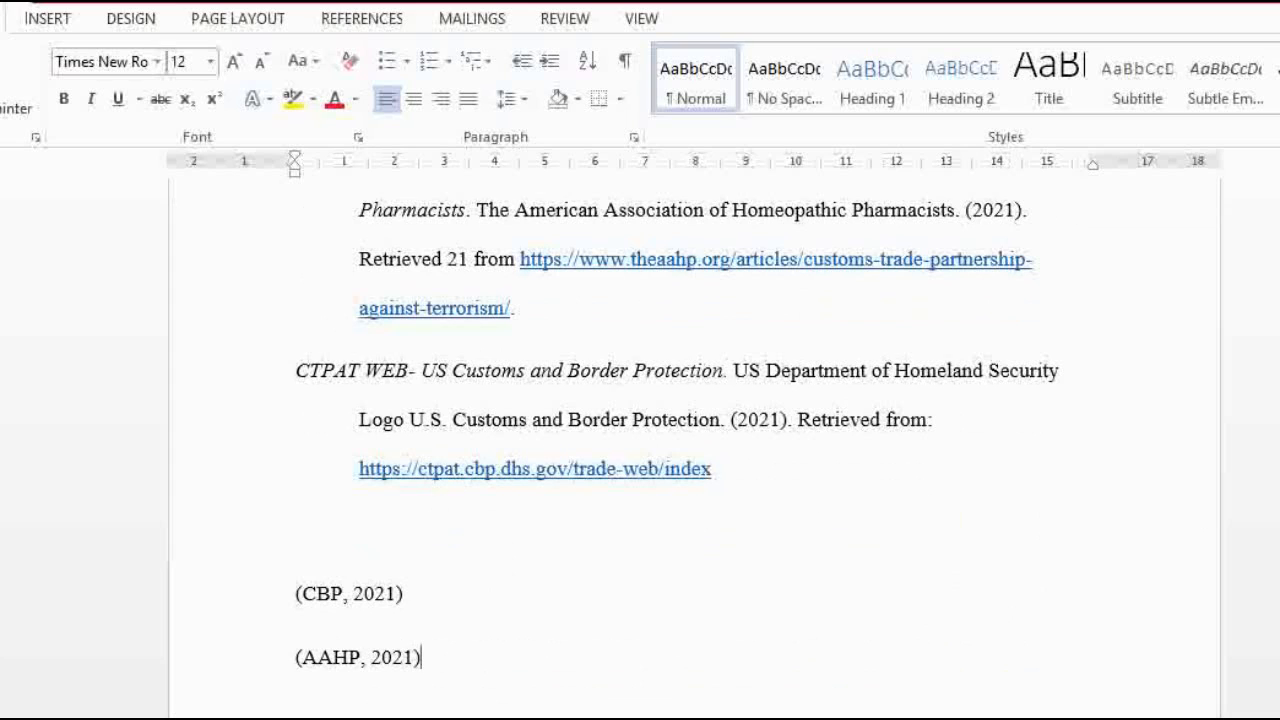
{"action": "scroll", "coordinate": [846, 551], "scroll_direction": "down", "scroll_amount": 5}
{"action": "scroll", "coordinate": [846, 551], "scroll_direction": "up", "scroll_amount": 3}
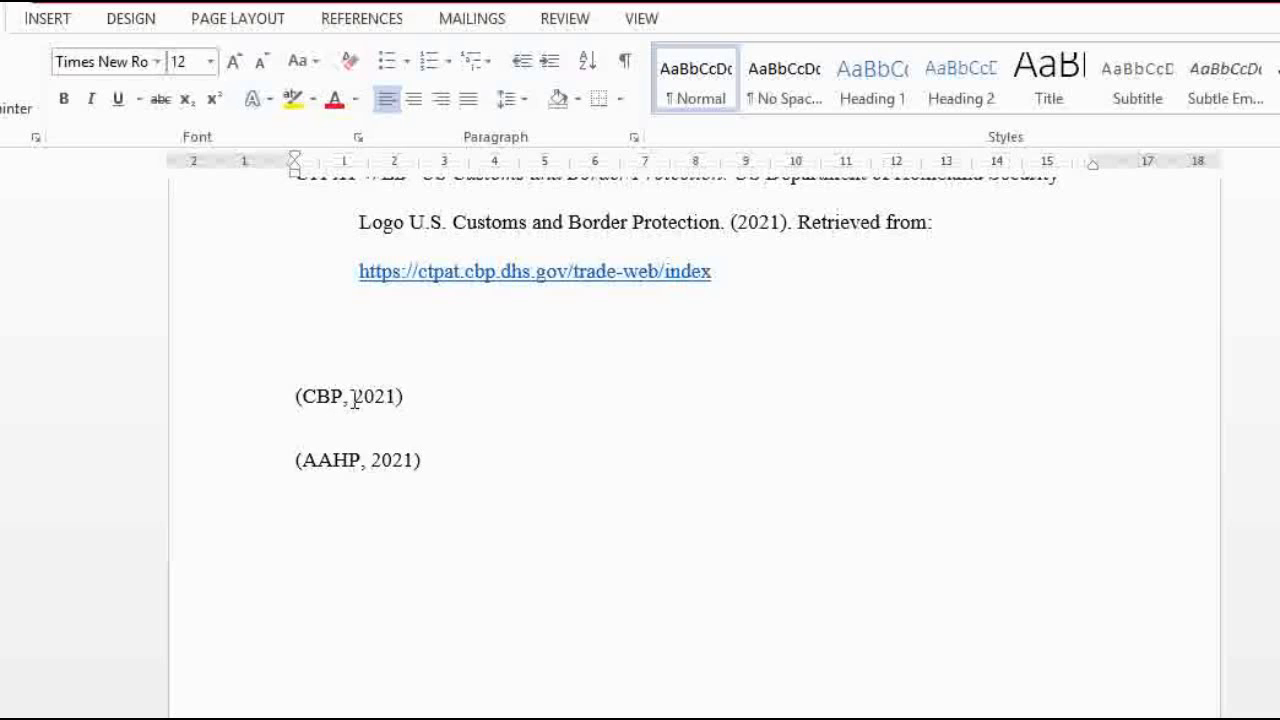
{"action": "left_click_drag", "start_coordinate": [354, 400], "coordinate": [396, 414]}
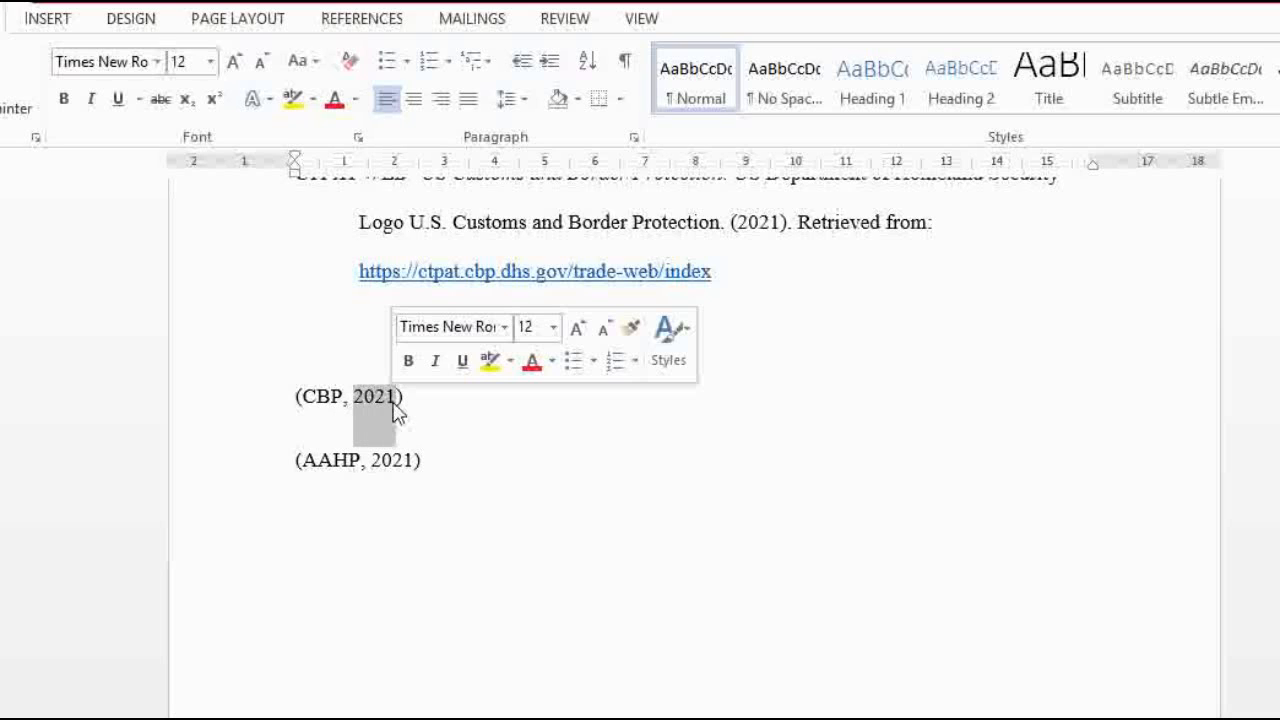
{"action": "left_click", "coordinate": [427, 400]}
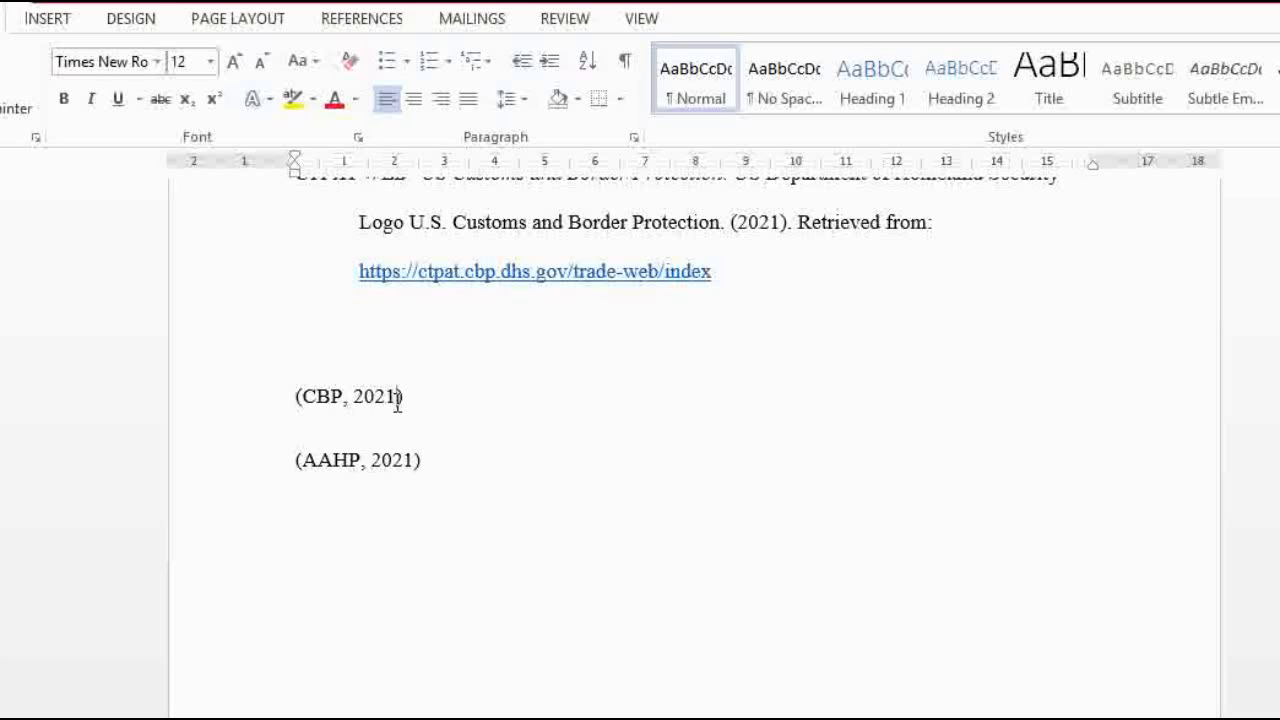
Add a second example citation reading (CBP 2) beside the (CBP, 2021) citation
{"action": "type", "text": "CBP 2"}
{"action": "left_click", "coordinate": [409, 396]}
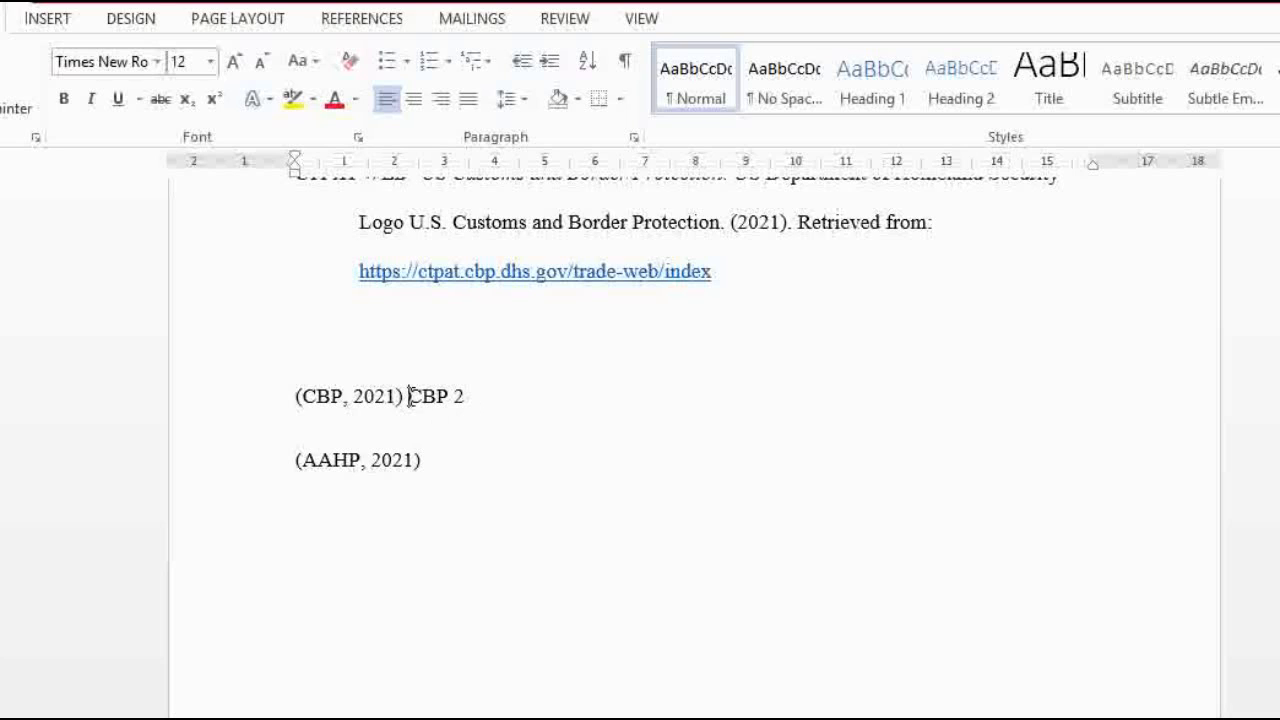
{"action": "type", "text": "("}
{"action": "left_click", "coordinate": [476, 396]}
{"action": "type", "text": ")"}
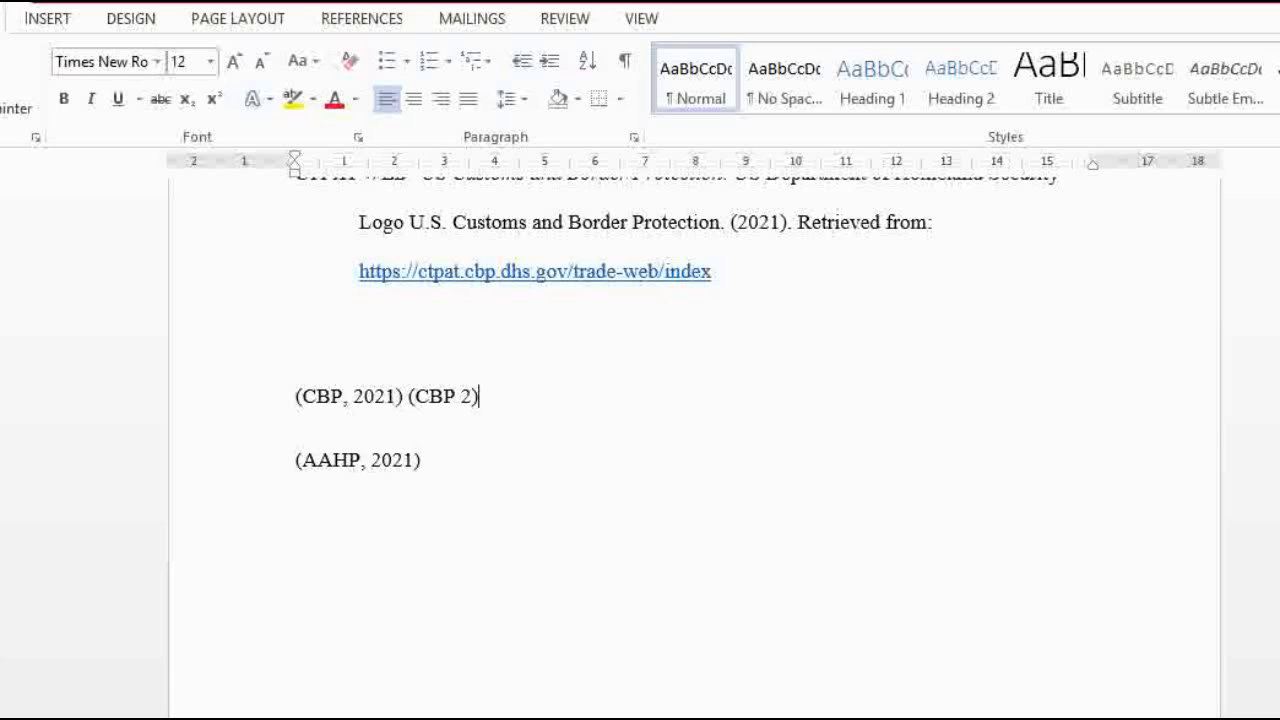
Delete the (CBP 2) example beside the (CBP, 2021) citation
{"action": "key", "text": "BackSpace"}
{"action": "key", "text": "BackSpace"}
{"action": "key", "text": "BackSpace"}
{"action": "key", "text": "BackSpace"}
{"action": "key", "text": "BackSpace"}
{"action": "key", "text": "BackSpace"}
{"action": "key", "text": "BackSpace"}
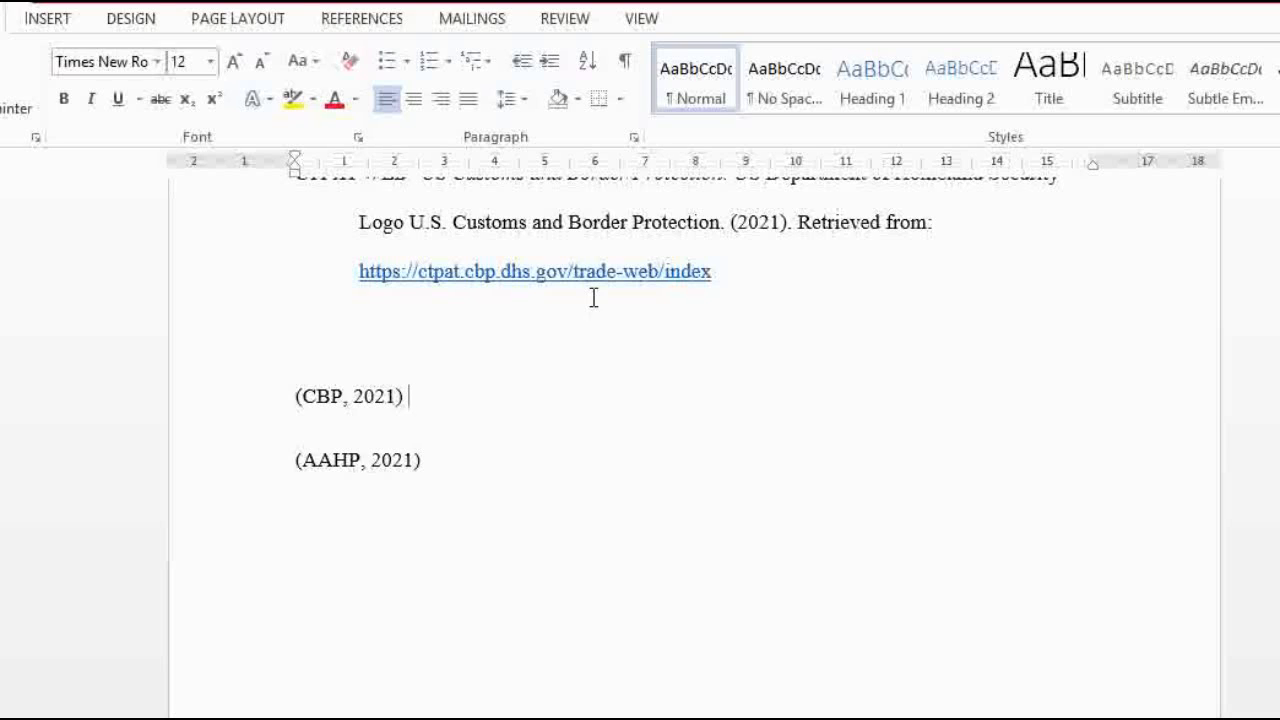
Copy the (CBP, 2021) citation line below the references
{"action": "left_click_drag", "start_coordinate": [423, 409], "coordinate": [277, 405]}
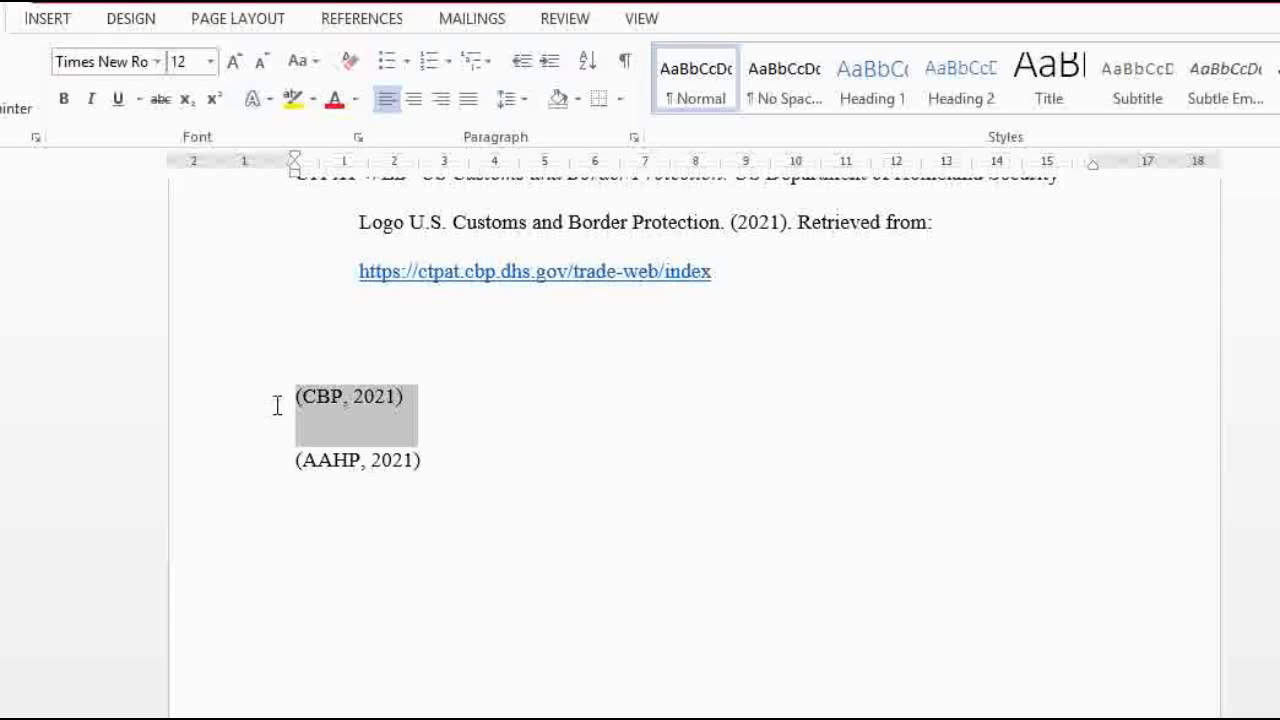
{"action": "right_click", "coordinate": [335, 414]}
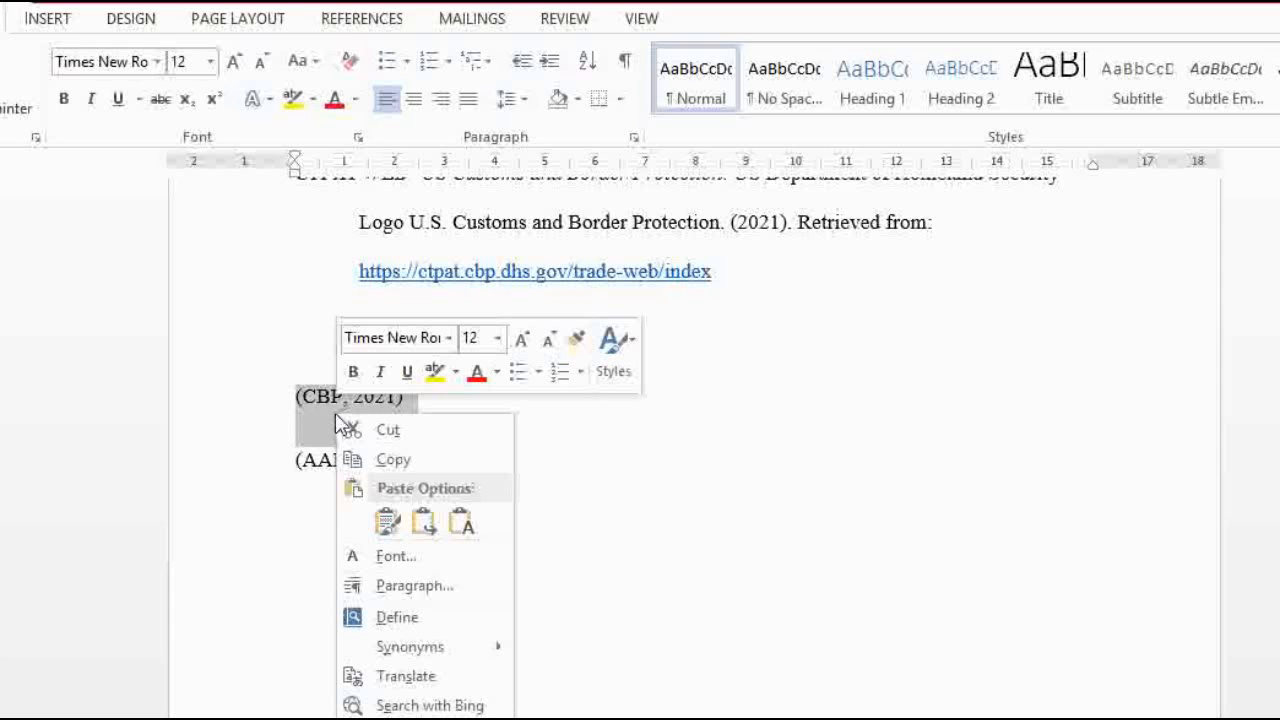
{"action": "left_click", "coordinate": [370, 459]}
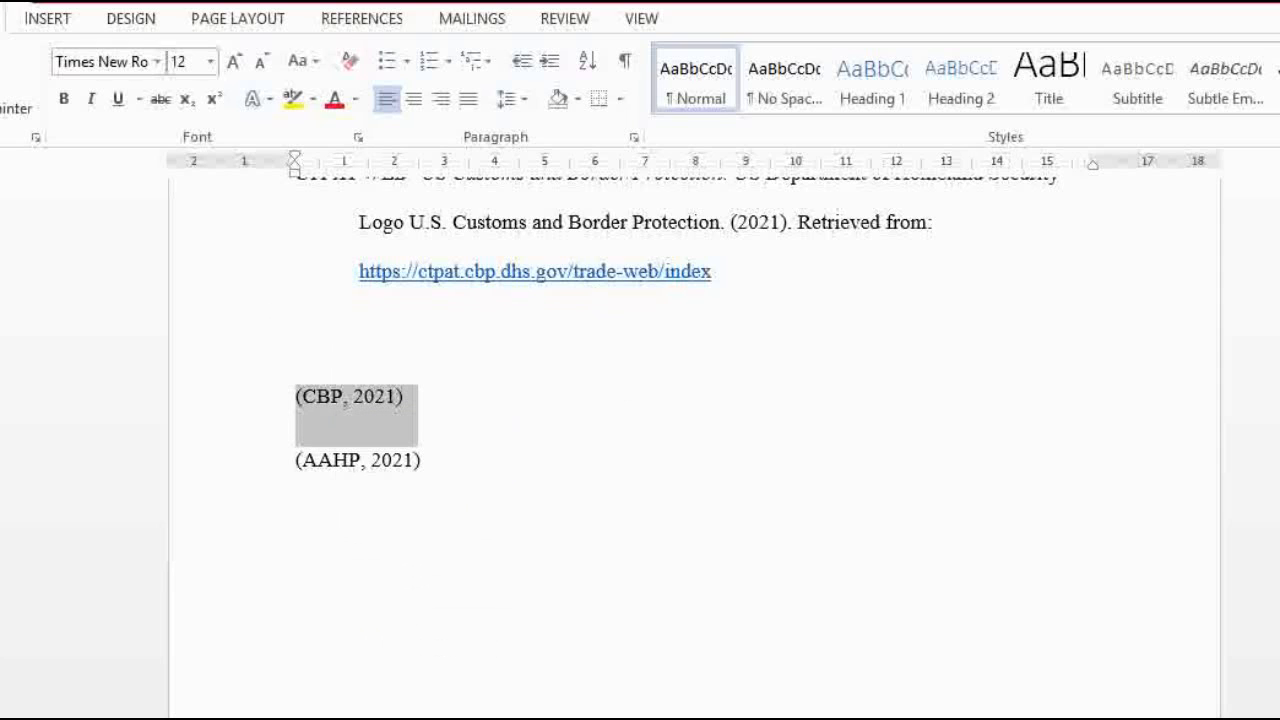
Paste the copied (CBP, 2021) citation with its source formatting before the period of the first sentence under the CTPAT heading
{"action": "scroll", "coordinate": [694, 420], "scroll_direction": "up", "scroll_amount": 6}
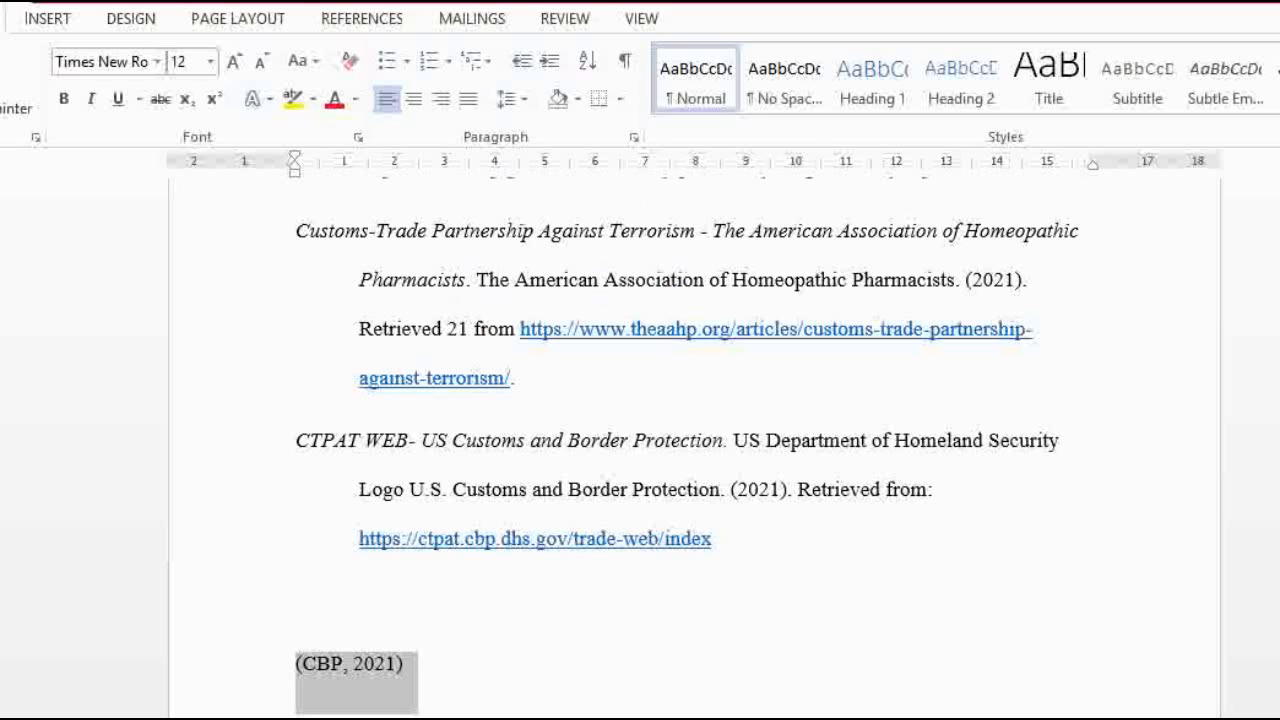
{"action": "scroll", "coordinate": [694, 420], "scroll_direction": "up", "scroll_amount": 1}
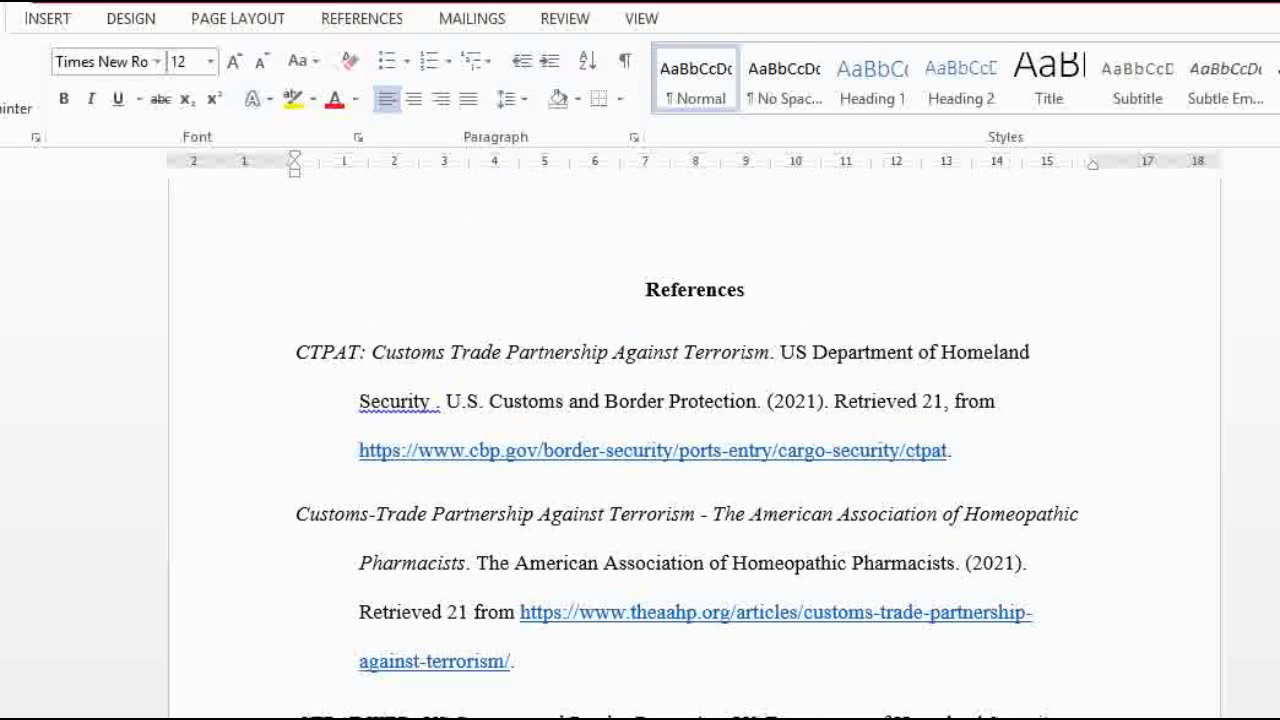
{"action": "scroll", "coordinate": [694, 448], "scroll_direction": "up", "scroll_amount": 20}
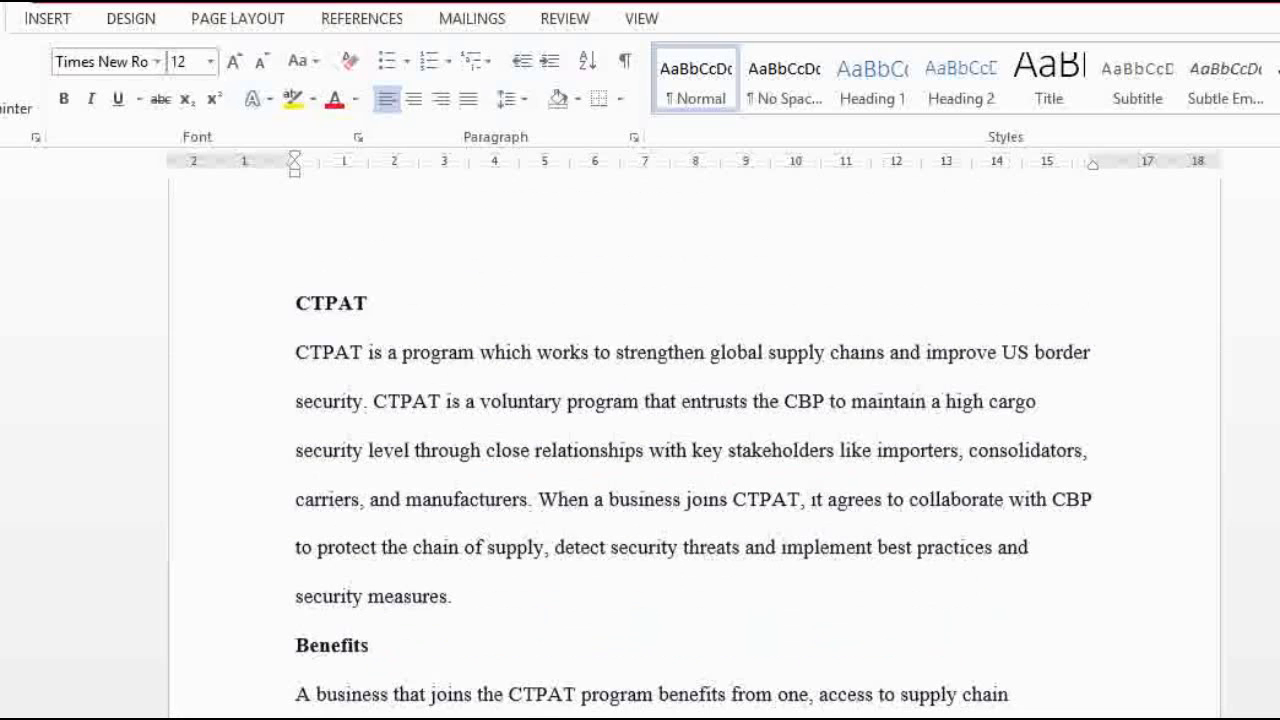
{"action": "scroll", "coordinate": [694, 448], "scroll_direction": "down", "scroll_amount": 3}
{"action": "scroll", "coordinate": [694, 448], "scroll_direction": "up", "scroll_amount": 4}
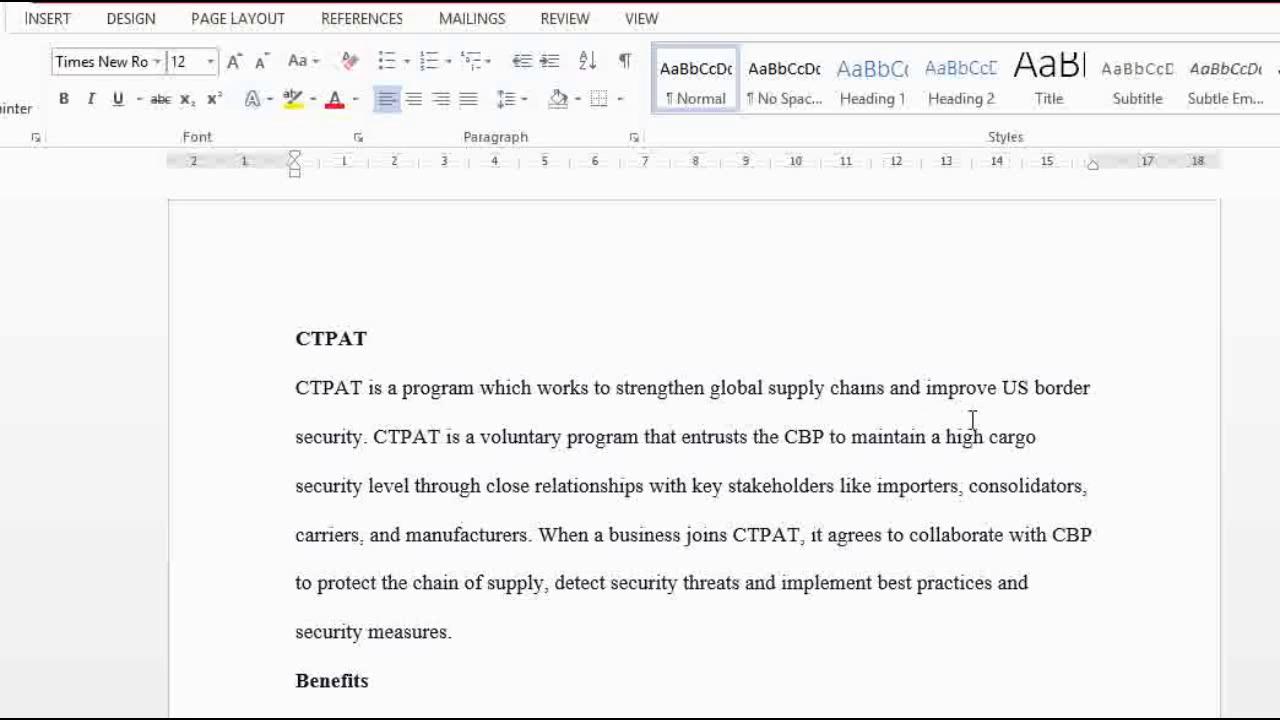
{"action": "left_click", "coordinate": [364, 445]}
{"action": "right_click", "coordinate": [366, 448]}
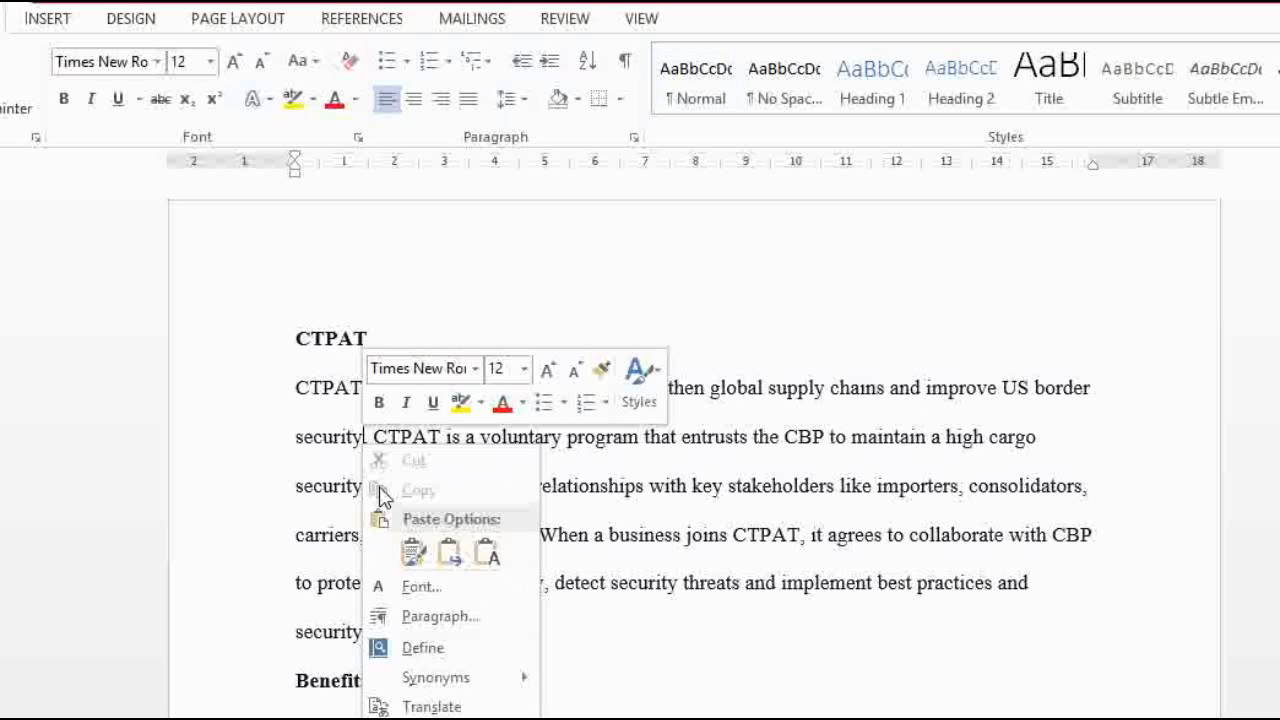
{"action": "left_click", "coordinate": [411, 553]}
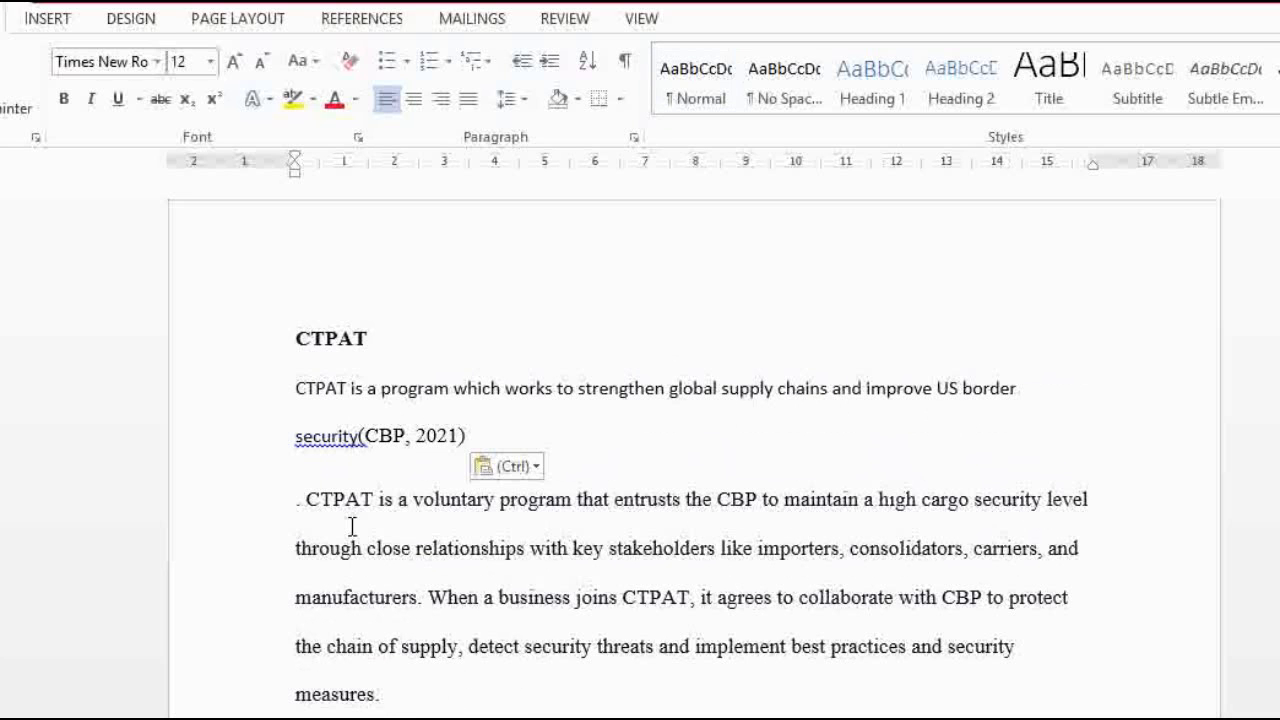
Remove the paragraph break after the pasted (CBP, 2021) citation and insert a space between "security" and the citation
{"action": "key", "text": "BackSpace"}
{"action": "key", "text": "BackSpace"}
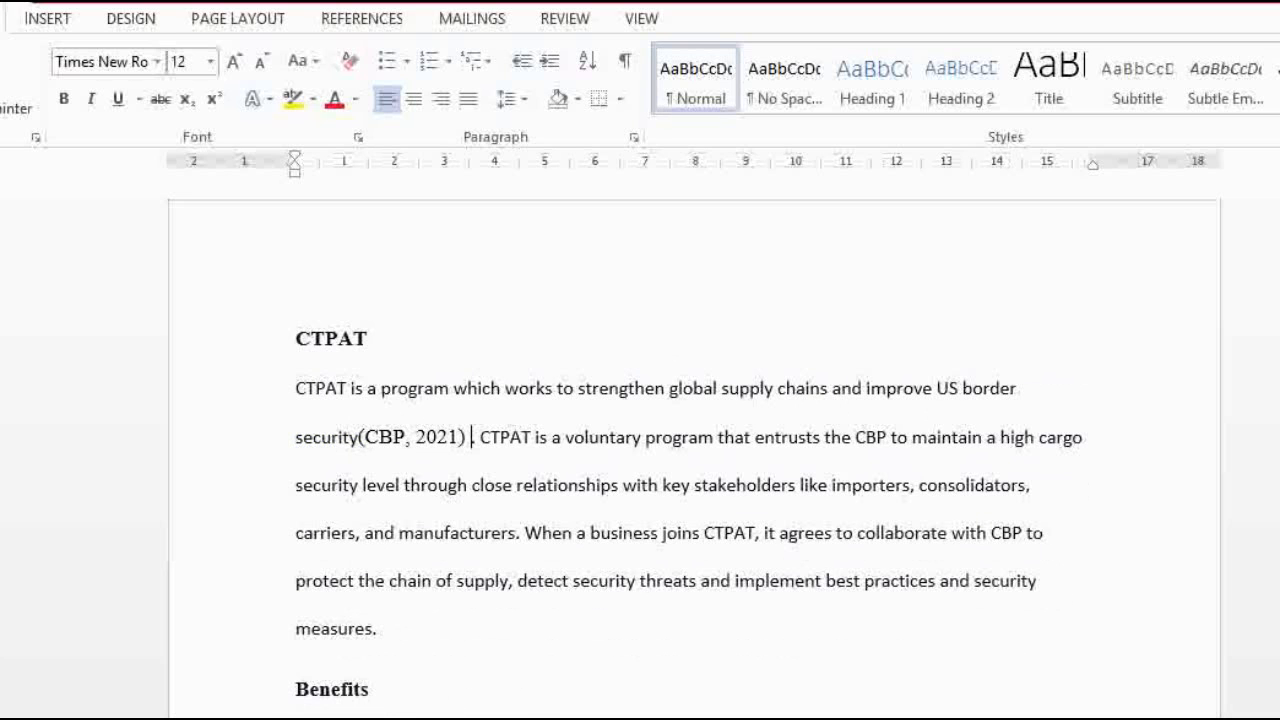
{"action": "left_click", "coordinate": [361, 440]}
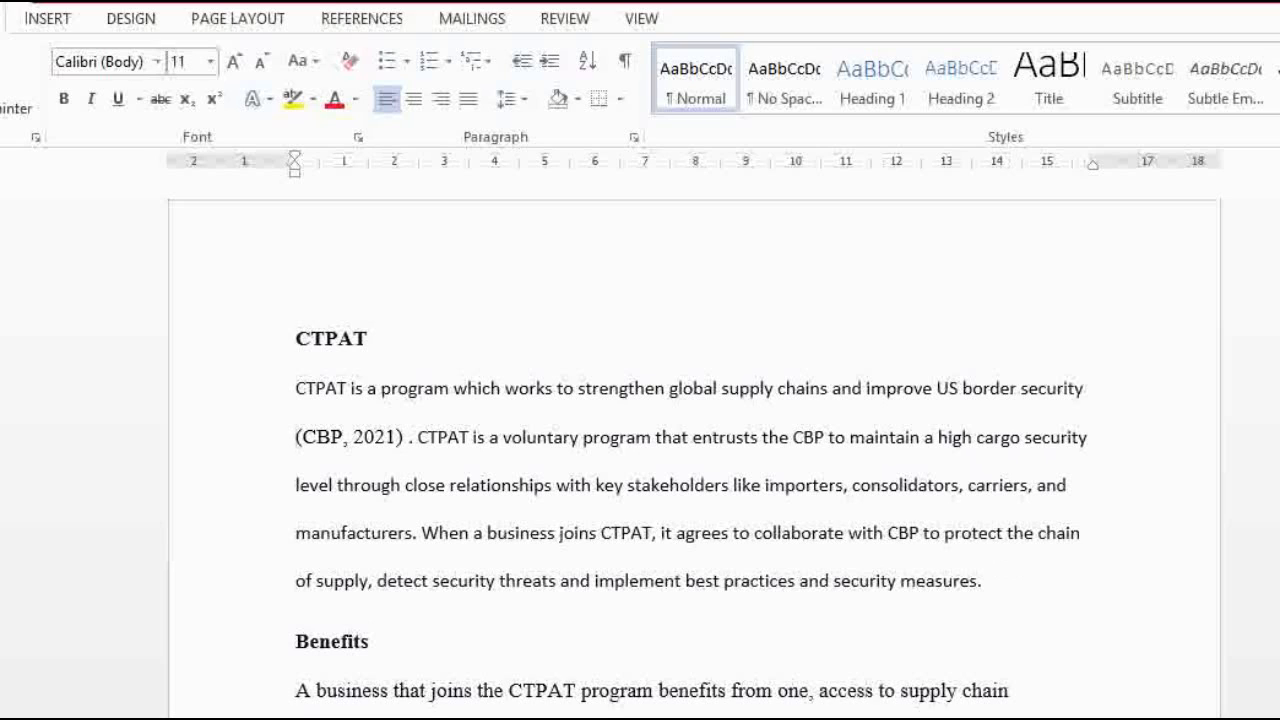
{"action": "left_click", "coordinate": [530, 486]}
Copy the (AAHP, 2021) citation line below the references
{"action": "scroll", "coordinate": [694, 440], "scroll_direction": "down", "scroll_amount": 5}
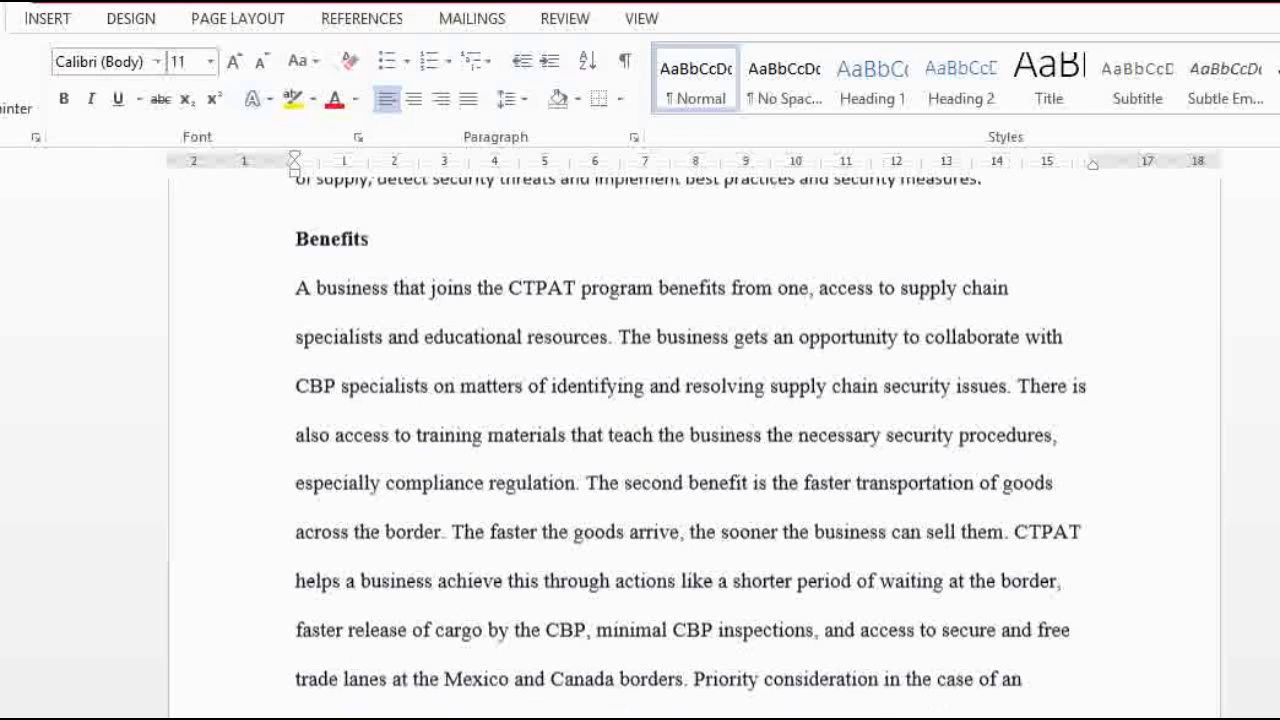
{"action": "scroll", "coordinate": [694, 440], "scroll_direction": "down", "scroll_amount": 15}
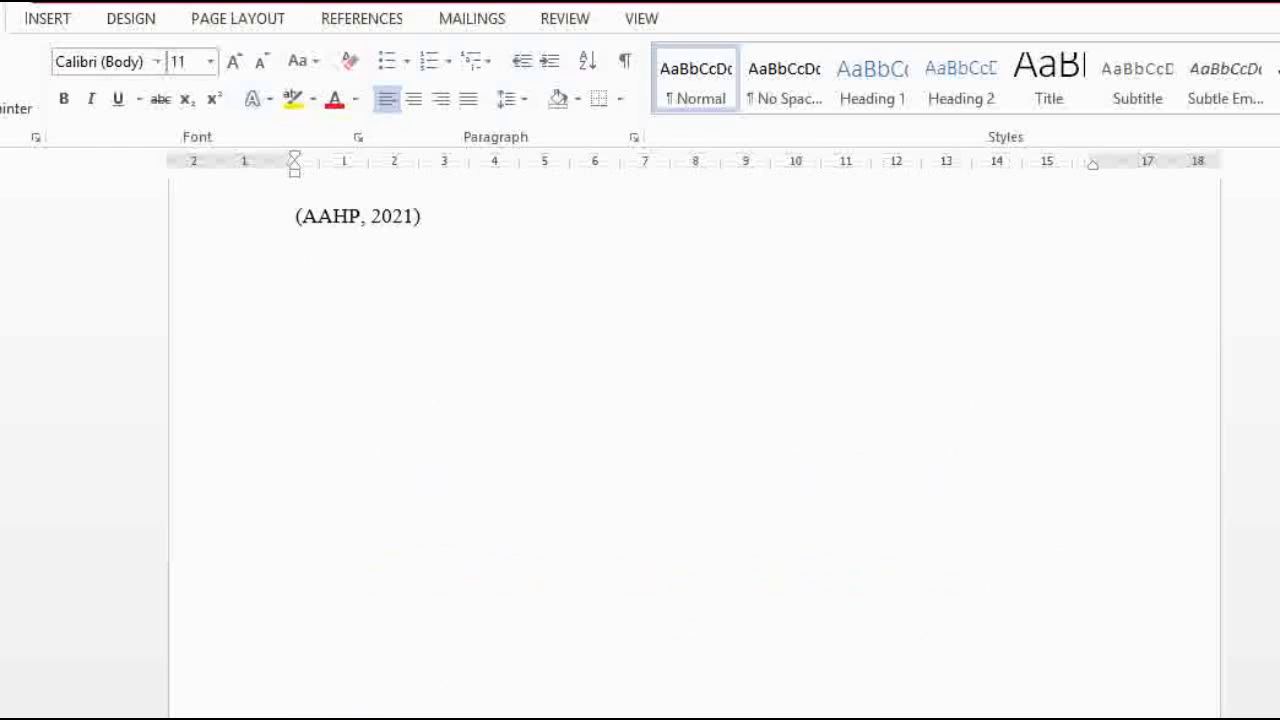
{"action": "scroll", "coordinate": [694, 440], "scroll_direction": "up", "scroll_amount": 3}
{"action": "scroll", "coordinate": [698, 600], "scroll_direction": "up", "scroll_amount": 3}
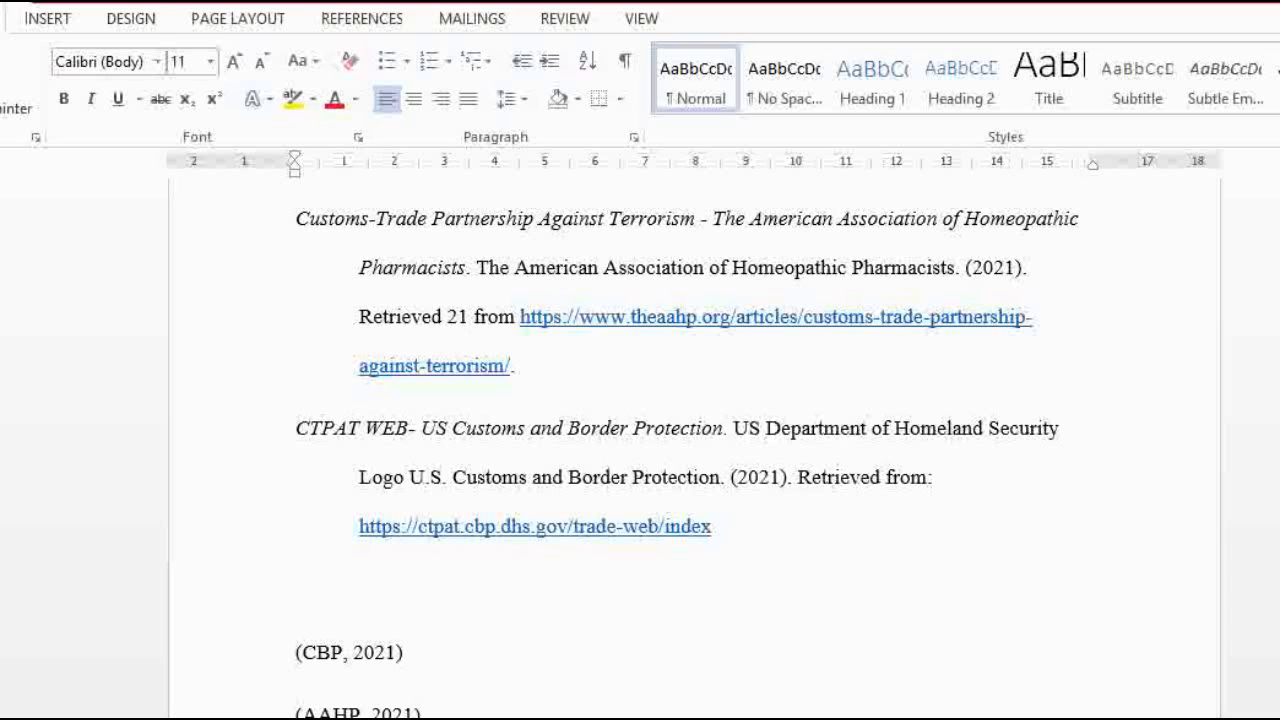
{"action": "scroll", "coordinate": [1049, 683], "scroll_direction": "down", "scroll_amount": 2}
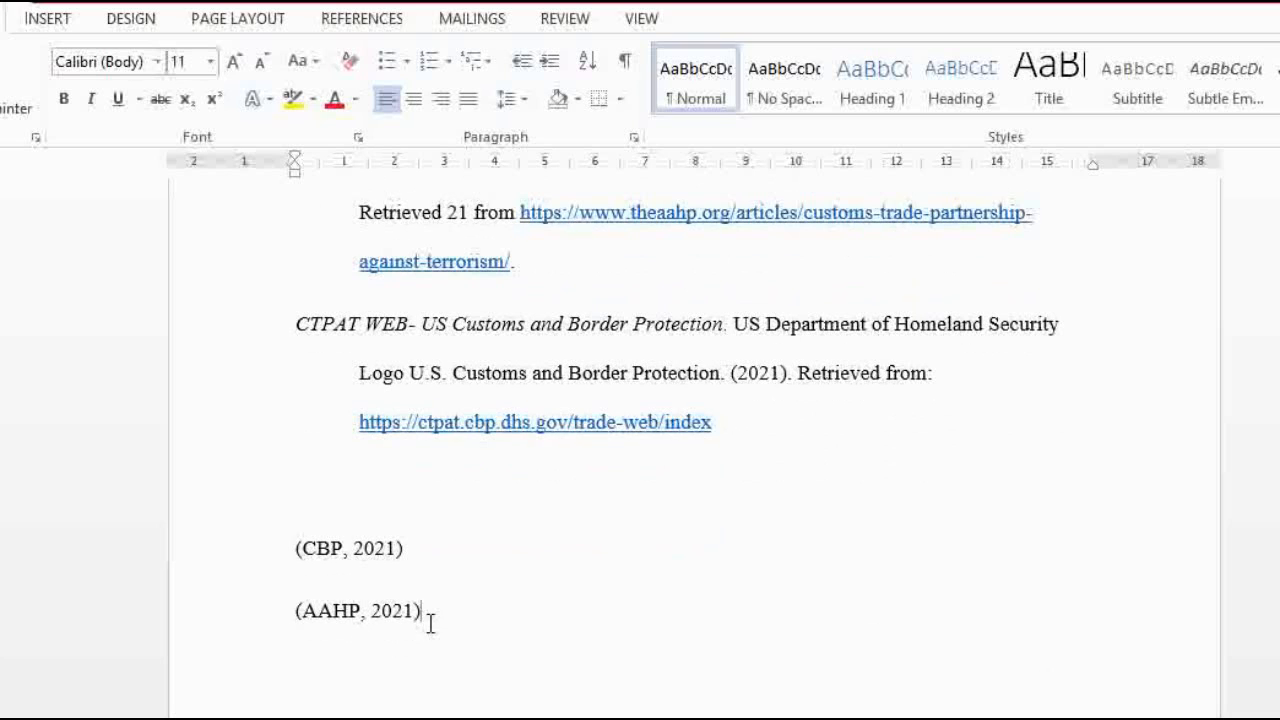
{"action": "left_click_drag", "start_coordinate": [429, 623], "coordinate": [272, 617]}
{"action": "right_click", "coordinate": [358, 632]}
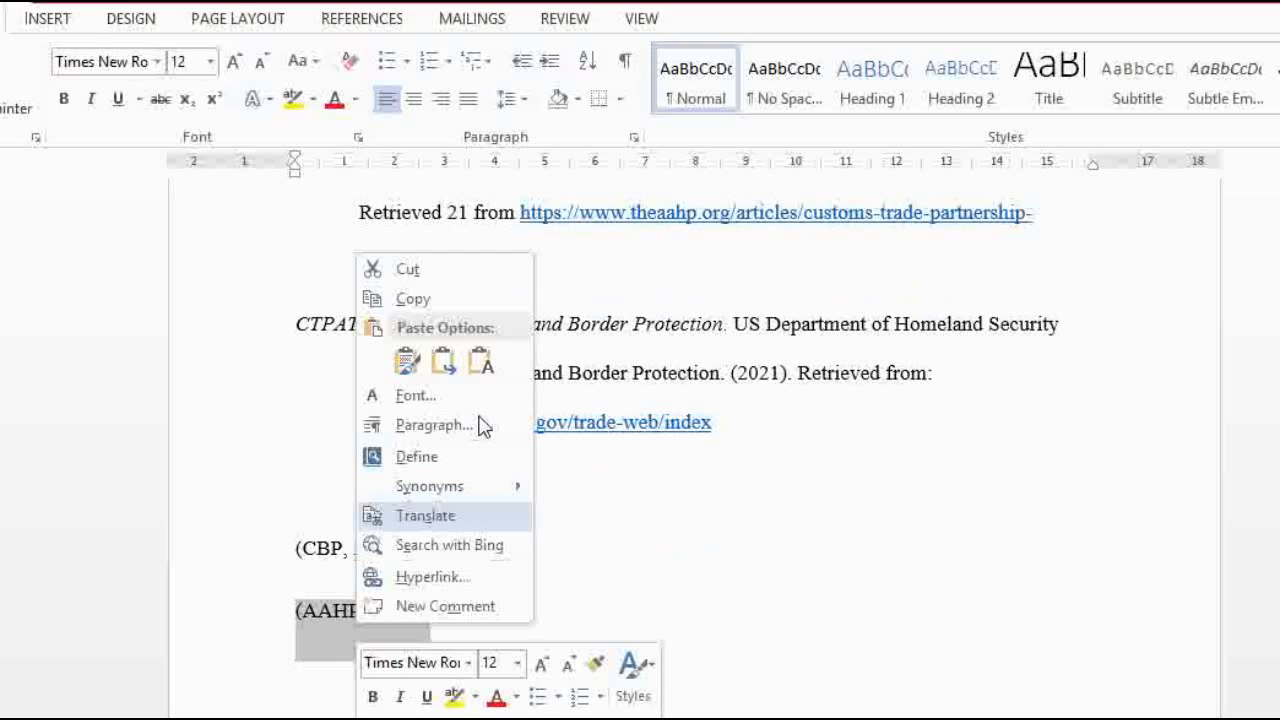
{"action": "left_click", "coordinate": [422, 301]}
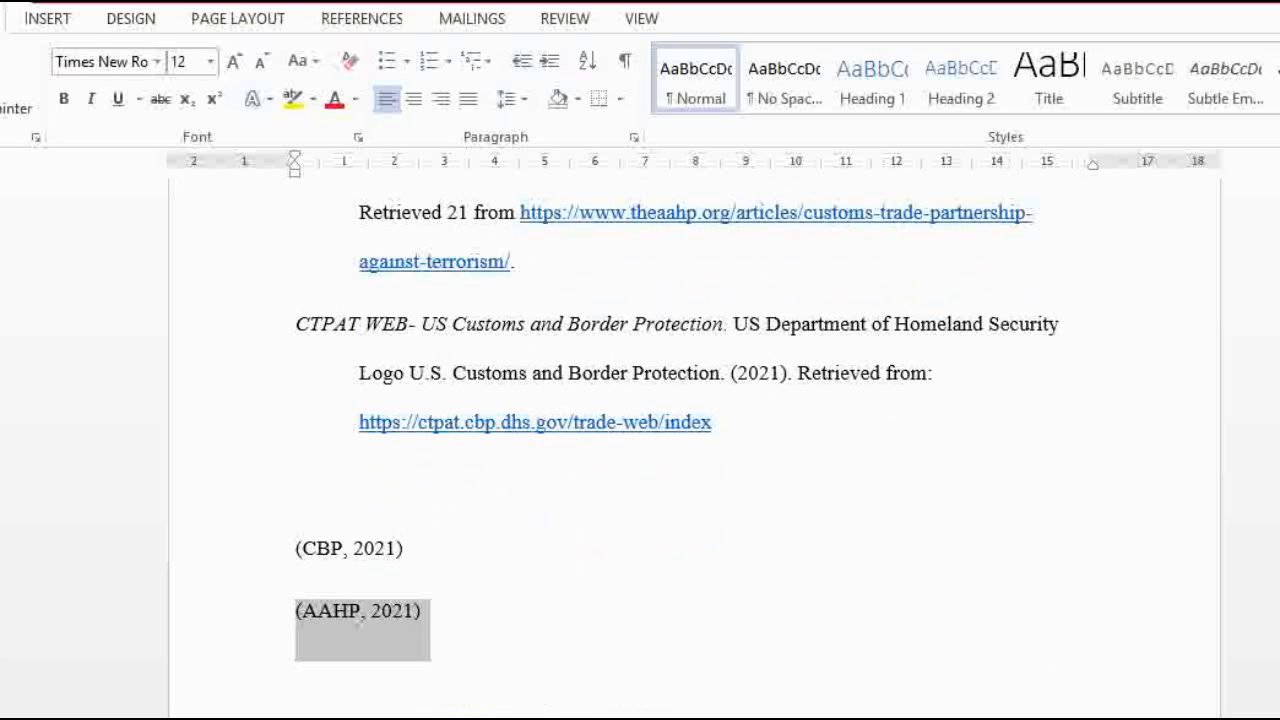
Paste the copied (AAHP, 2021) citation with its source formatting before the period of the first sentence under the Benefits heading
{"action": "scroll", "coordinate": [694, 440], "scroll_direction": "up", "scroll_amount": 15}
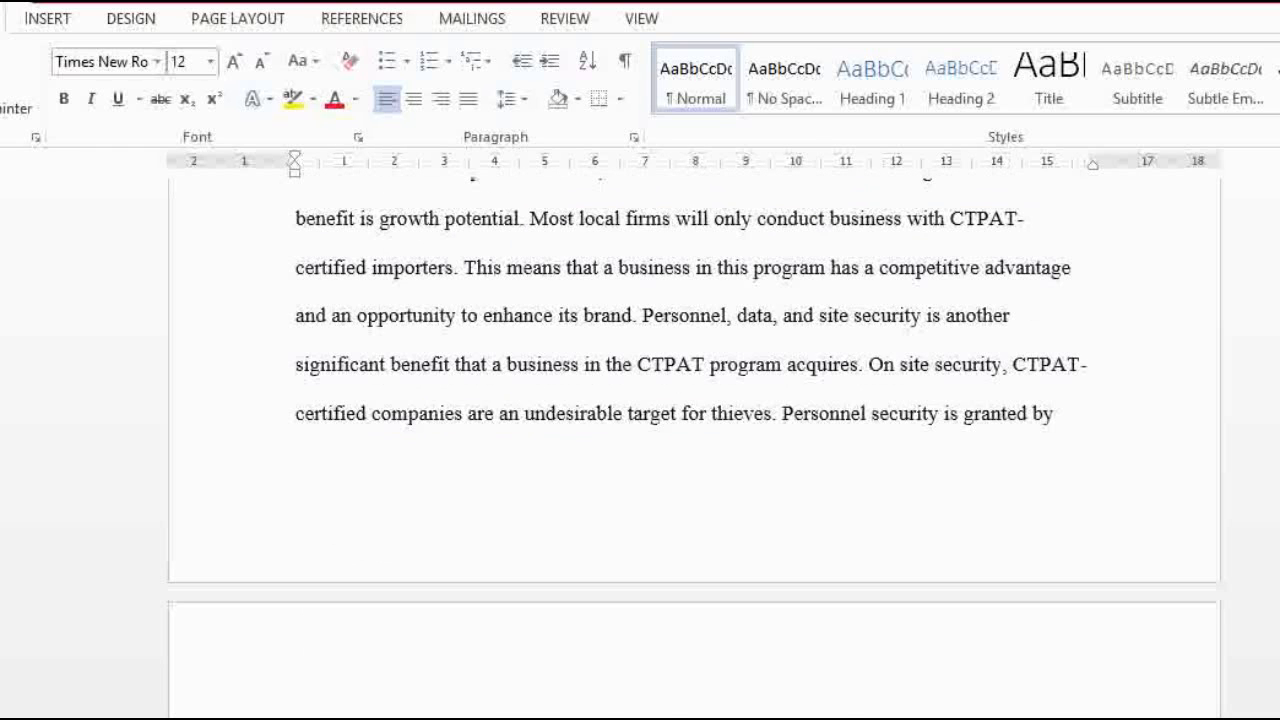
{"action": "scroll", "coordinate": [694, 440], "scroll_direction": "down", "scroll_amount": 2}
{"action": "scroll", "coordinate": [750, 240], "scroll_direction": "up", "scroll_amount": 1}
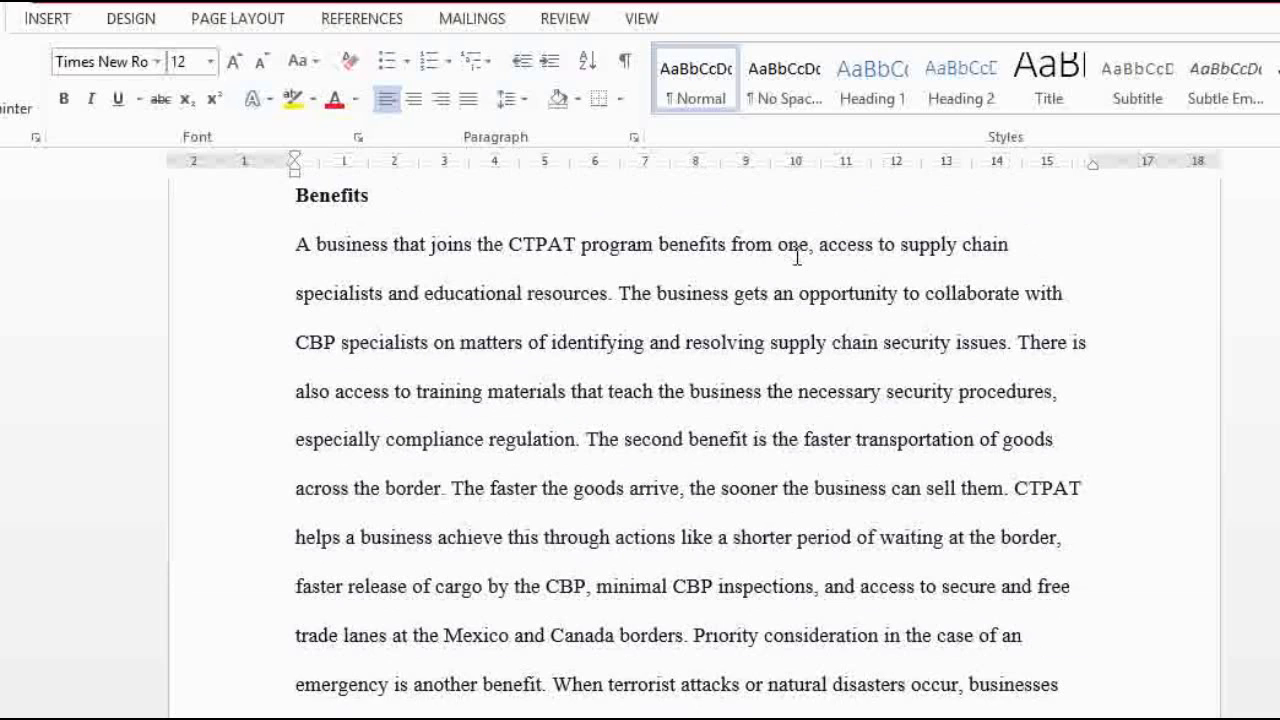
{"action": "right_click", "coordinate": [606, 310]}
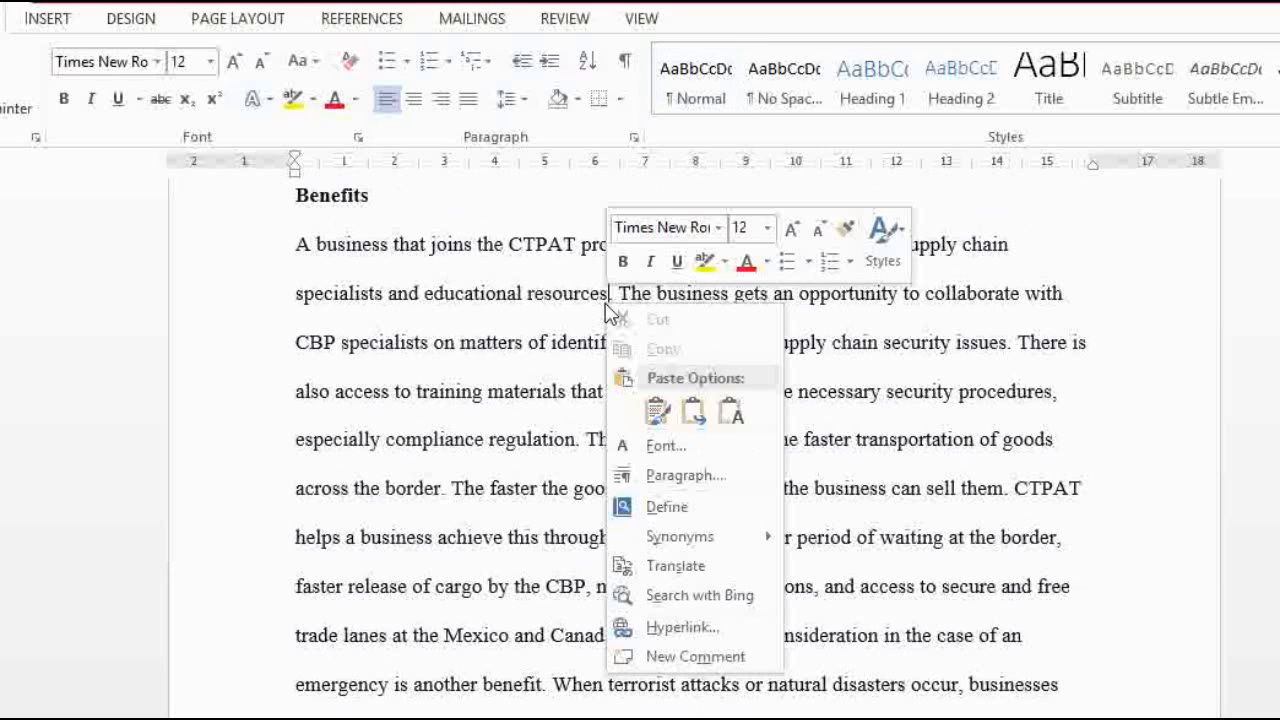
{"action": "left_click", "coordinate": [657, 410]}
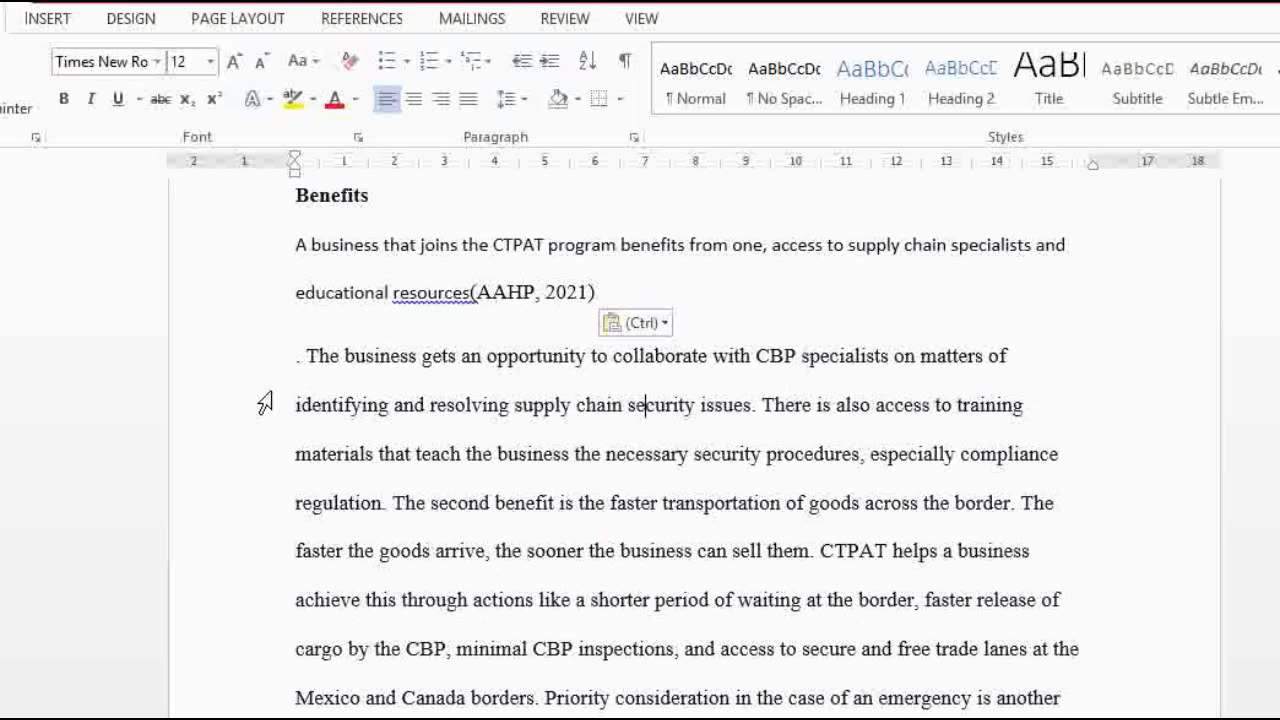
Remove the paragraph break after the pasted (AAHP, 2021) citation and insert a space between "resources" and the citation
{"action": "left_click", "coordinate": [297, 357]}
{"action": "key", "text": "Delete"}
{"action": "key", "text": "BackSpace"}
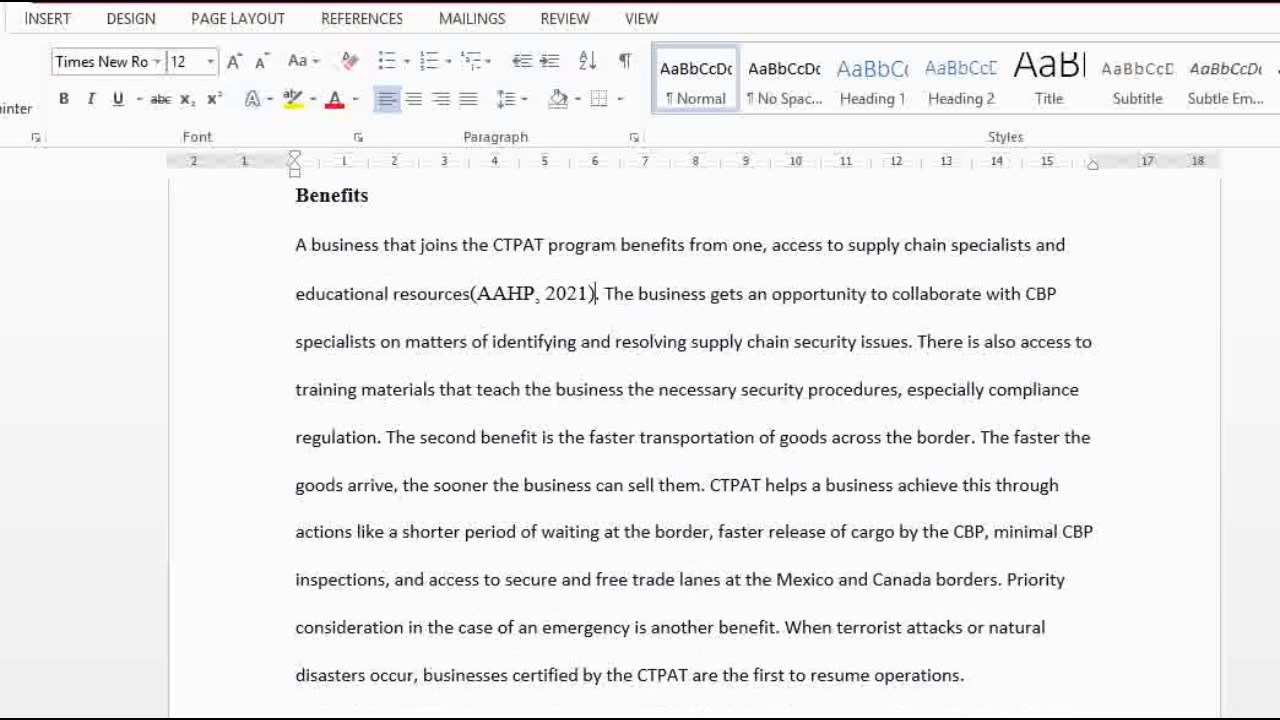
{"action": "left_click", "coordinate": [471, 305]}
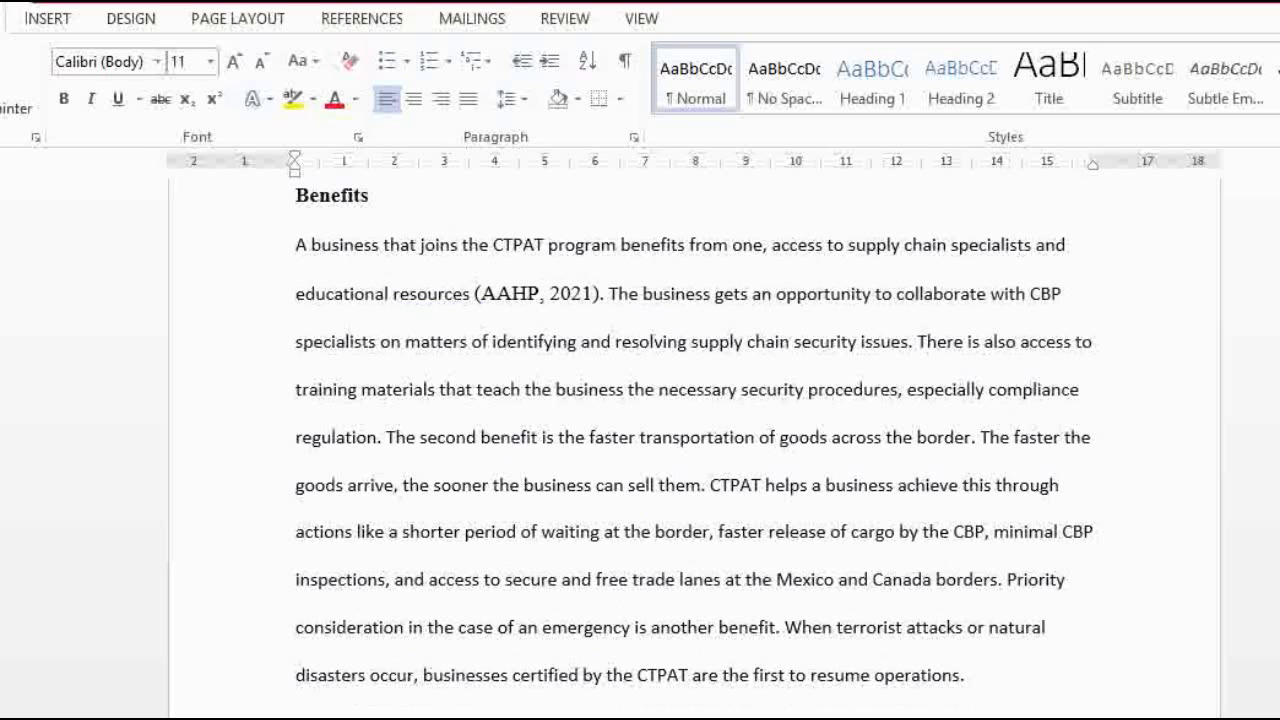
Paste the (AAHP, 2021) citation with source formatting after "across the border" in the Benefits paragraph and remove the extra paragraph break
{"action": "left_click", "coordinate": [971, 440]}
{"action": "right_click", "coordinate": [971, 440]}
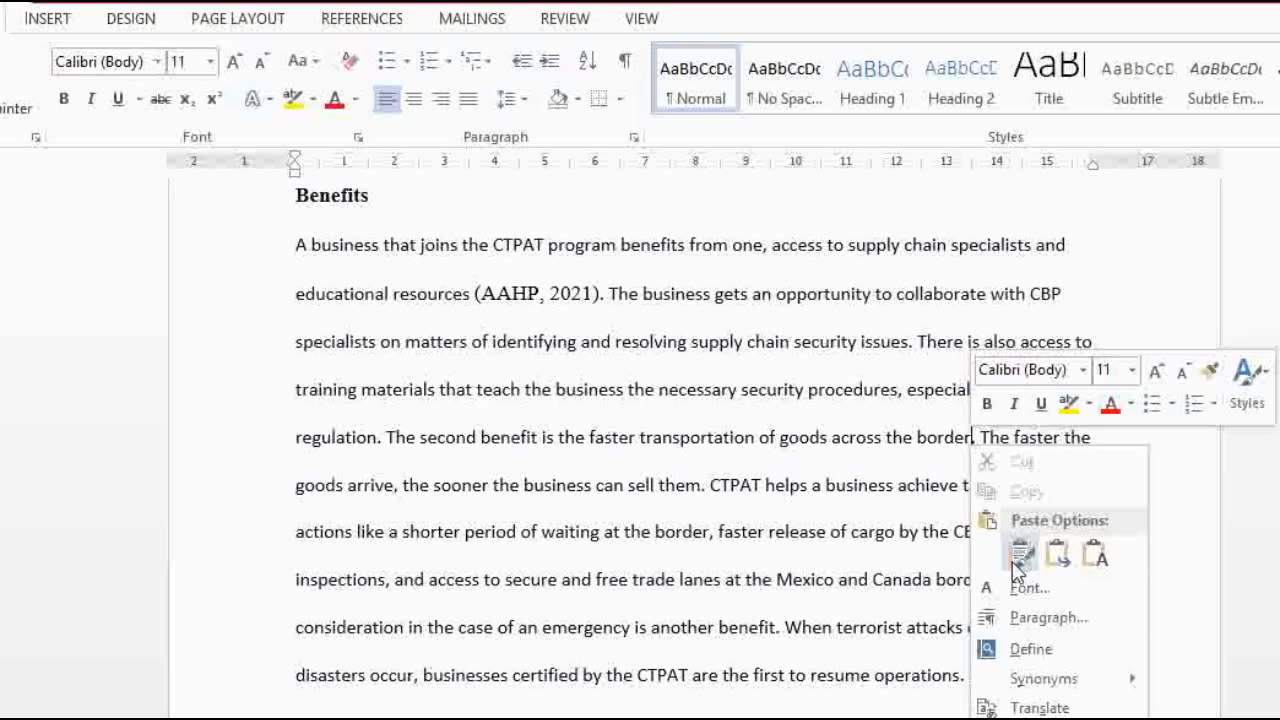
{"action": "left_click", "coordinate": [1020, 555]}
{"action": "key", "text": "BackSpace"}
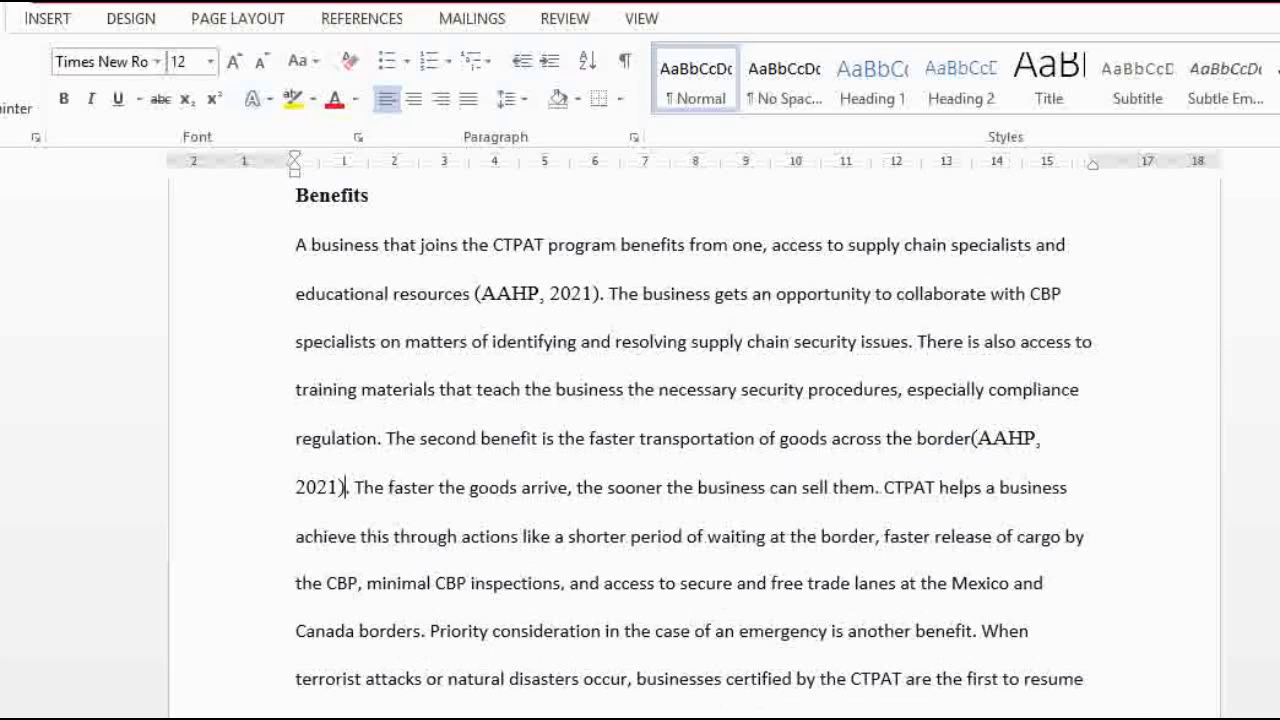
{"action": "left_click", "coordinate": [680, 470]}
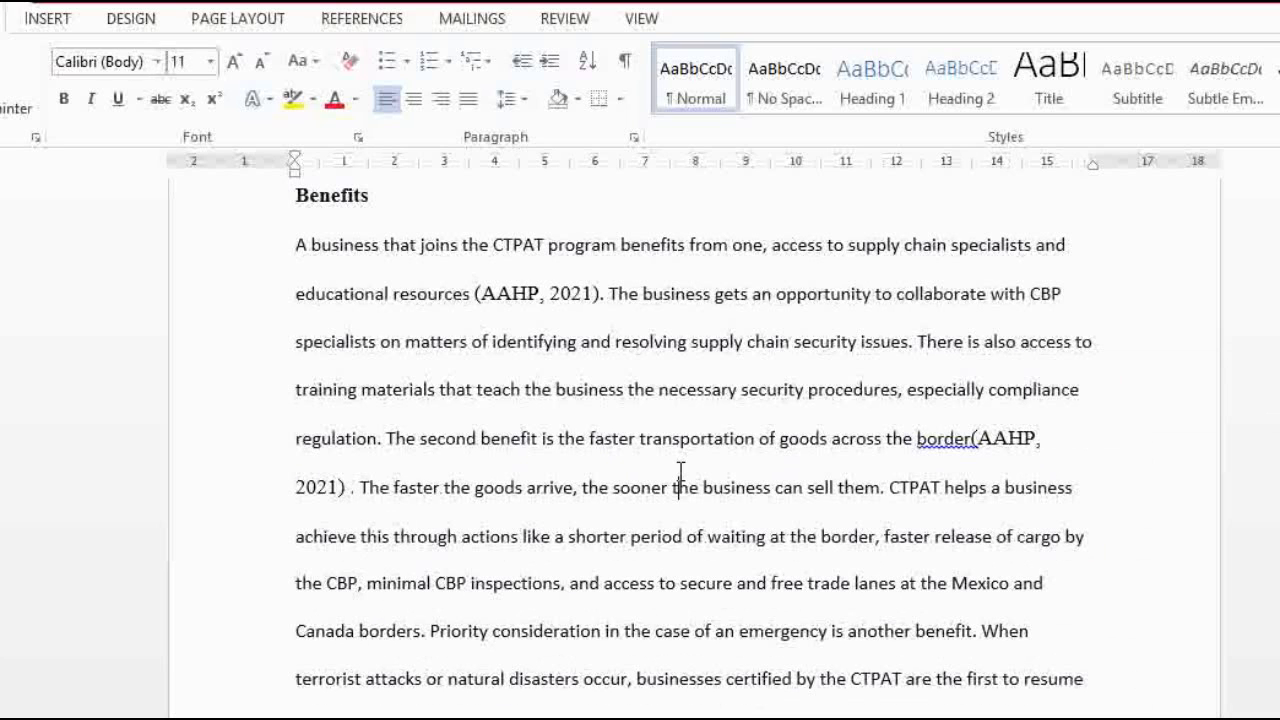
Paste the (AAHP, 2021) citation with source formatting after "growth potential", rejoin the split paragraph and put a space before the citation
{"action": "scroll", "coordinate": [680, 470], "scroll_direction": "down", "scroll_amount": 2}
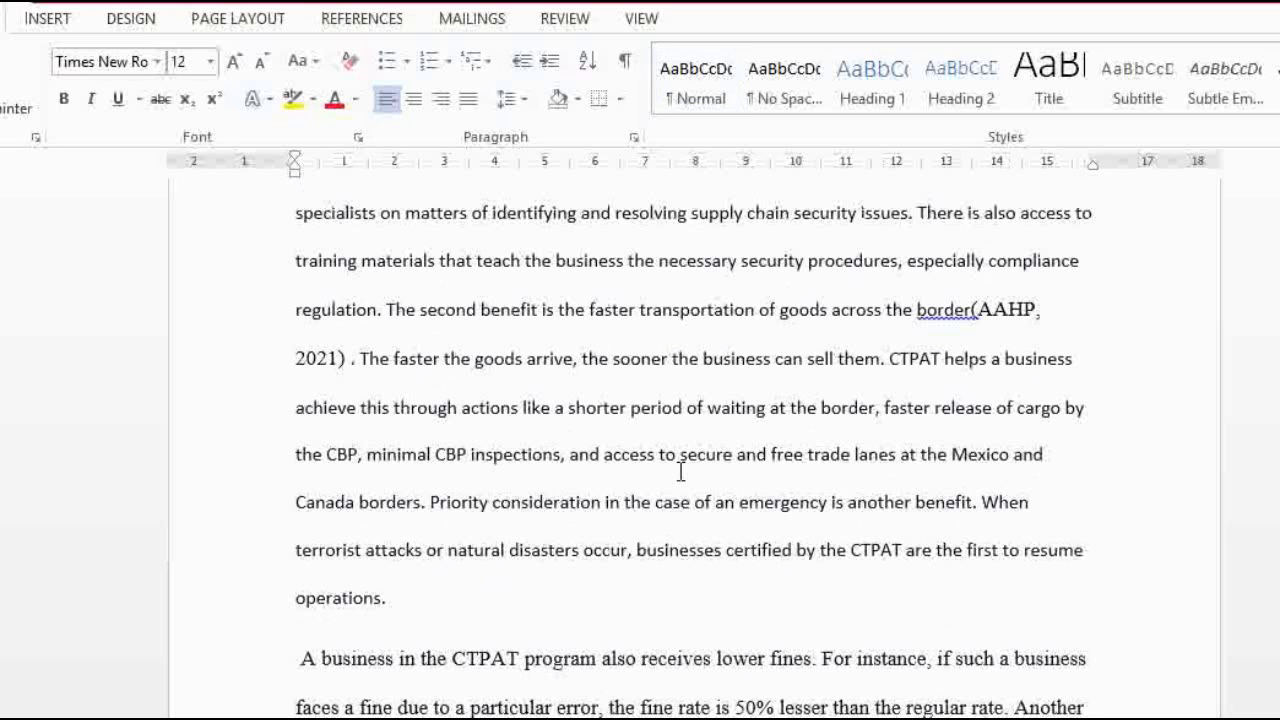
{"action": "scroll", "coordinate": [680, 470], "scroll_direction": "down", "scroll_amount": 8}
{"action": "scroll", "coordinate": [680, 470], "scroll_direction": "up", "scroll_amount": 1}
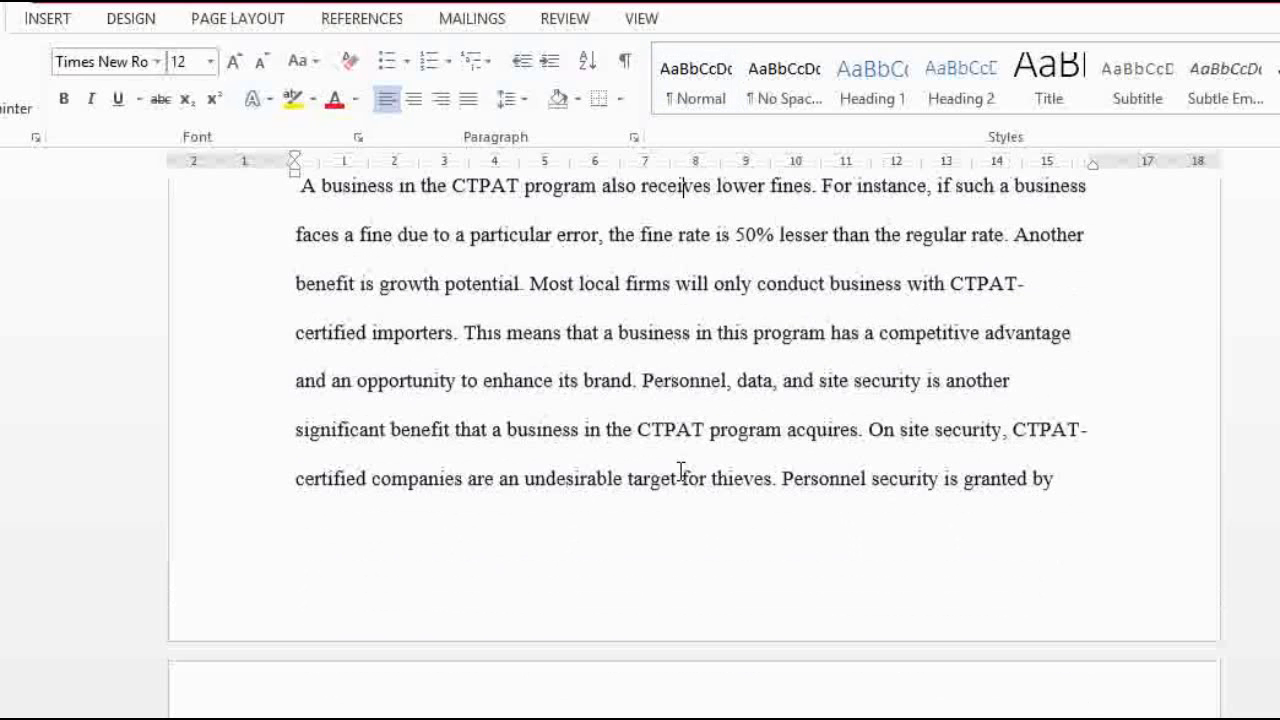
{"action": "scroll", "coordinate": [517, 432], "scroll_direction": "up", "scroll_amount": 2}
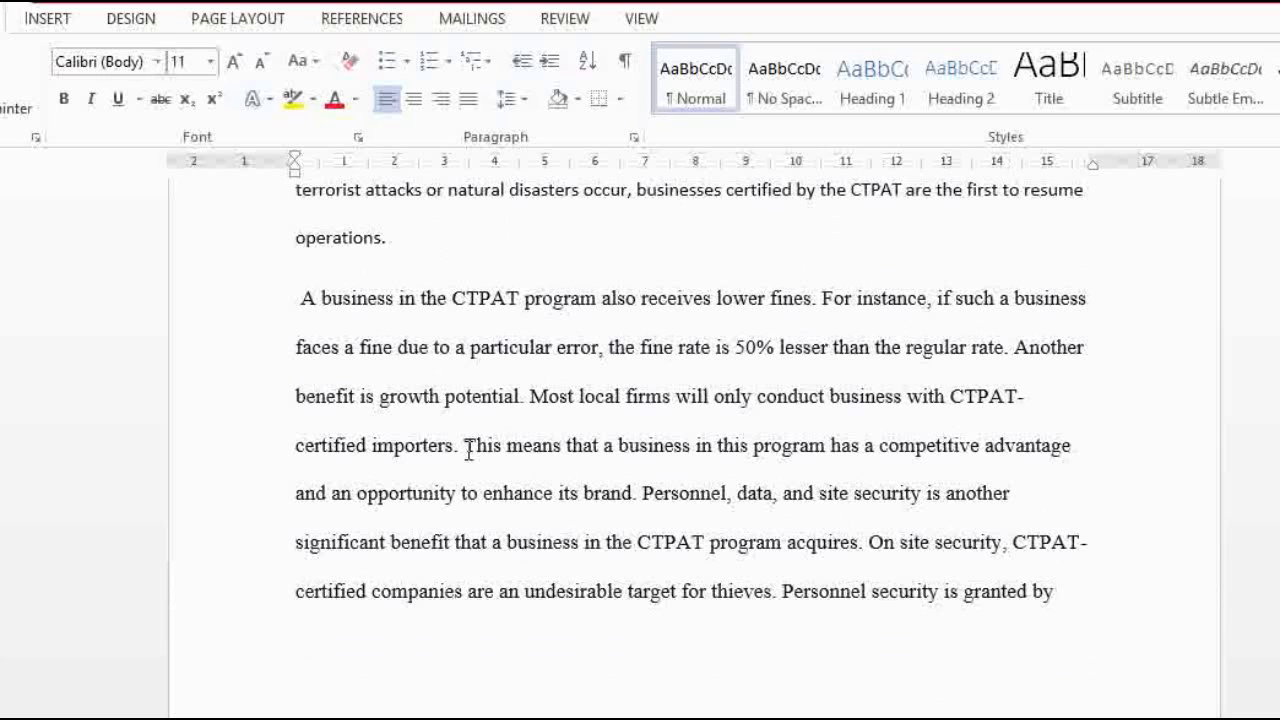
{"action": "right_click", "coordinate": [524, 404]}
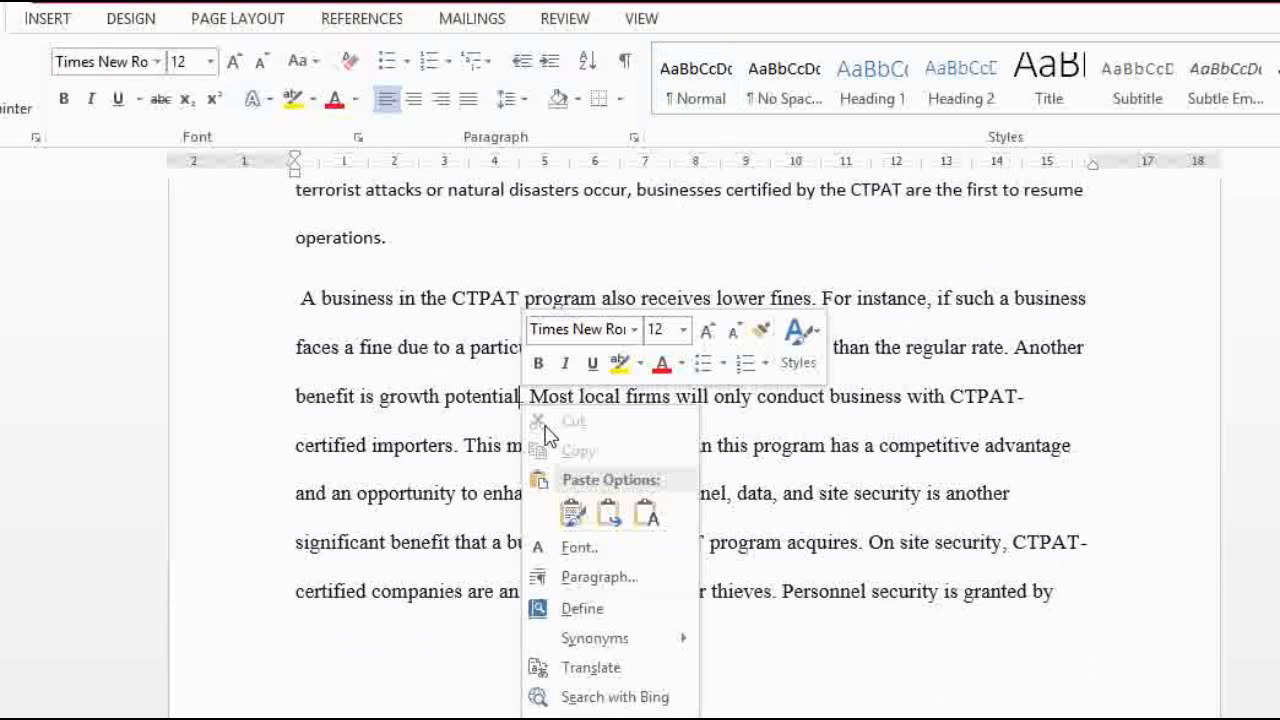
{"action": "left_click", "coordinate": [572, 514]}
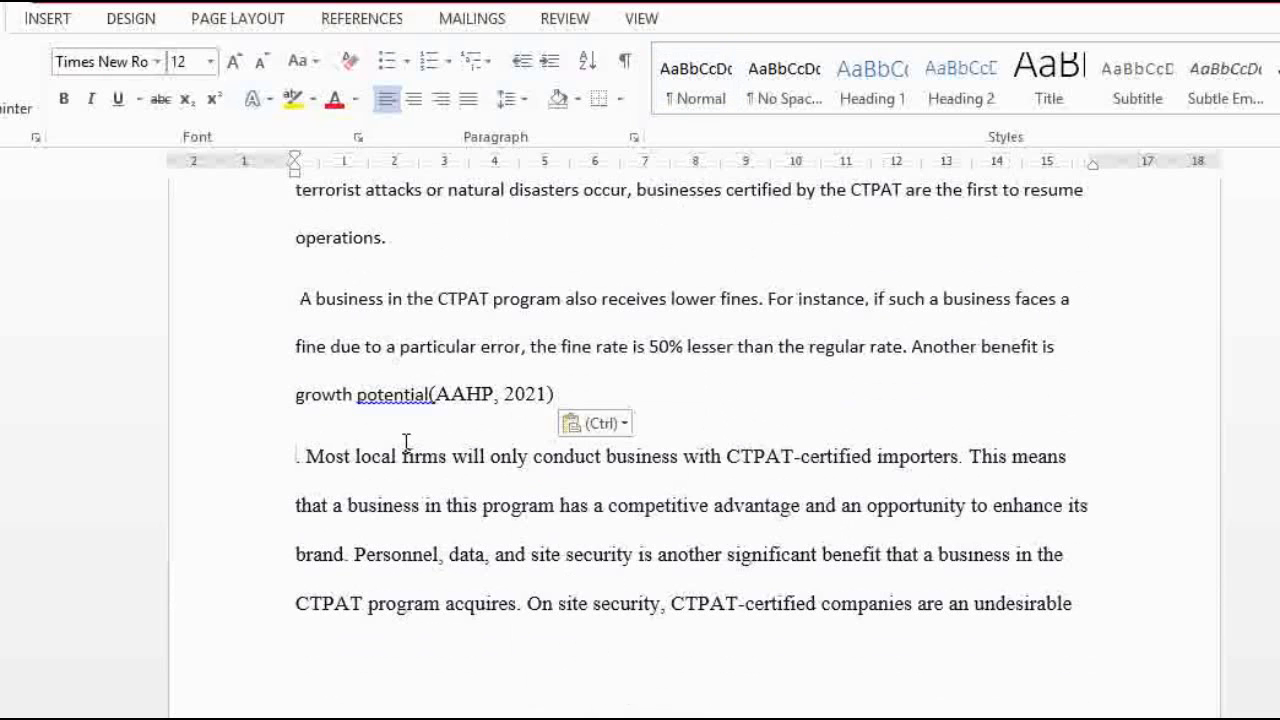
{"action": "key", "text": "BackSpace"}
{"action": "left_click", "coordinate": [431, 396]}
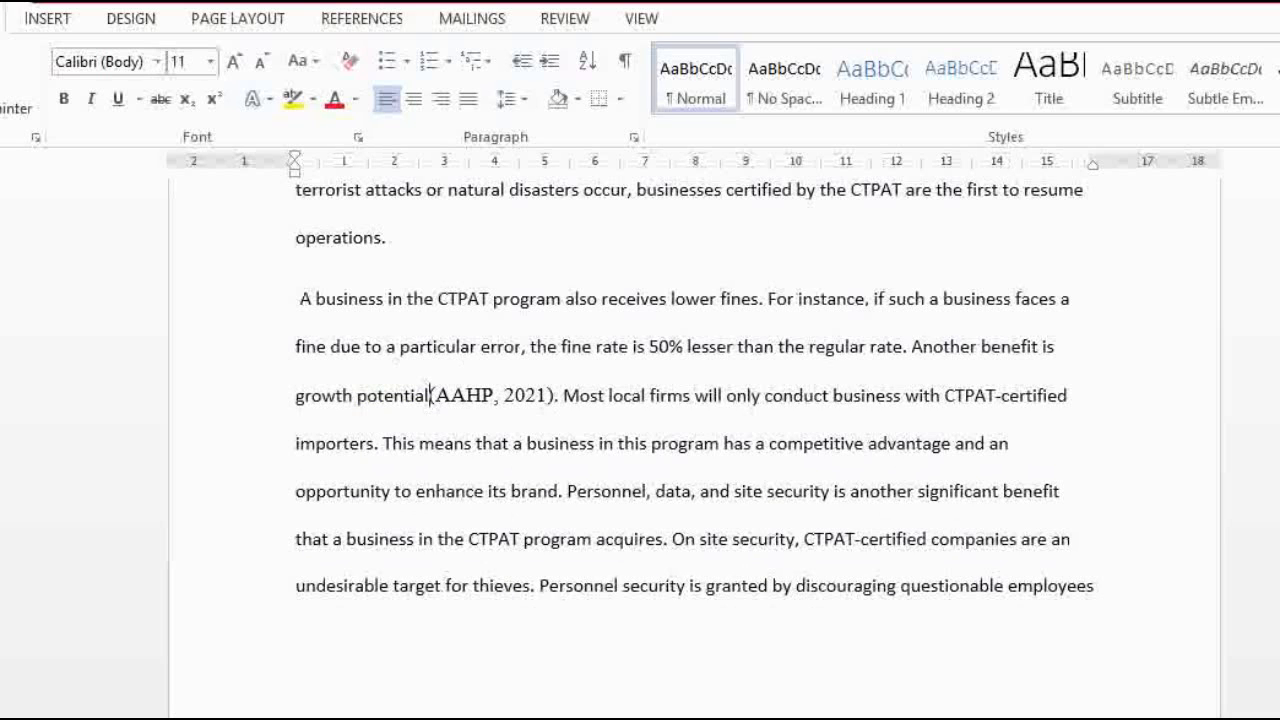
Review the remaining body text and the entries in the reference list at the end of the document
{"action": "scroll", "coordinate": [512, 456], "scroll_direction": "down", "scroll_amount": 2}
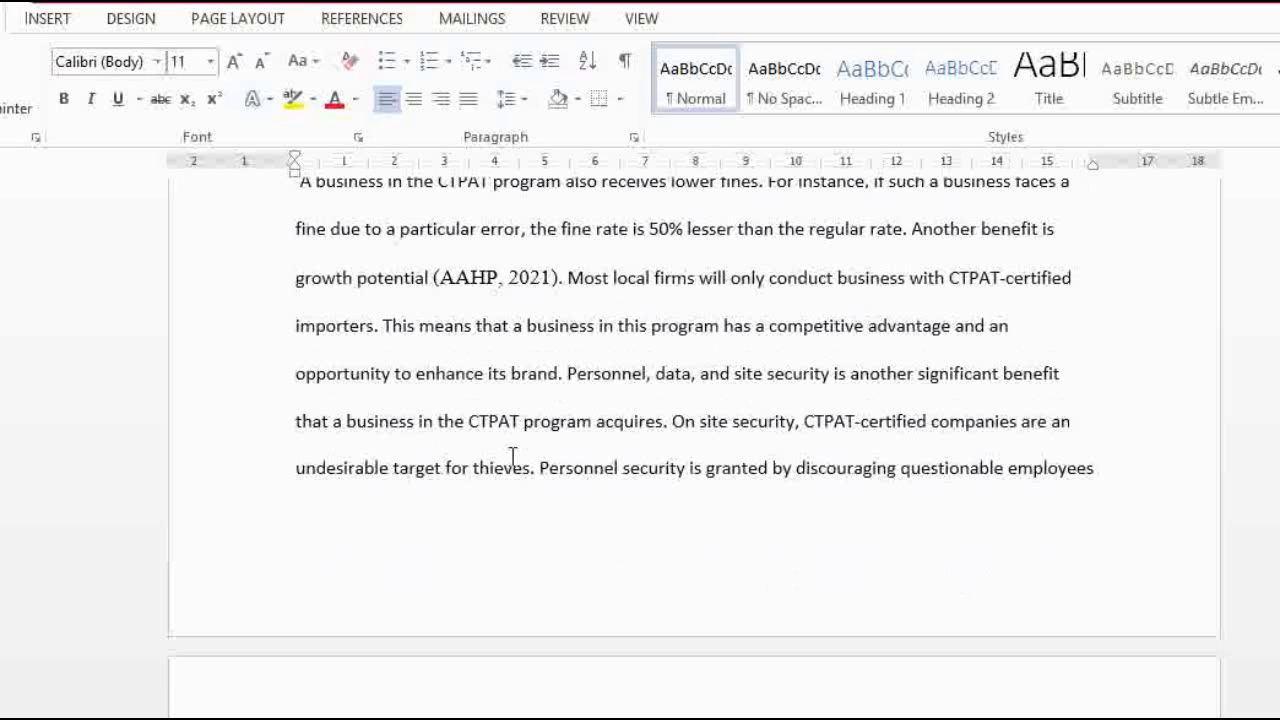
{"action": "scroll", "coordinate": [512, 456], "scroll_direction": "down", "scroll_amount": 10}
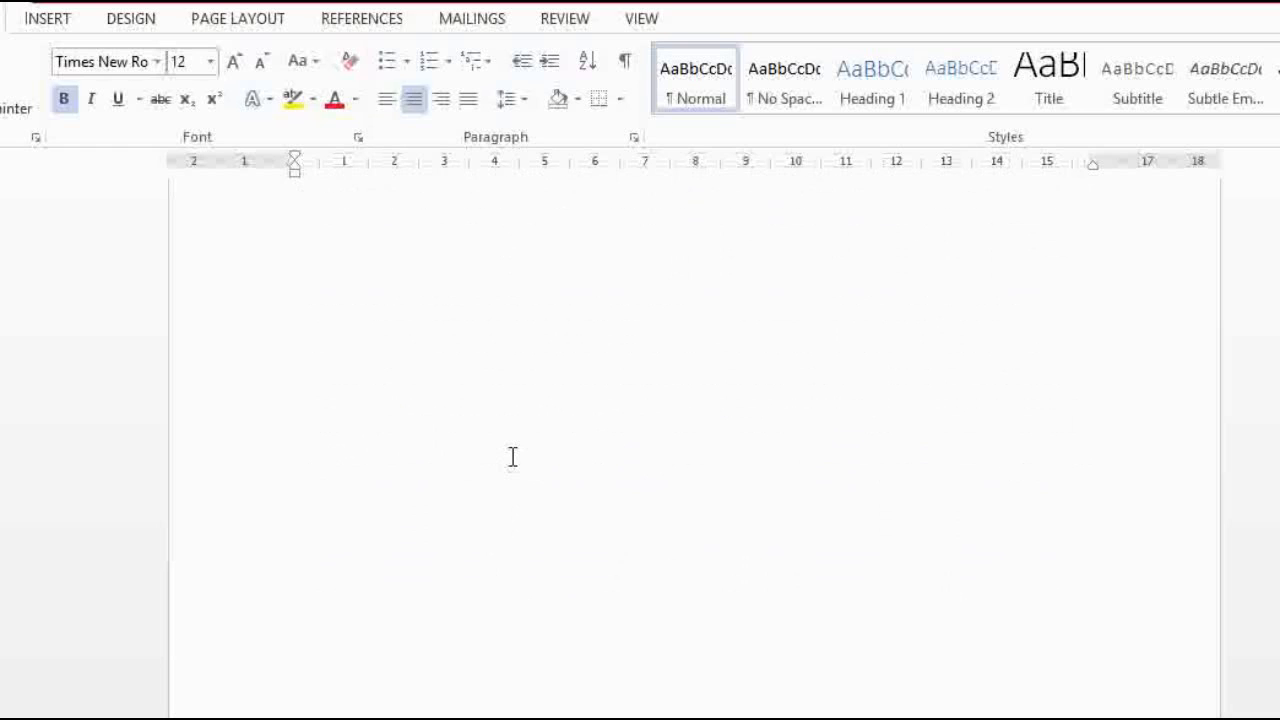
{"action": "key", "text": "Down"}
{"action": "key", "text": "Down"}
{"action": "key", "text": "Down"}
{"action": "key", "text": "Down"}
{"action": "key", "text": "Down"}
{"action": "key", "text": "Down"}
{"action": "key", "text": "Down"}
{"action": "key", "text": "Down"}
{"action": "key", "text": "Down"}
{"action": "key", "text": "Down"}
{"action": "key", "text": "Down"}
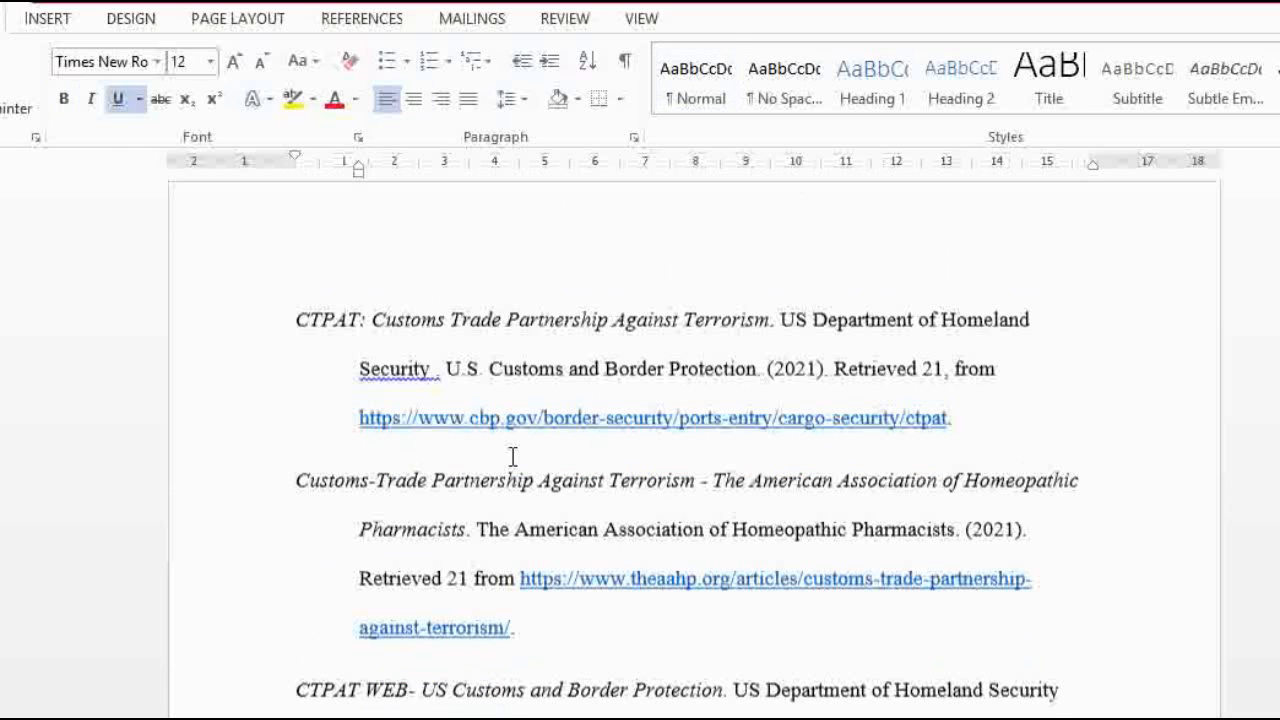
{"action": "scroll", "coordinate": [512, 456], "scroll_direction": "down", "scroll_amount": 1}
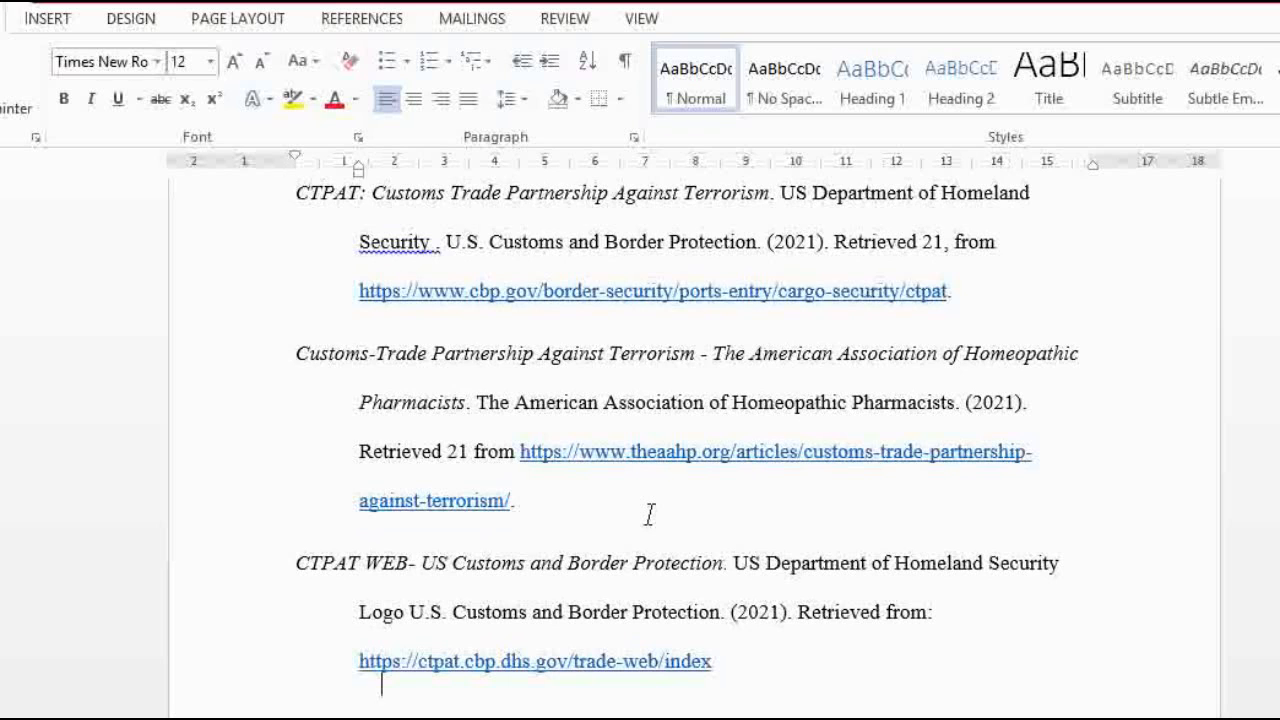
Open the header of the title page and insert a Plain Number 3 page number at the top of the page
{"action": "scroll", "coordinate": [650, 514], "scroll_direction": "up", "scroll_amount": 10}
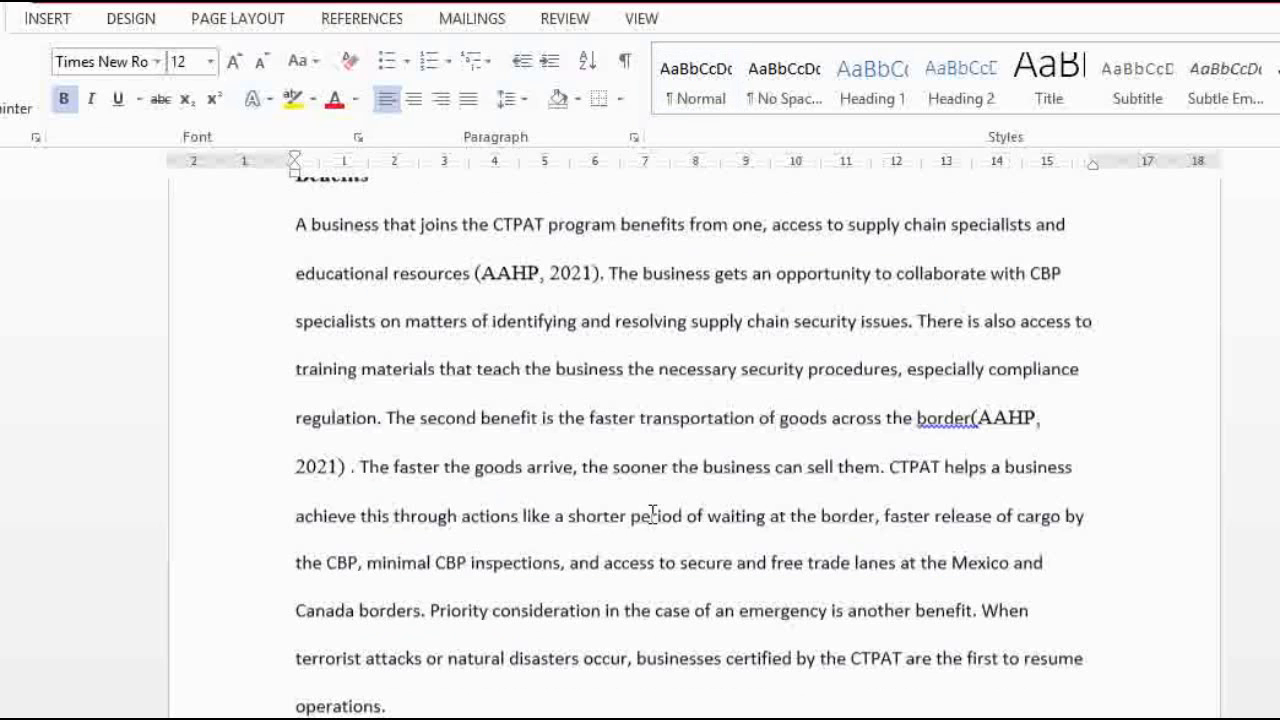
{"action": "scroll", "coordinate": [652, 514], "scroll_direction": "up", "scroll_amount": 3}
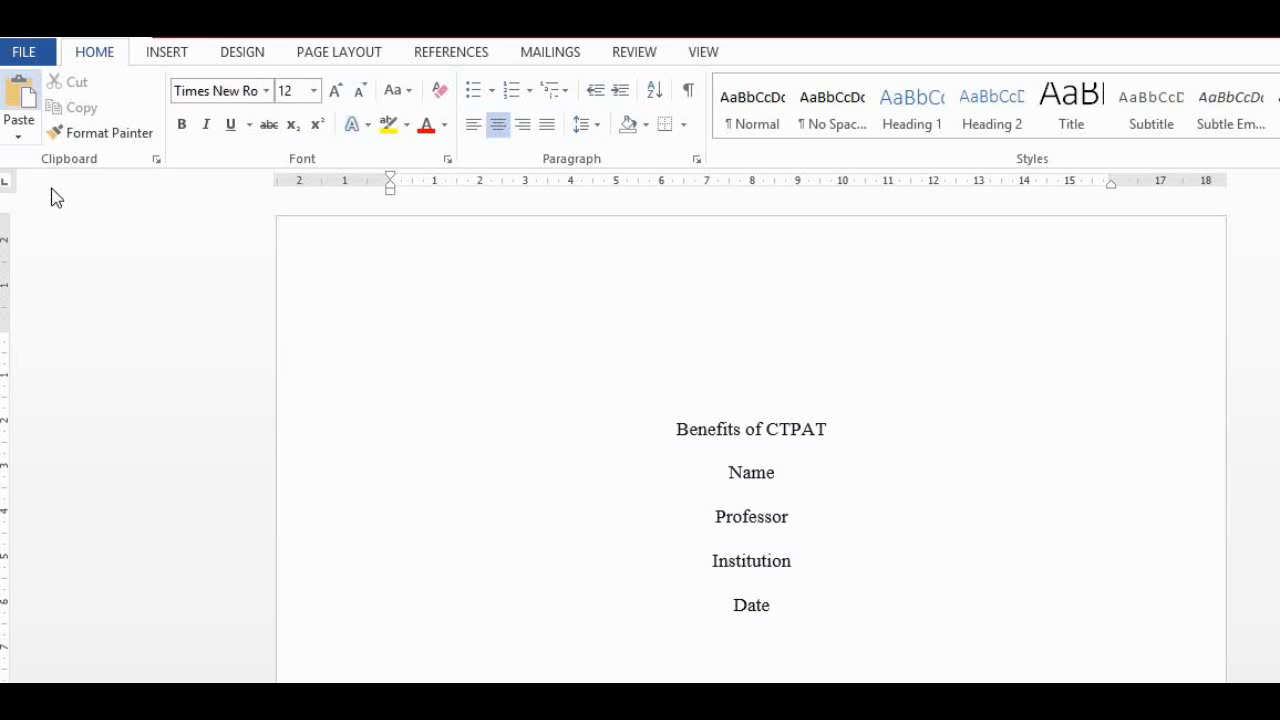
{"action": "left_click", "coordinate": [729, 326]}
{"action": "double_click", "coordinate": [729, 326]}
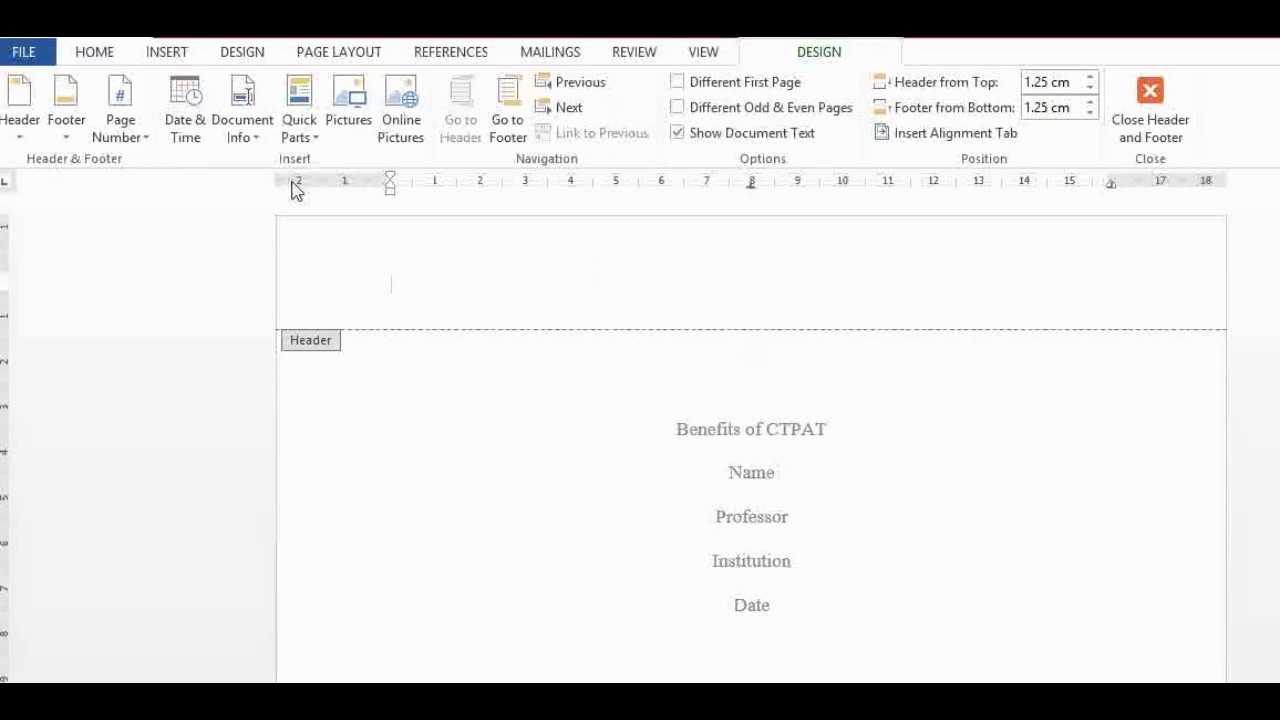
{"action": "left_click", "coordinate": [148, 146]}
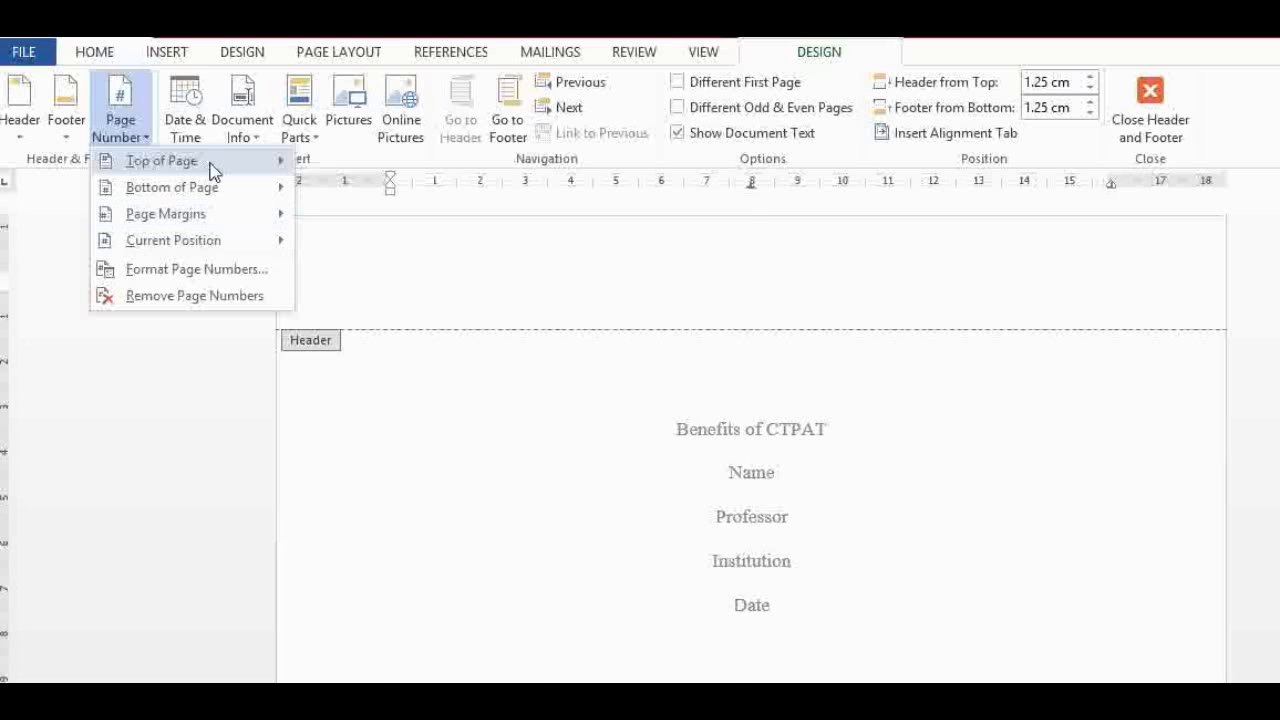
{"action": "mouse_move", "coordinate": [207, 166]}
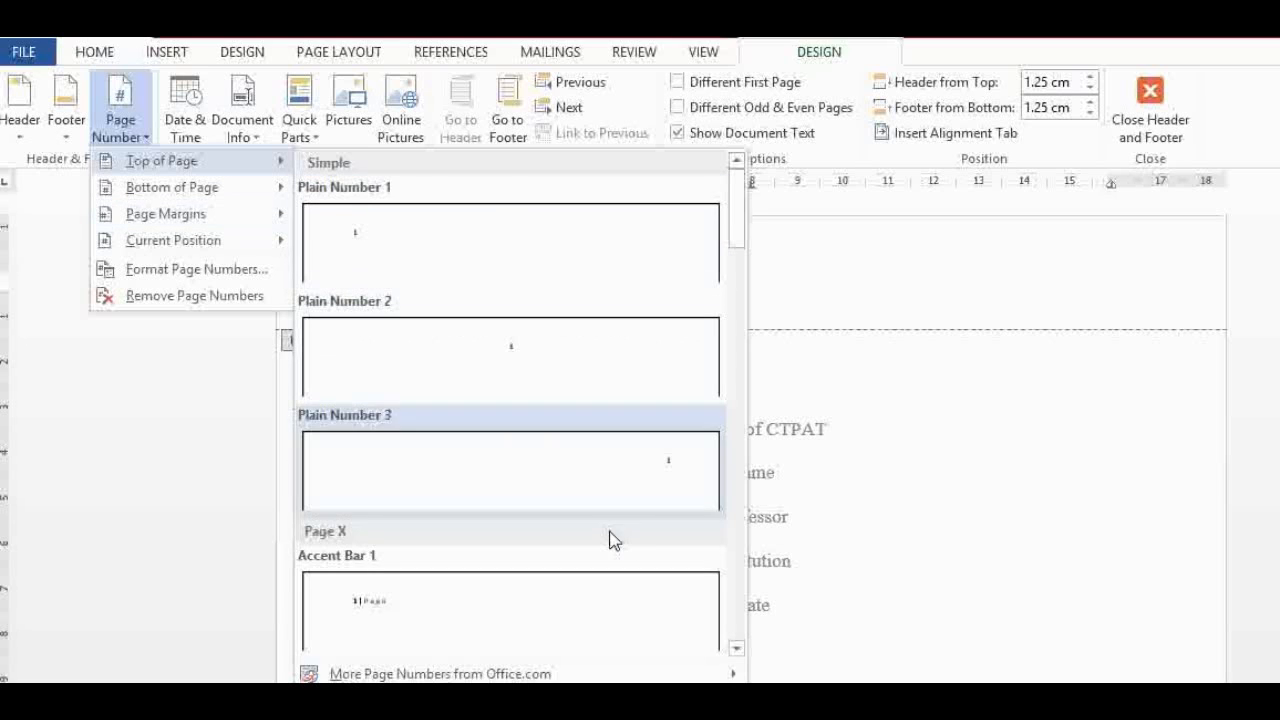
{"action": "left_click", "coordinate": [583, 503]}
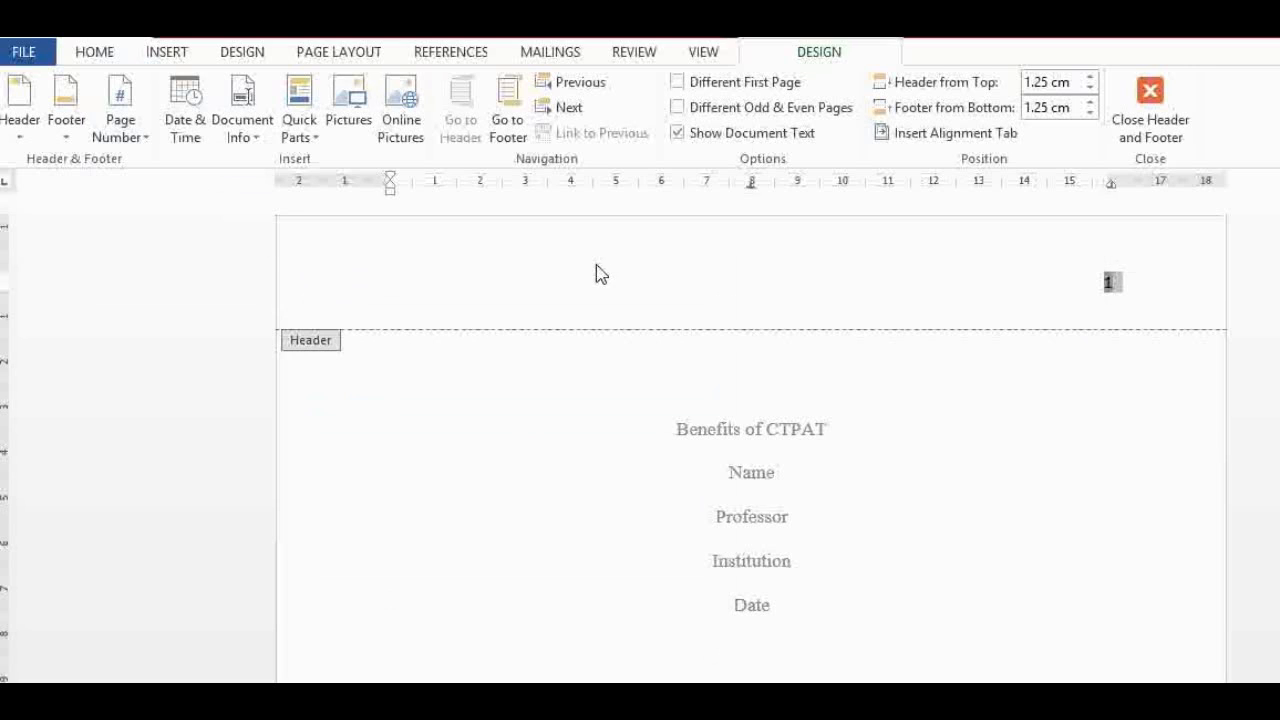
Format the header page number in Times New Roman, size 12
{"action": "left_click", "coordinate": [95, 52]}
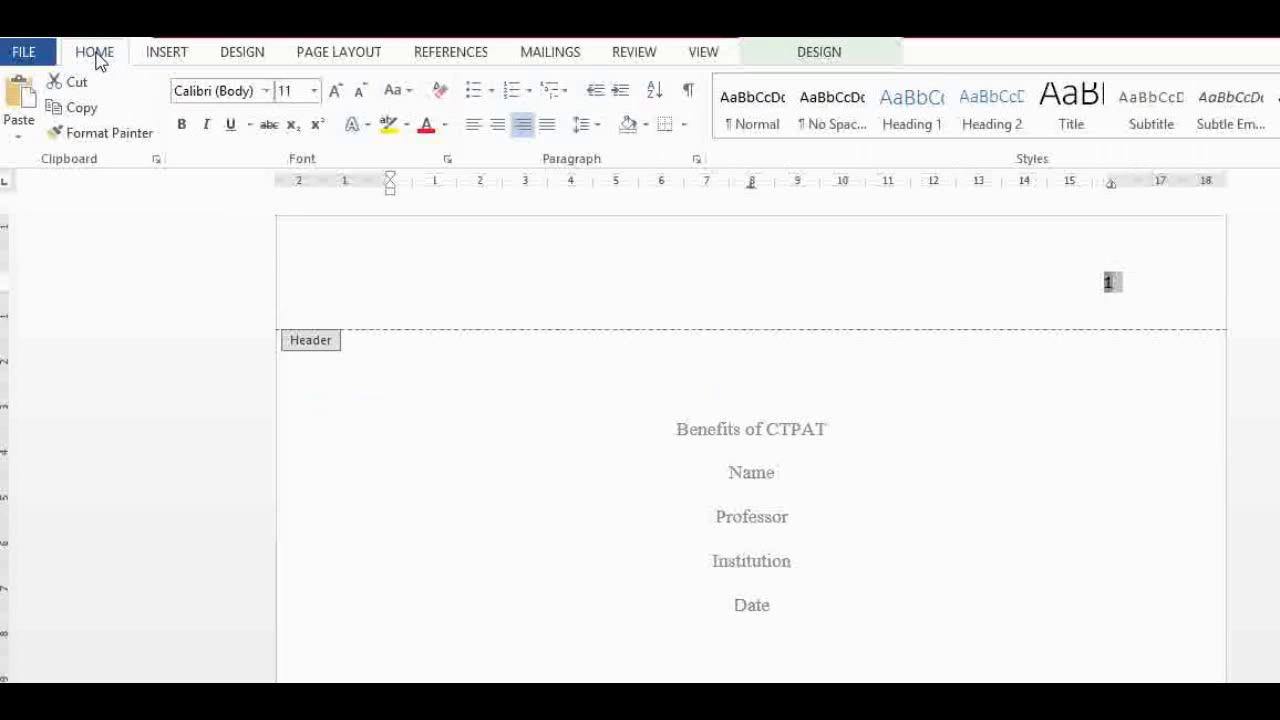
{"action": "left_click", "coordinate": [266, 91]}
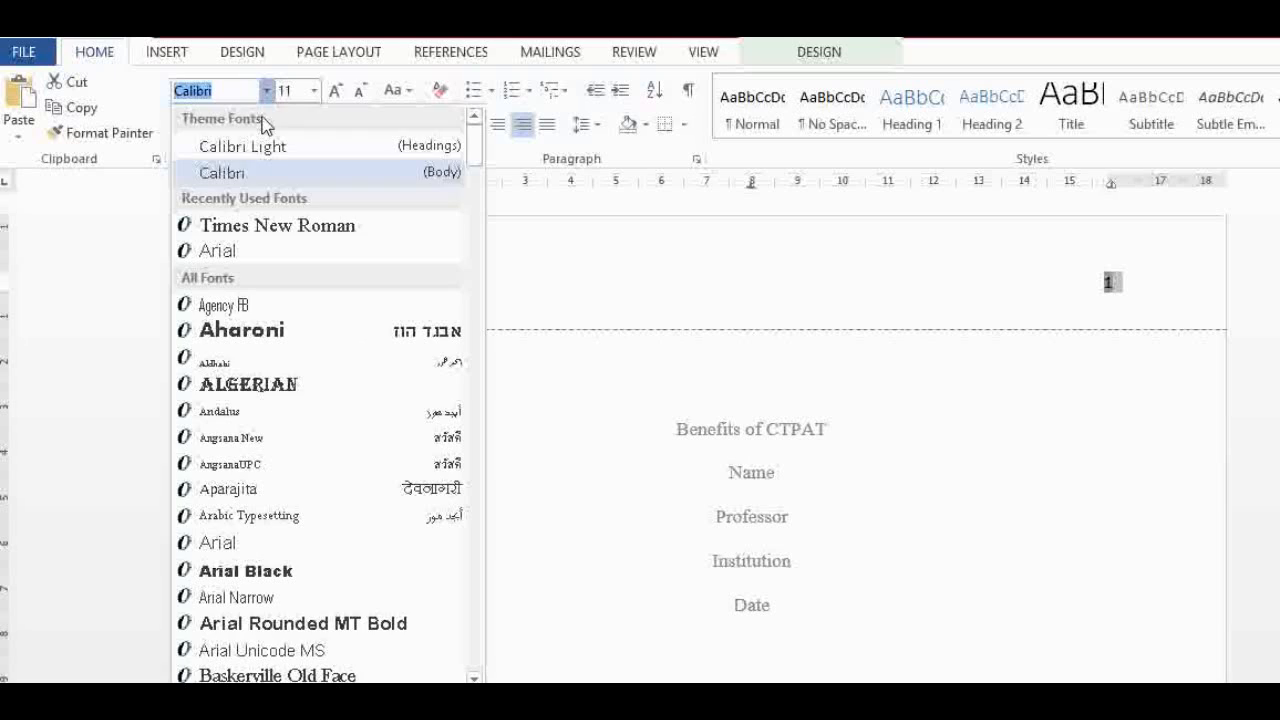
{"action": "left_click", "coordinate": [245, 226]}
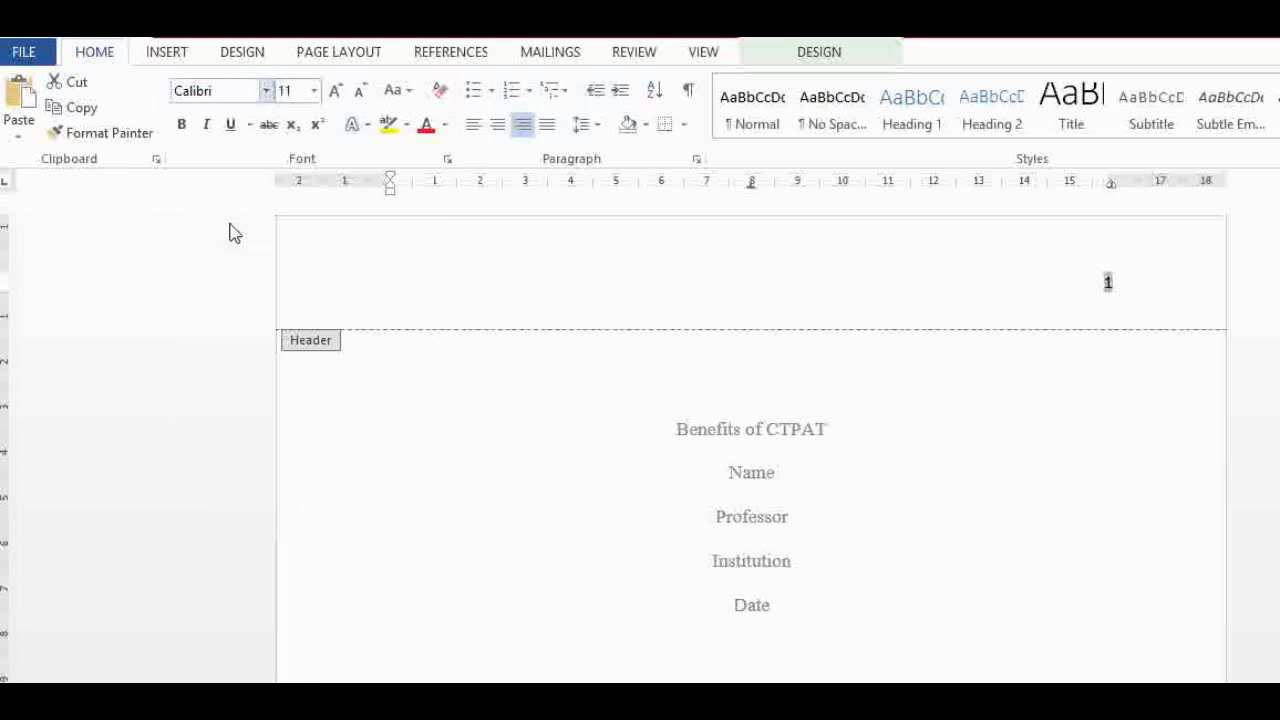
{"action": "left_click", "coordinate": [316, 92]}
{"action": "left_click", "coordinate": [285, 205]}
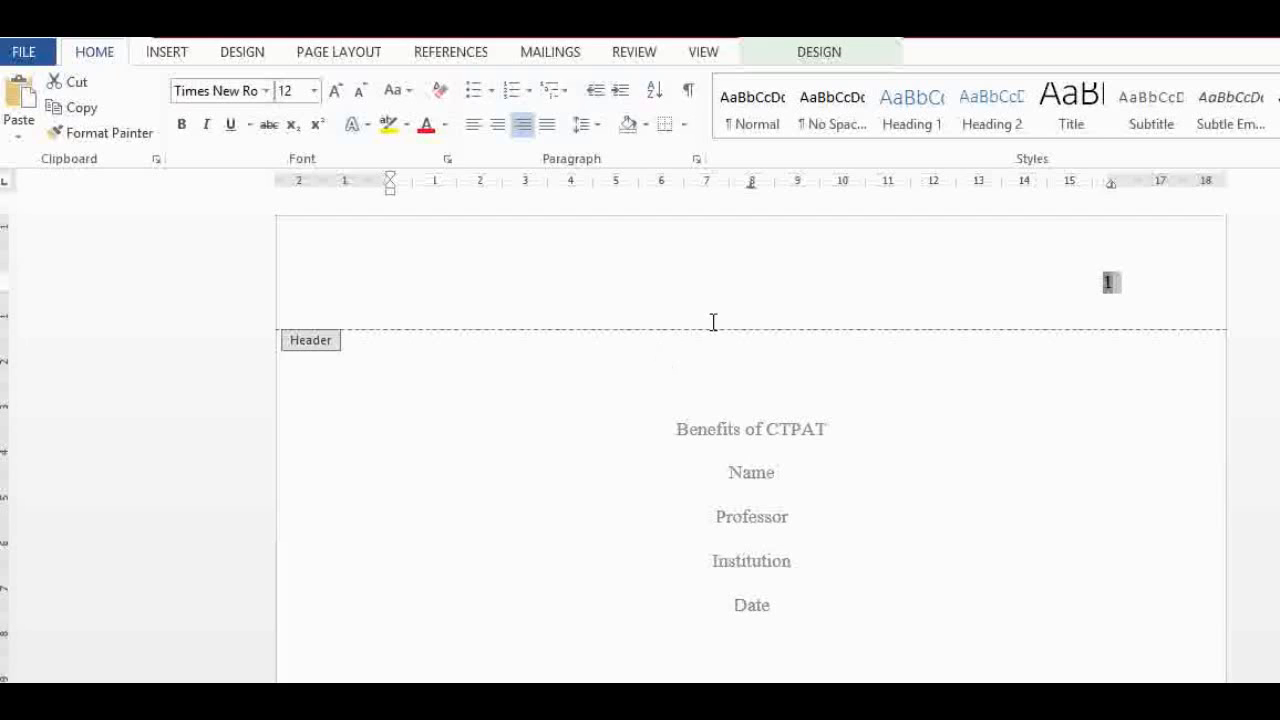
Add the running head "BENEFITS OF CTPAT" before the page number and format the whole header line in Times New Roman, size 12
{"action": "left_click", "coordinate": [1055, 289]}
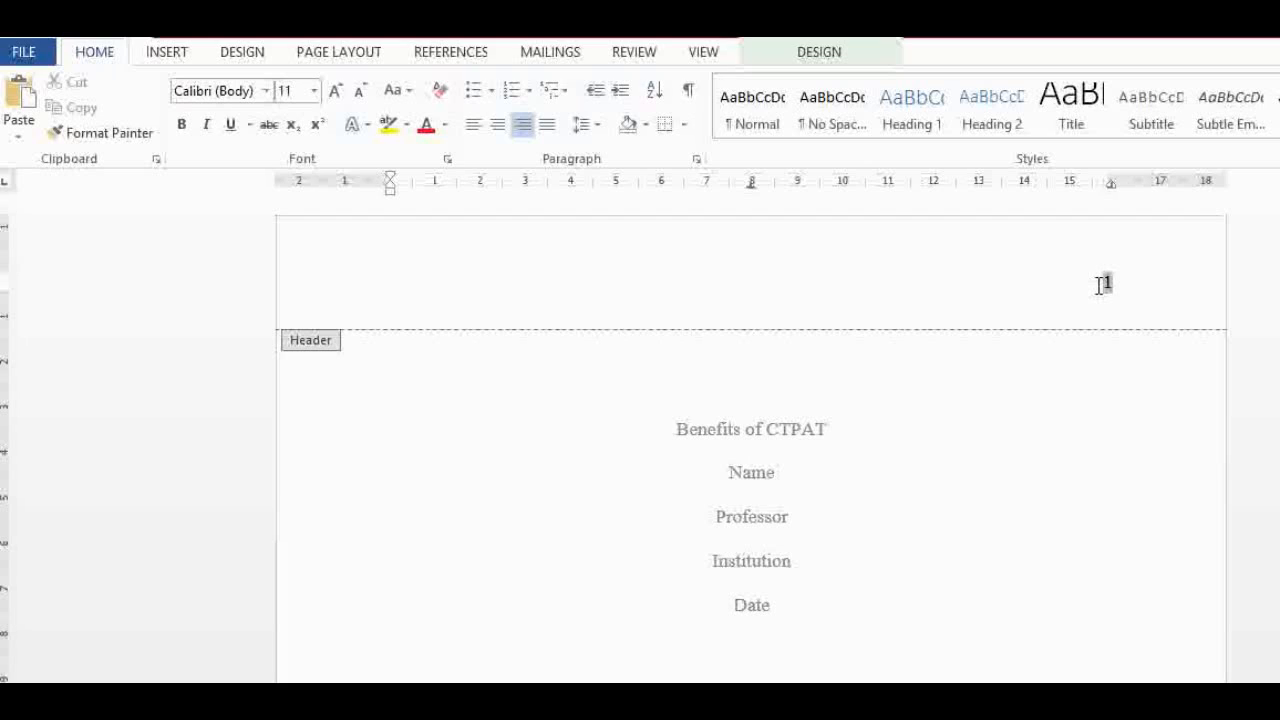
{"action": "type", "text": "BENEFITS OF CTPAT"}
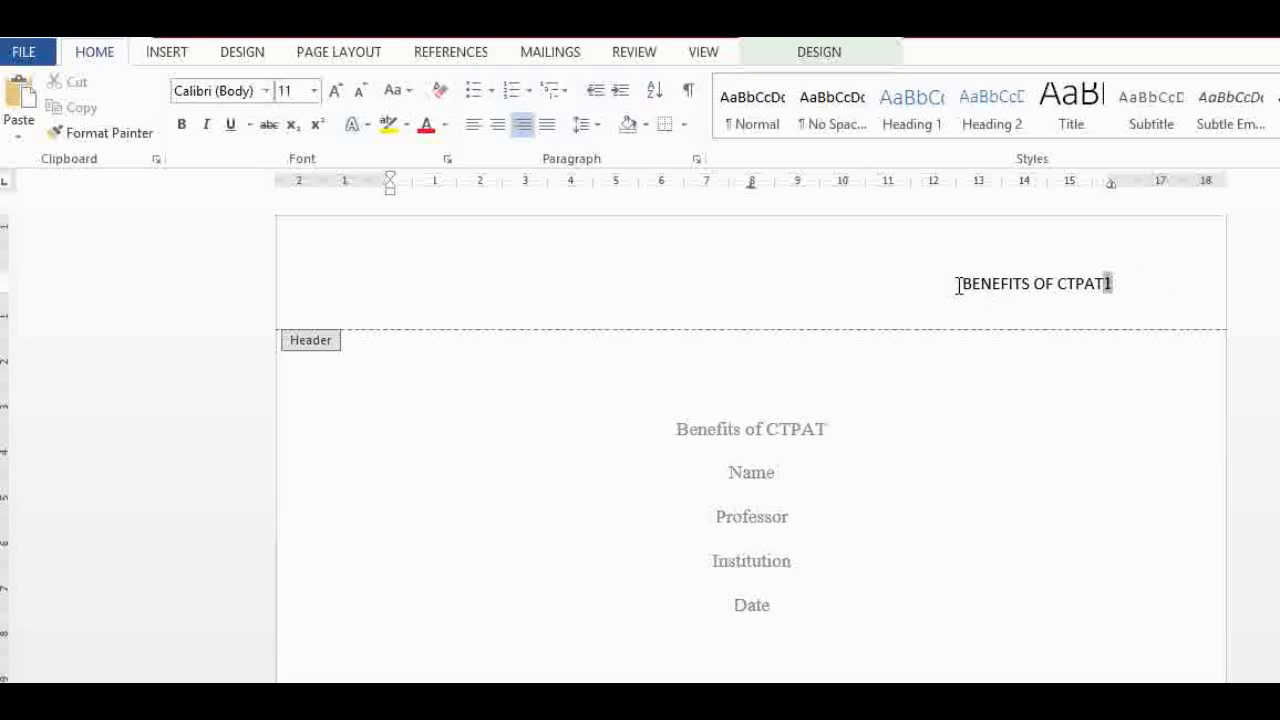
{"action": "left_click_drag", "start_coordinate": [958, 285], "coordinate": [1109, 283]}
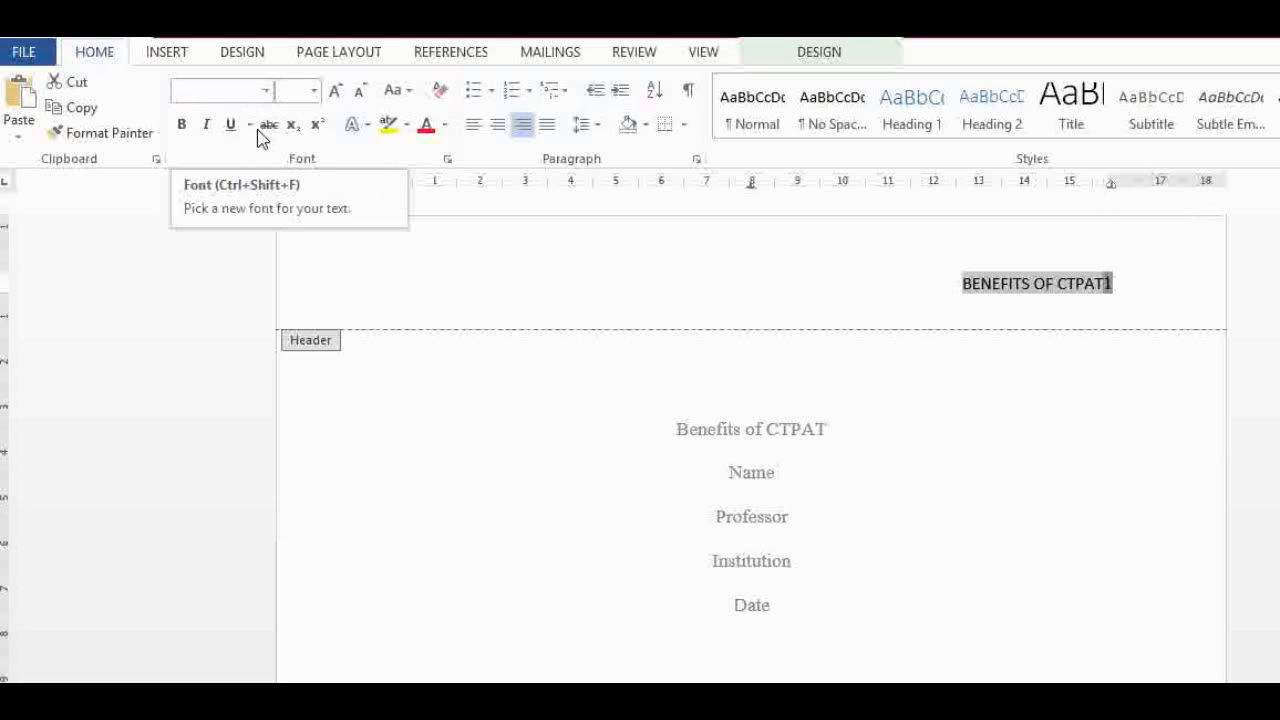
{"action": "left_click", "coordinate": [264, 92]}
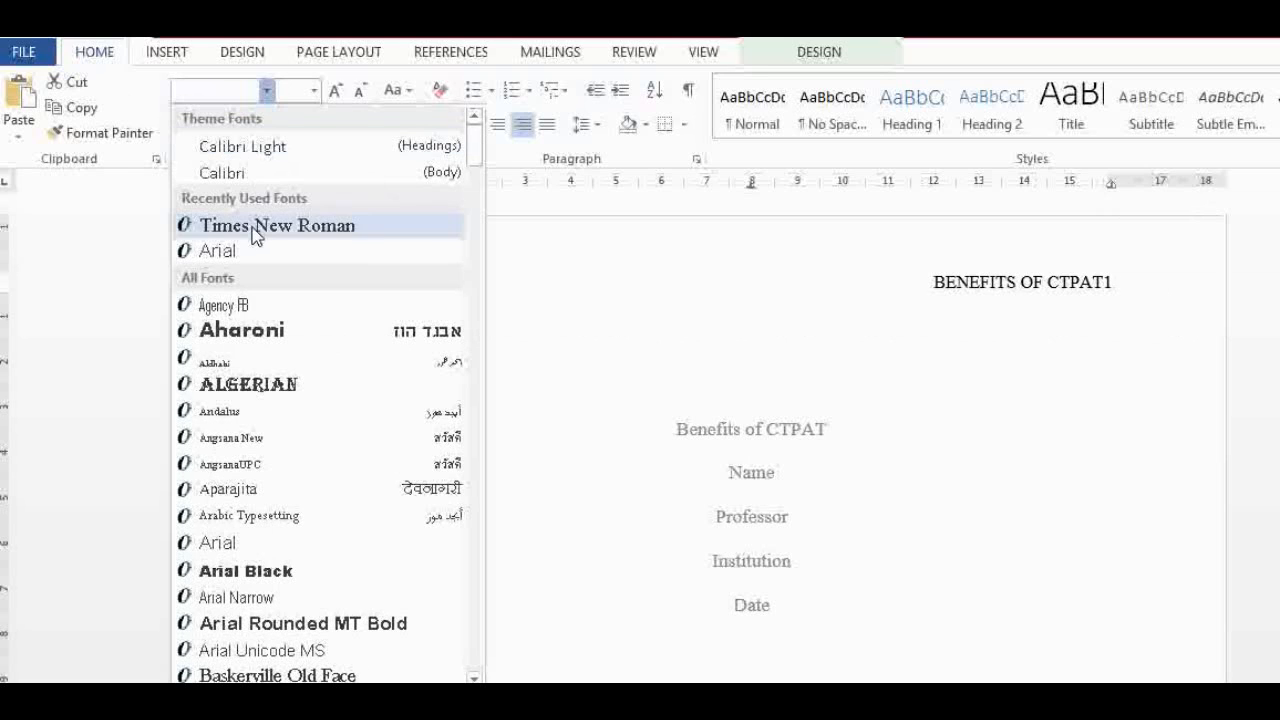
{"action": "left_click", "coordinate": [258, 222]}
{"action": "left_click", "coordinate": [314, 91]}
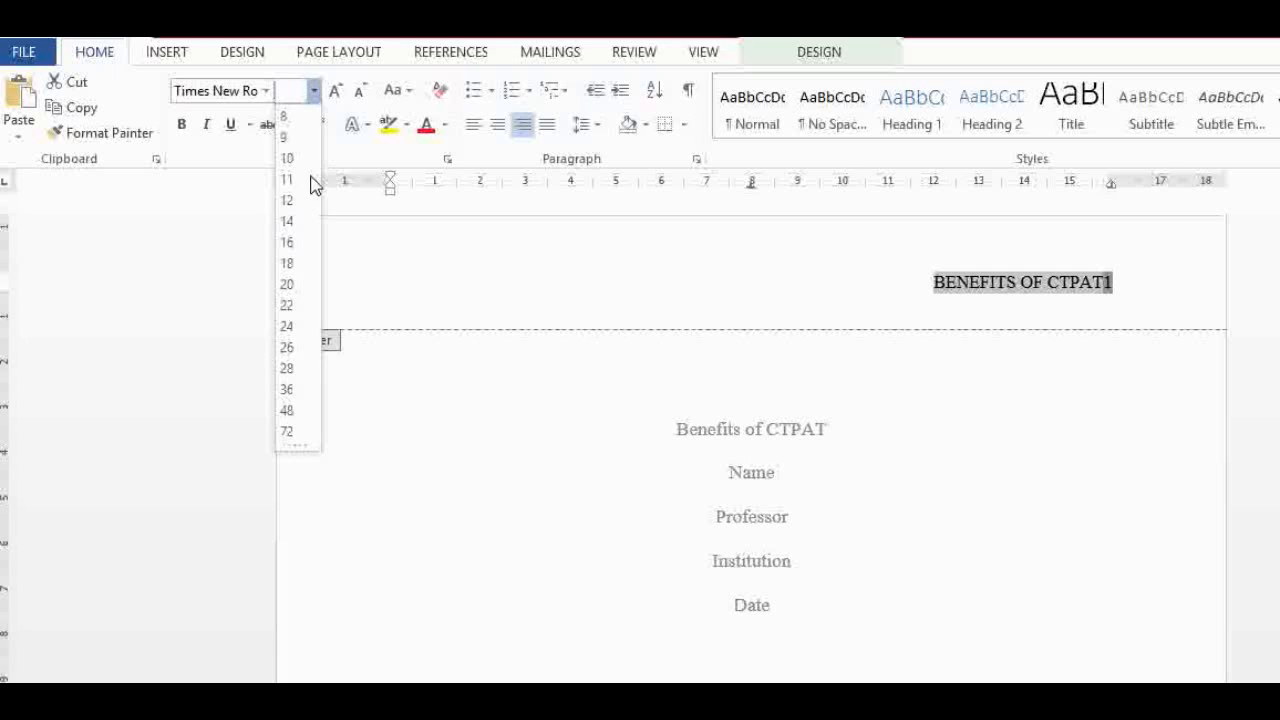
{"action": "left_click", "coordinate": [288, 200]}
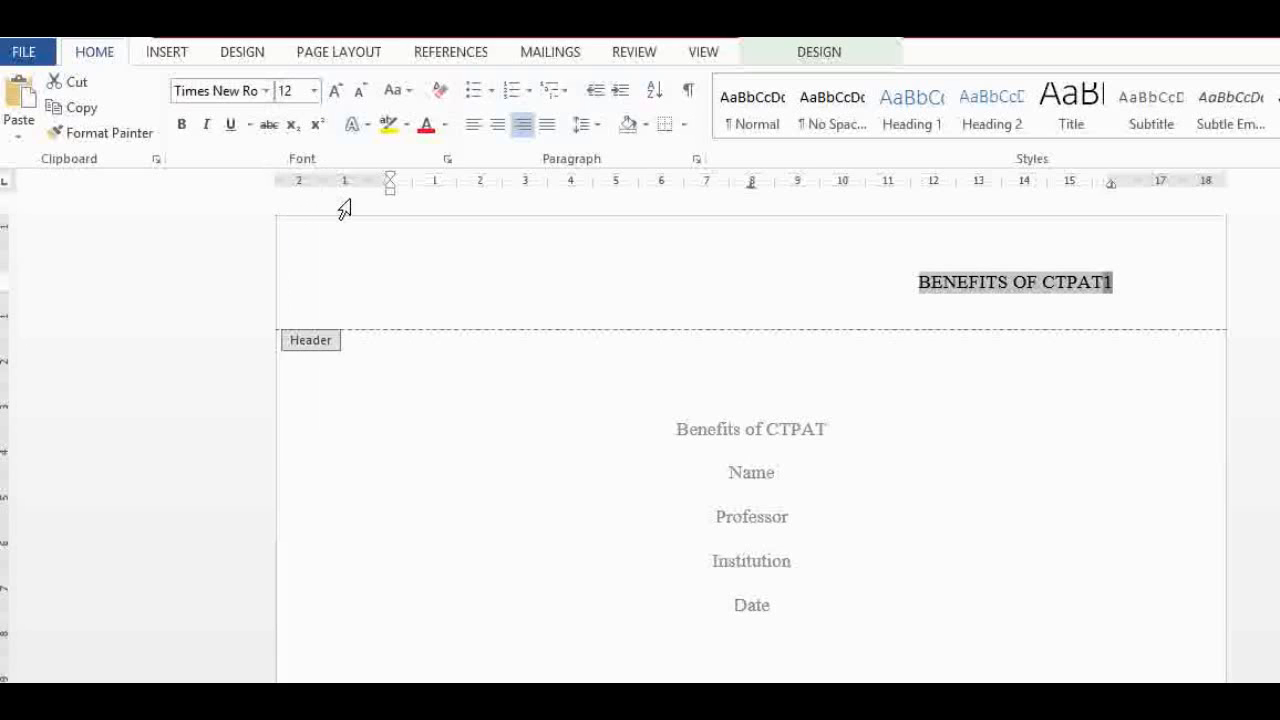
Space the running head out to the left margin, apart from the page number, and give the first page a different header
{"action": "left_click", "coordinate": [1104, 285]}
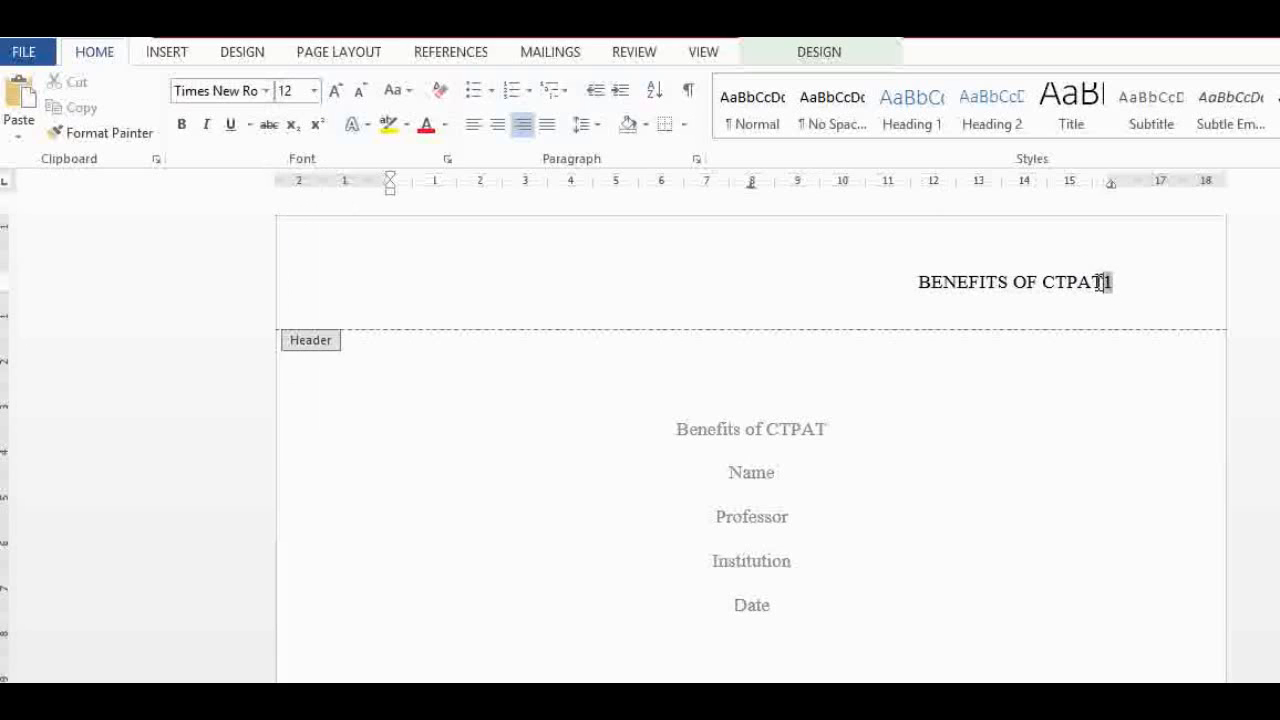
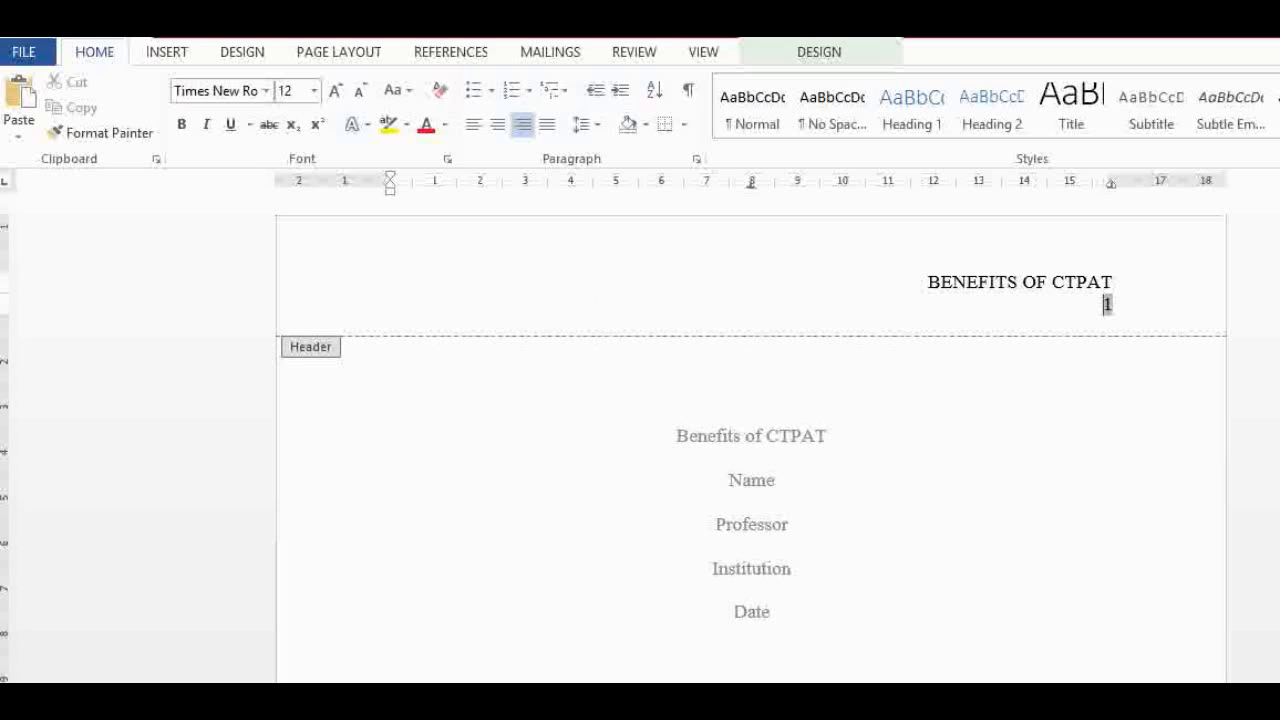
{"action": "key", "text": "BackSpace"}
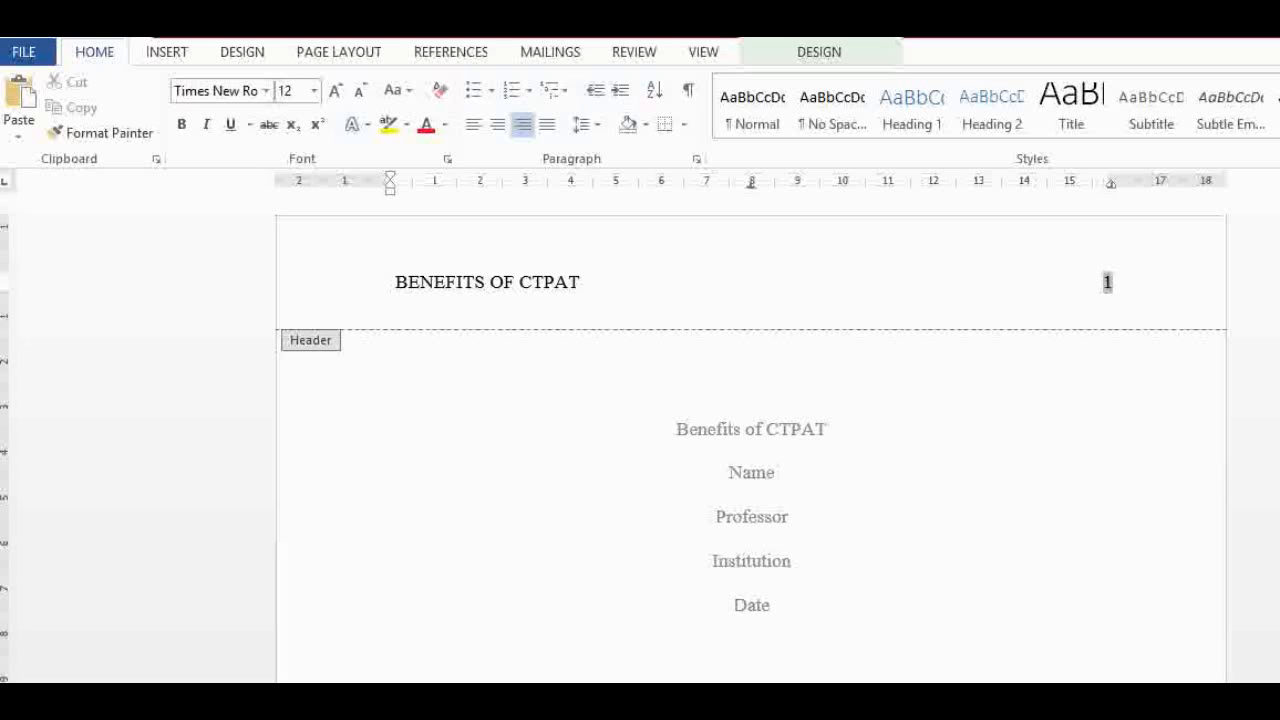
{"action": "left_click", "coordinate": [835, 50]}
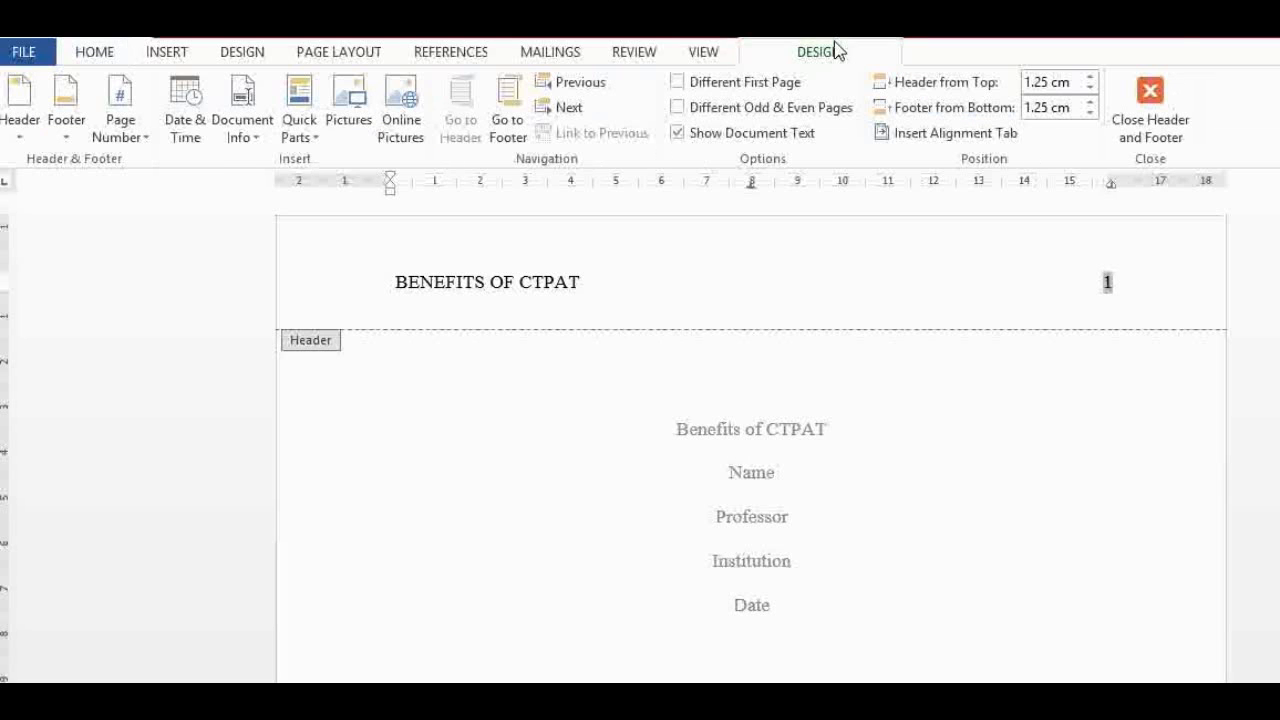
{"action": "left_click", "coordinate": [678, 86]}
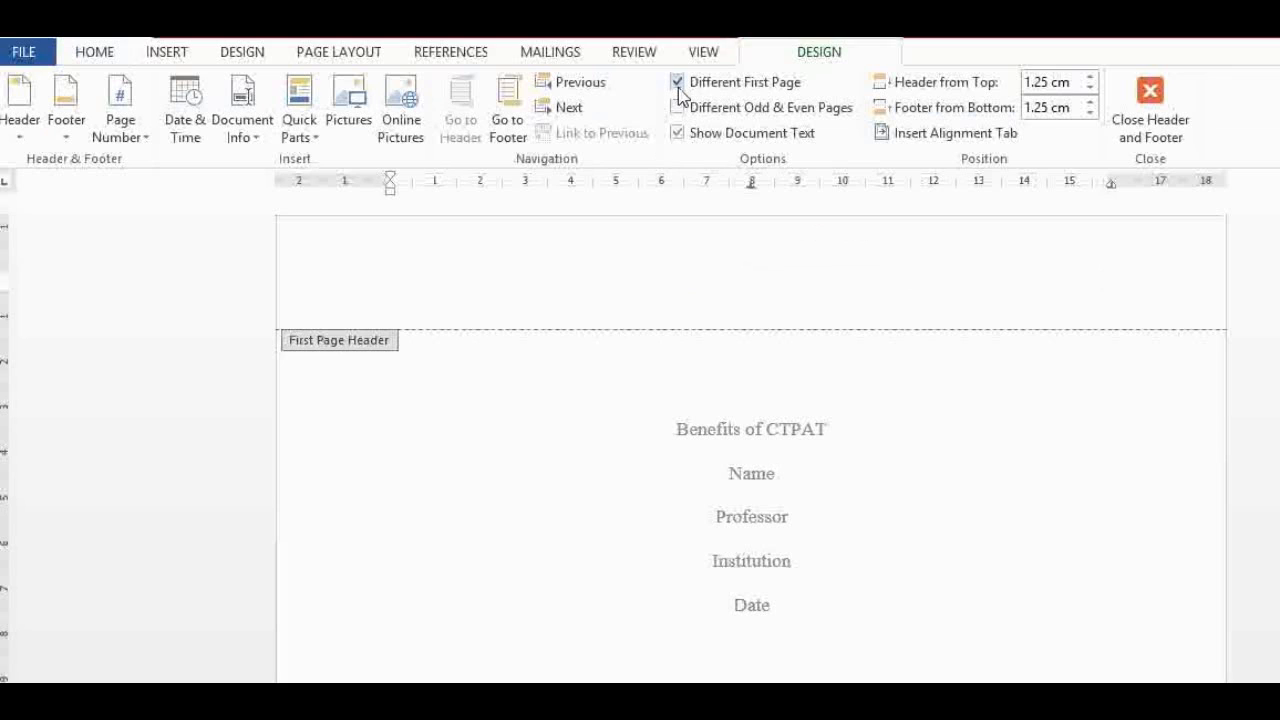
Insert a Plain Number 3 page number at the top of the page in the first page header
{"action": "left_click", "coordinate": [147, 140]}
{"action": "mouse_move", "coordinate": [222, 162]}
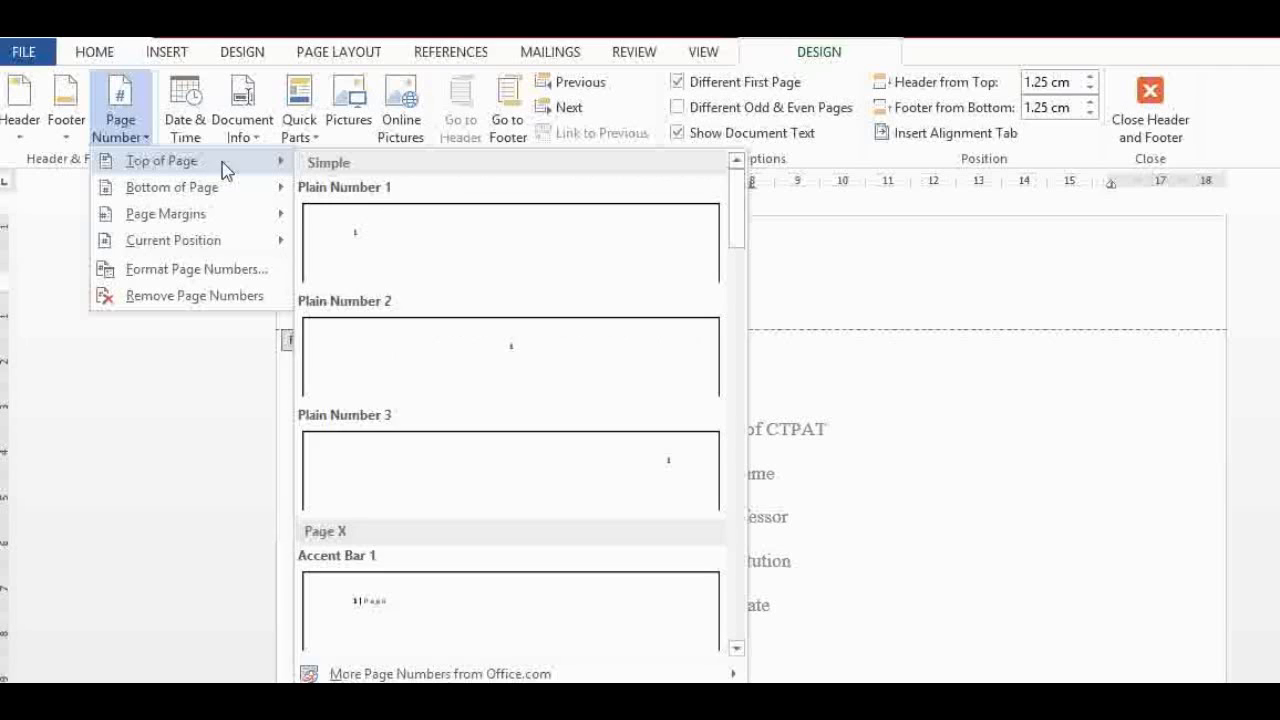
{"action": "left_click", "coordinate": [528, 484]}
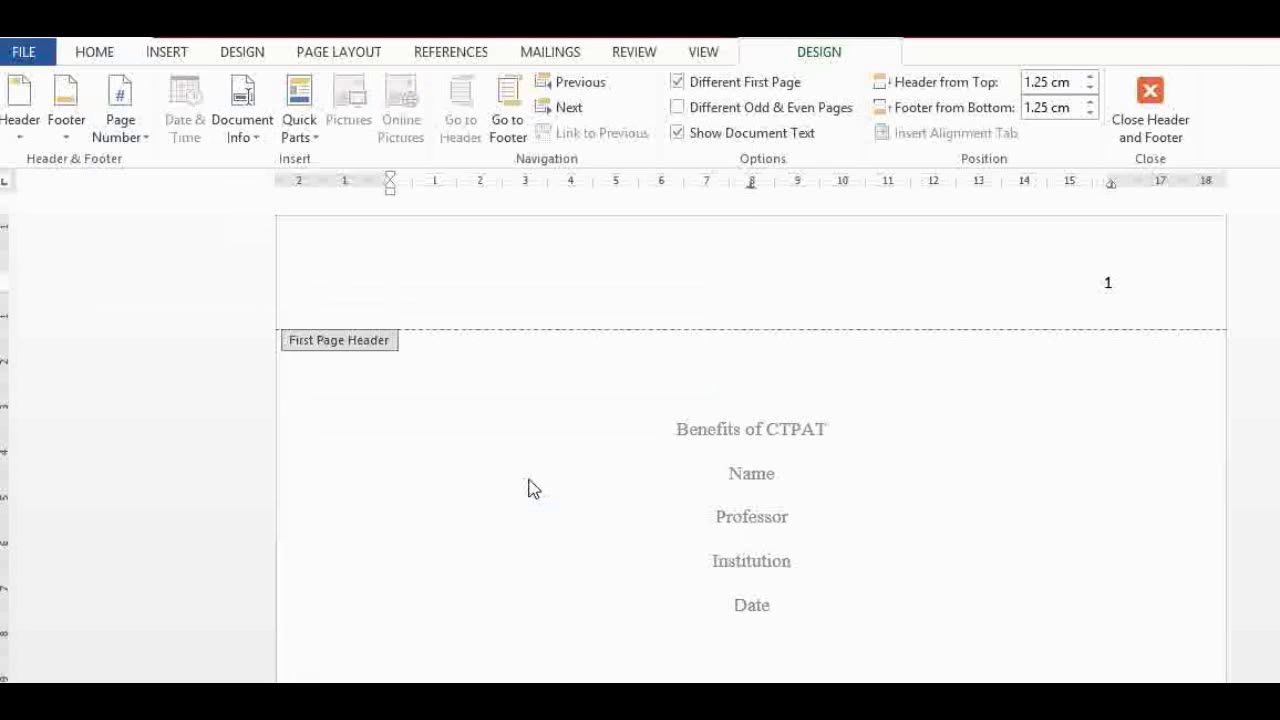
Enter "Running head: BENEFITS OF CTPAT" before the page number in the first page header
{"action": "type", "text": "Runnoing"}
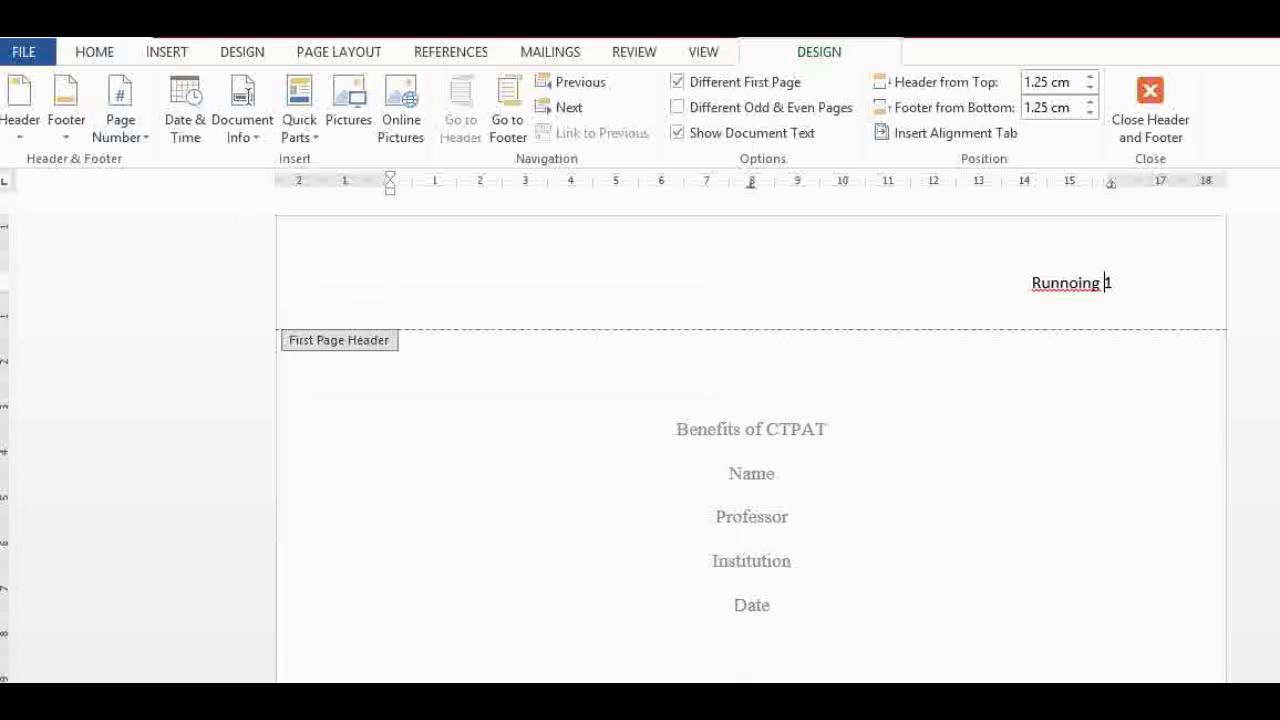
{"action": "key", "text": "BackSpace"}
{"action": "key", "text": "BackSpace"}
{"action": "key", "text": "BackSpace"}
{"action": "key", "text": "BackSpace"}
{"action": "key", "text": "BackSpace"}
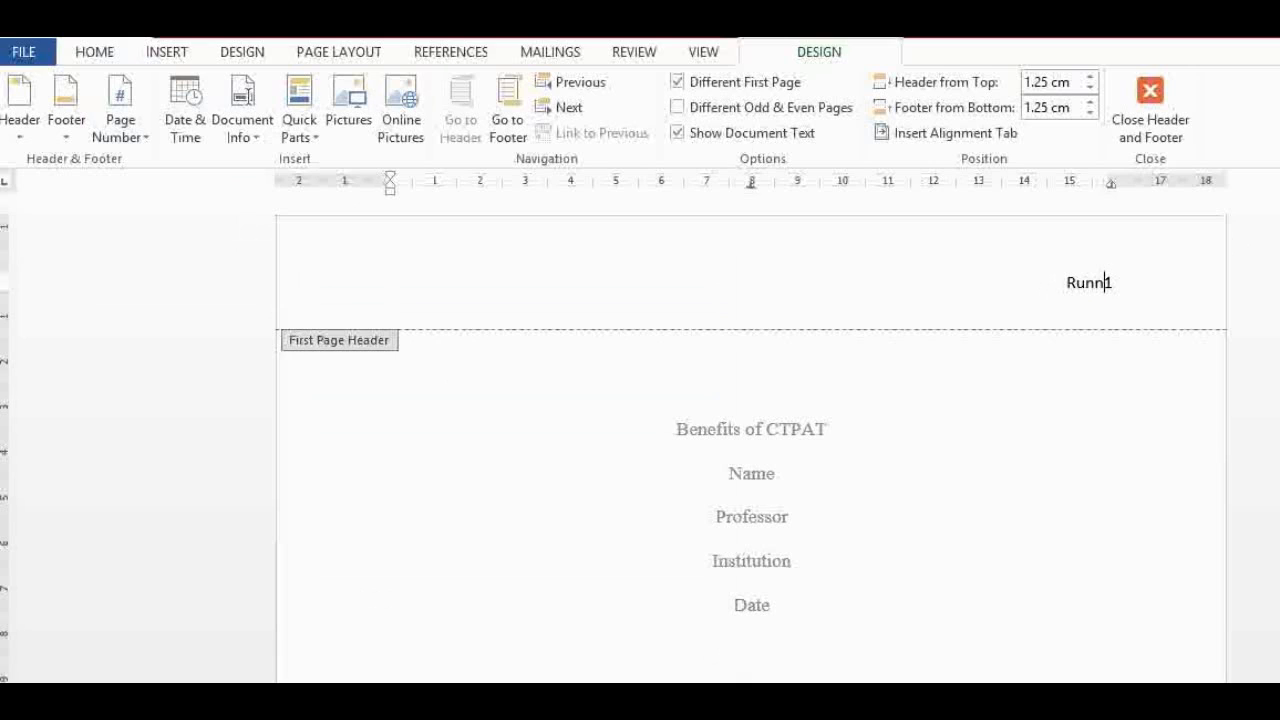
{"action": "type", "text": "ing ha"}
{"action": "key", "text": "BackSpace"}
{"action": "type", "text": "ead"}
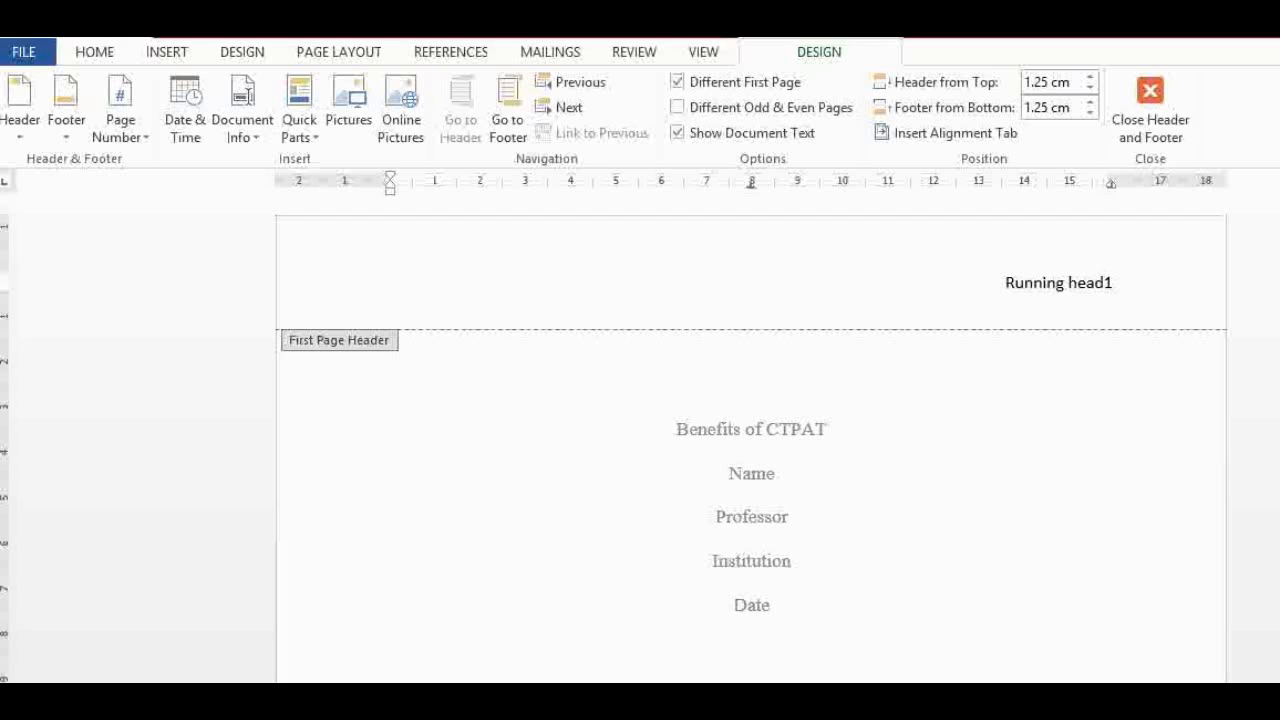
{"action": "type", "text": ": "}
{"action": "type", "text": "BENE"}
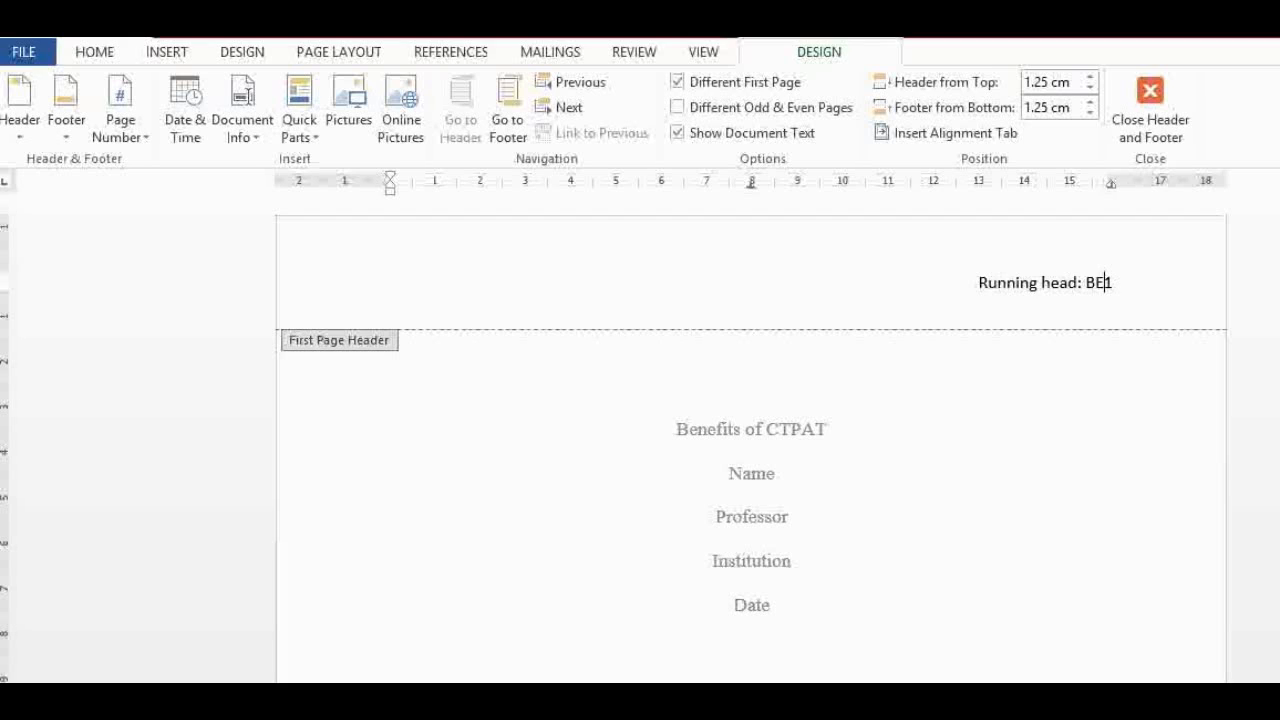
{"action": "type", "text": "FITS "}
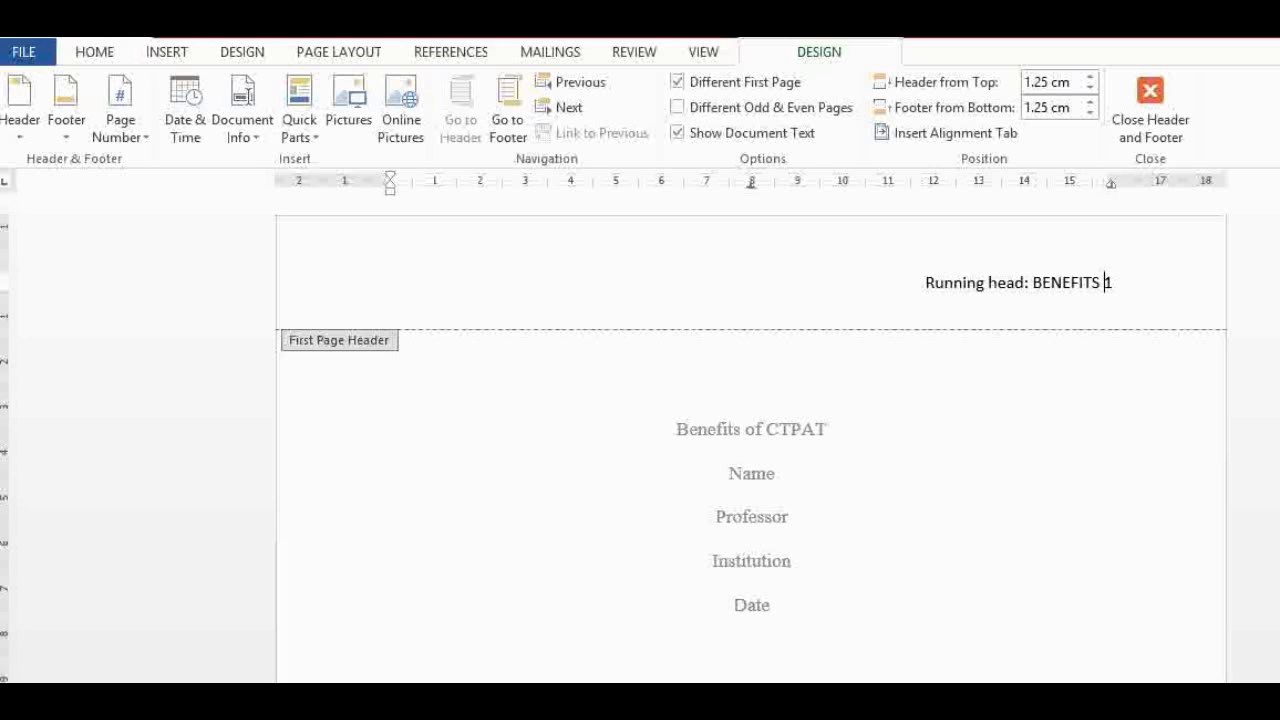
{"action": "type", "text": "OF CTPAT"}
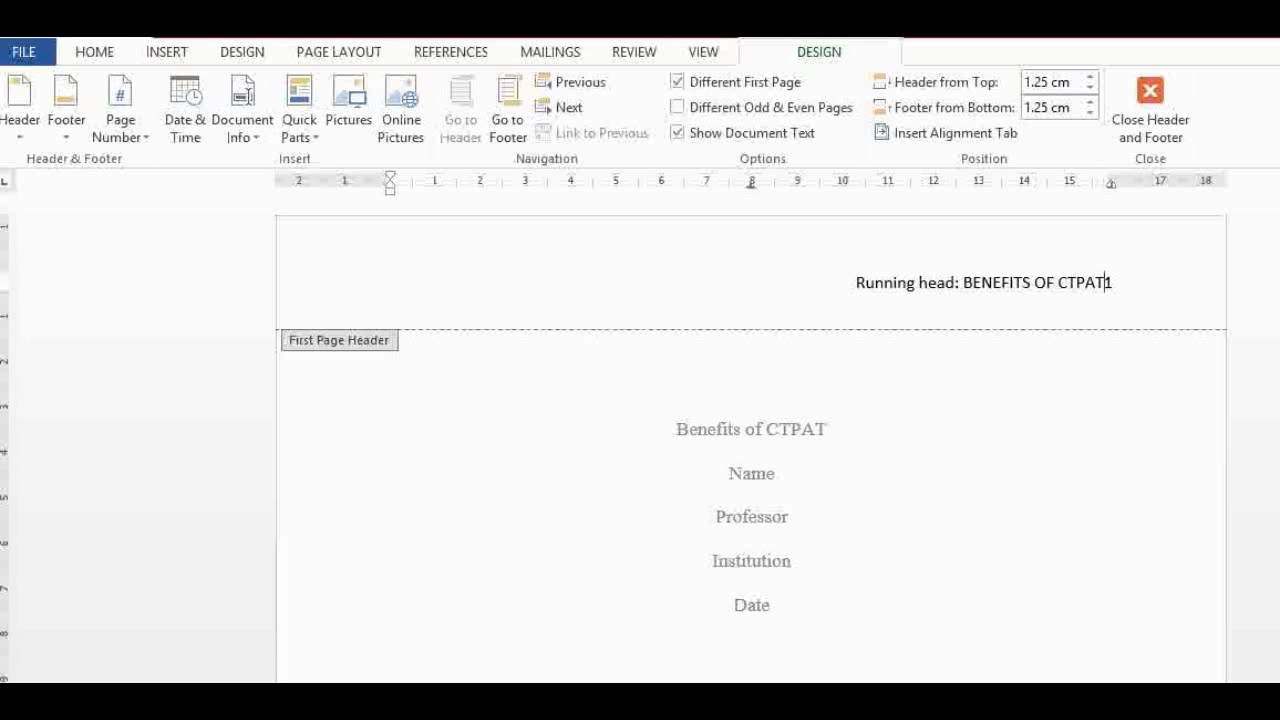
Format the whole first page header line in Times New Roman, size 12
{"action": "left_click_drag", "start_coordinate": [1114, 283], "coordinate": [824, 289]}
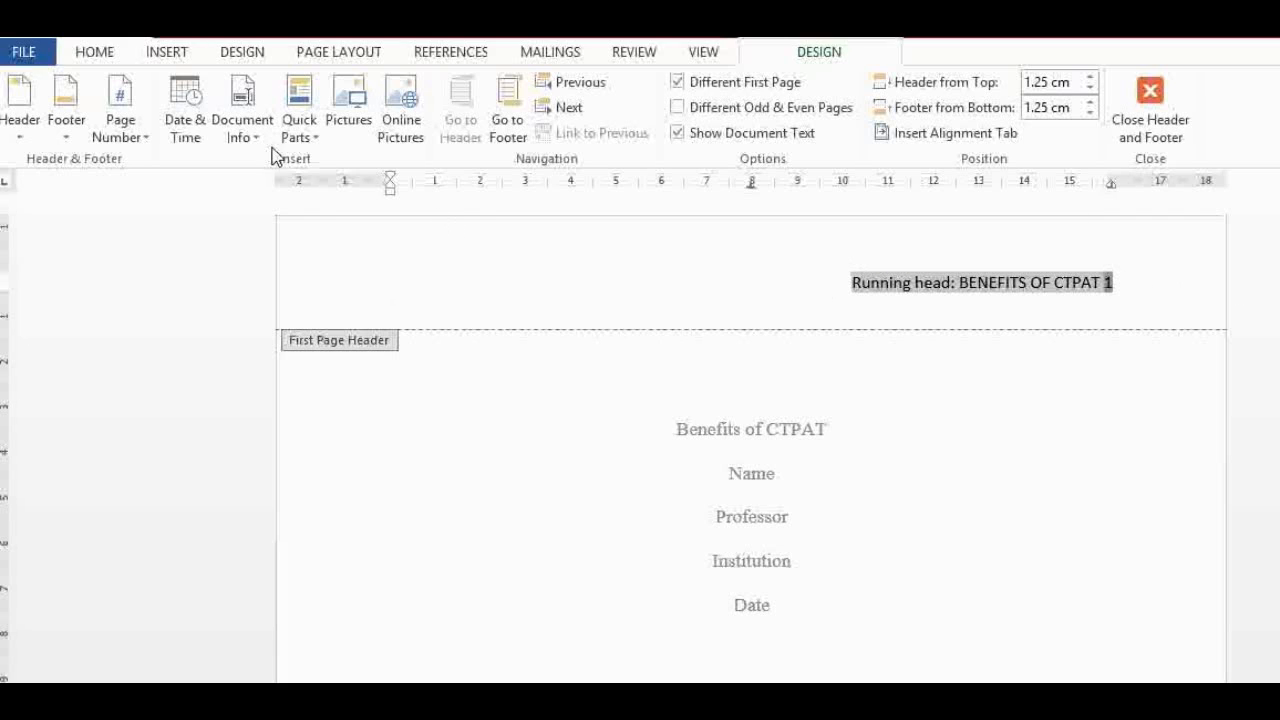
{"action": "left_click", "coordinate": [106, 52]}
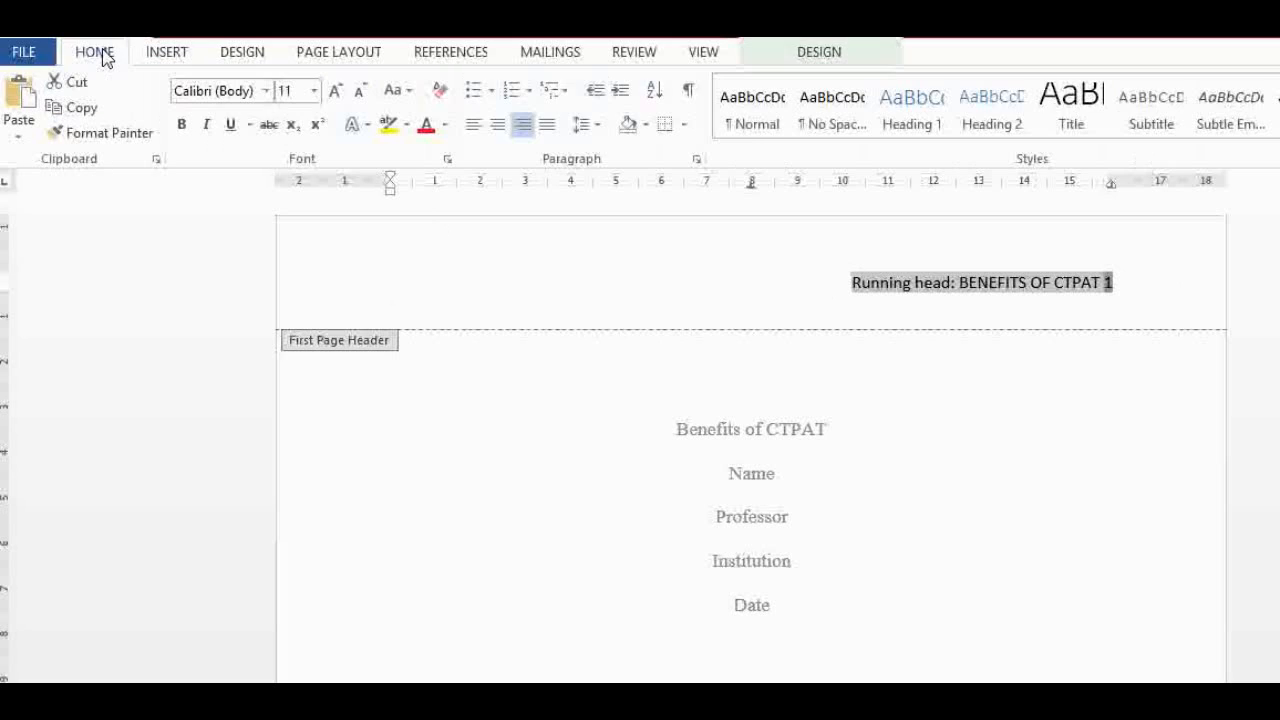
{"action": "left_click", "coordinate": [267, 91]}
{"action": "left_click", "coordinate": [274, 228]}
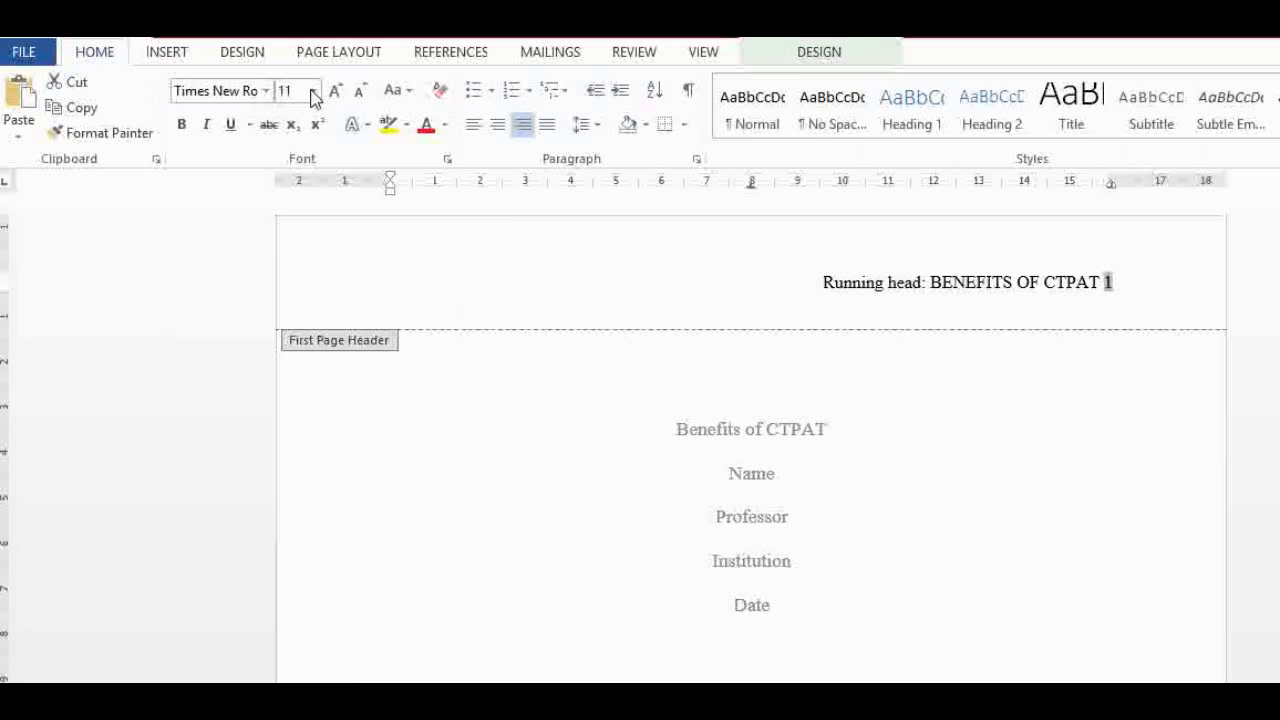
{"action": "left_click", "coordinate": [314, 91]}
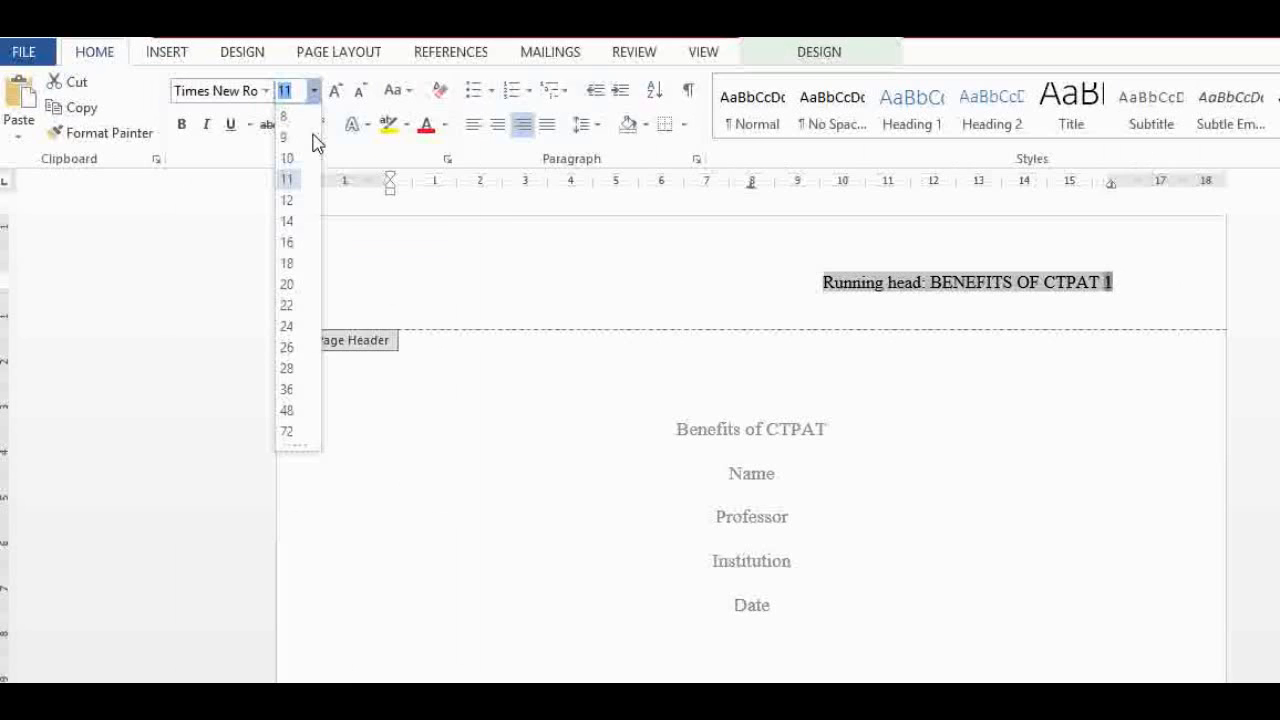
{"action": "left_click", "coordinate": [292, 201]}
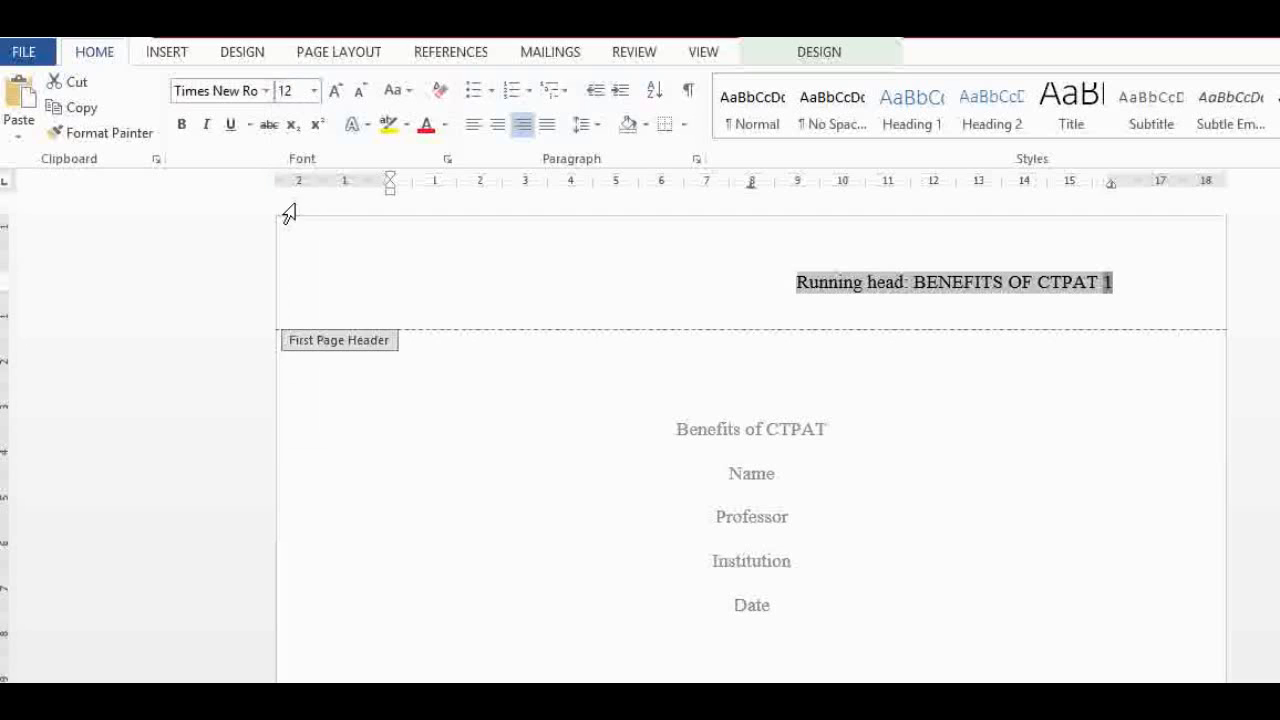
Space the title page's running head out to the left margin, apart from its page number, and return to the body text
{"action": "left_click", "coordinate": [1084, 300]}
{"action": "left_click", "coordinate": [1093, 284]}
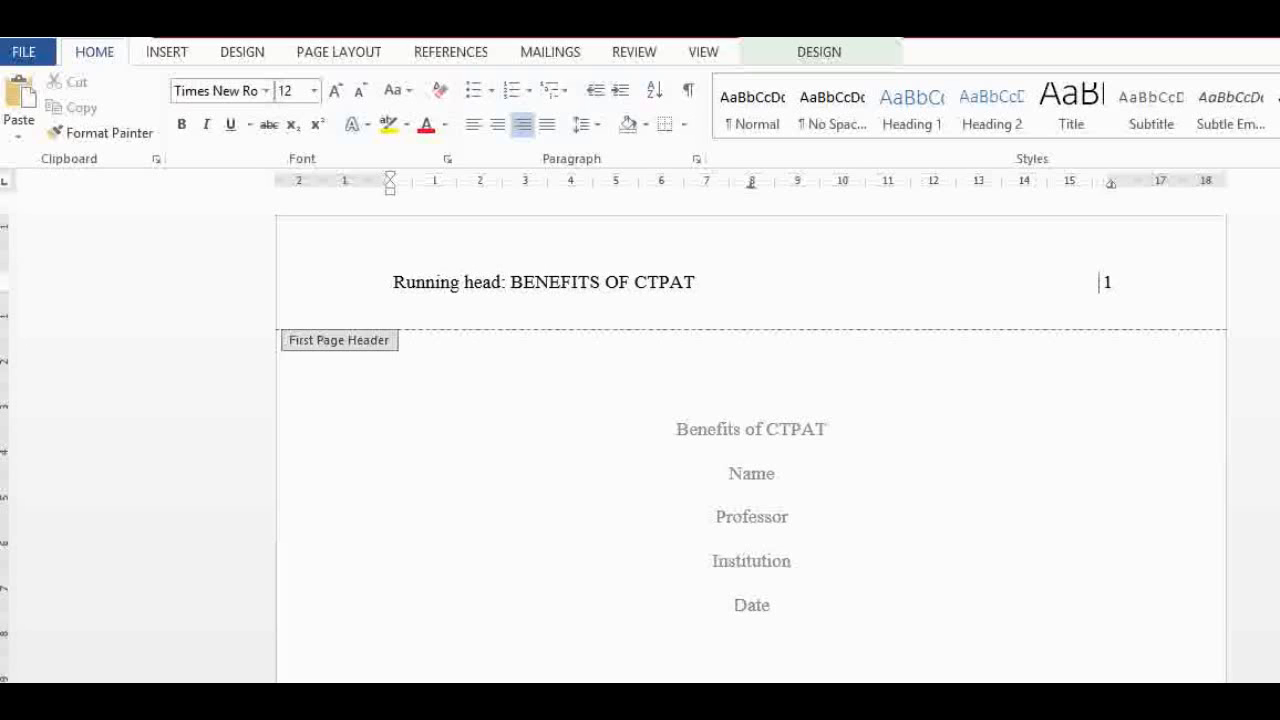
{"action": "key", "text": "BackSpace"}
{"action": "double_click", "coordinate": [645, 520]}
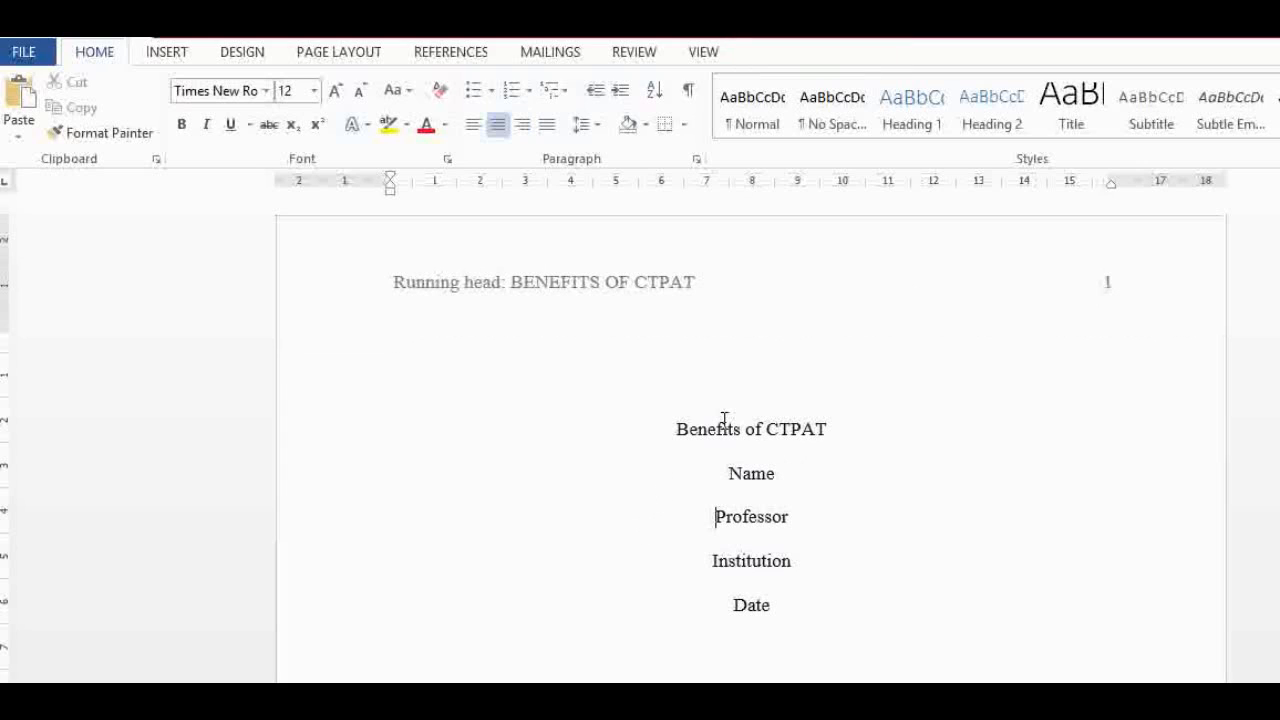
Compare the running head and page number on the title page with those on the following pages
{"action": "key", "text": "Up"}
{"action": "key", "text": "Up"}
{"action": "key", "text": "Down"}
{"action": "key", "text": "Down"}
{"action": "key", "text": "Down"}
{"action": "key", "text": "Down"}
{"action": "key", "text": "Down"}
{"action": "key", "text": "Down"}
{"action": "key", "text": "Down"}
{"action": "key", "text": "Down"}
{"action": "key", "text": "Down"}
{"action": "key", "text": "Down"}
{"action": "key", "text": "Down"}
{"action": "key", "text": "Down"}
{"action": "key", "text": "Down"}
{"action": "key", "text": "Down"}
{"action": "key", "text": "Down"}
{"action": "key", "text": "Down"}
{"action": "key", "text": "Down"}
{"action": "key", "text": "Down"}
{"action": "key", "text": "Down"}
{"action": "key", "text": "Down"}
{"action": "key", "text": "Down"}
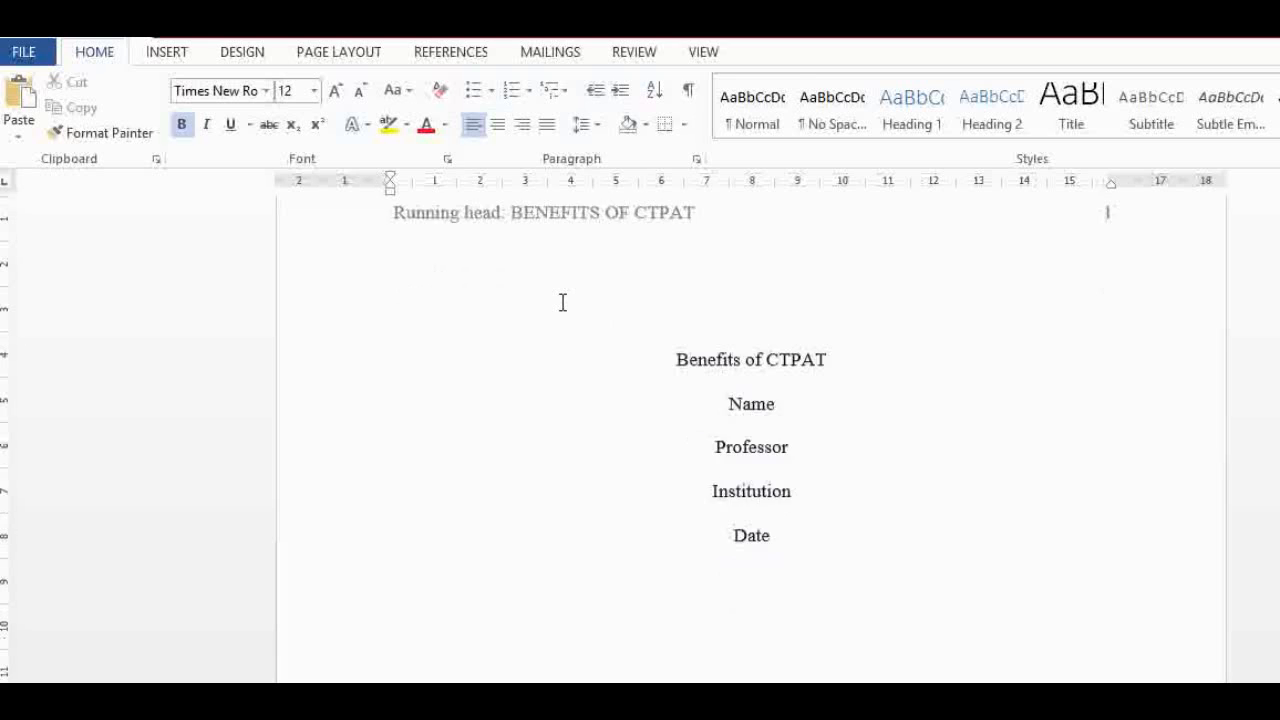
{"action": "key", "text": "Down"}
{"action": "key", "text": "Down"}
{"action": "key", "text": "Down"}
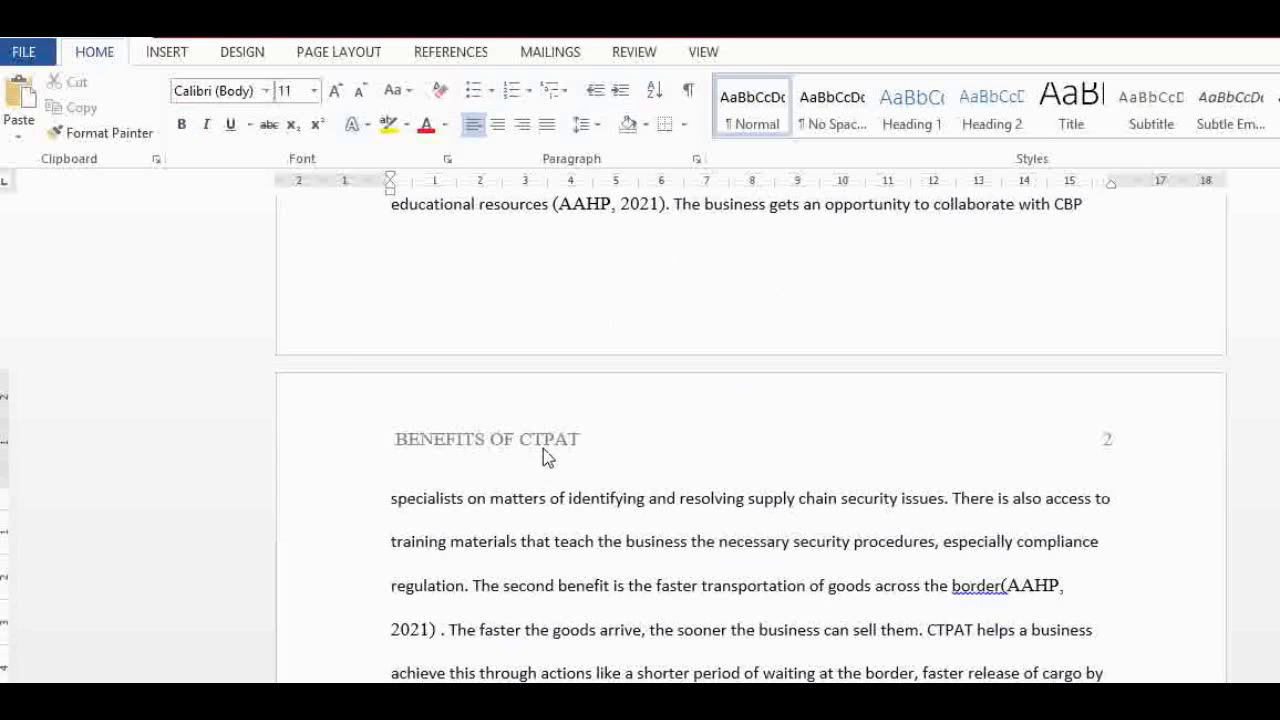
{"action": "scroll", "coordinate": [545, 448], "scroll_direction": "down", "scroll_amount": 9}
{"action": "key", "text": "Down"}
{"action": "key", "text": "Down"}
{"action": "key", "text": "Down"}
{"action": "key", "text": "Down"}
{"action": "key", "text": "Down"}
{"action": "key", "text": "Down"}
{"action": "key", "text": "Down"}
{"action": "key", "text": "Down"}
{"action": "key", "text": "Down"}
{"action": "key", "text": "Down"}
{"action": "key", "text": "Down"}
{"action": "key", "text": "Down"}
{"action": "key", "text": "Down"}
{"action": "key", "text": "Down"}
{"action": "key", "text": "Down"}
{"action": "key", "text": "Down"}
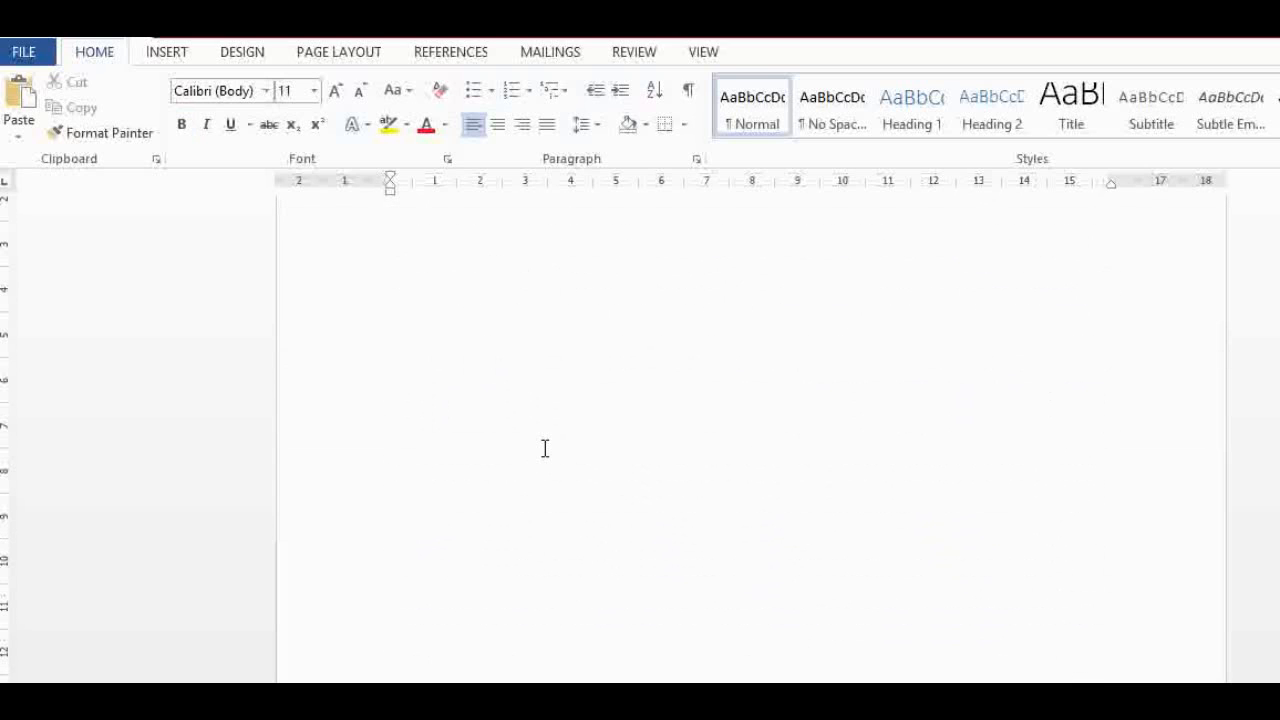
{"action": "key", "text": "Up"}
{"action": "key", "text": "Up"}
{"action": "key", "text": "Up"}
{"action": "key", "text": "Up"}
{"action": "key", "text": "Up"}
{"action": "key", "text": "Up"}
{"action": "key", "text": "Up"}
{"action": "key", "text": "Up"}
{"action": "key", "text": "Up"}
{"action": "key", "text": "Up"}
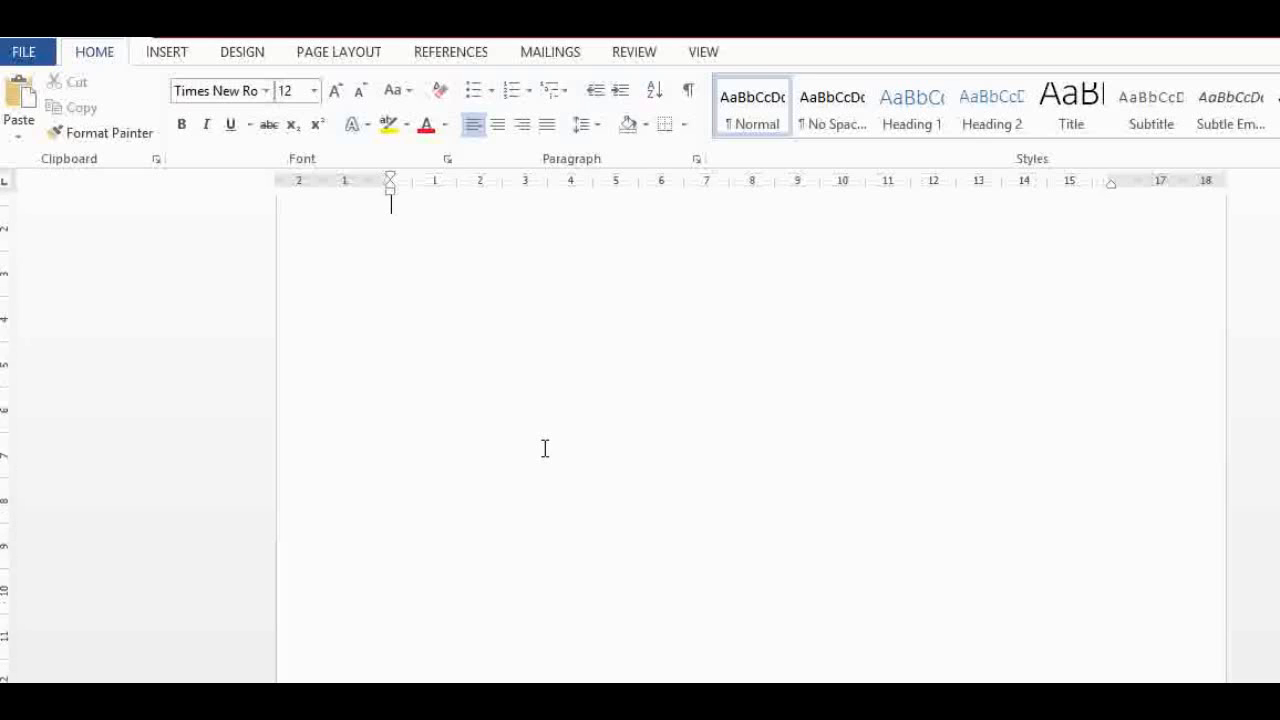
{"action": "key", "text": "Up"}
{"action": "key", "text": "Up"}
{"action": "key", "text": "Up"}
{"action": "key", "text": "Up"}
{"action": "key", "text": "Up"}
{"action": "key", "text": "Up"}
{"action": "key", "text": "Up"}
{"action": "key", "text": "Up"}
{"action": "key", "text": "Up"}
{"action": "key", "text": "Up"}
{"action": "key", "text": "Up"}
{"action": "key", "text": "Up"}
{"action": "key", "text": "Up"}
{"action": "key", "text": "Up"}
{"action": "key", "text": "Up"}
{"action": "key", "text": "Up"}
{"action": "key", "text": "Up"}
{"action": "key", "text": "Up"}
{"action": "key", "text": "Up"}
{"action": "key", "text": "Up"}
{"action": "key", "text": "Up"}
{"action": "key", "text": "Up"}
{"action": "key", "text": "Up"}
{"action": "key", "text": "Up"}
{"action": "key", "text": "Up"}
{"action": "key", "text": "Up"}
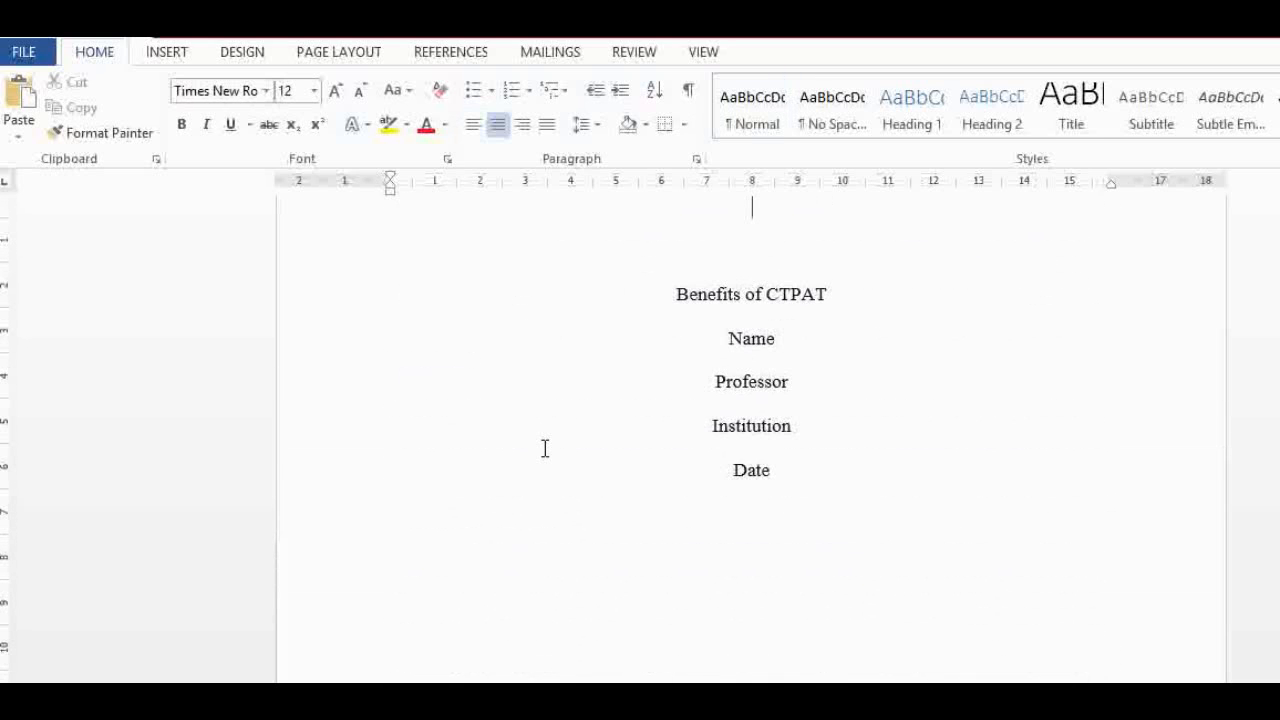
{"action": "scroll", "coordinate": [545, 448], "scroll_direction": "up", "scroll_amount": 3}
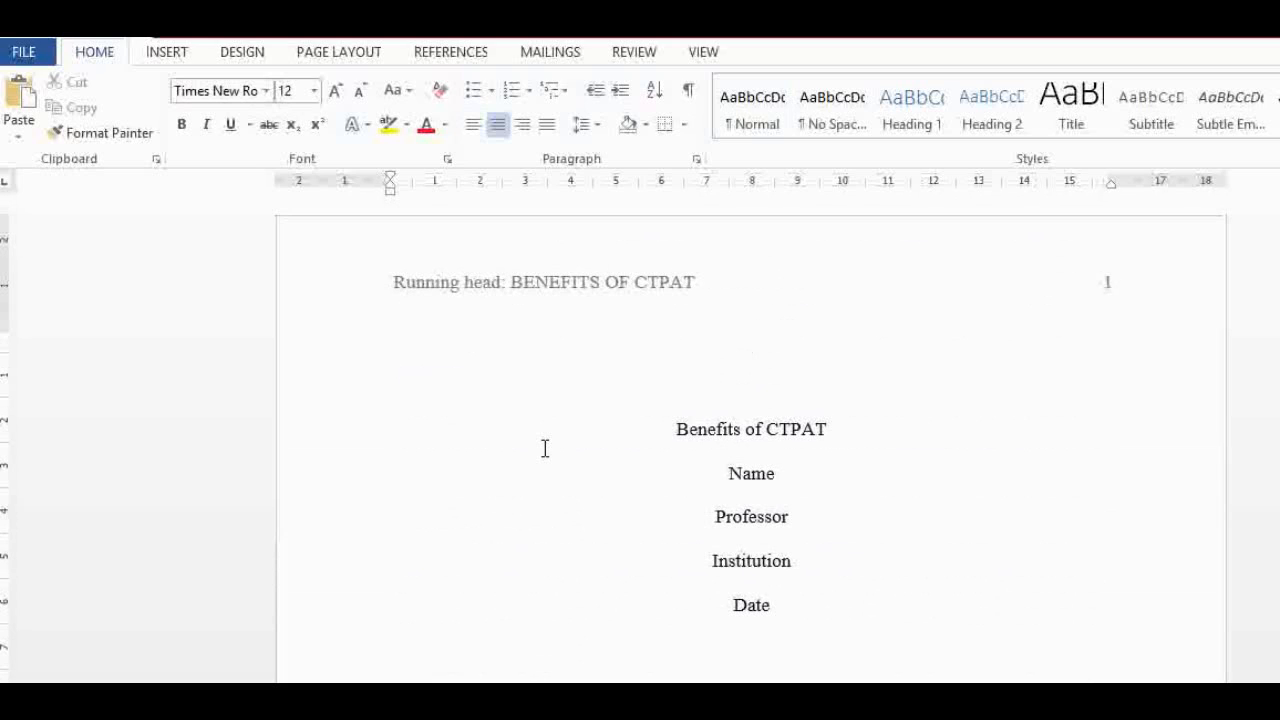
Reopen the title page header and delete its "Running head: BENEFITS OF CTPAT" text
{"action": "double_click", "coordinate": [684, 308]}
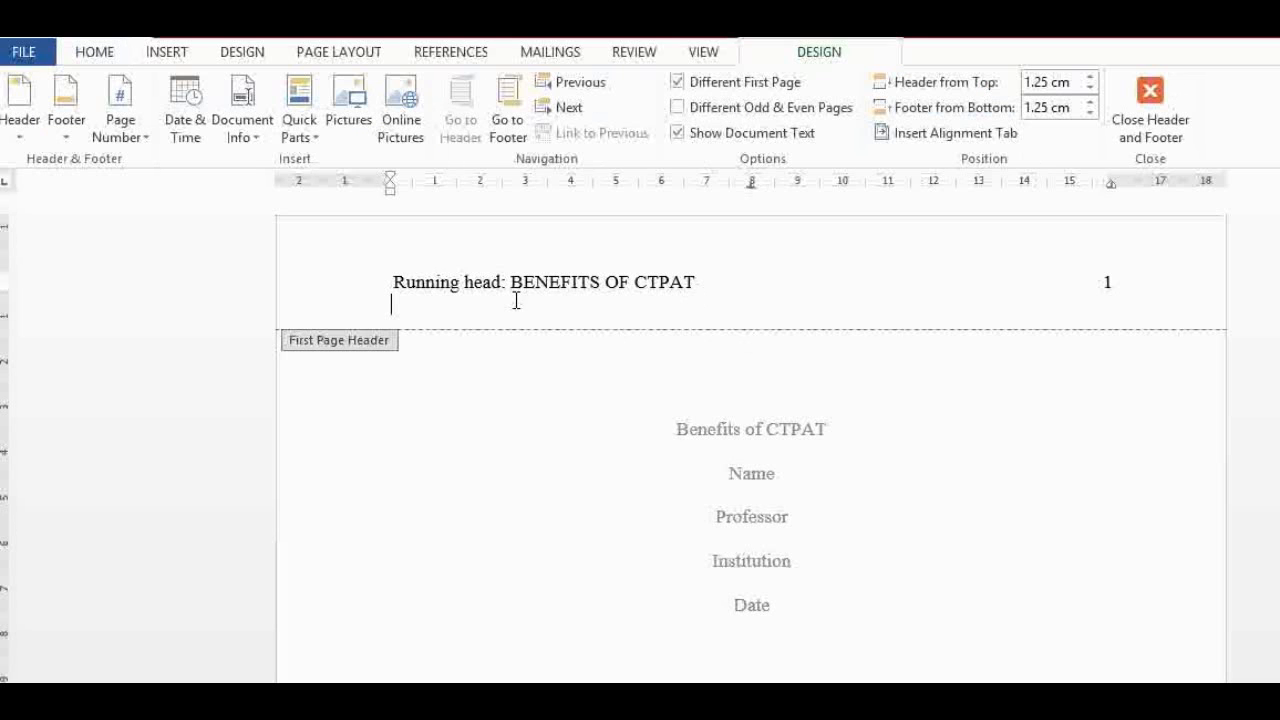
{"action": "triple_click", "coordinate": [400, 295]}
{"action": "left_click", "coordinate": [489, 305]}
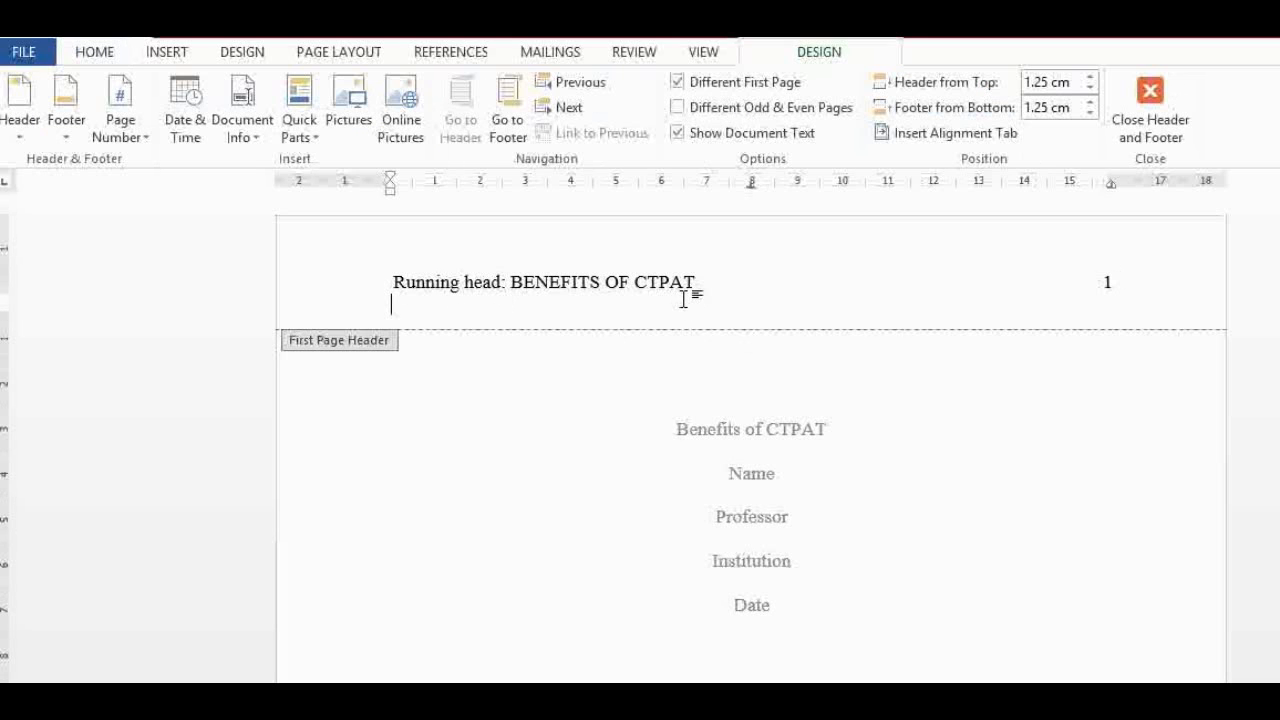
{"action": "left_click_drag", "start_coordinate": [634, 288], "coordinate": [397, 294]}
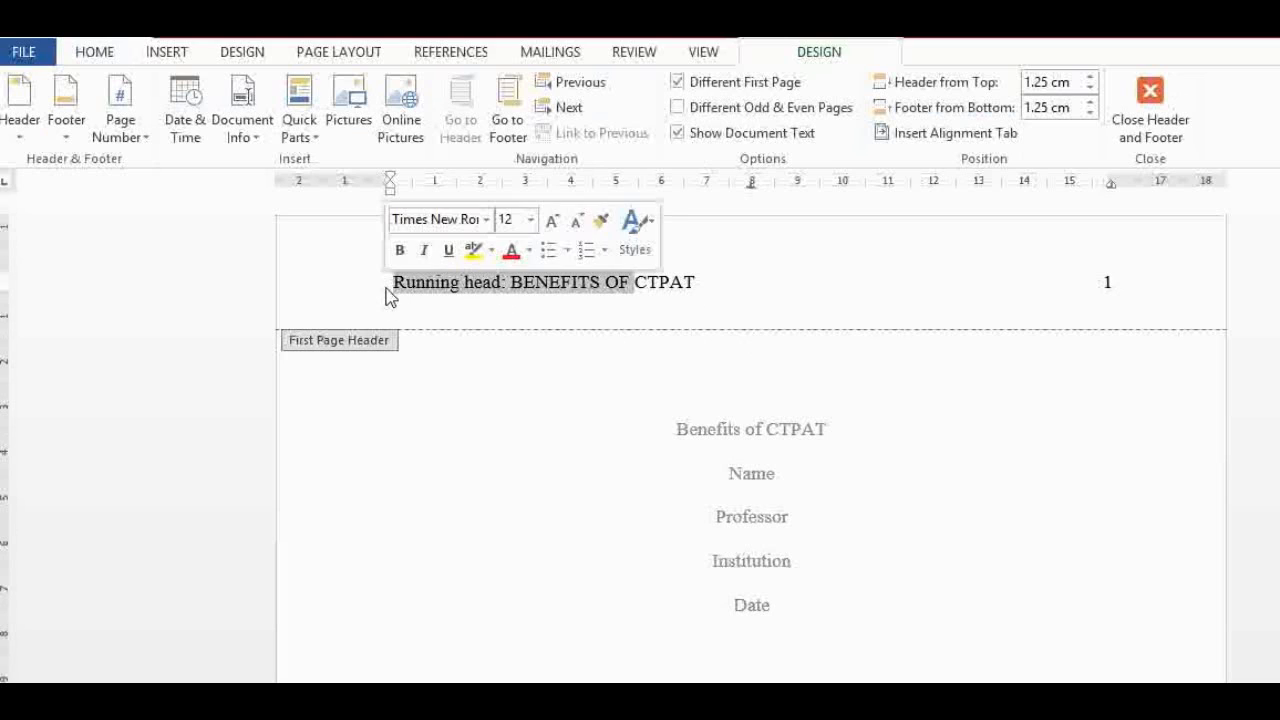
{"action": "key", "text": "BackSpace"}
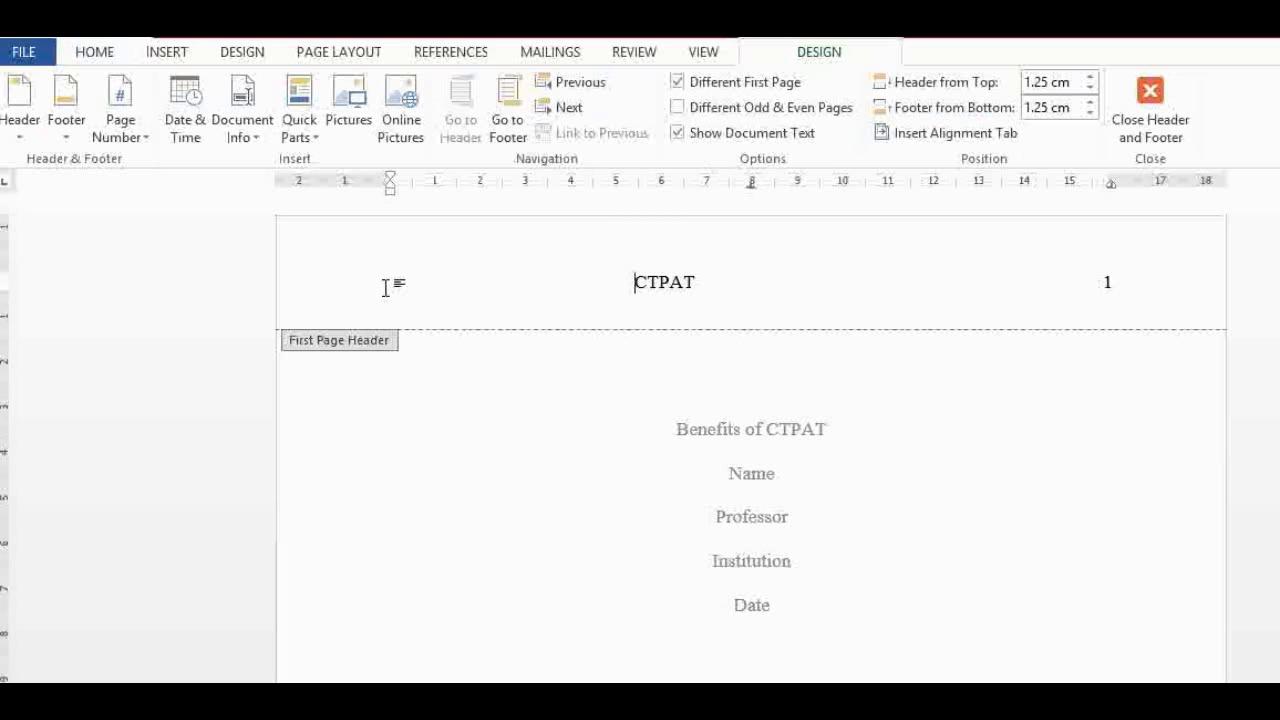
{"action": "left_click", "coordinate": [721, 286]}
{"action": "key", "text": "BackSpace"}
{"action": "key", "text": "BackSpace"}
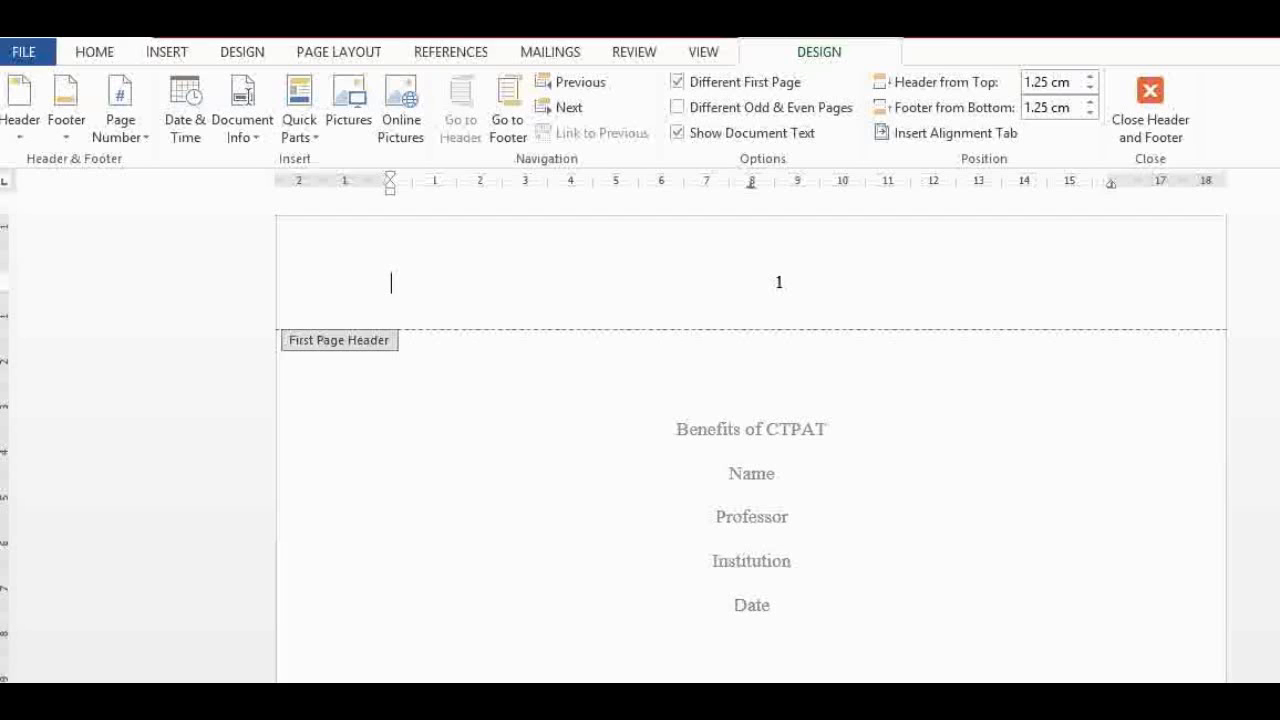
Replace the leftover page number in the first page header with a new Plain Number 3 at the top of the page
{"action": "left_click", "coordinate": [145, 147]}
{"action": "mouse_move", "coordinate": [177, 168]}
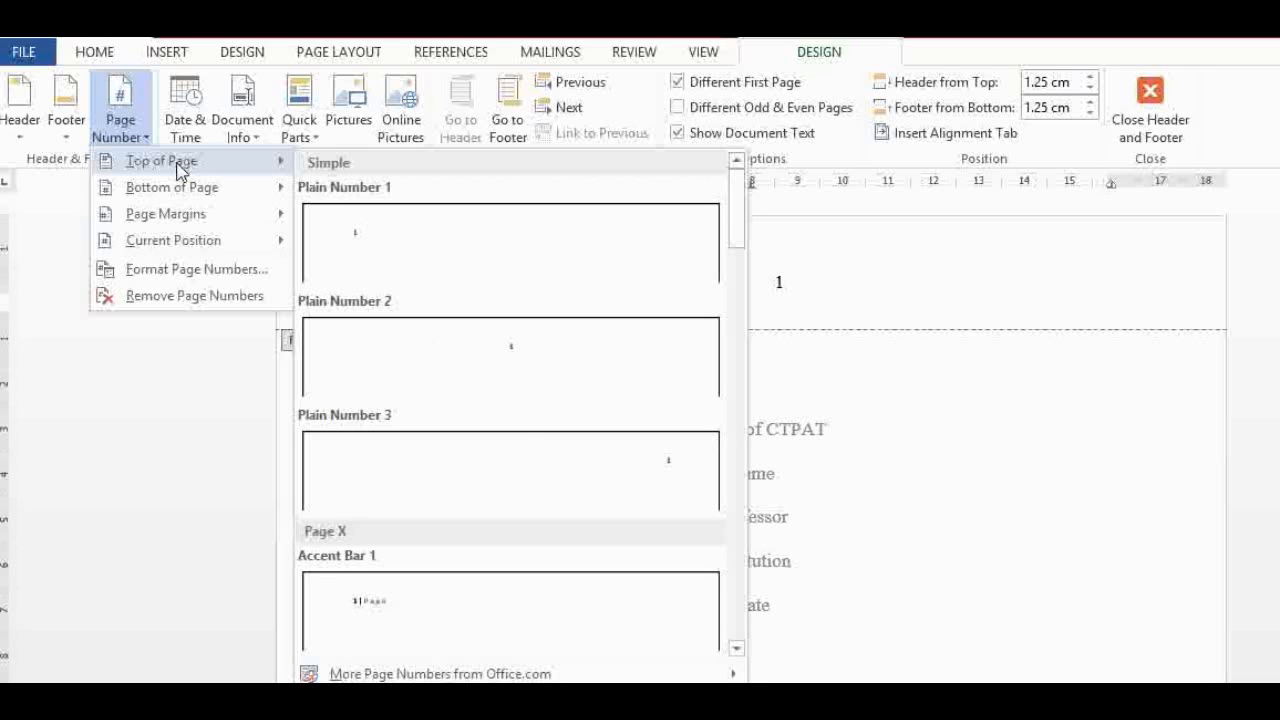
{"action": "left_click", "coordinate": [527, 481]}
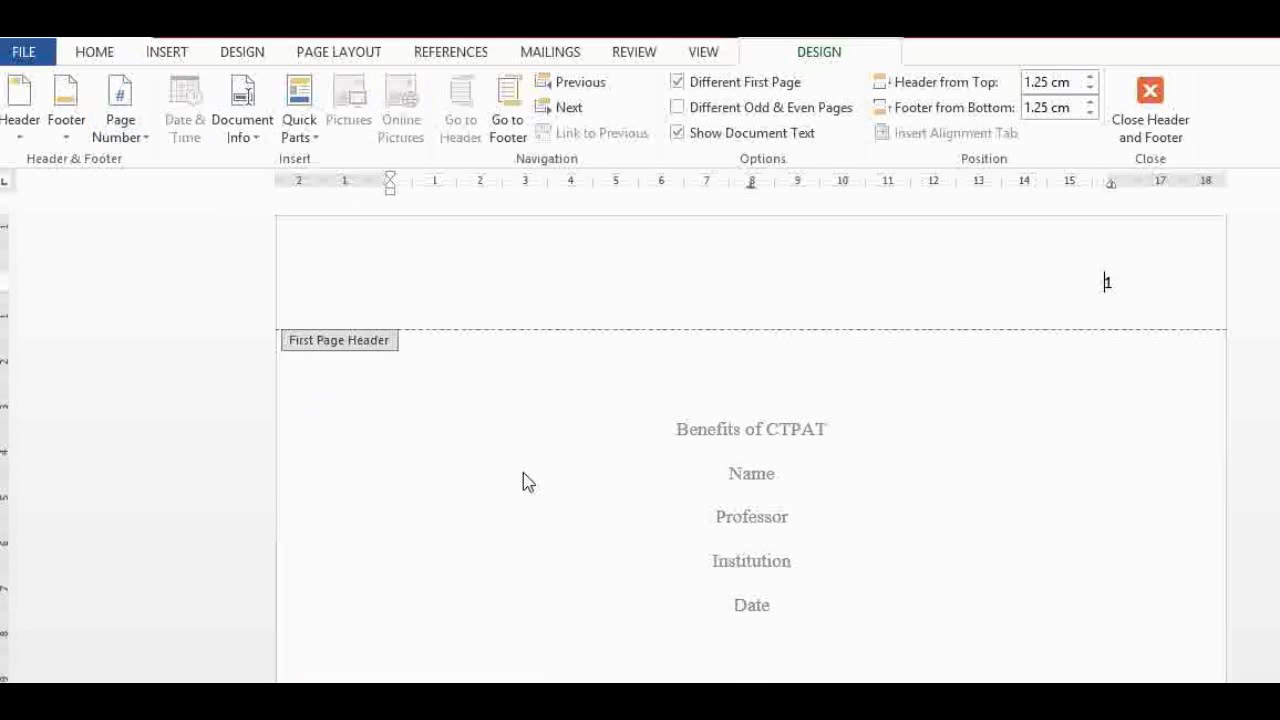
Format the page number in the first page header as Times New Roman, size 12, and return to the body text
{"action": "left_click_drag", "start_coordinate": [1130, 277], "coordinate": [1089, 289]}
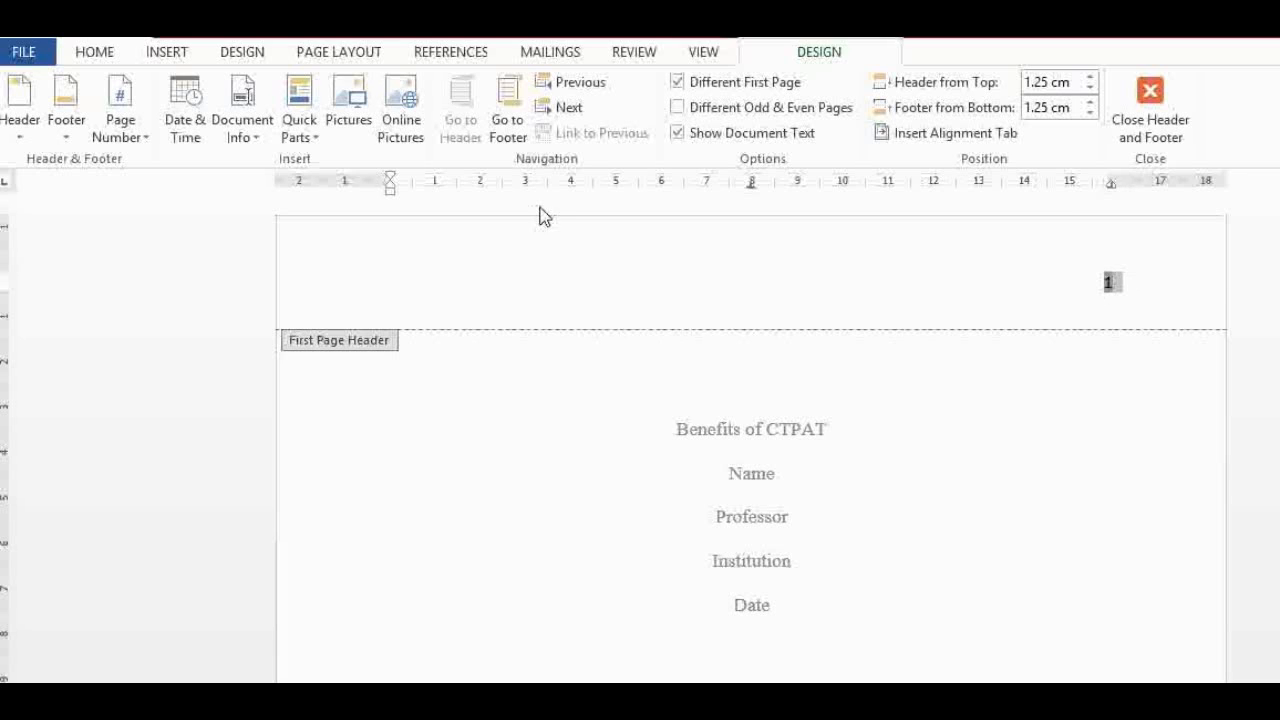
{"action": "left_click", "coordinate": [89, 51]}
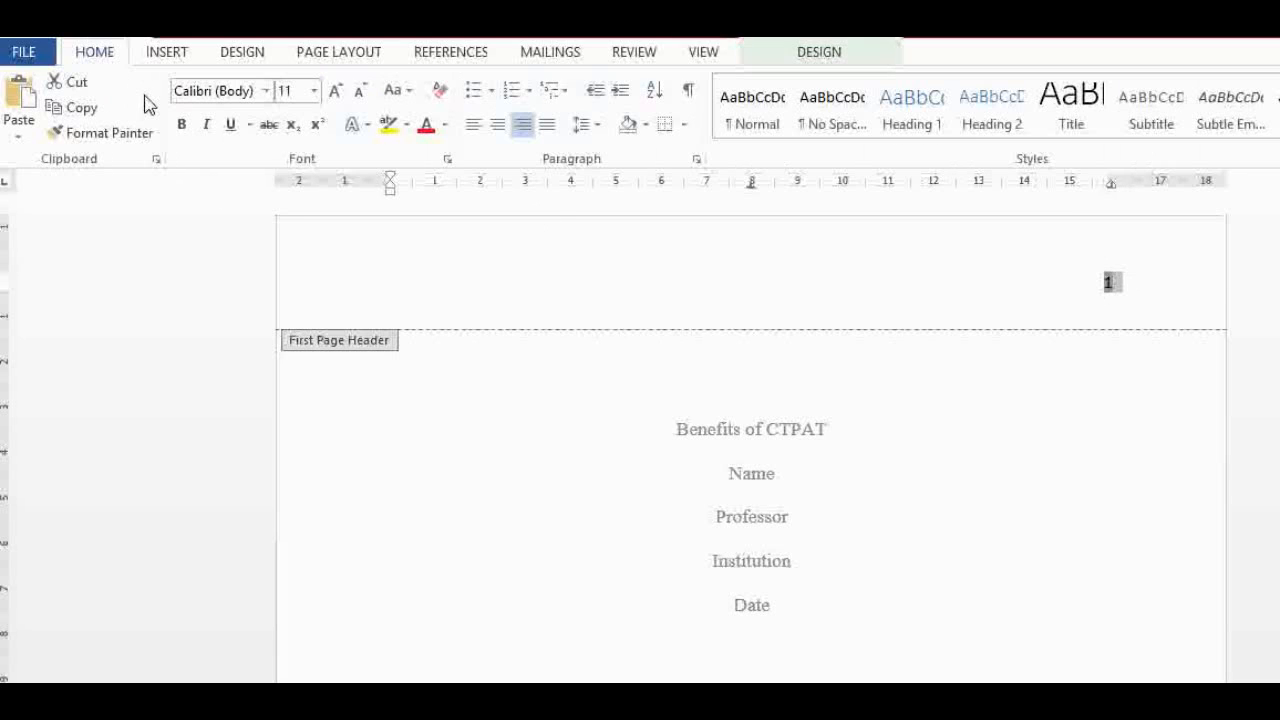
{"action": "left_click", "coordinate": [266, 90]}
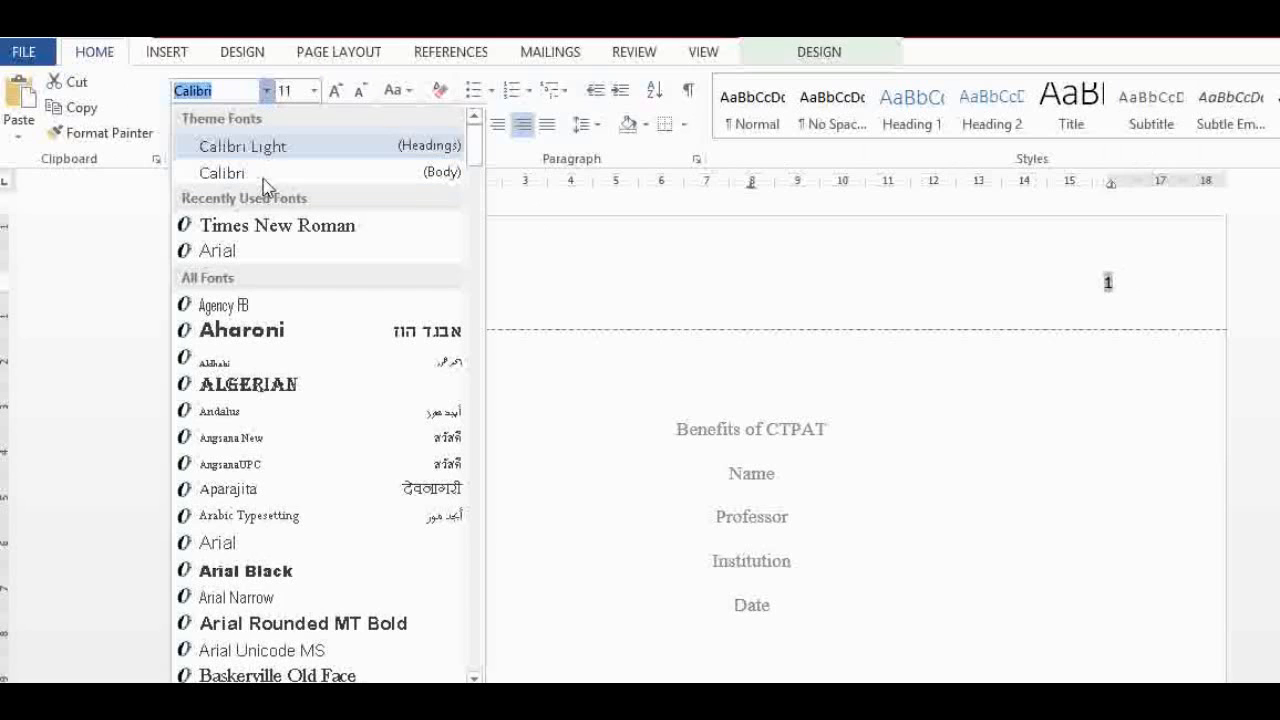
{"action": "left_click", "coordinate": [236, 226]}
{"action": "left_click", "coordinate": [314, 90]}
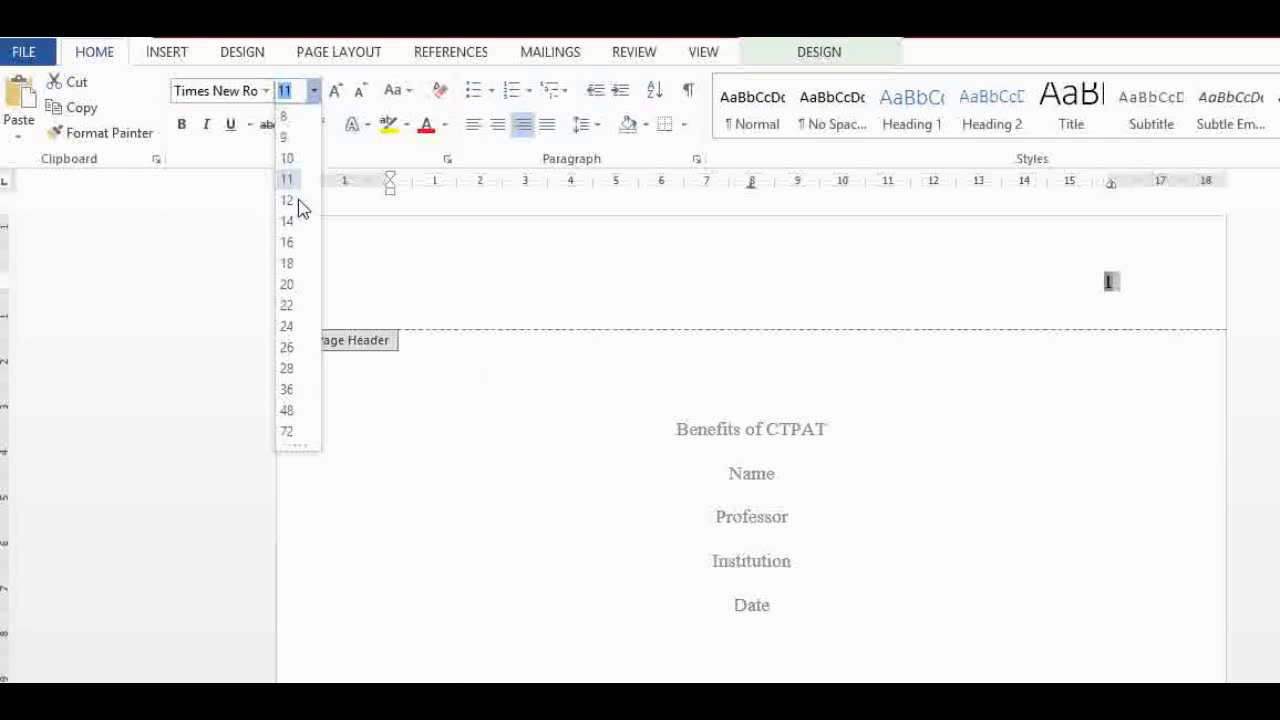
{"action": "left_click", "coordinate": [289, 202]}
{"action": "double_click", "coordinate": [560, 443]}
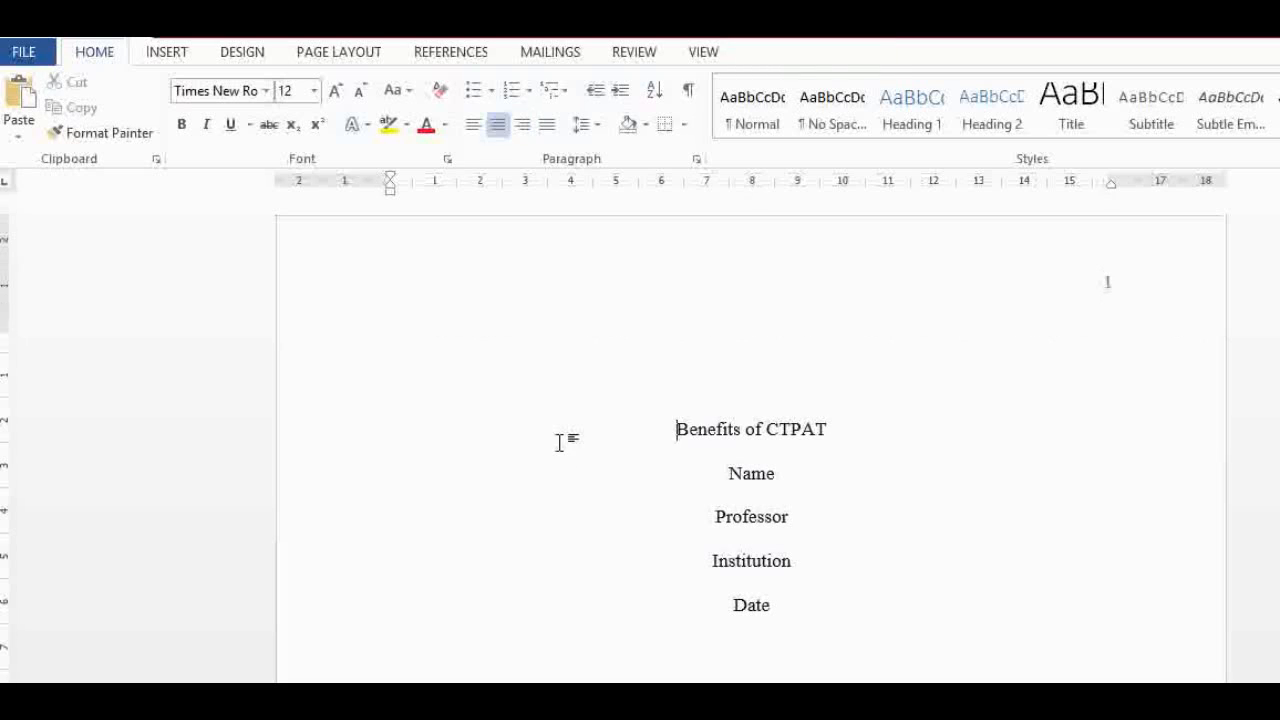
{"action": "triple_click", "coordinate": [560, 443]}
Compare the title page header with the header on the following page
{"action": "left_click", "coordinate": [919, 499]}
{"action": "key", "text": "Down"}
{"action": "key", "text": "Down"}
{"action": "key", "text": "Down"}
{"action": "key", "text": "Down"}
{"action": "key", "text": "Down"}
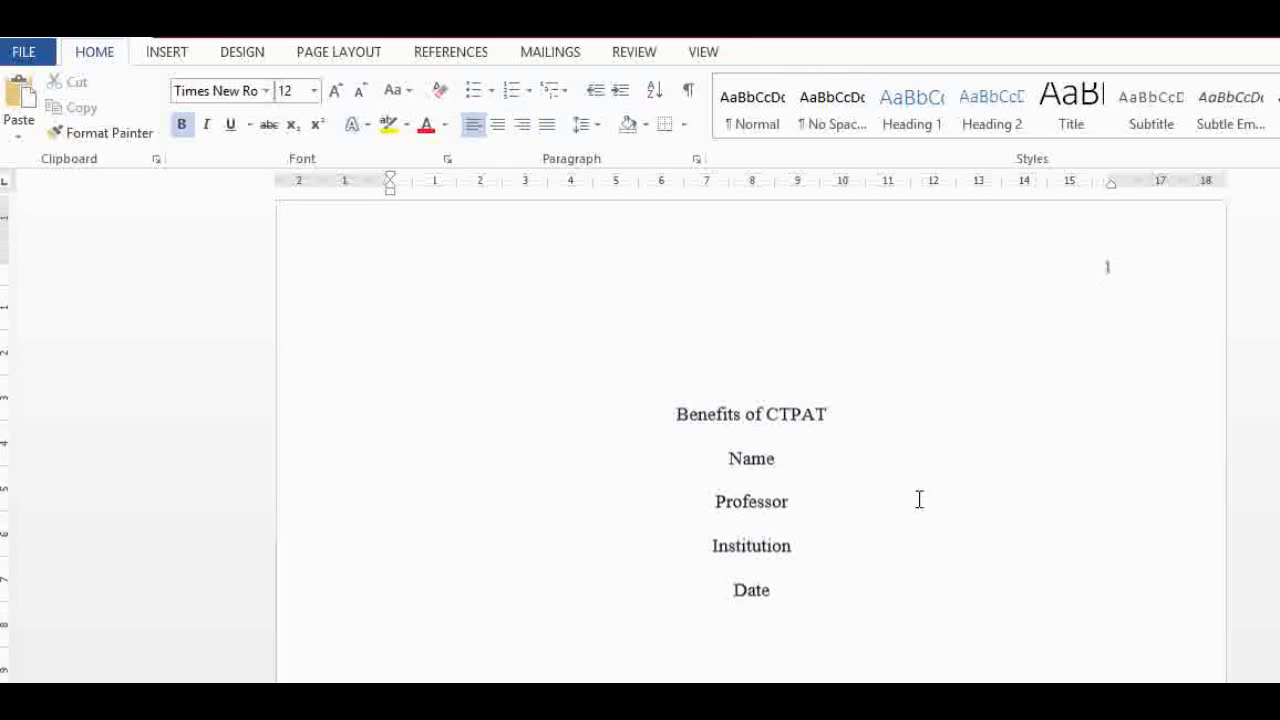
{"action": "key", "text": "Down"}
{"action": "key", "text": "Down"}
{"action": "key", "text": "Down"}
{"action": "key", "text": "Down"}
{"action": "key", "text": "Down"}
{"action": "key", "text": "Down"}
{"action": "key", "text": "Down"}
{"action": "key", "text": "Down"}
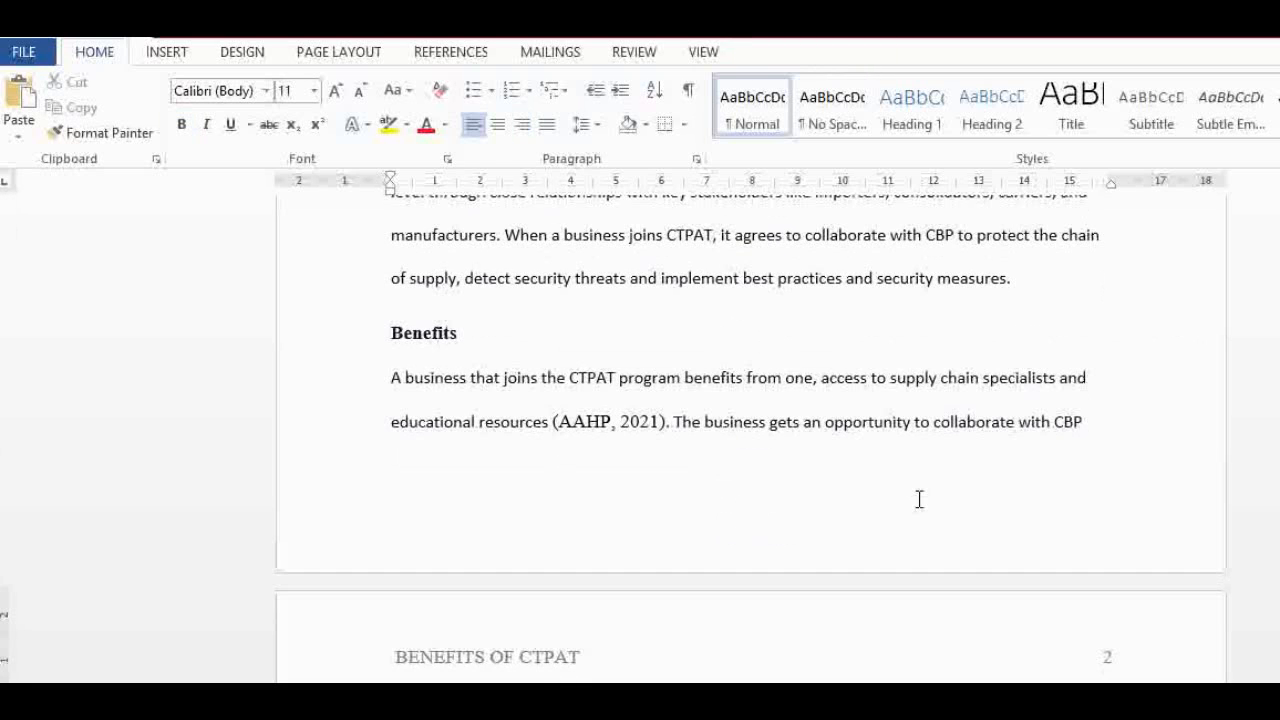
{"action": "key", "text": "Up"}
{"action": "key", "text": "Up"}
{"action": "key", "text": "Up"}
{"action": "key", "text": "Up"}
{"action": "key", "text": "Up"}
{"action": "key", "text": "Up"}
{"action": "key", "text": "Up"}
{"action": "key", "text": "Up"}
{"action": "key", "text": "Up"}
{"action": "key", "text": "Down"}
{"action": "key", "text": "Down"}
{"action": "key", "text": "Down"}
{"action": "key", "text": "Down"}
{"action": "key", "text": "Down"}
{"action": "key", "text": "Down"}
{"action": "key", "text": "Down"}
{"action": "key", "text": "Down"}
{"action": "key", "text": "Down"}
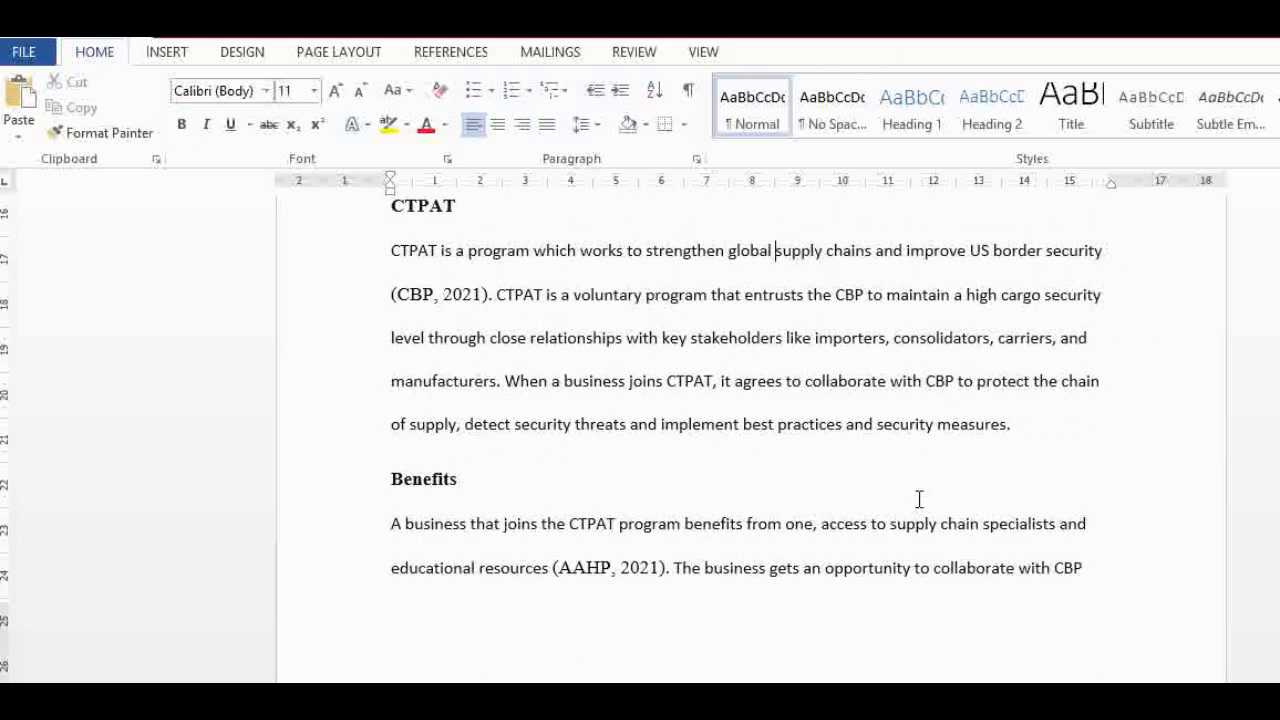
Open the second page's header and delete its "BENEFITS OF CTPAT" running head
{"action": "scroll", "coordinate": [919, 499], "scroll_direction": "down", "scroll_amount": 2}
{"action": "double_click", "coordinate": [665, 566]}
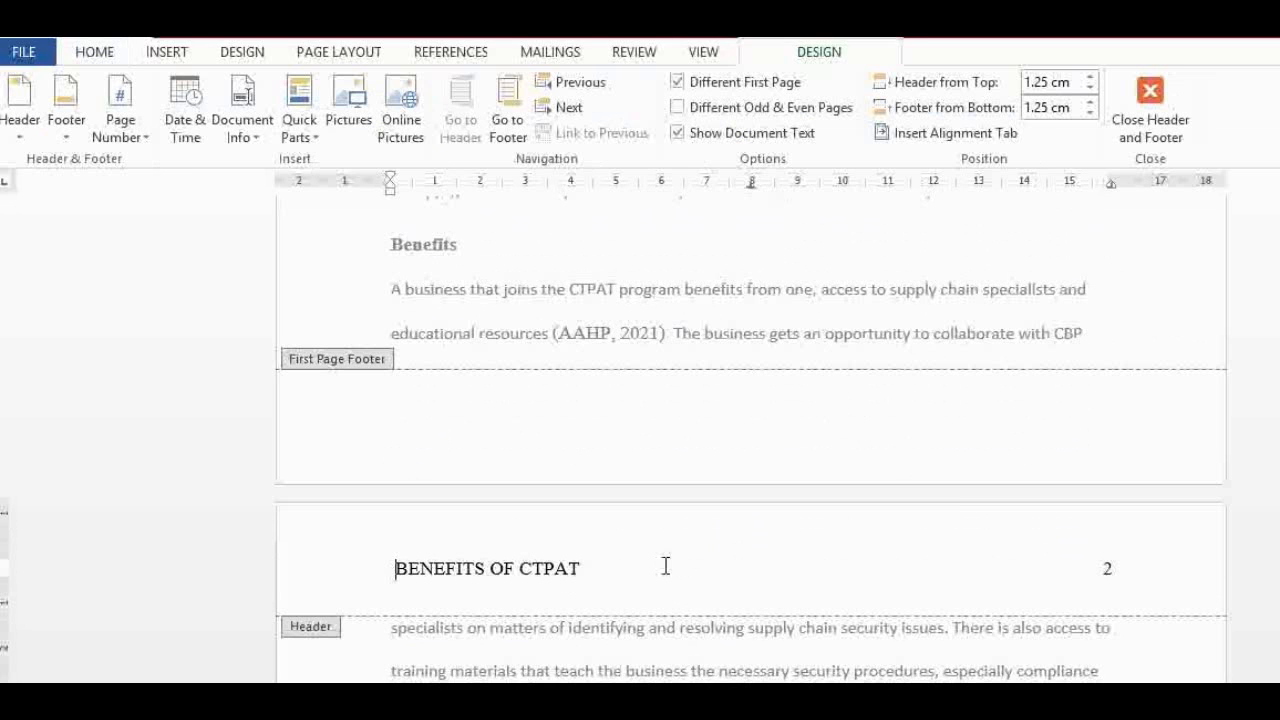
{"action": "left_click_drag", "start_coordinate": [600, 570], "coordinate": [397, 584]}
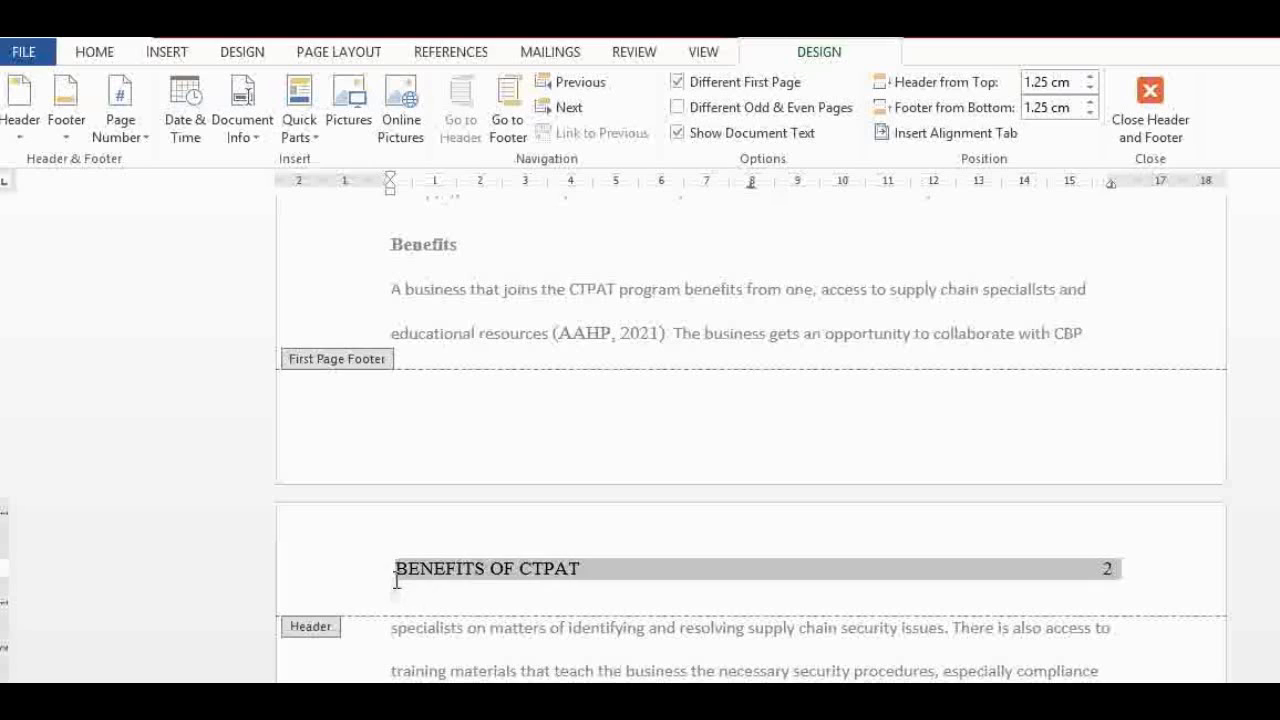
{"action": "left_click", "coordinate": [396, 580]}
{"action": "key", "text": "BackSpace"}
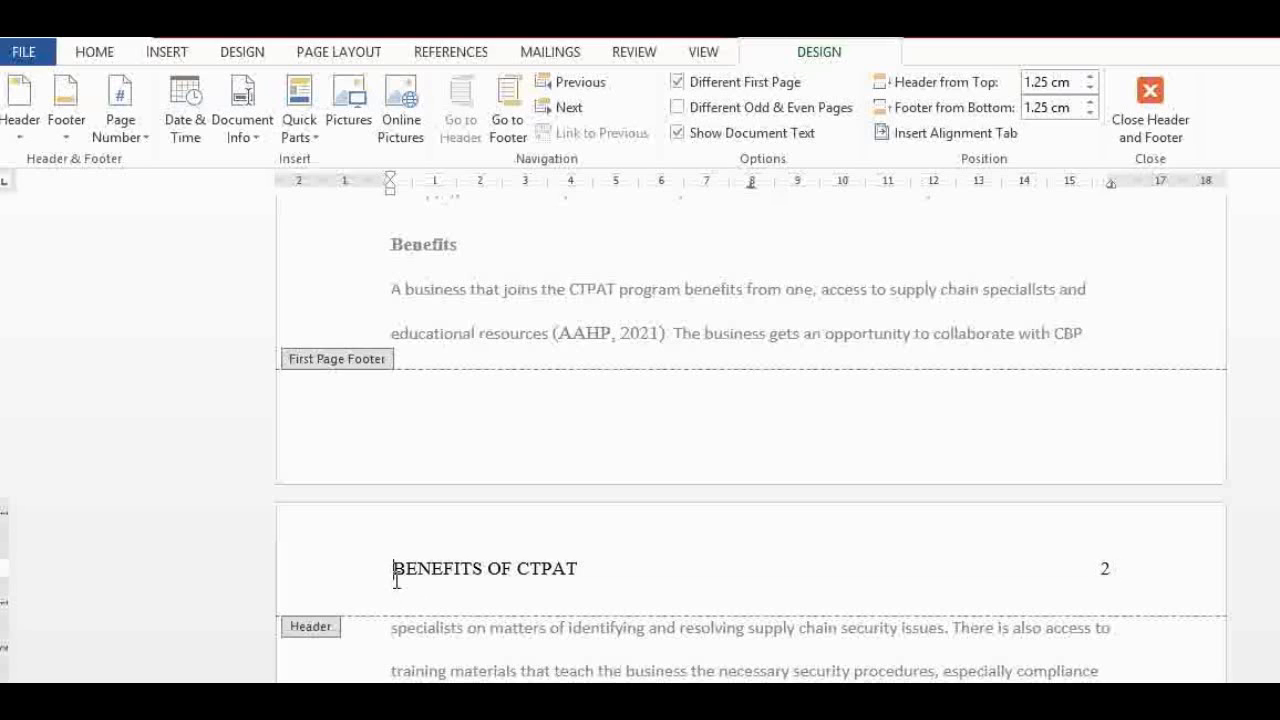
{"action": "left_click", "coordinate": [590, 570]}
{"action": "key", "text": "BackSpace"}
{"action": "key", "text": "BackSpace"}
{"action": "key", "text": "BackSpace"}
{"action": "key", "text": "BackSpace"}
{"action": "key", "text": "BackSpace"}
{"action": "key", "text": "BackSpace"}
{"action": "key", "text": "BackSpace"}
{"action": "key", "text": "BackSpace"}
{"action": "key", "text": "BackSpace"}
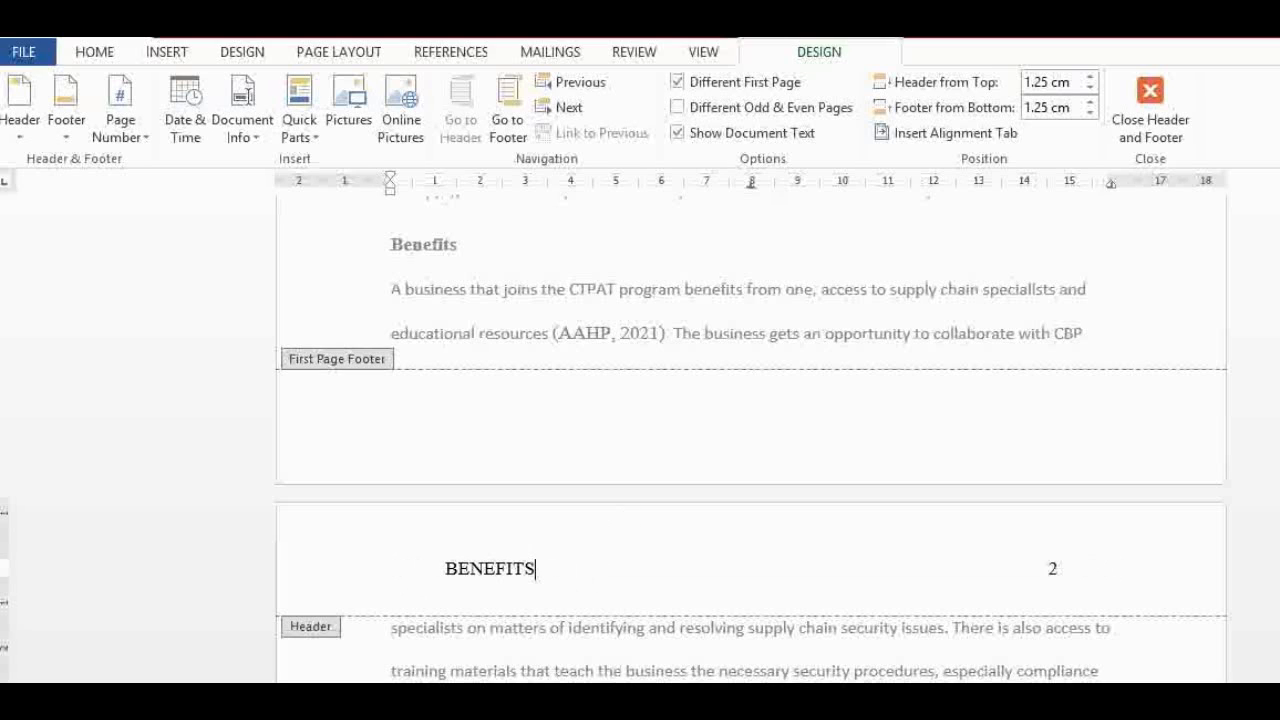
{"action": "key", "text": "BackSpace"}
{"action": "key", "text": "BackSpace"}
{"action": "key", "text": "BackSpace"}
{"action": "key", "text": "BackSpace"}
{"action": "key", "text": "BackSpace"}
{"action": "key", "text": "BackSpace"}
{"action": "key", "text": "BackSpace"}
{"action": "key", "text": "BackSpace"}
{"action": "key", "text": "BackSpace"}
{"action": "key", "text": "BackSpace"}
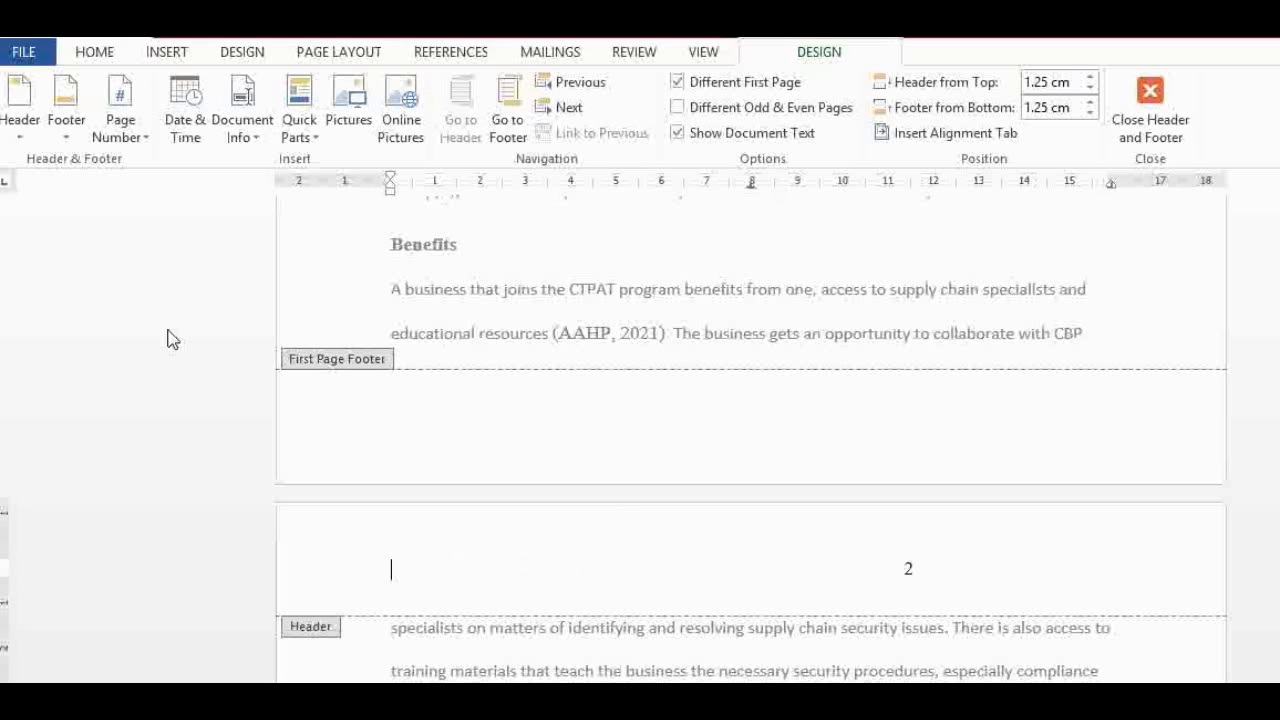
Replace the second page header's shifted page number with a right-aligned one at the top of the page and leave the header
{"action": "left_click", "coordinate": [148, 140]}
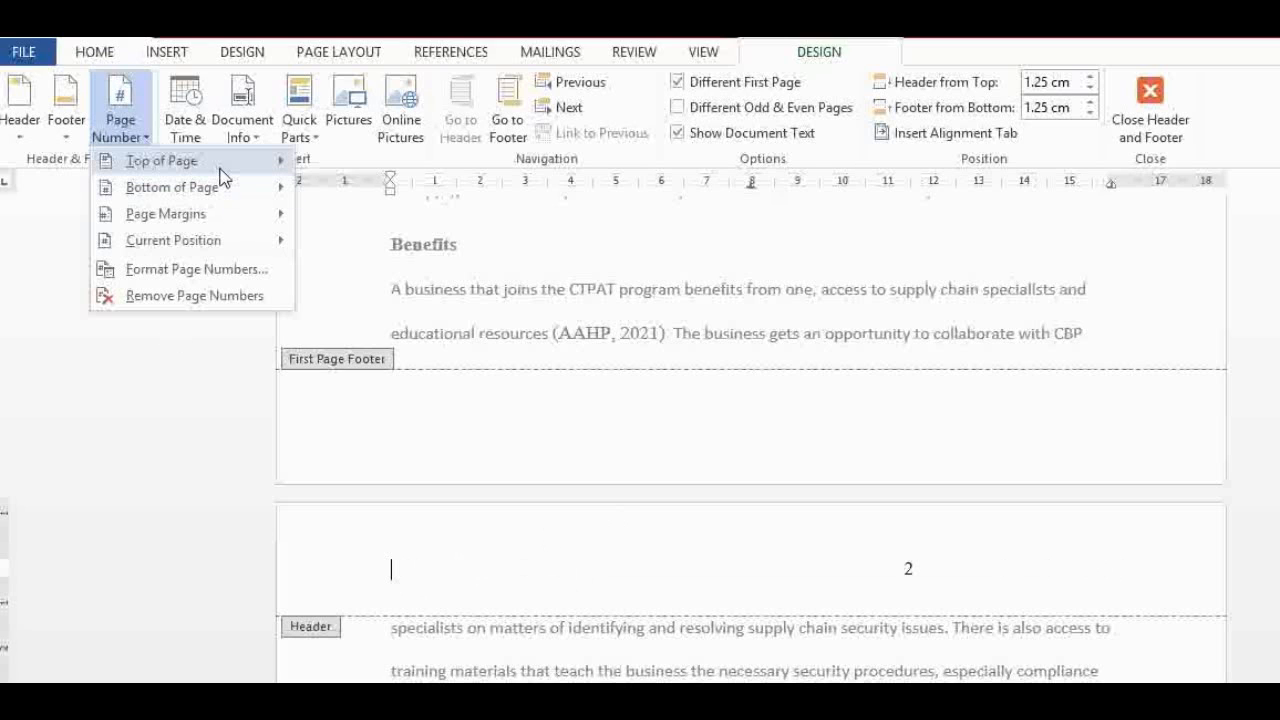
{"action": "mouse_move", "coordinate": [222, 165]}
{"action": "left_click", "coordinate": [489, 458]}
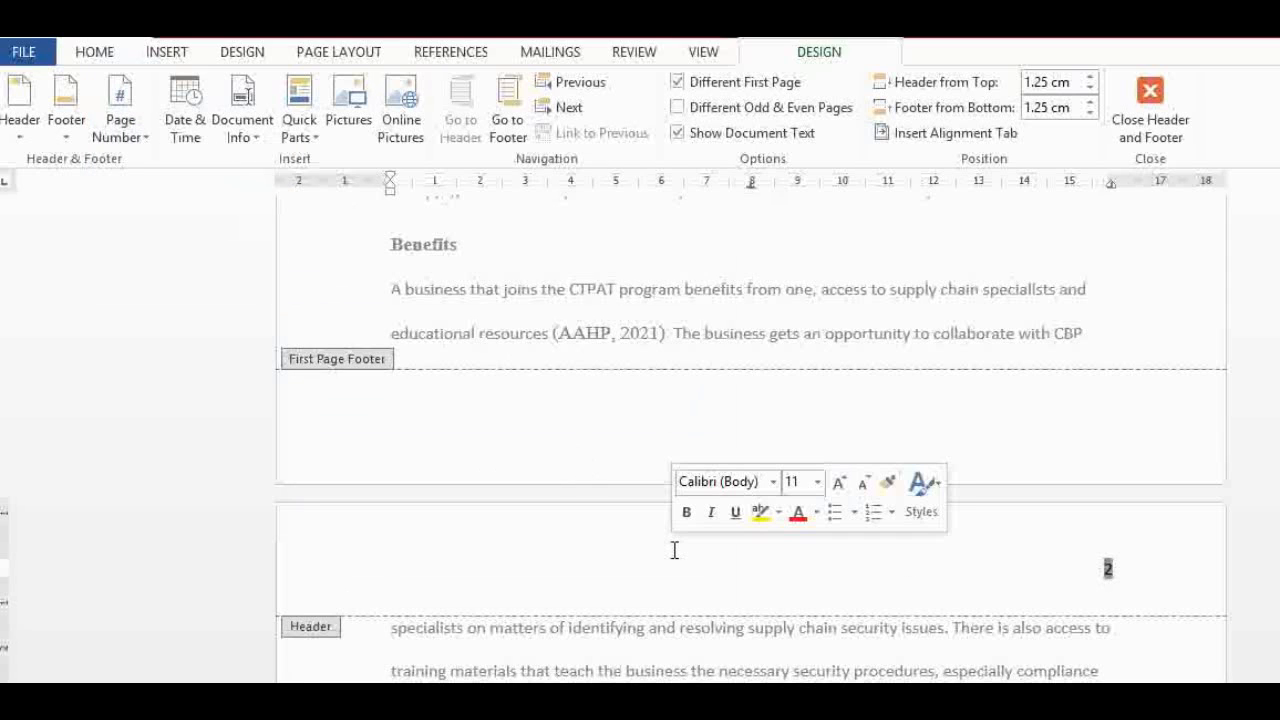
{"action": "double_click", "coordinate": [657, 390]}
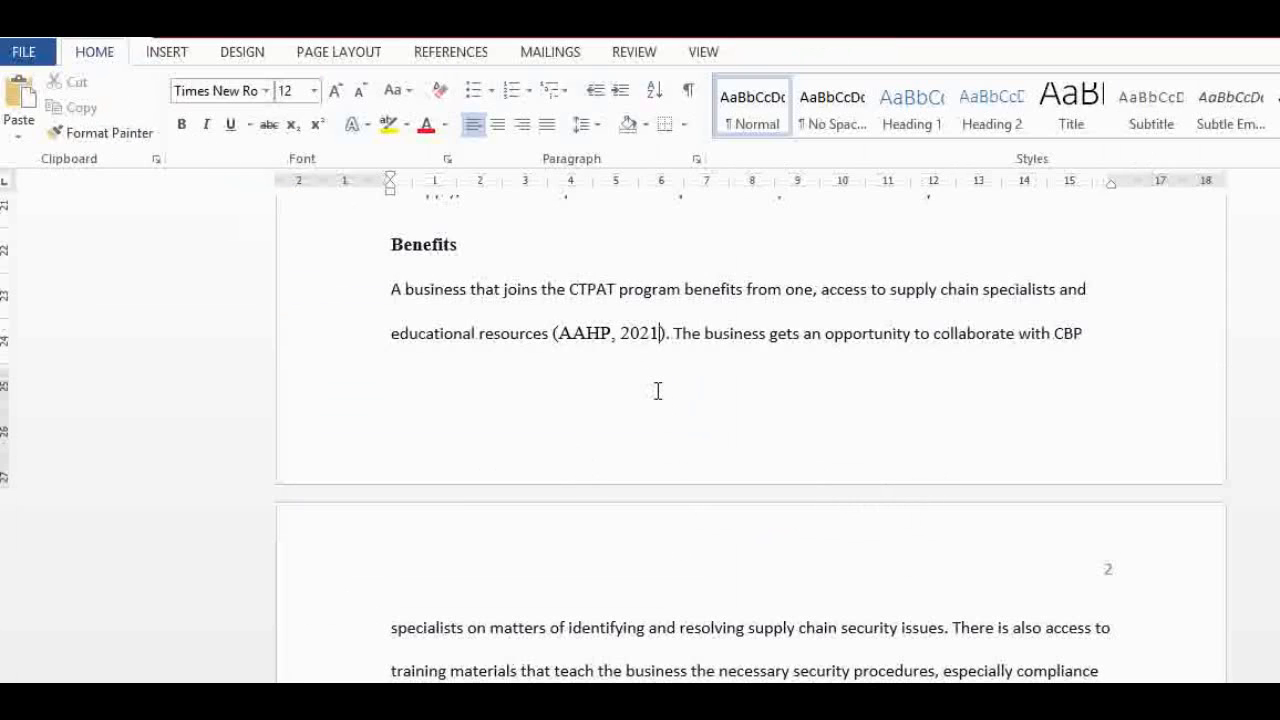
Bold the "Benefits of CTPAT" title on the title page
{"action": "key", "text": "ctrl+Home"}
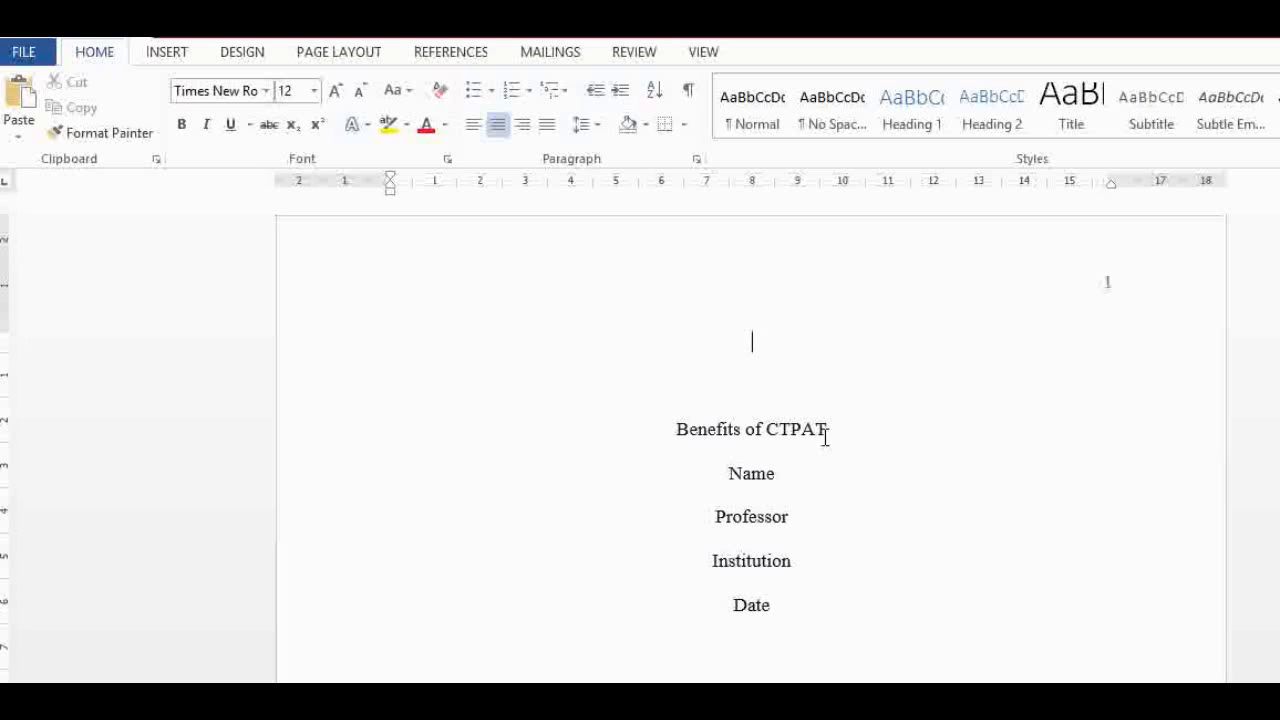
{"action": "left_click_drag", "start_coordinate": [823, 437], "coordinate": [673, 440]}
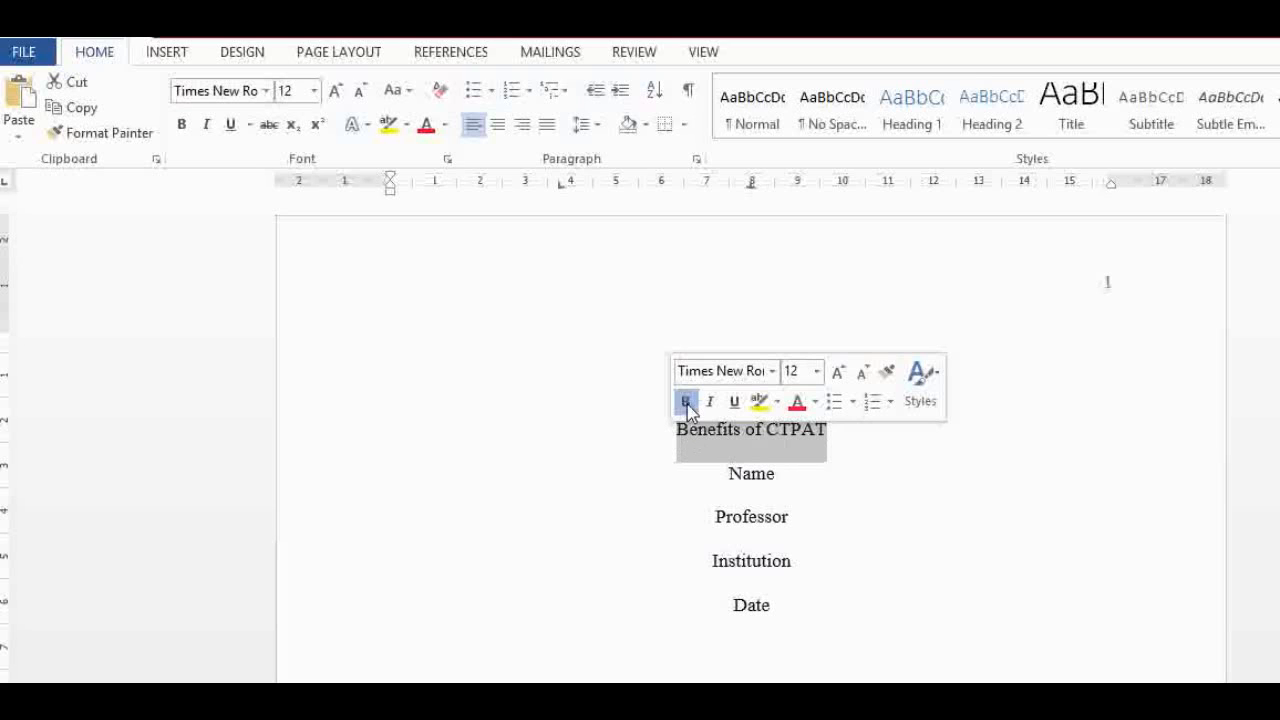
{"action": "left_click", "coordinate": [685, 401]}
{"action": "left_click", "coordinate": [717, 468]}
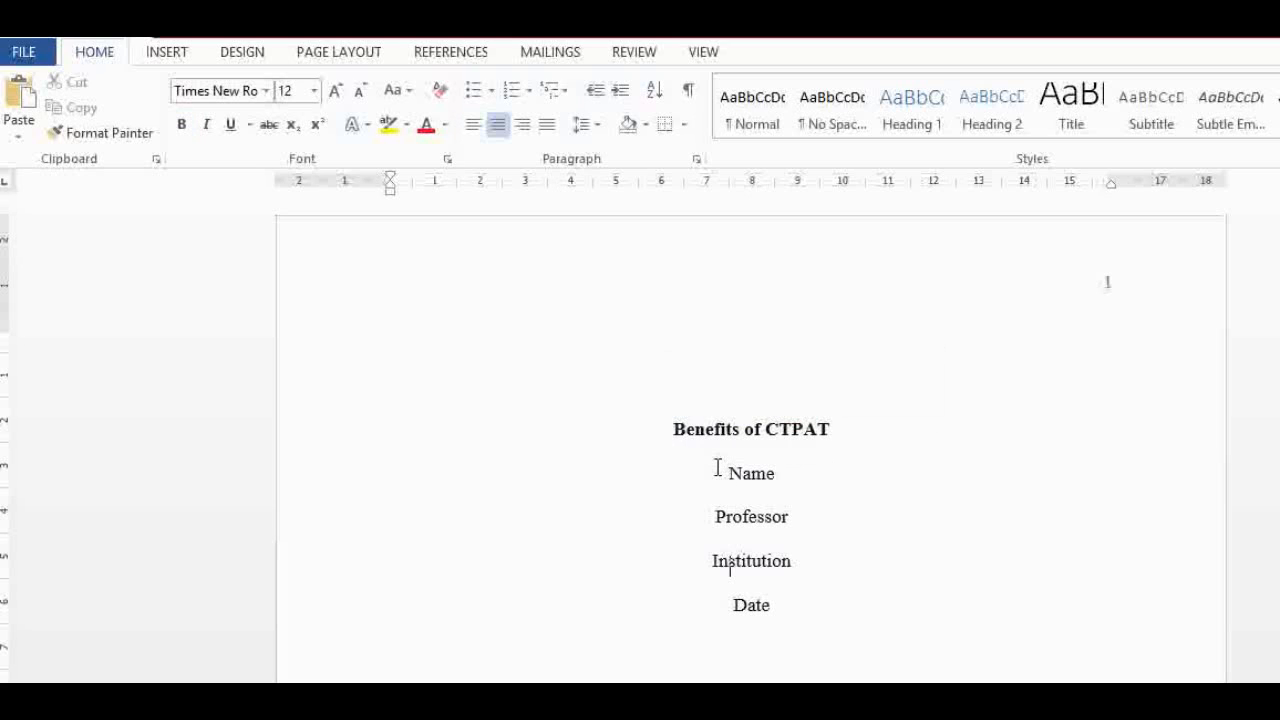
Review the title page and the pages after it, checking the layout and page numbers
{"action": "key", "text": "Down"}
{"action": "key", "text": "Down"}
{"action": "key", "text": "Down"}
{"action": "key", "text": "Down"}
{"action": "key", "text": "Down"}
{"action": "key", "text": "Down"}
{"action": "key", "text": "Down"}
{"action": "key", "text": "Down"}
{"action": "key", "text": "Down"}
{"action": "key", "text": "Down"}
{"action": "key", "text": "Down"}
{"action": "key", "text": "Down"}
{"action": "key", "text": "Down"}
{"action": "key", "text": "Down"}
{"action": "key", "text": "Down"}
{"action": "key", "text": "Down"}
{"action": "key", "text": "Down"}
{"action": "key", "text": "Down"}
{"action": "key", "text": "Down"}
{"action": "key", "text": "Down"}
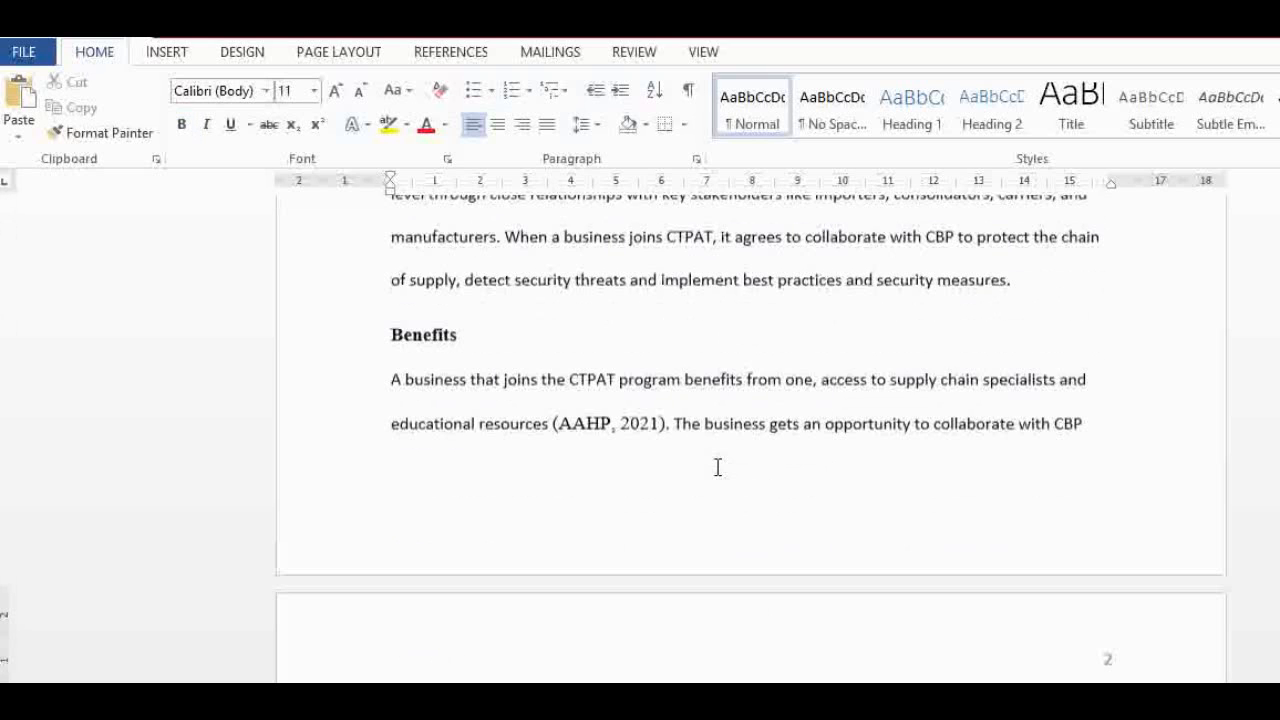
{"action": "key", "text": "Up"}
{"action": "key", "text": "Up"}
{"action": "key", "text": "Up"}
{"action": "key", "text": "Up"}
{"action": "key", "text": "Up"}
{"action": "key", "text": "Up"}
{"action": "key", "text": "Up"}
{"action": "key", "text": "Up"}
{"action": "key", "text": "Up"}
{"action": "key", "text": "Up"}
{"action": "key", "text": "Up"}
{"action": "key", "text": "Up"}
{"action": "key", "text": "Up"}
{"action": "key", "text": "Up"}
{"action": "key", "text": "Up"}
{"action": "key", "text": "Up"}
{"action": "key", "text": "Up"}
{"action": "key", "text": "Up"}
{"action": "key", "text": "Up"}
{"action": "key", "text": "Up"}
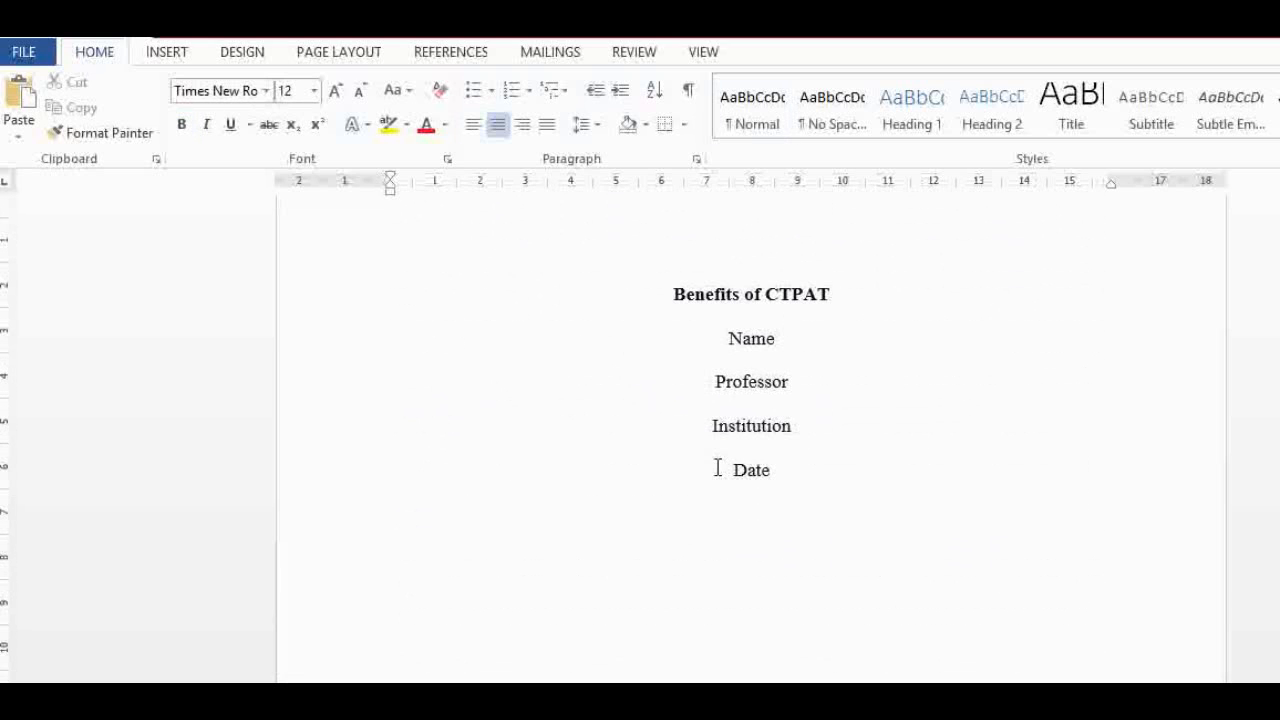
{"action": "key", "text": "Up"}
{"action": "key", "text": "Up"}
{"action": "key", "text": "Up"}
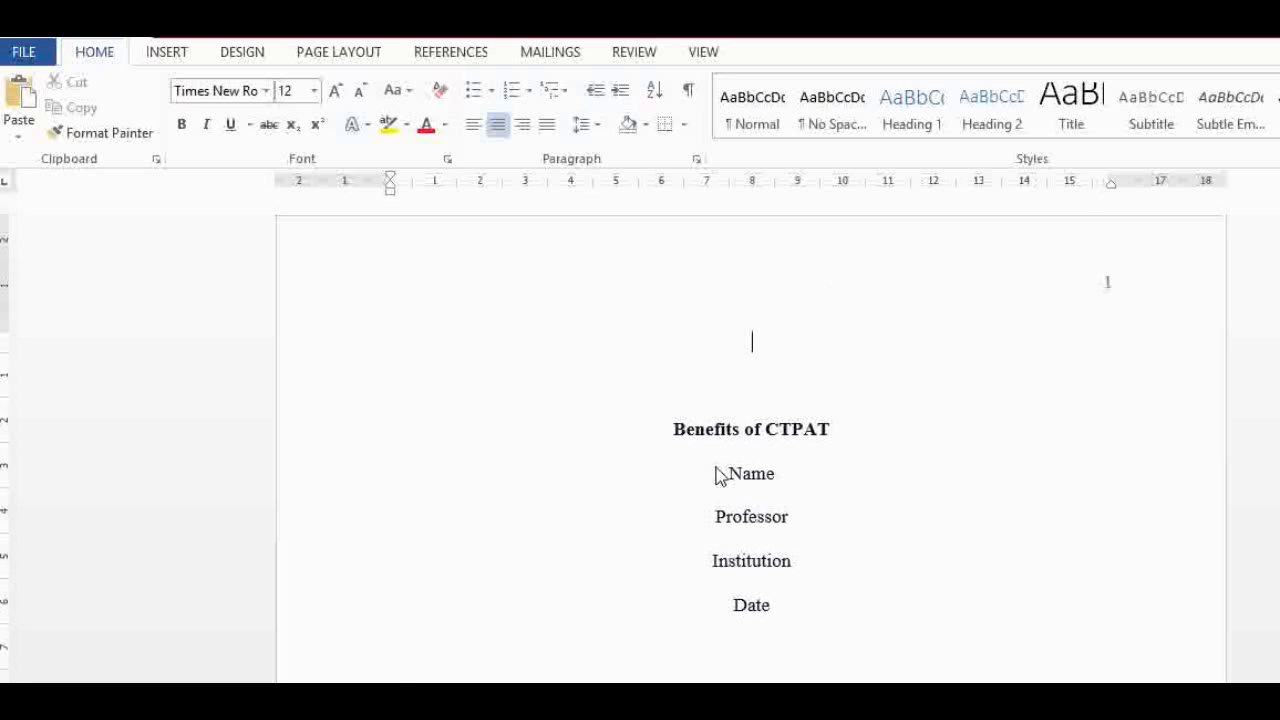
Set the whole document's text to Times New Roman, size 12, with 2.0 line spacing
{"action": "key", "text": "ctrl+a"}
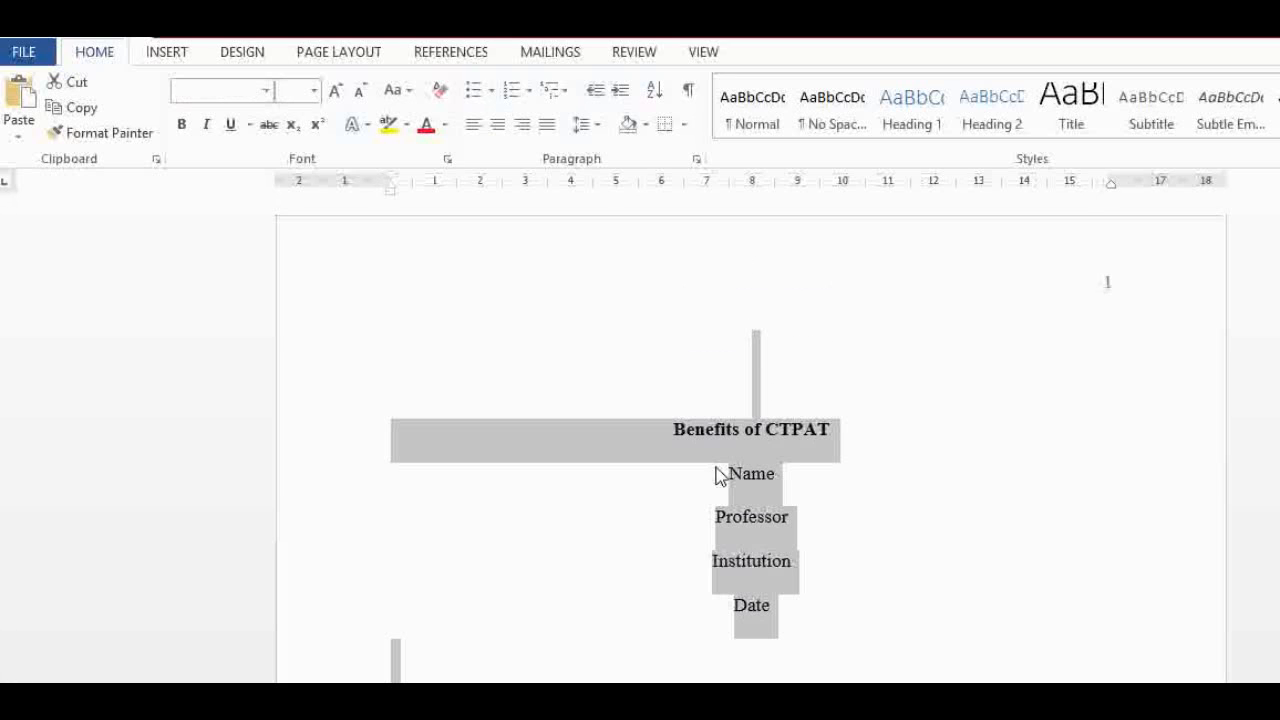
{"action": "left_click", "coordinate": [266, 91]}
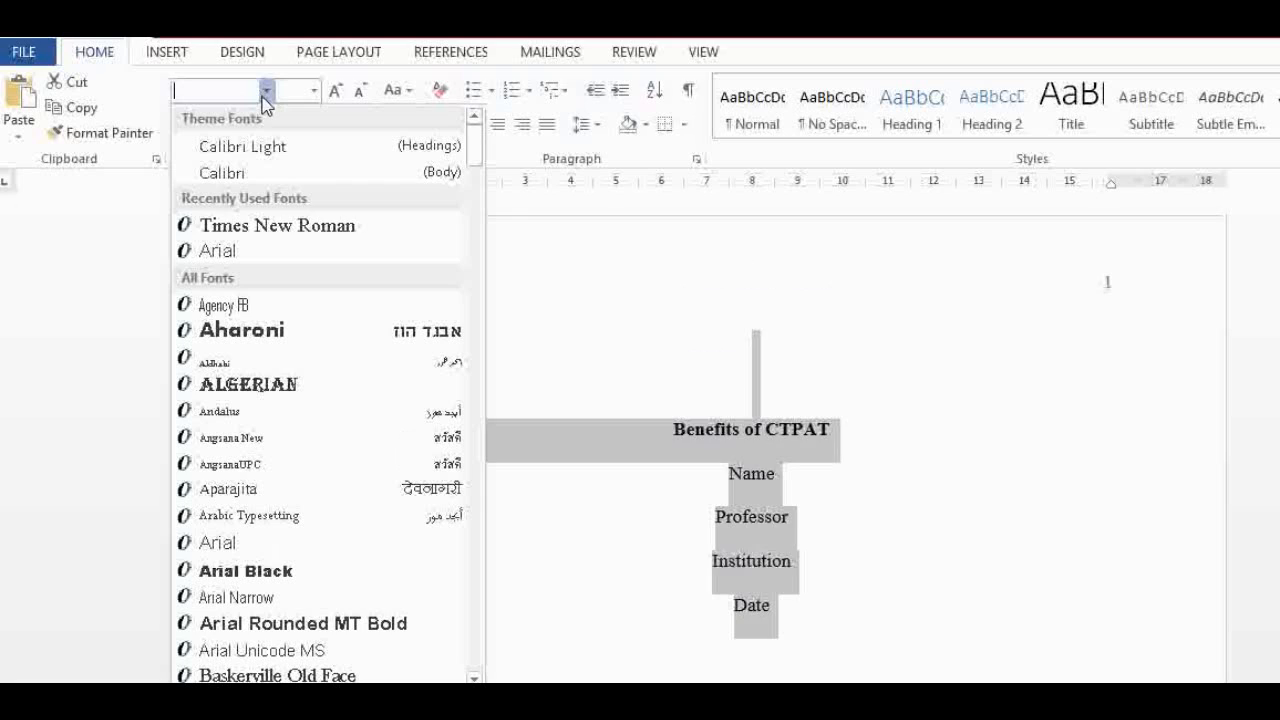
{"action": "left_click", "coordinate": [263, 228]}
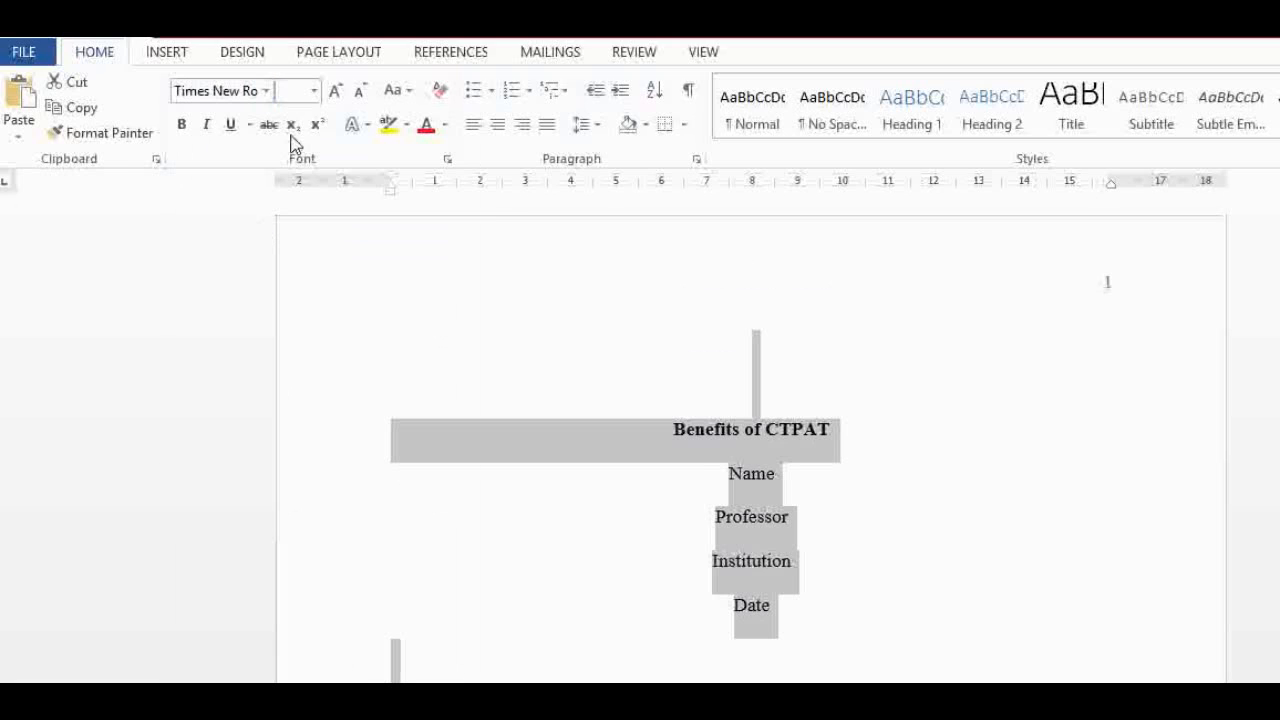
{"action": "left_click", "coordinate": [314, 91]}
{"action": "left_click", "coordinate": [289, 201]}
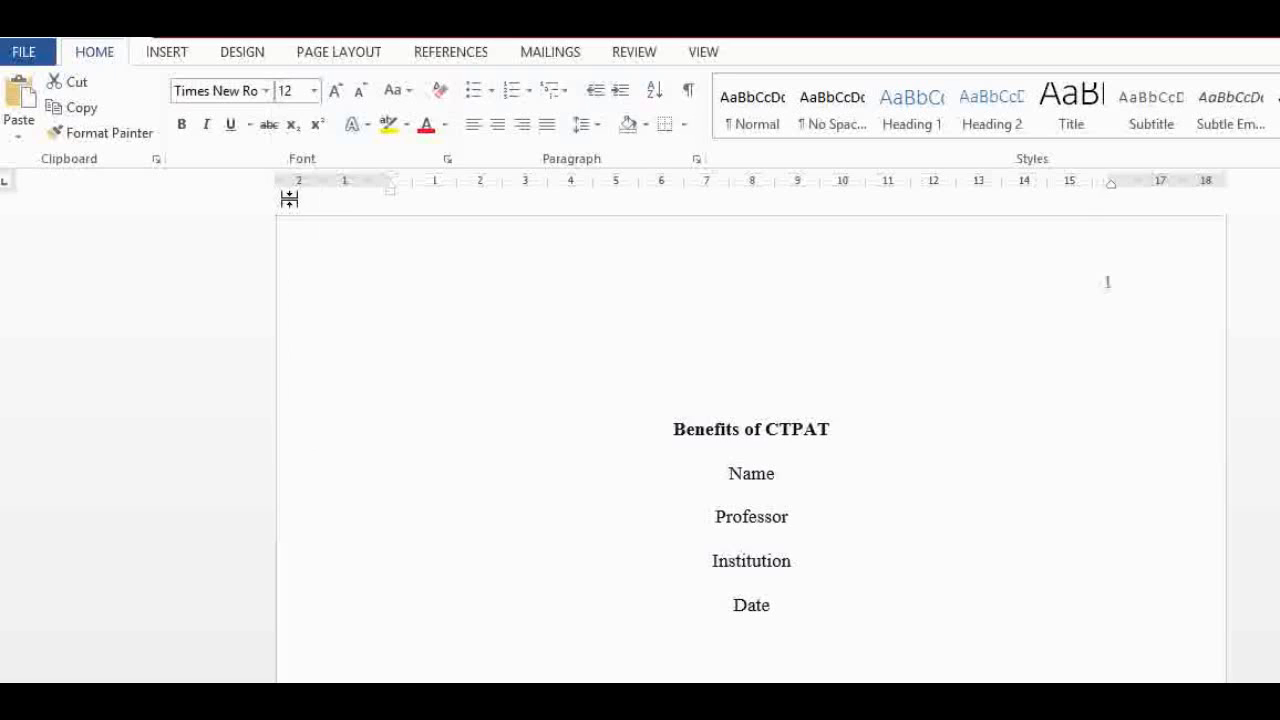
{"action": "left_click", "coordinate": [585, 124]}
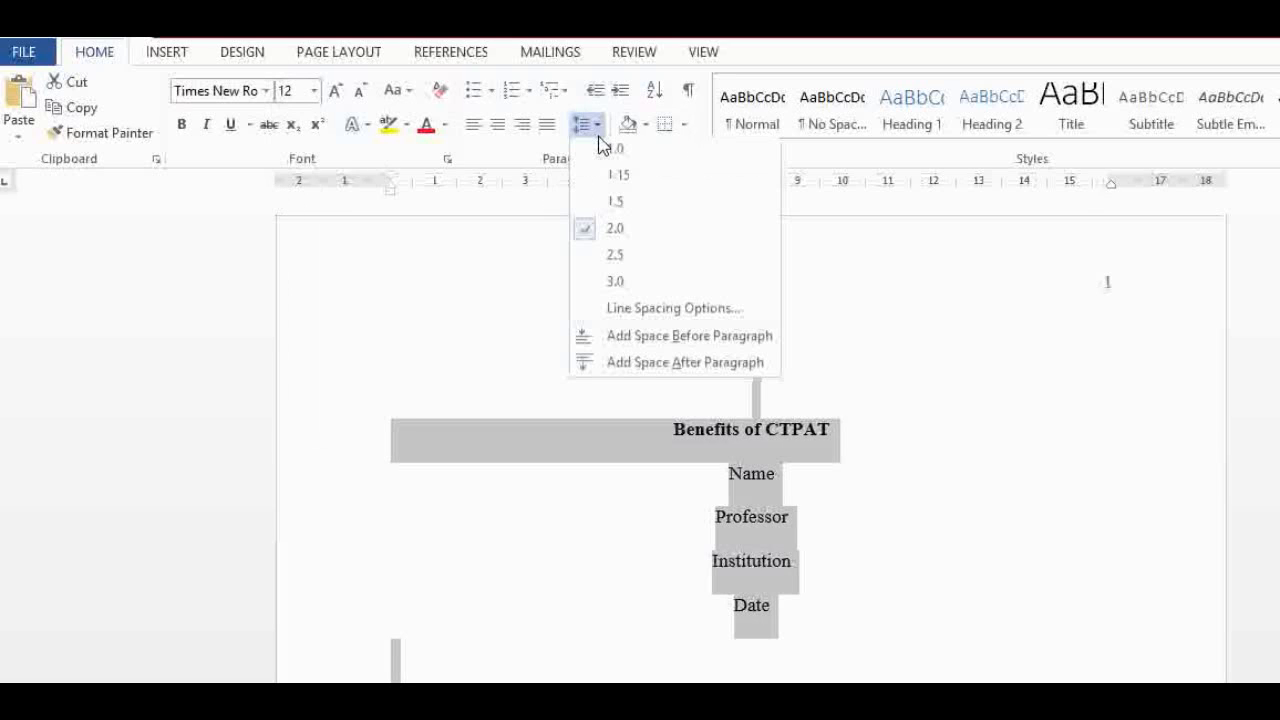
{"action": "left_click", "coordinate": [630, 236]}
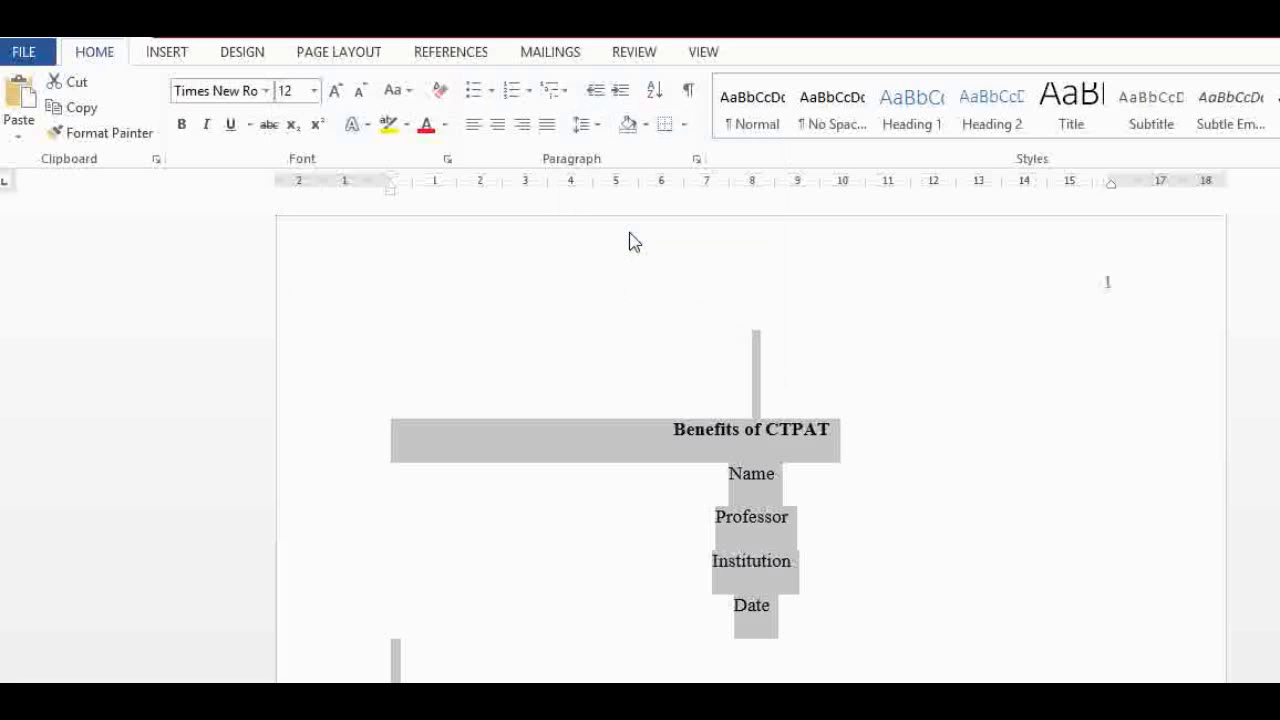
{"action": "left_click", "coordinate": [654, 514]}
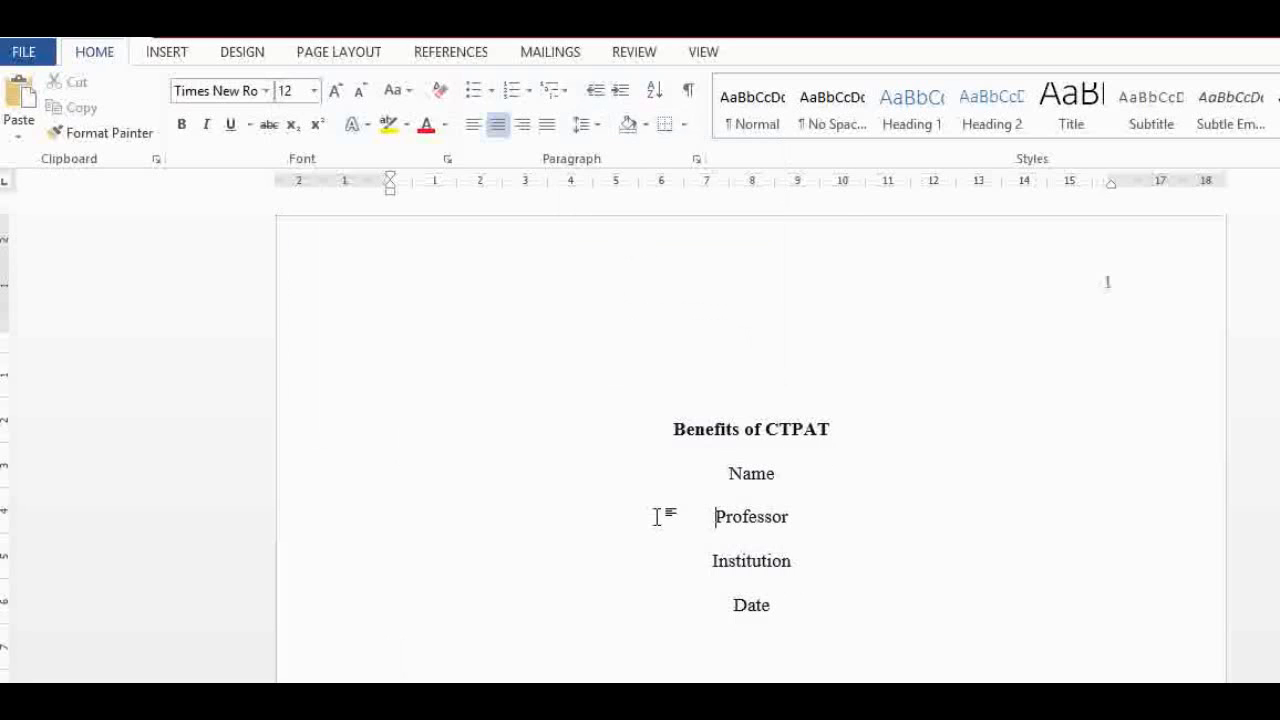
Move the "Benefits of CTPAT" title down by two blank lines and center it
{"action": "left_click", "coordinate": [665, 446]}
{"action": "key", "text": "Return"}
{"action": "key", "text": "Return"}
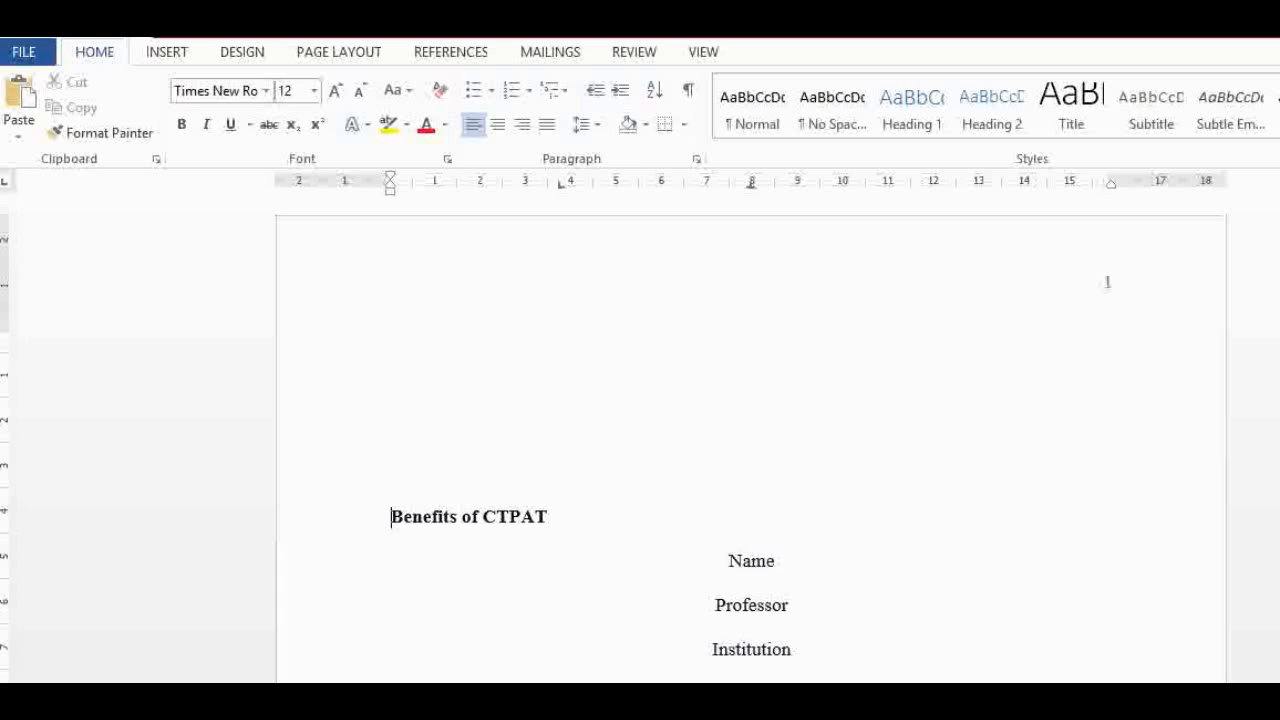
{"action": "left_click_drag", "start_coordinate": [563, 528], "coordinate": [395, 517]}
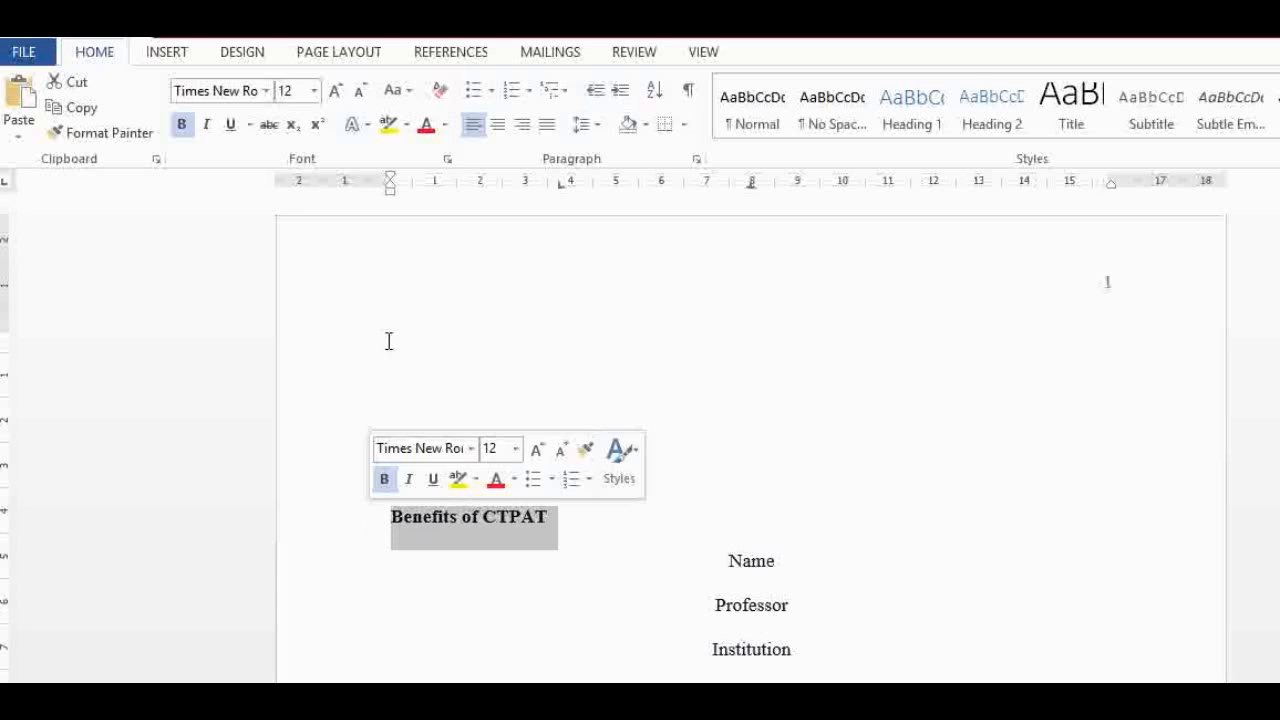
{"action": "left_click", "coordinate": [498, 128]}
{"action": "left_click", "coordinate": [564, 415]}
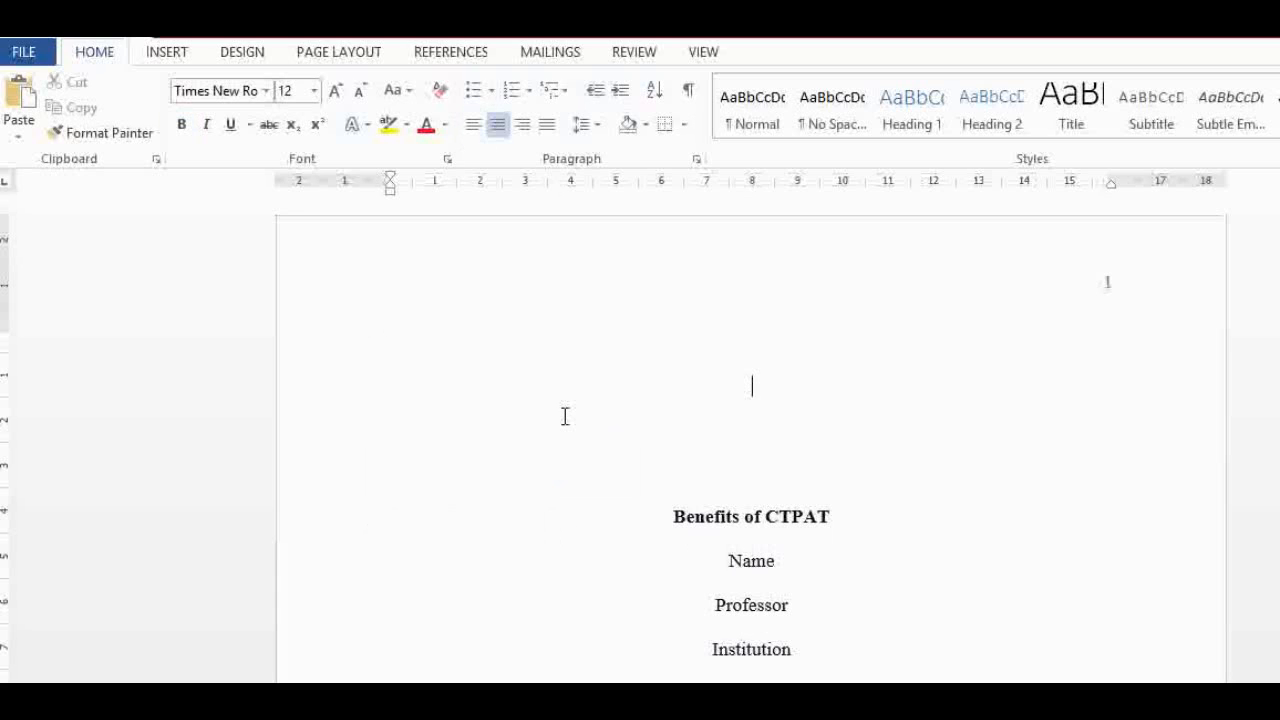
Insert a blank line between the title and the Name line on the title page
{"action": "scroll", "coordinate": [565, 416], "scroll_direction": "down", "scroll_amount": 2}
{"action": "left_click", "coordinate": [728, 449]}
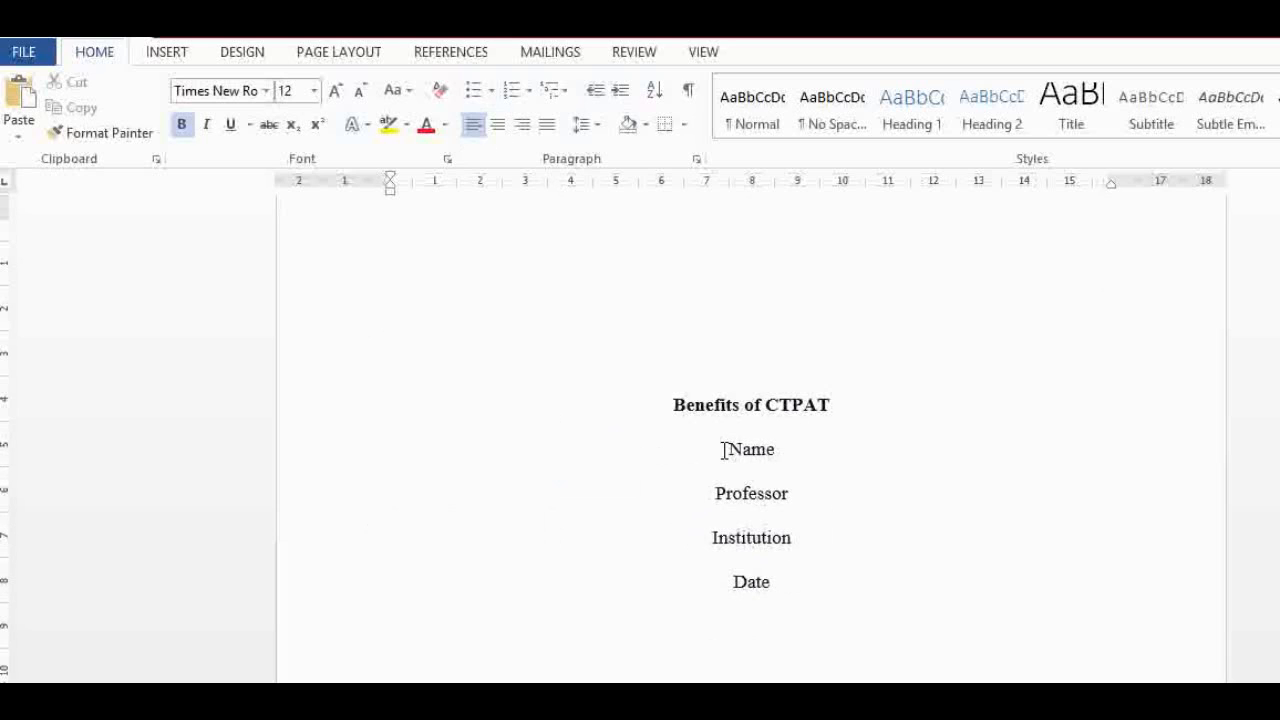
{"action": "key", "text": "Return"}
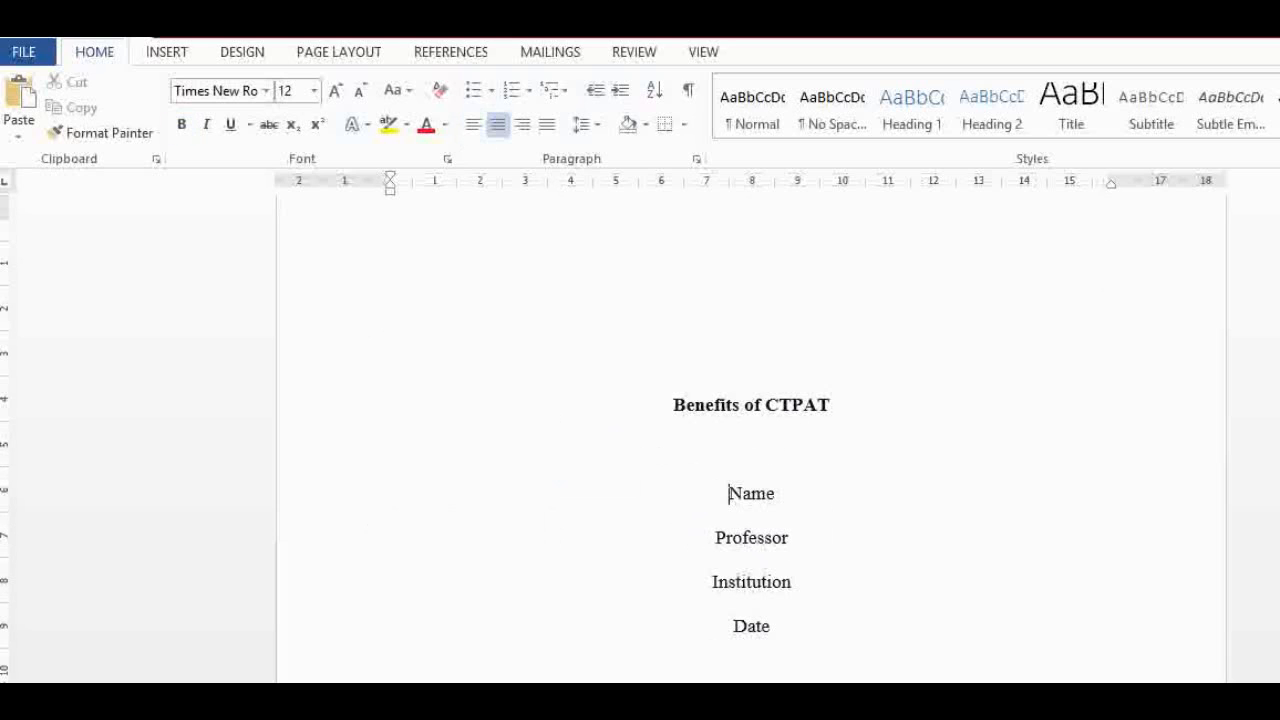
{"action": "scroll", "coordinate": [1108, 223], "scroll_direction": "up", "scroll_amount": 2}
{"action": "scroll", "coordinate": [1108, 280], "scroll_direction": "down", "scroll_amount": 2}
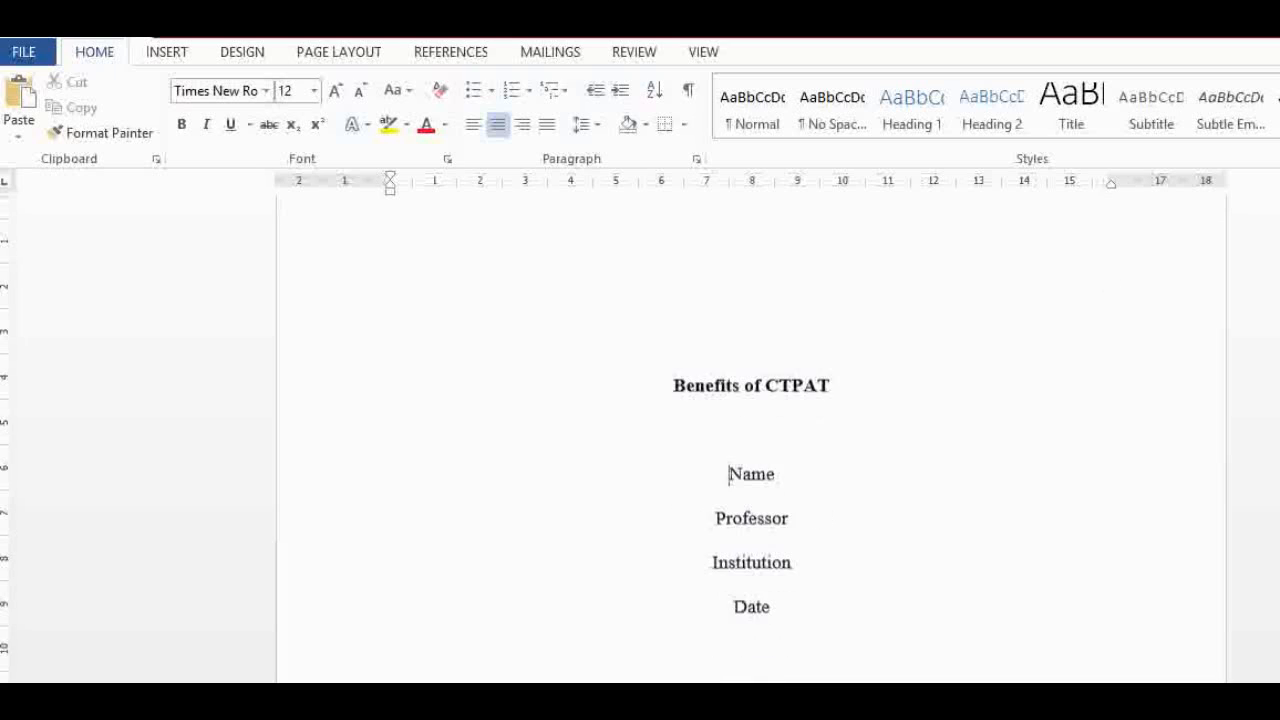
Move the "Benefits of CTPAT" title and the lines below it down by two blank lines on the title page
{"action": "left_click", "coordinate": [661, 390]}
{"action": "key", "text": "Return"}
{"action": "key", "text": "Return"}
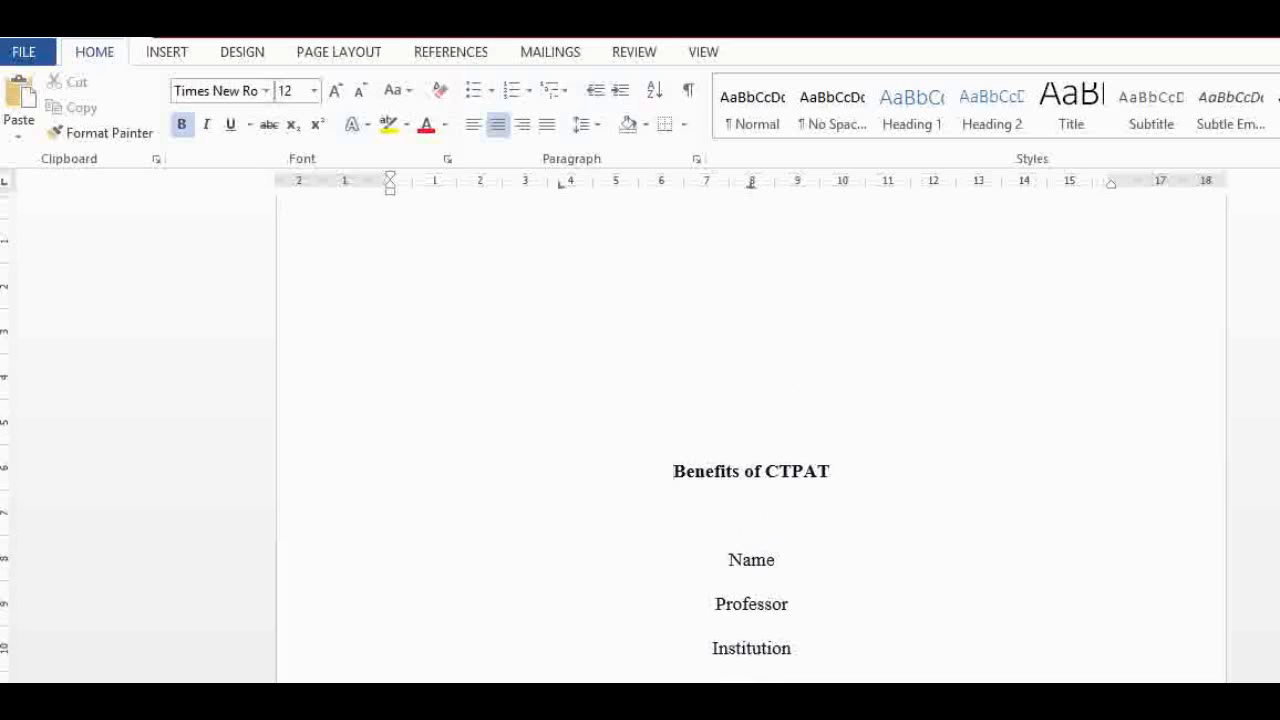
{"action": "scroll", "coordinate": [1108, 202], "scroll_direction": "down", "scroll_amount": 9}
{"action": "scroll", "coordinate": [1108, 202], "scroll_direction": "up", "scroll_amount": 10}
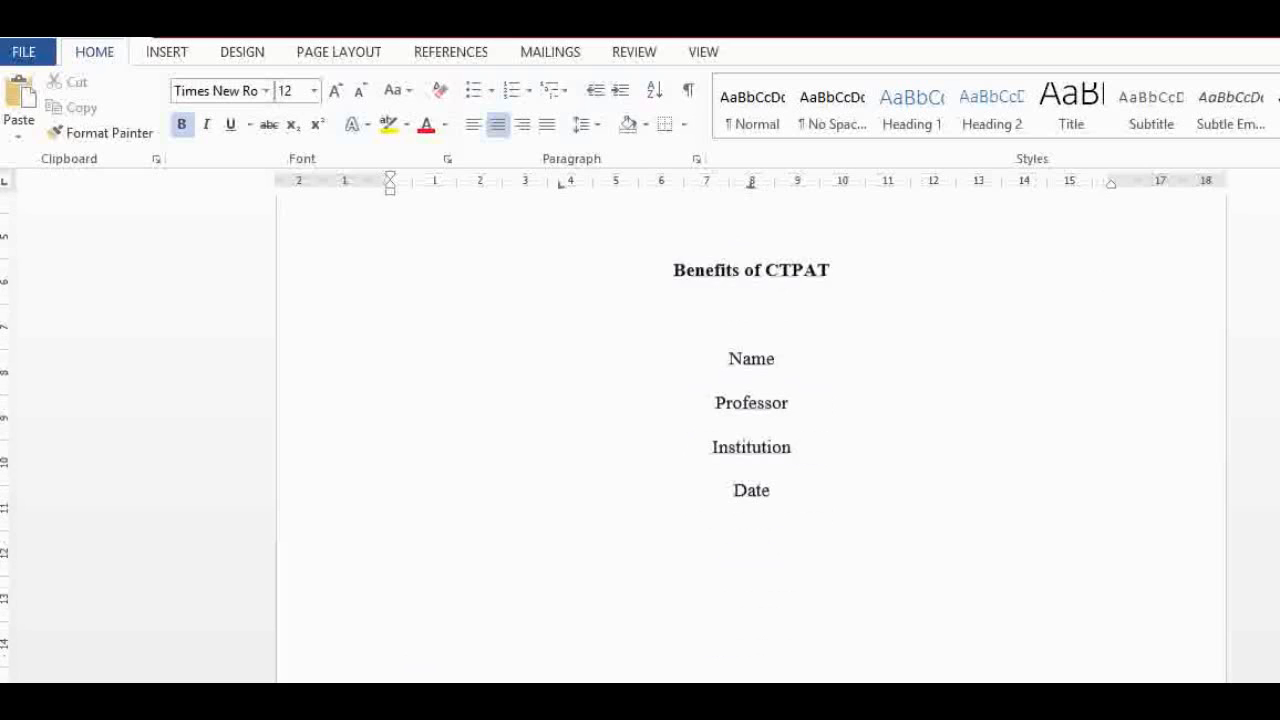
{"action": "scroll", "coordinate": [1108, 202], "scroll_direction": "up", "scroll_amount": 1}
{"action": "scroll", "coordinate": [750, 440], "scroll_direction": "down", "scroll_amount": 2}
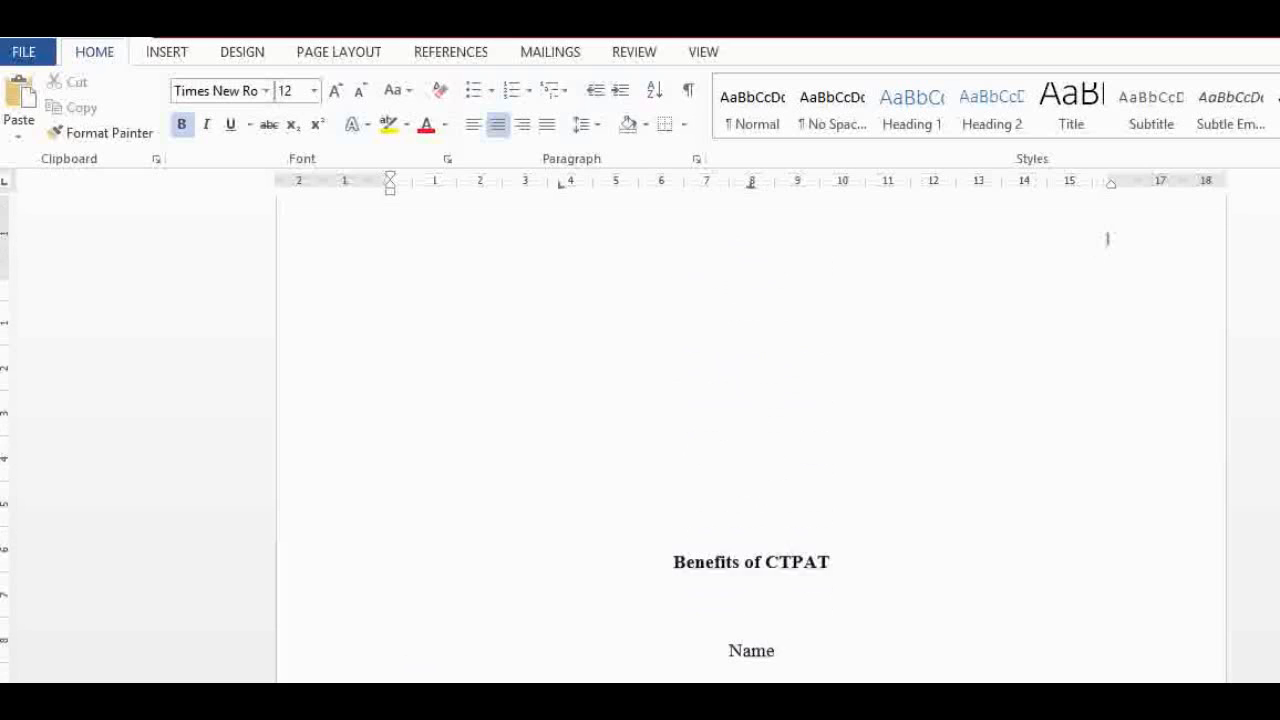
{"action": "scroll", "coordinate": [750, 440], "scroll_direction": "up", "scroll_amount": 2}
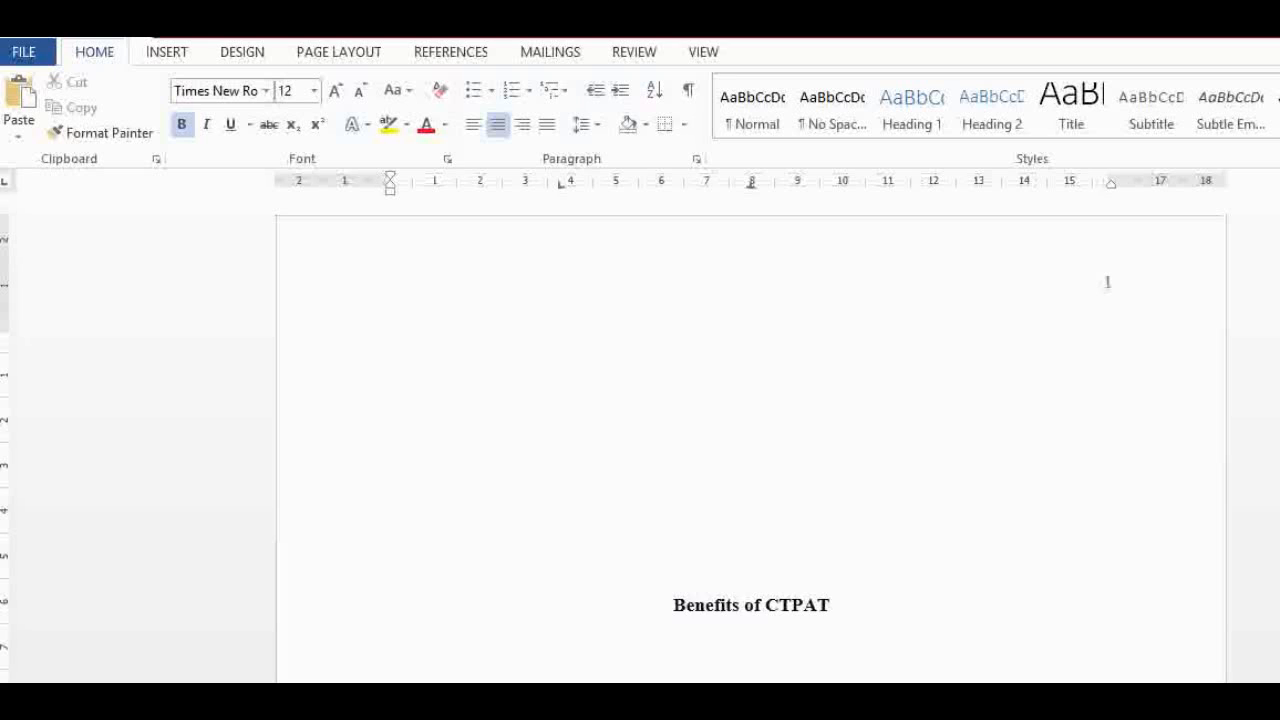
Push the "CTPAT" heading and its body text to the top of page 2 with blank lines above the heading
{"action": "scroll", "coordinate": [1107, 282], "scroll_direction": "down", "scroll_amount": 8}
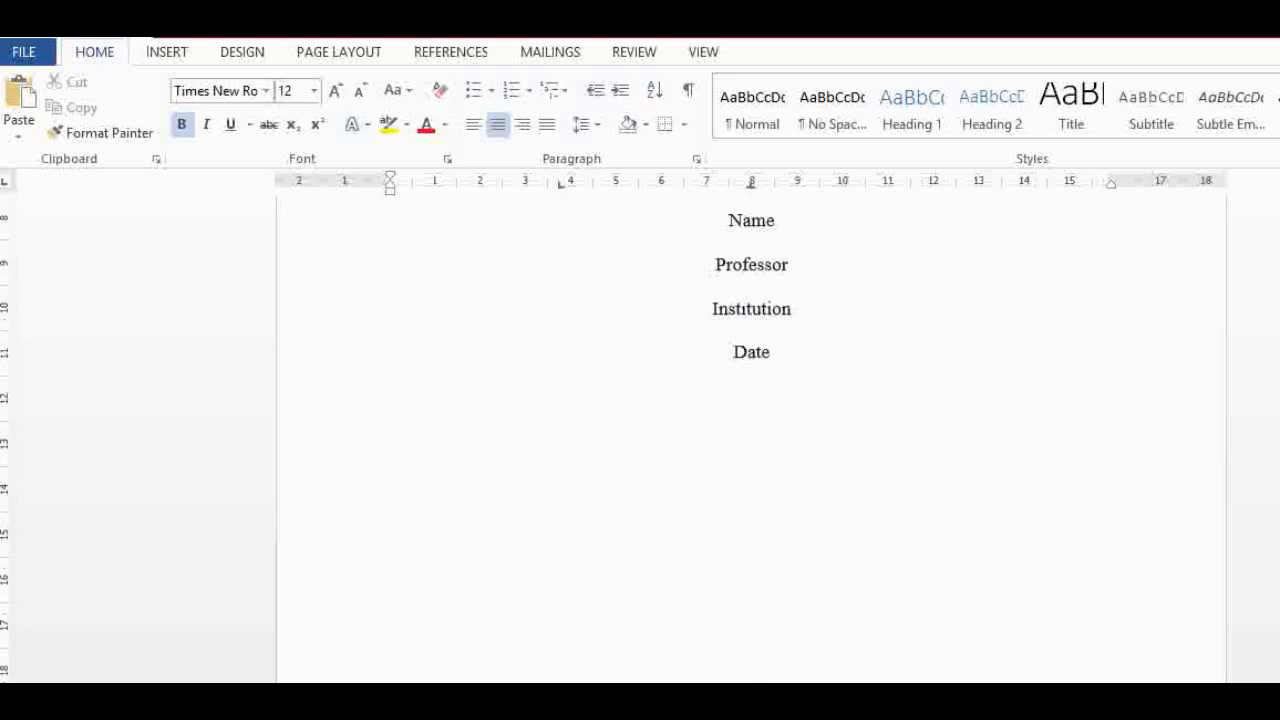
{"action": "scroll", "coordinate": [617, 237], "scroll_direction": "down", "scroll_amount": 9}
{"action": "scroll", "coordinate": [617, 237], "scroll_direction": "up", "scroll_amount": 2}
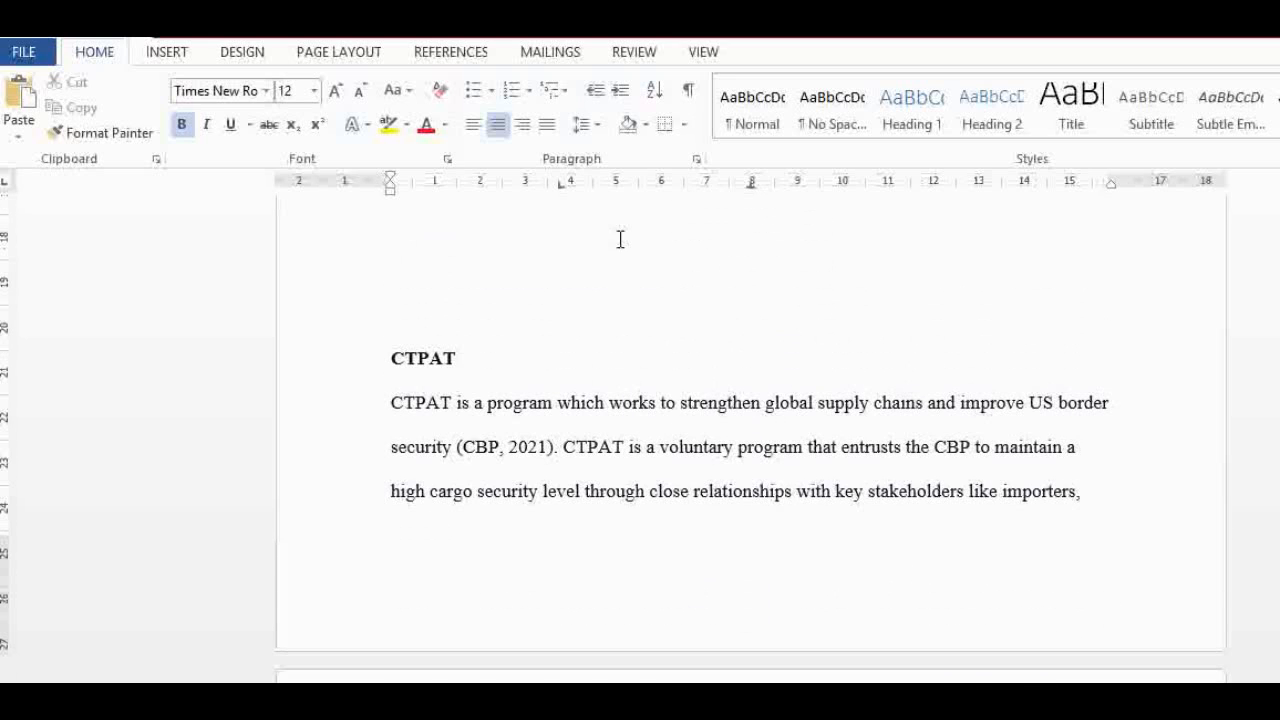
{"action": "left_click", "coordinate": [388, 365]}
{"action": "key", "text": "Return"}
{"action": "key", "text": "Return"}
{"action": "key", "text": "Return"}
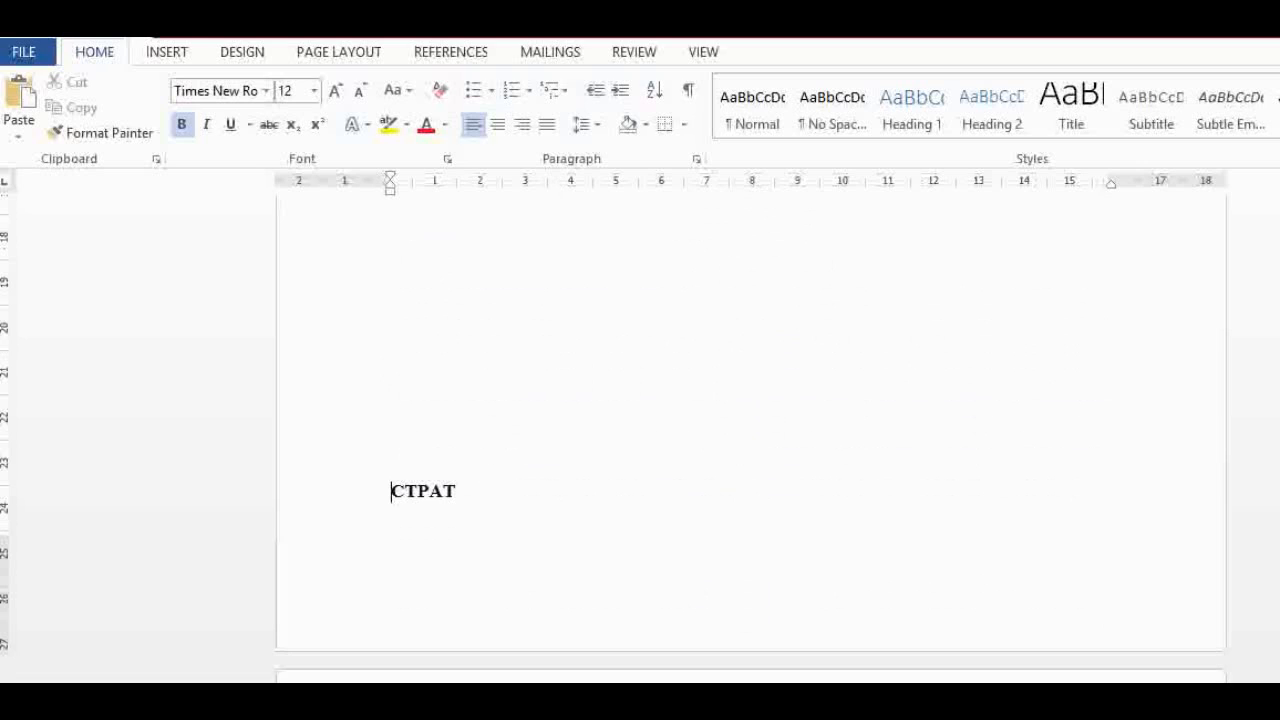
{"action": "key", "text": "Return"}
{"action": "key", "text": "Return"}
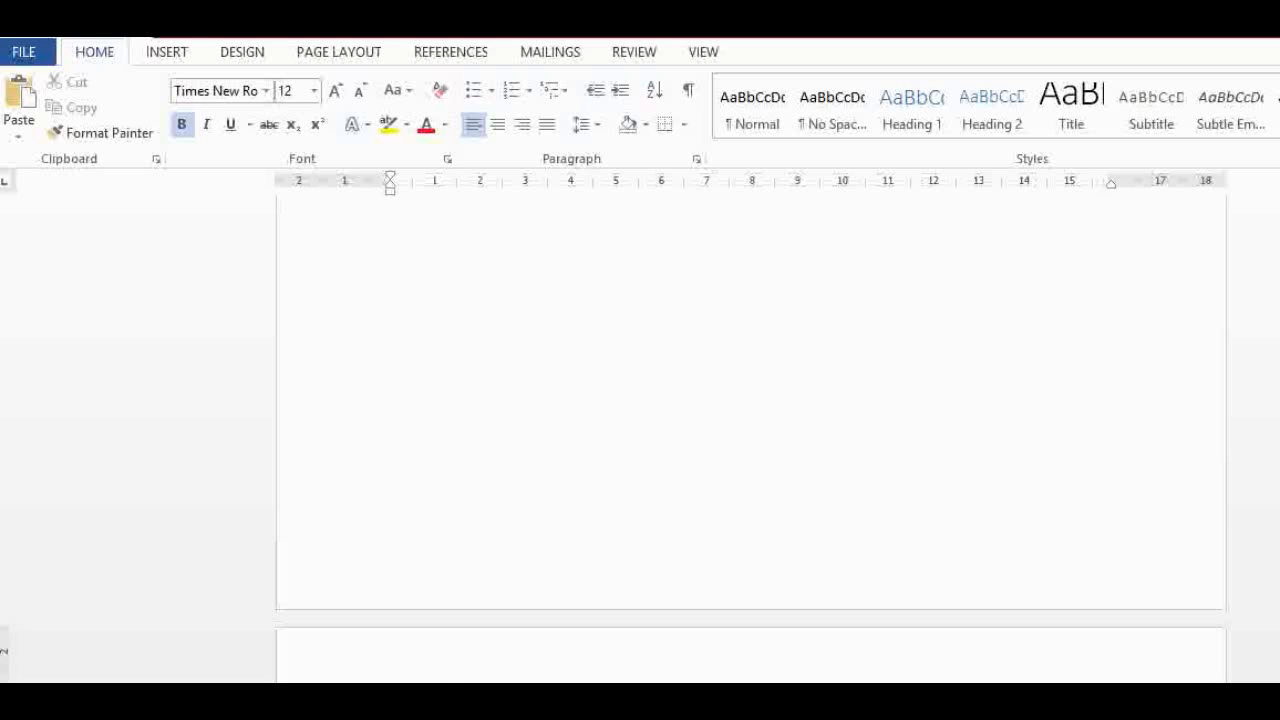
{"action": "scroll", "coordinate": [750, 440], "scroll_direction": "down", "scroll_amount": 5}
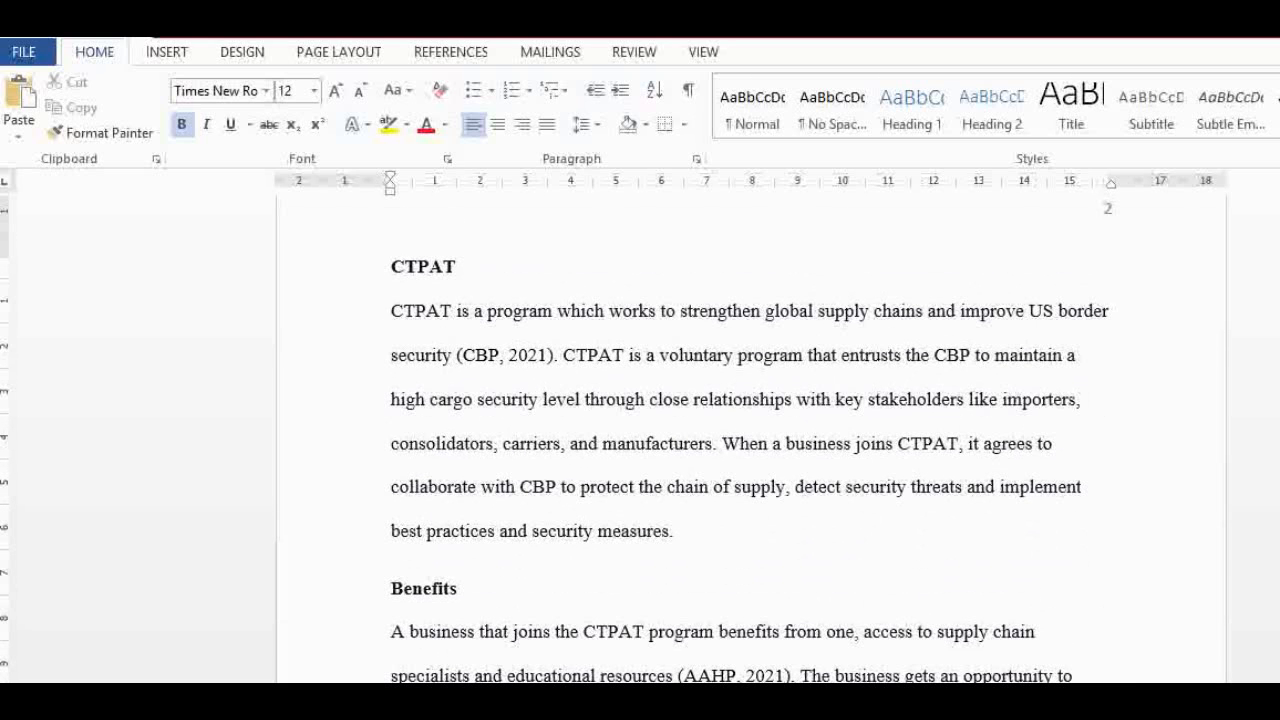
{"action": "scroll", "coordinate": [976, 395], "scroll_direction": "up", "scroll_amount": 2}
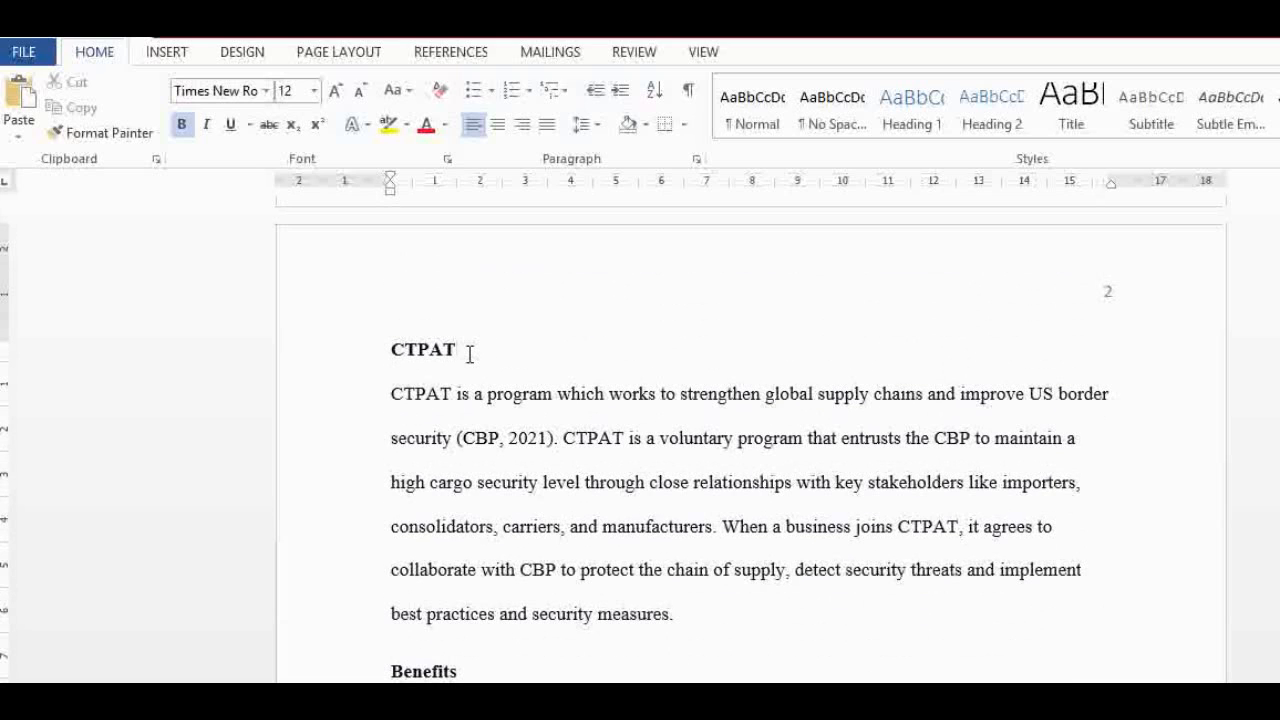
Center the "CTPAT" and "Benefits" section headings
{"action": "left_click_drag", "start_coordinate": [466, 351], "coordinate": [366, 351]}
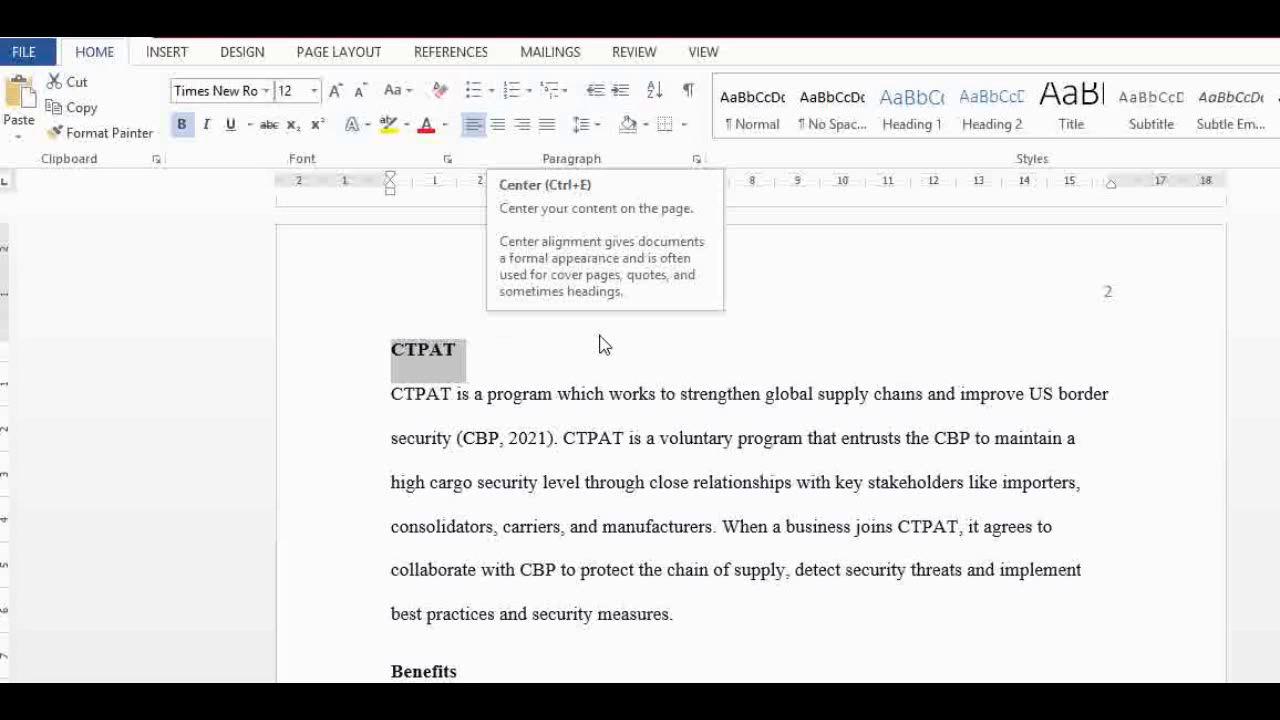
{"action": "left_click", "coordinate": [500, 127]}
{"action": "left_click", "coordinate": [515, 393]}
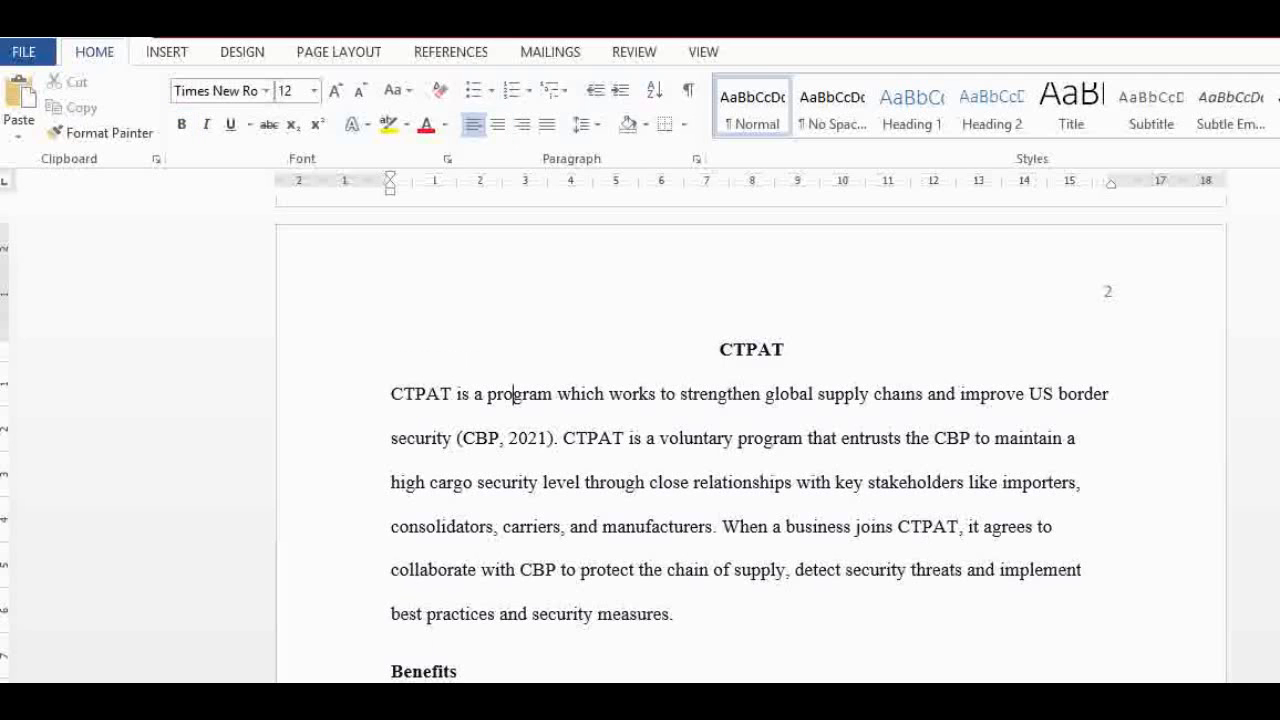
{"action": "scroll", "coordinate": [666, 234], "scroll_direction": "down", "scroll_amount": 7}
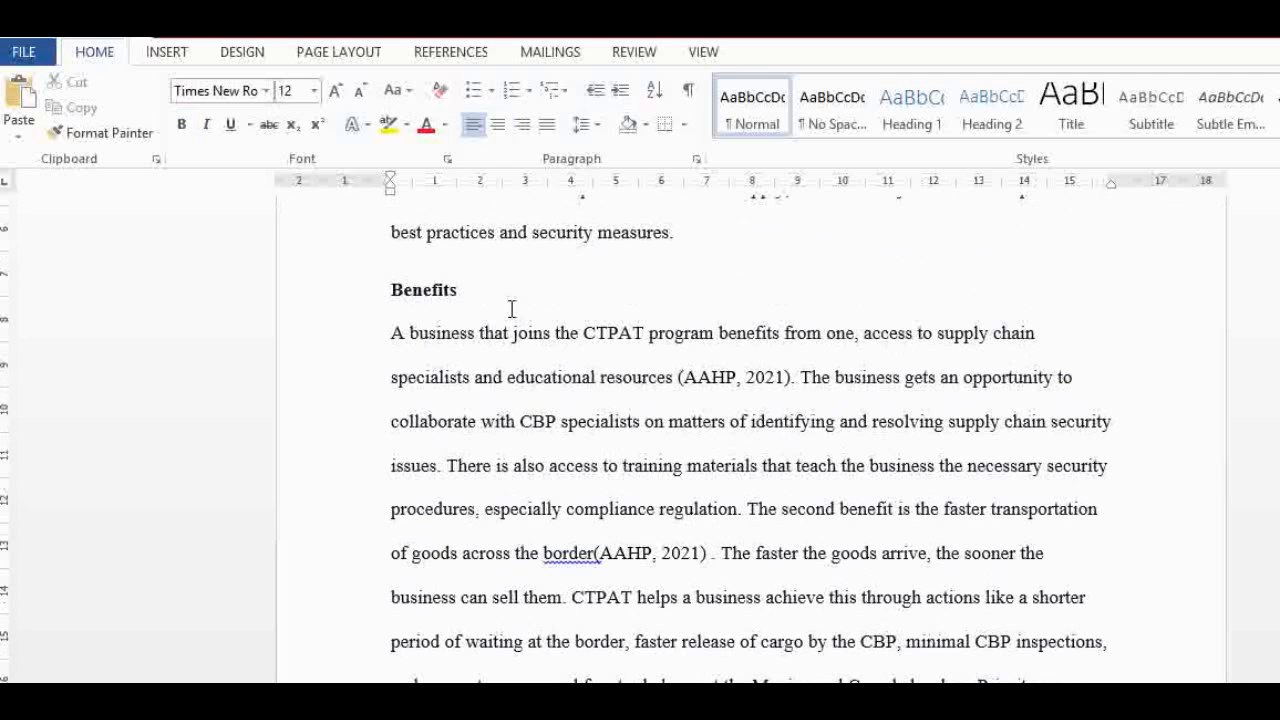
{"action": "left_click", "coordinate": [478, 300]}
{"action": "double_click", "coordinate": [478, 300]}
{"action": "left_click", "coordinate": [497, 124]}
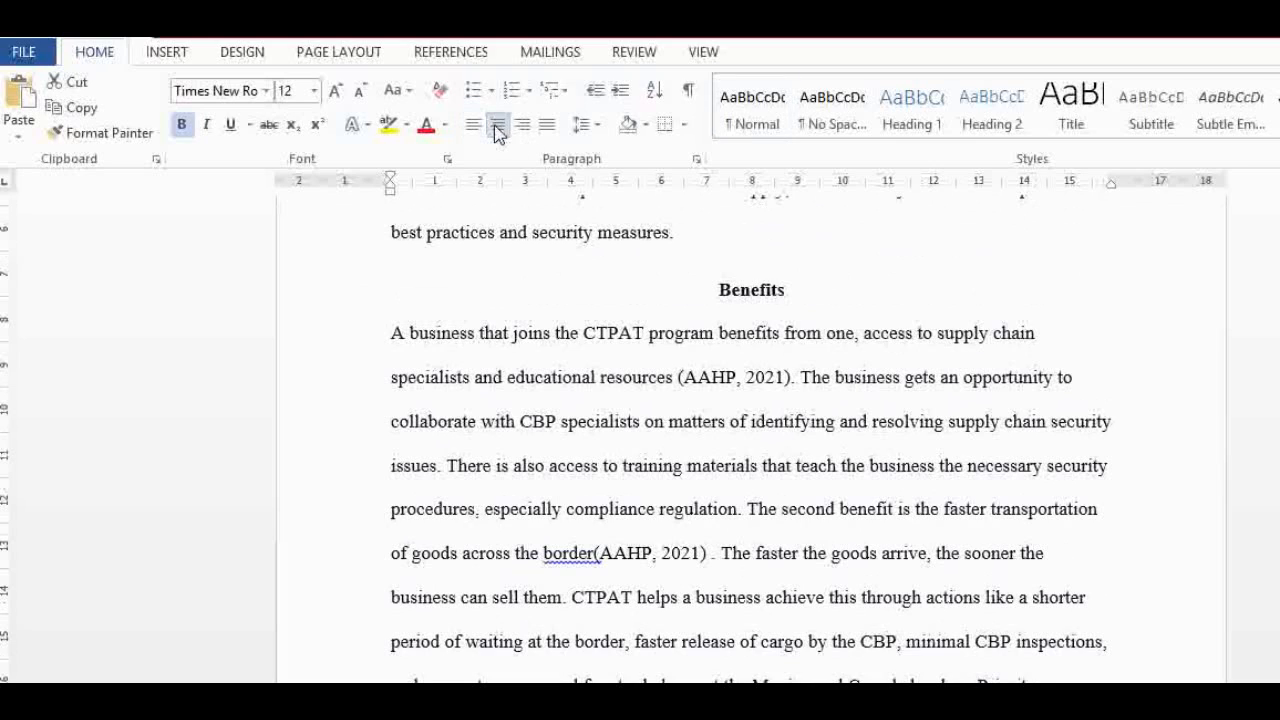
{"action": "left_click", "coordinate": [634, 466]}
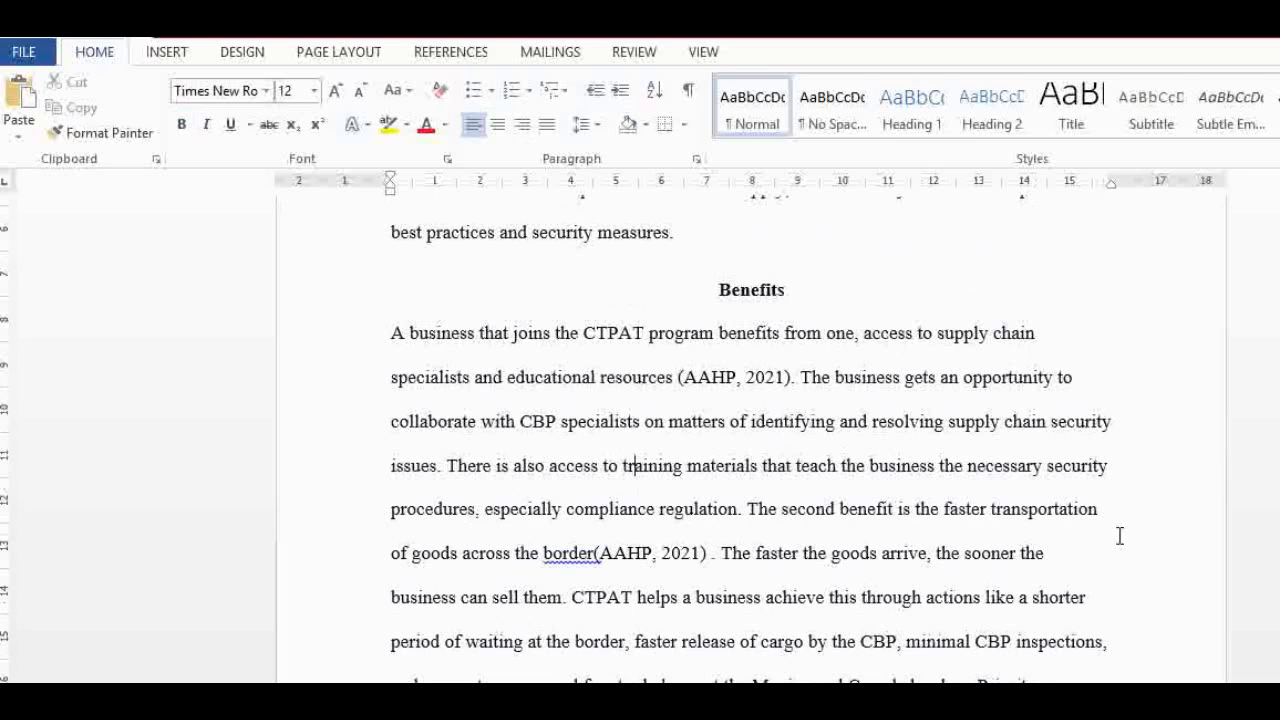
Insert a space between "border" and its (AAHP, 2021) citation in the Benefits section, and check the surrounding pages
{"action": "left_click", "coordinate": [597, 556]}
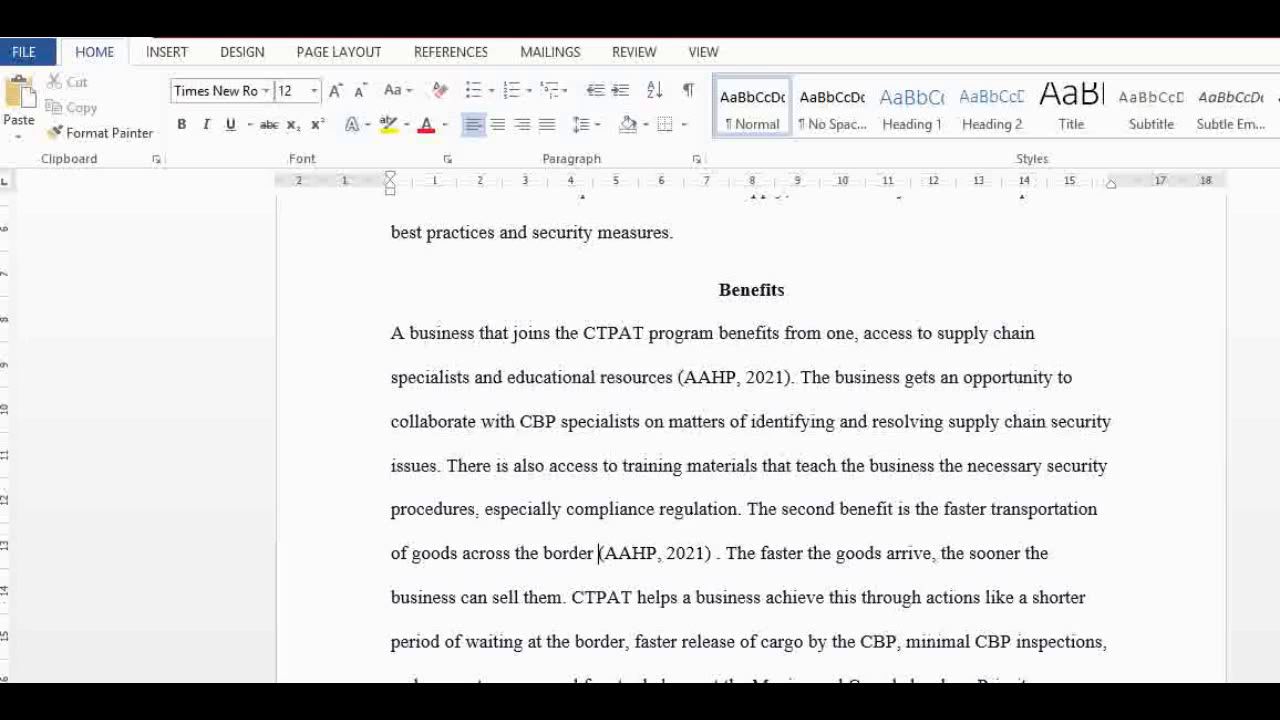
{"action": "scroll", "coordinate": [750, 430], "scroll_direction": "down", "scroll_amount": 15}
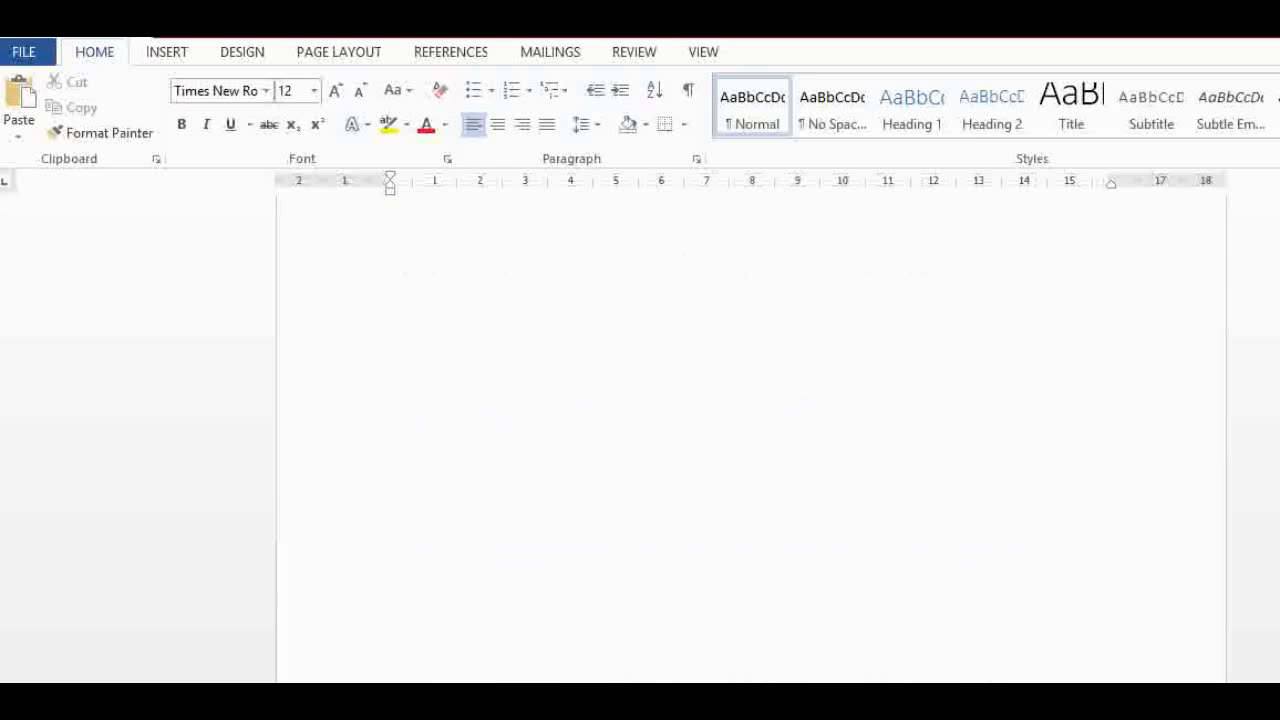
{"action": "scroll", "coordinate": [750, 430], "scroll_direction": "up", "scroll_amount": 20}
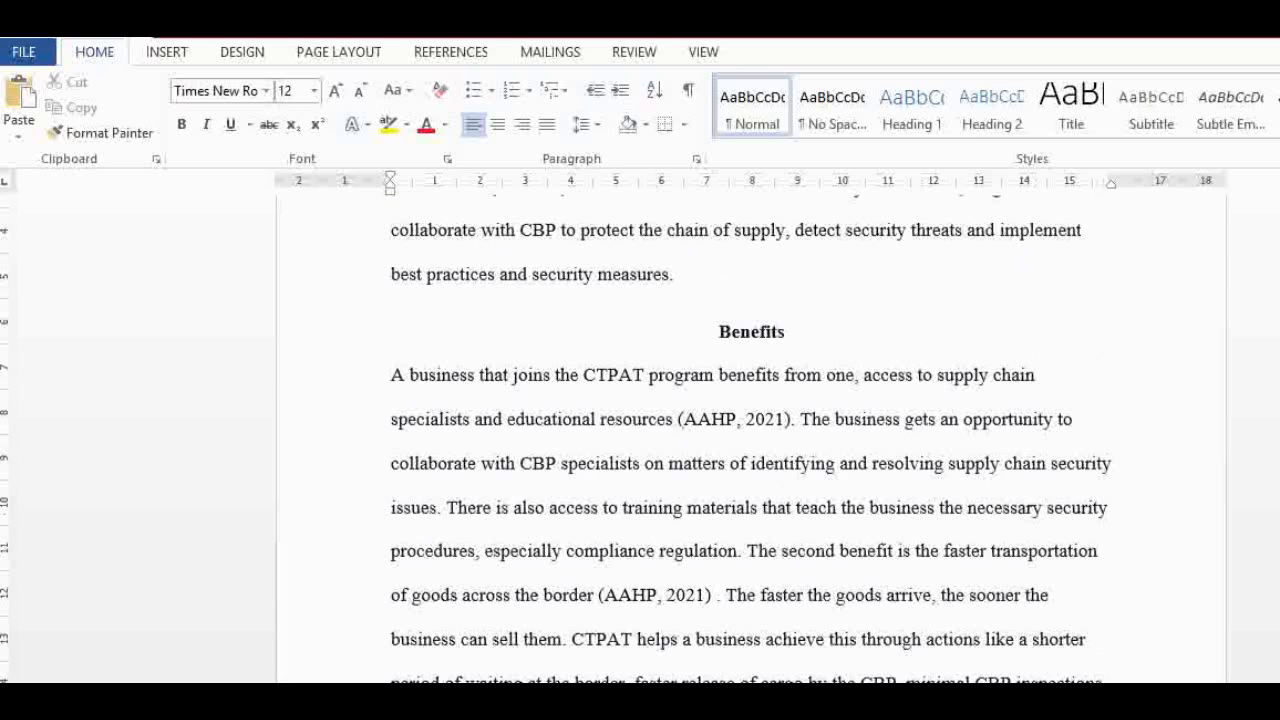
{"action": "scroll", "coordinate": [750, 430], "scroll_direction": "down", "scroll_amount": 12}
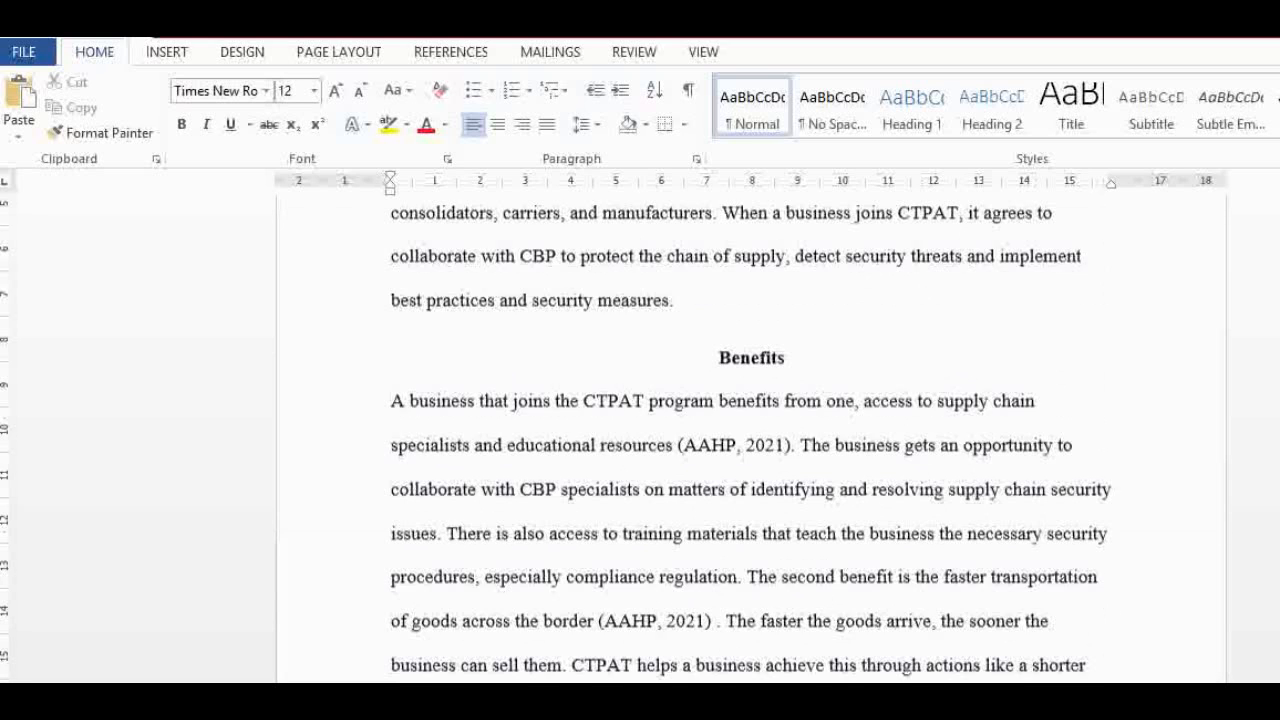
{"action": "scroll", "coordinate": [750, 430], "scroll_direction": "up", "scroll_amount": 5}
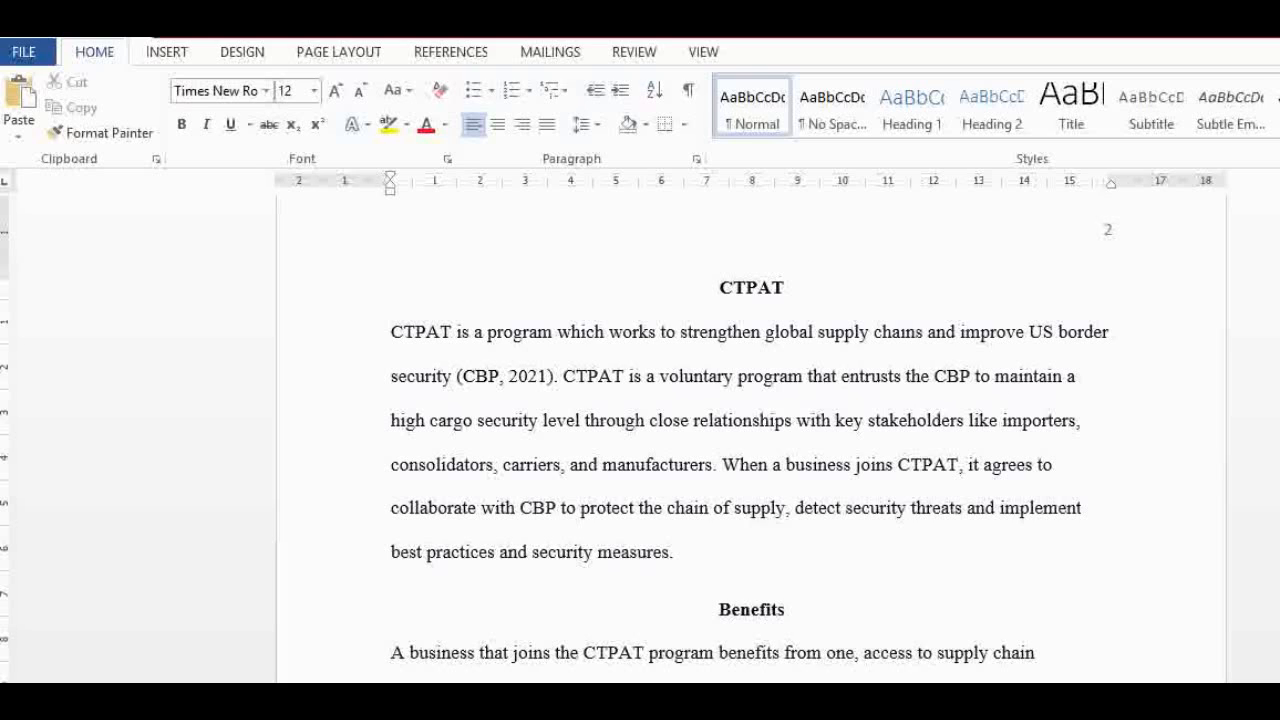
{"action": "scroll", "coordinate": [750, 430], "scroll_direction": "down", "scroll_amount": 3}
{"action": "scroll", "coordinate": [750, 430], "scroll_direction": "up", "scroll_amount": 6}
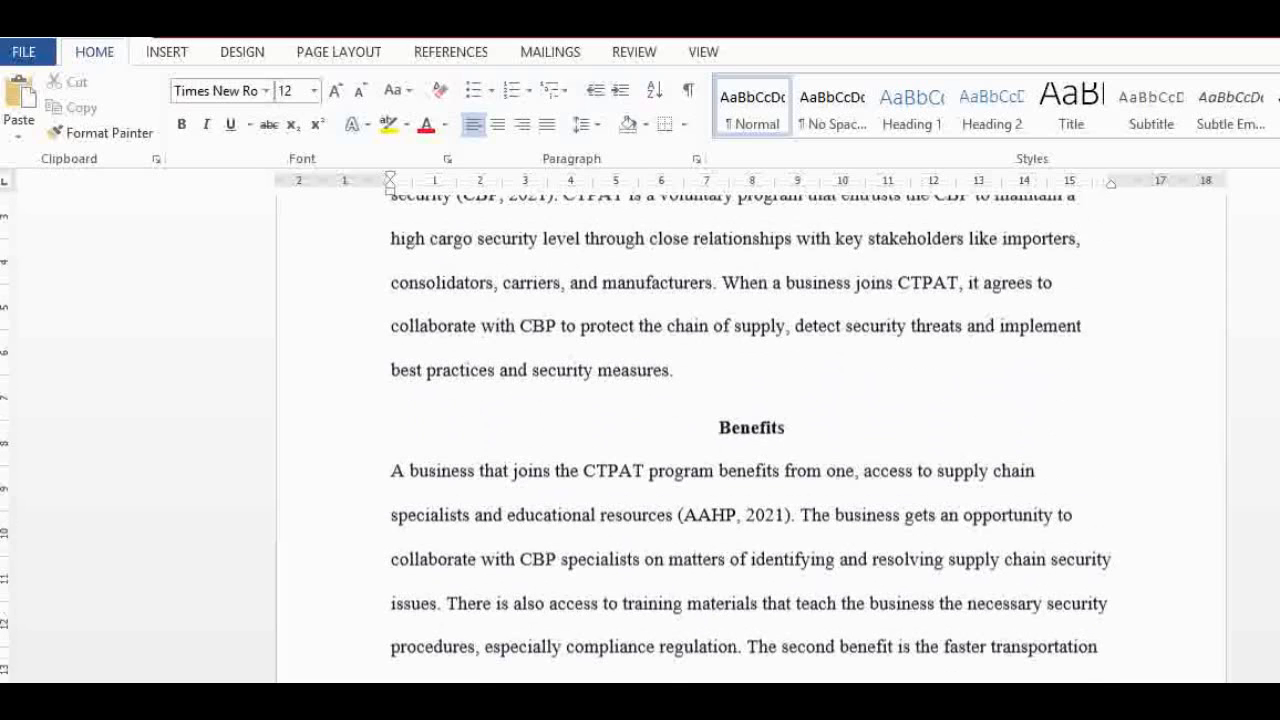
{"action": "scroll", "coordinate": [660, 258], "scroll_direction": "down", "scroll_amount": 4}
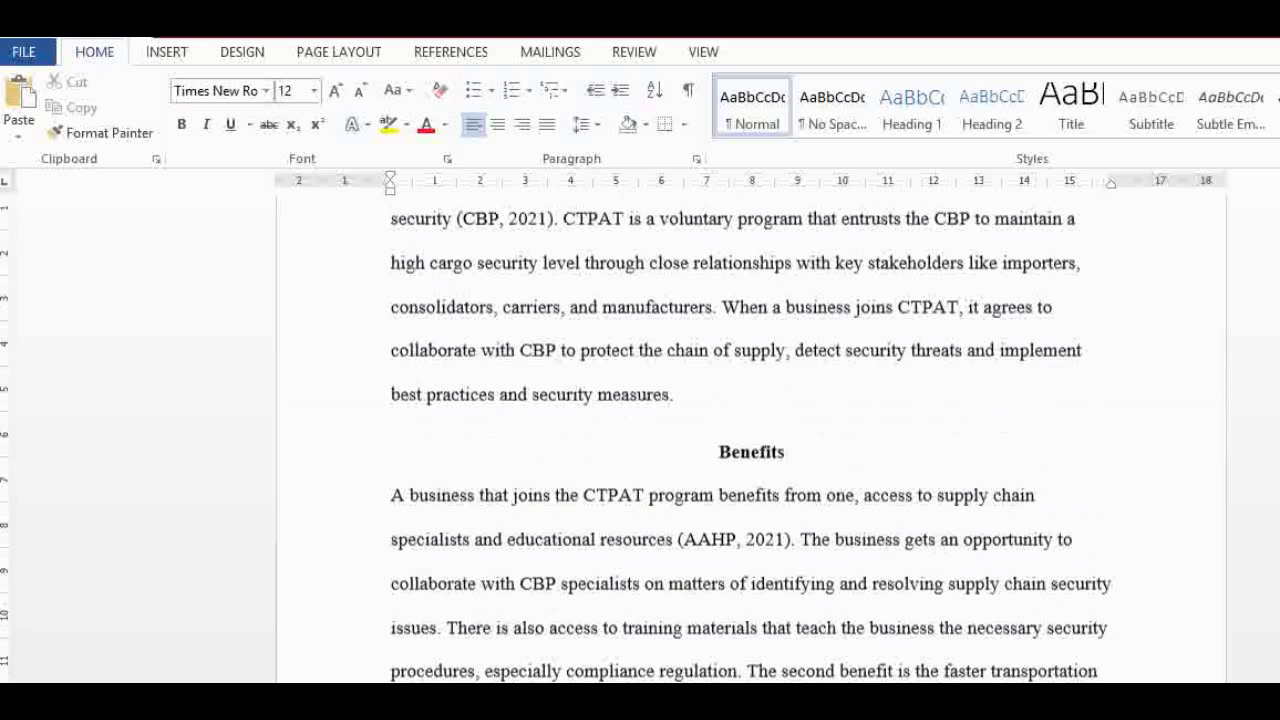
{"action": "scroll", "coordinate": [660, 258], "scroll_direction": "up", "scroll_amount": 2}
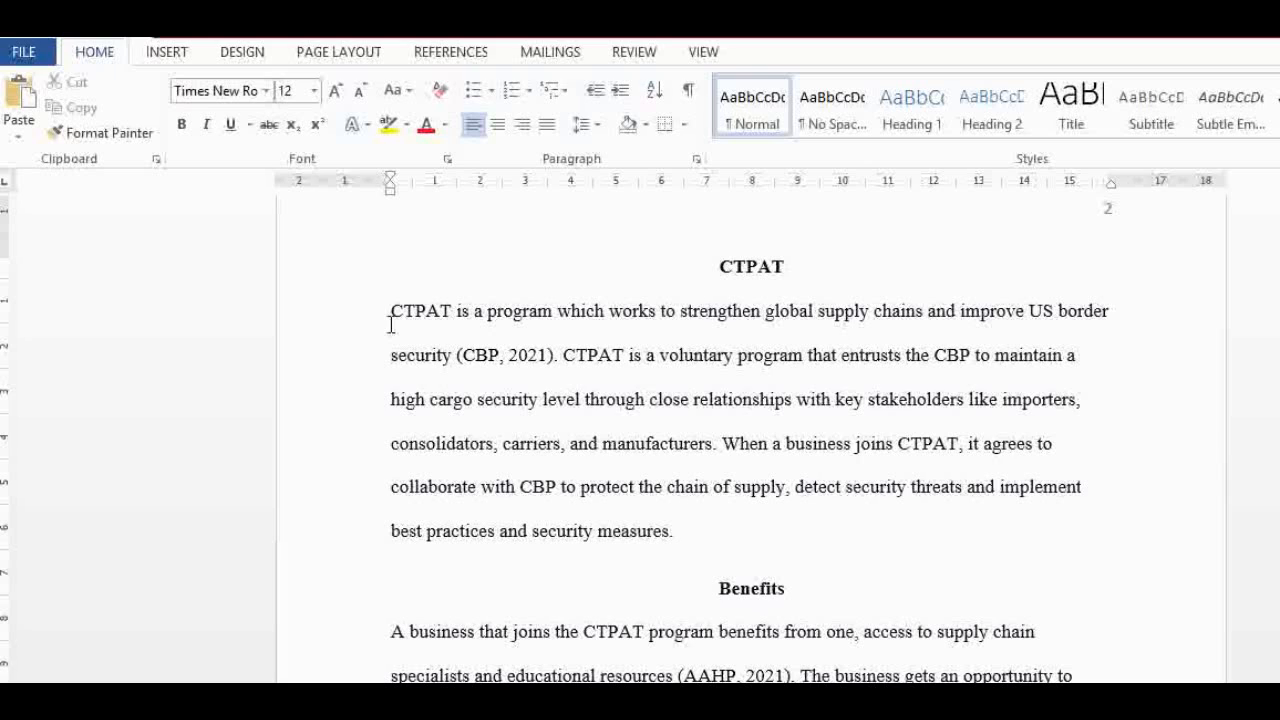
Indent the first line of the CTPAT paragraph and of the first paragraph under Benefits
{"action": "left_click", "coordinate": [392, 315]}
{"action": "key", "text": "Tab"}
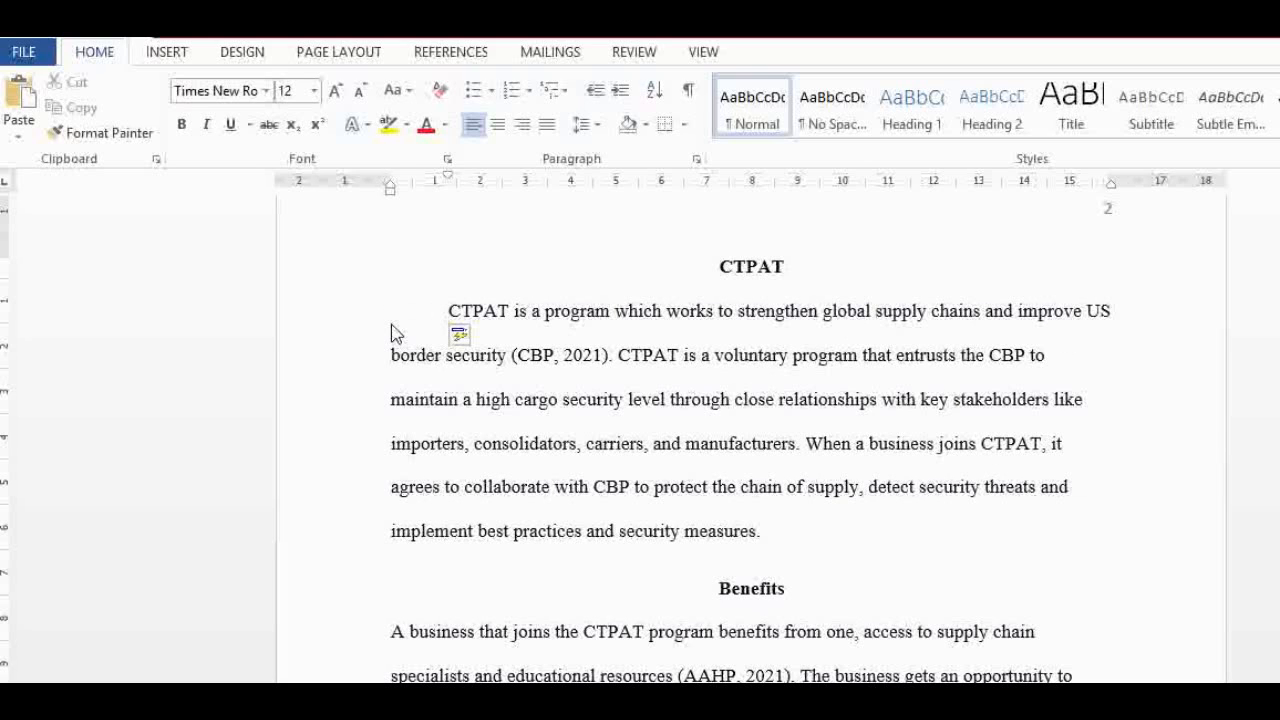
{"action": "scroll", "coordinate": [750, 430], "scroll_direction": "down", "scroll_amount": 2}
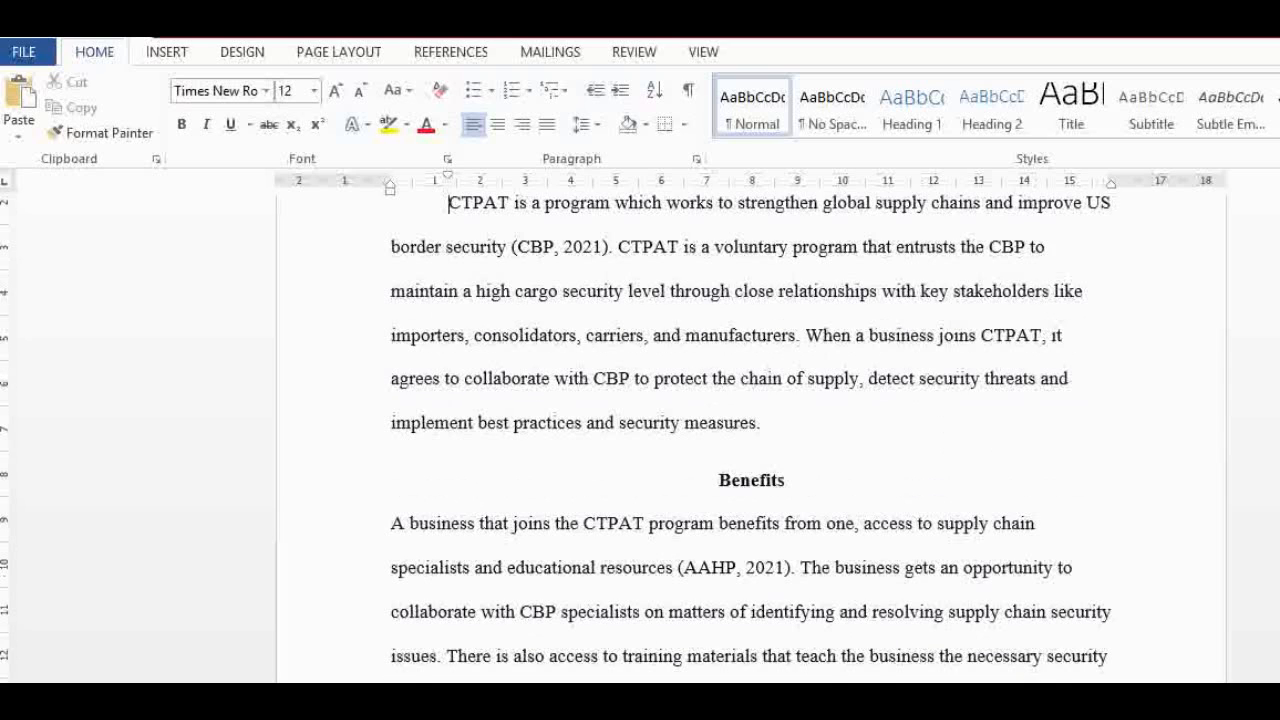
{"action": "scroll", "coordinate": [750, 430], "scroll_direction": "down", "scroll_amount": 4}
{"action": "left_click", "coordinate": [390, 302]}
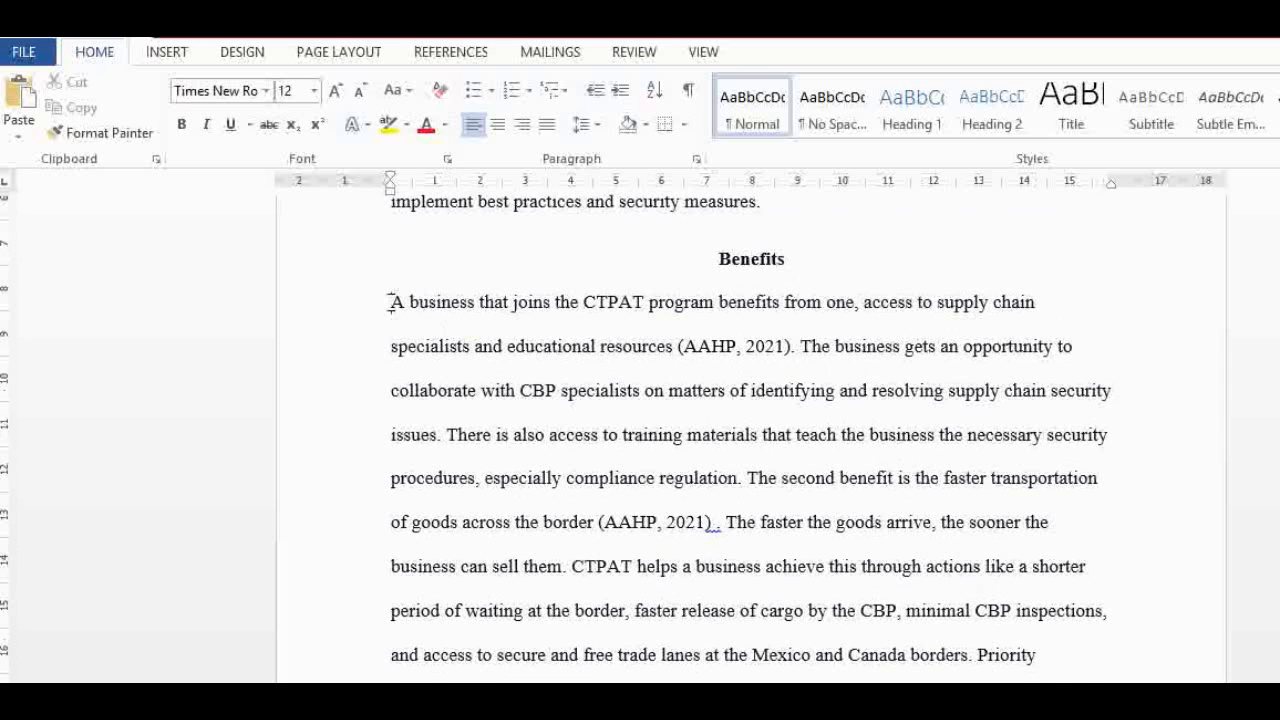
{"action": "key", "text": "Tab"}
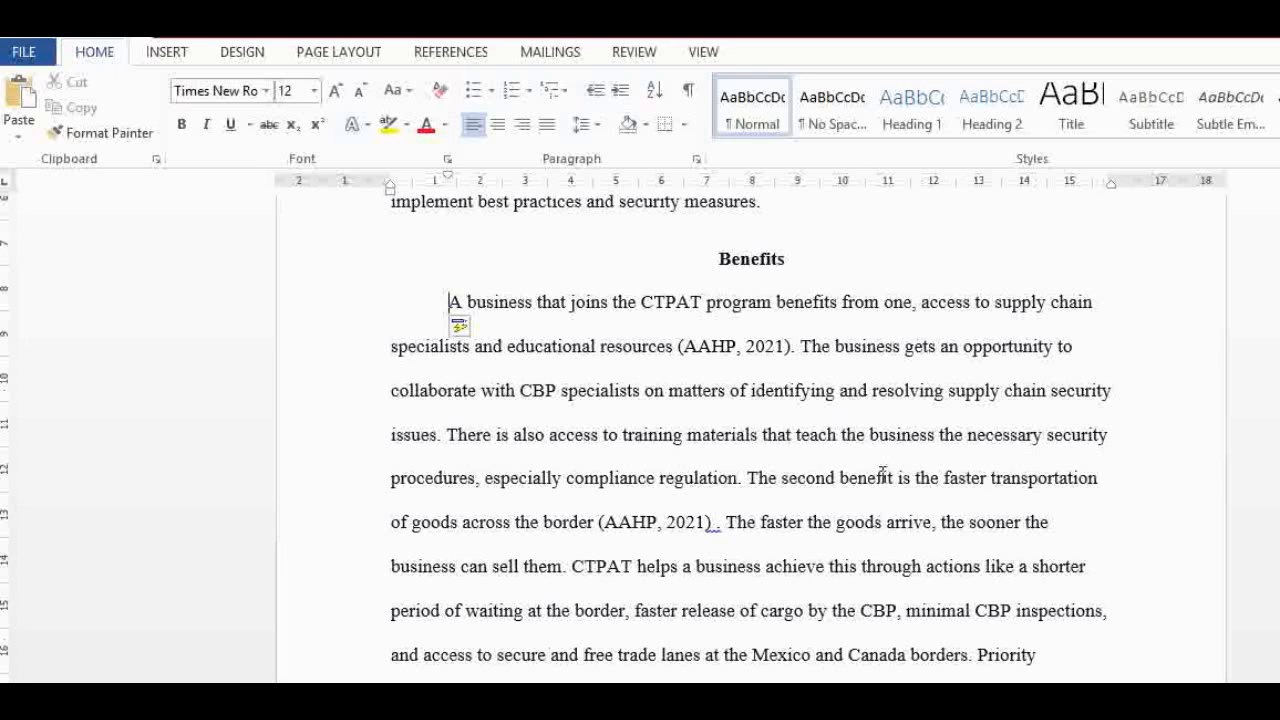
Remove the space before the period after "border (AAHP, 2021)" and indent the first line of the paragraph about lower fines
{"action": "left_click", "coordinate": [717, 522]}
{"action": "key", "text": "BackSpace"}
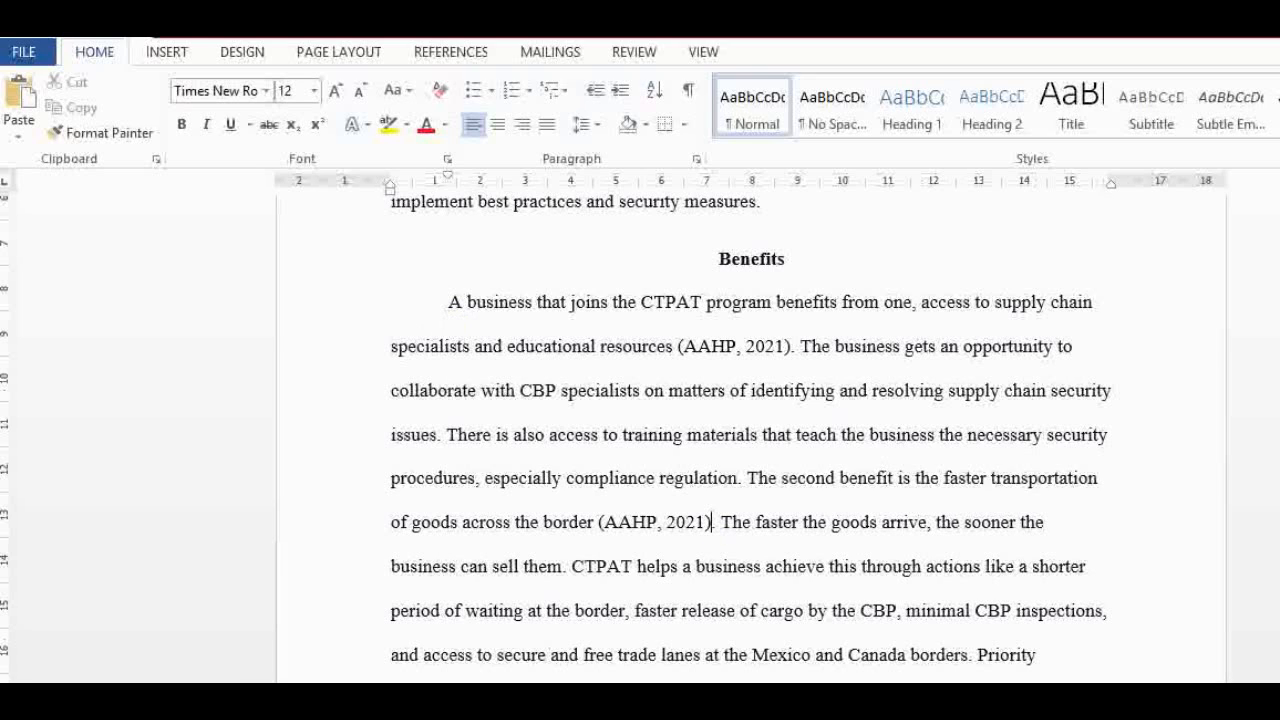
{"action": "scroll", "coordinate": [443, 337], "scroll_direction": "down", "scroll_amount": 5}
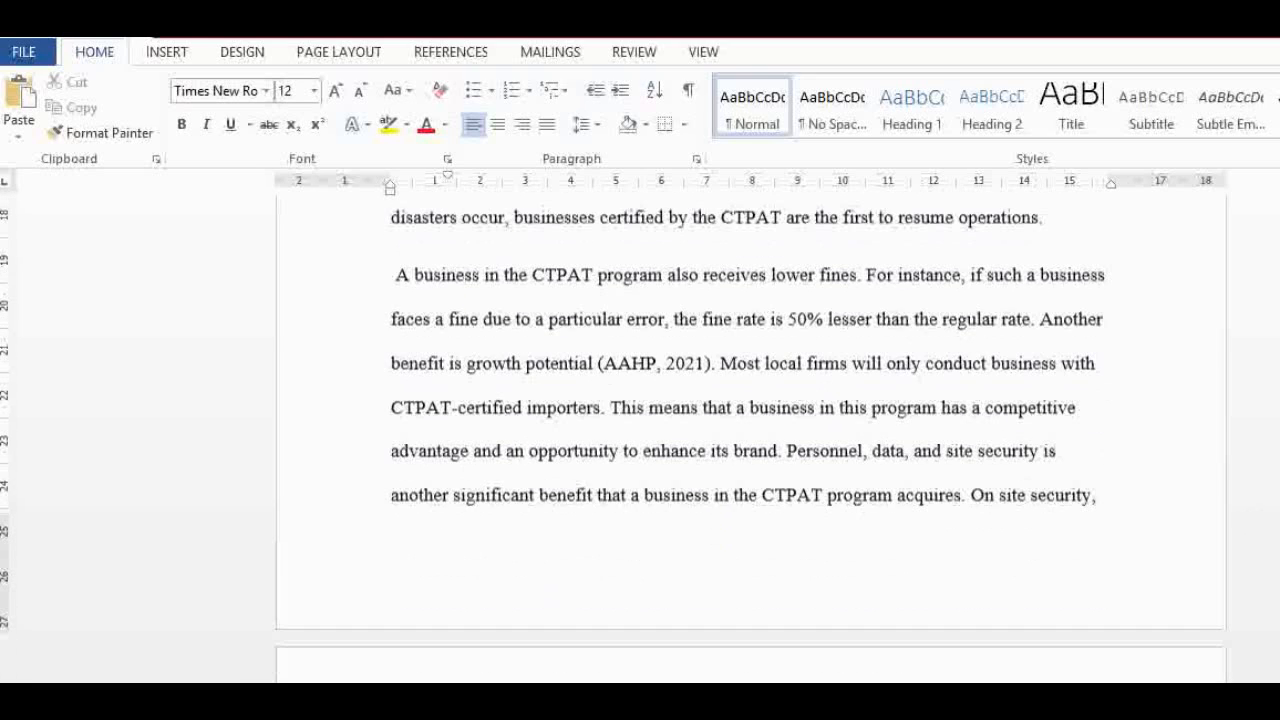
{"action": "scroll", "coordinate": [443, 337], "scroll_direction": "up", "scroll_amount": 1}
{"action": "left_click", "coordinate": [398, 356]}
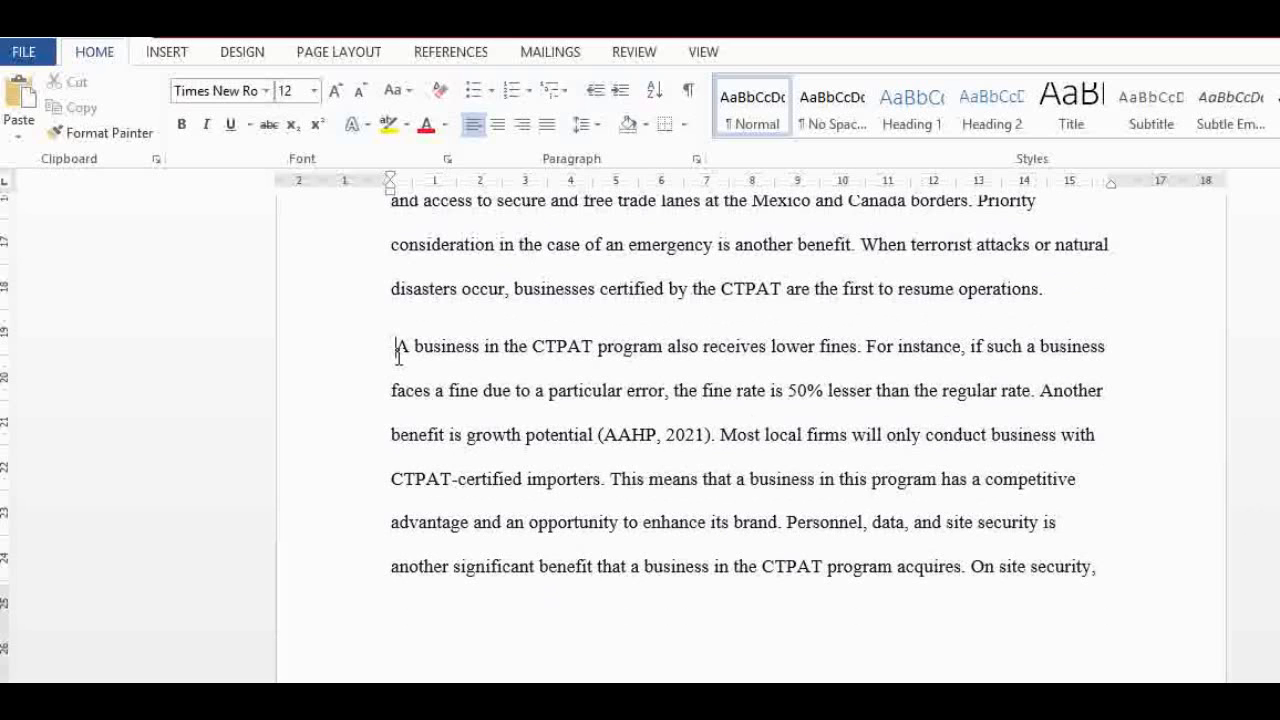
{"action": "key", "text": "Tab"}
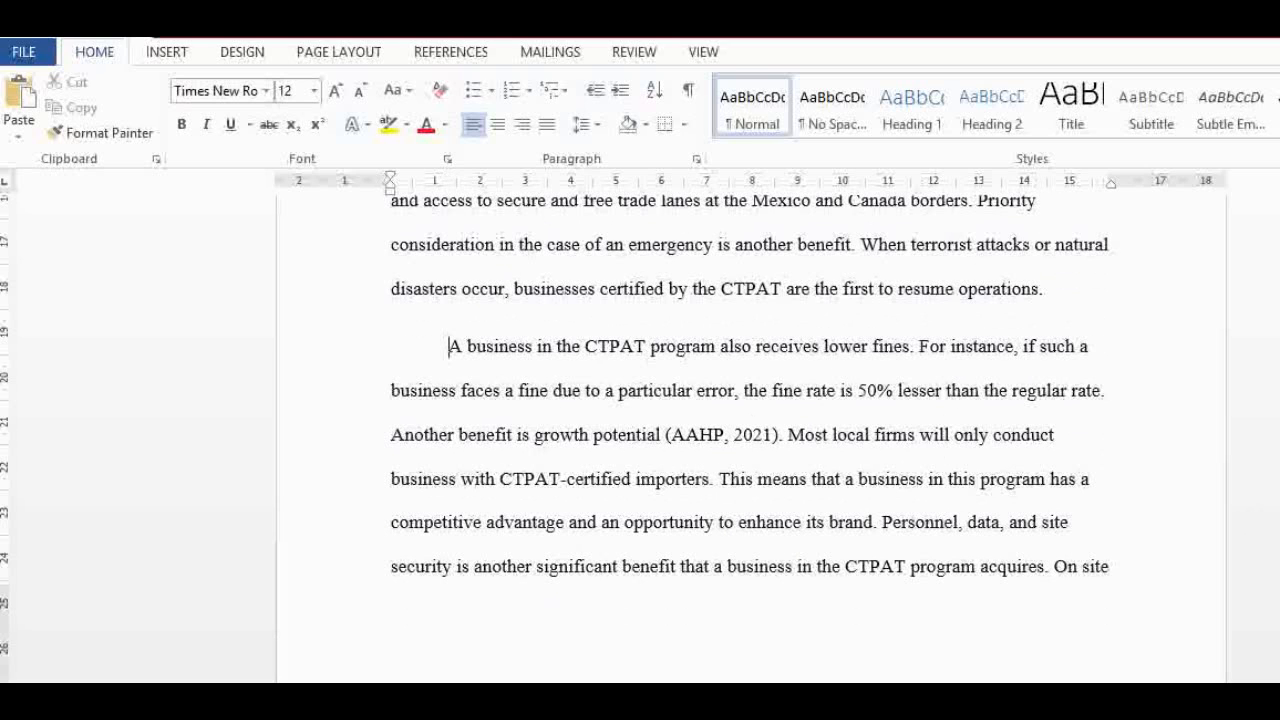
Review the document from the title page through the body pages, checking the indents and page layout
{"action": "scroll", "coordinate": [750, 430], "scroll_direction": "down", "scroll_amount": 5}
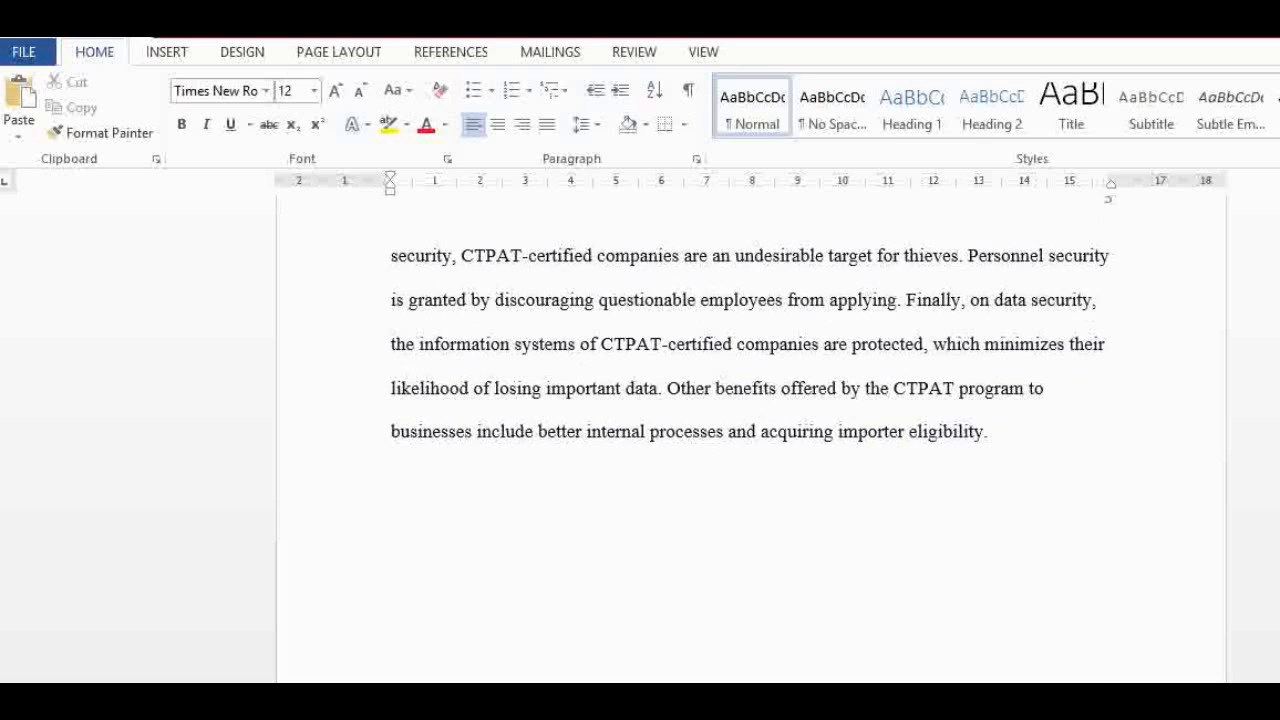
{"action": "scroll", "coordinate": [750, 430], "scroll_direction": "up", "scroll_amount": 3}
{"action": "scroll", "coordinate": [750, 430], "scroll_direction": "up", "scroll_amount": 15}
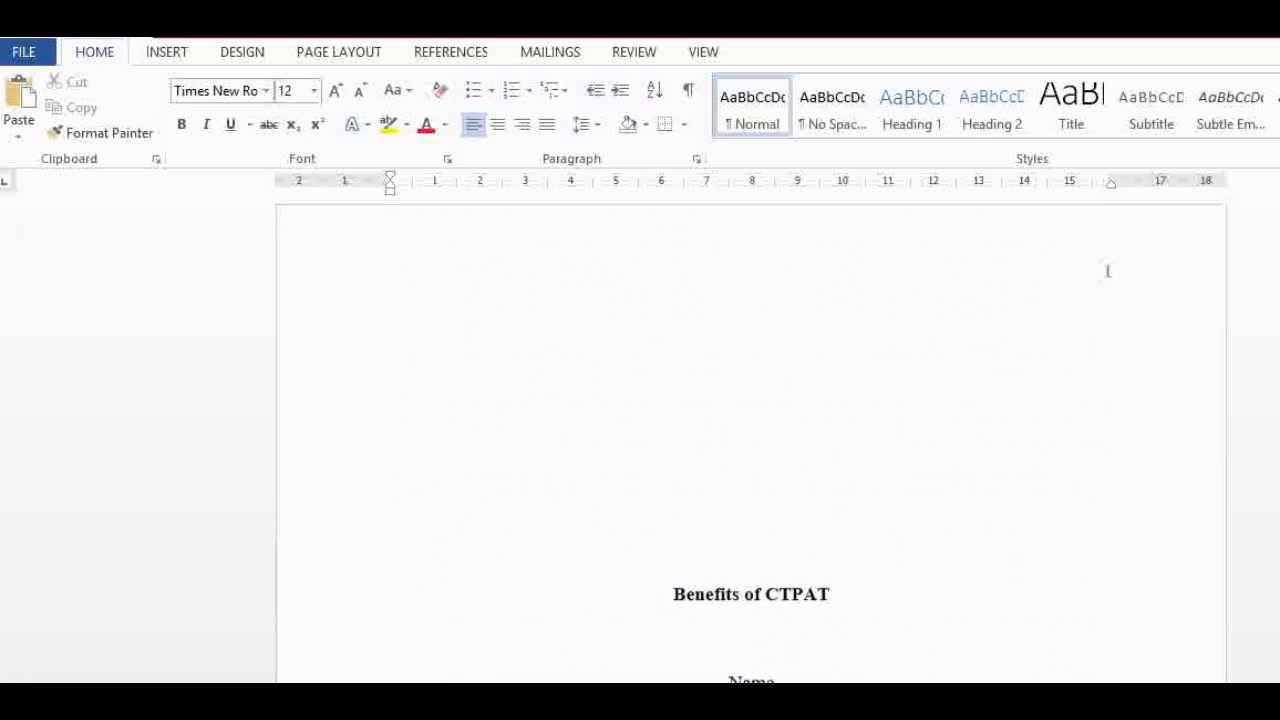
{"action": "scroll", "coordinate": [750, 430], "scroll_direction": "down", "scroll_amount": 5}
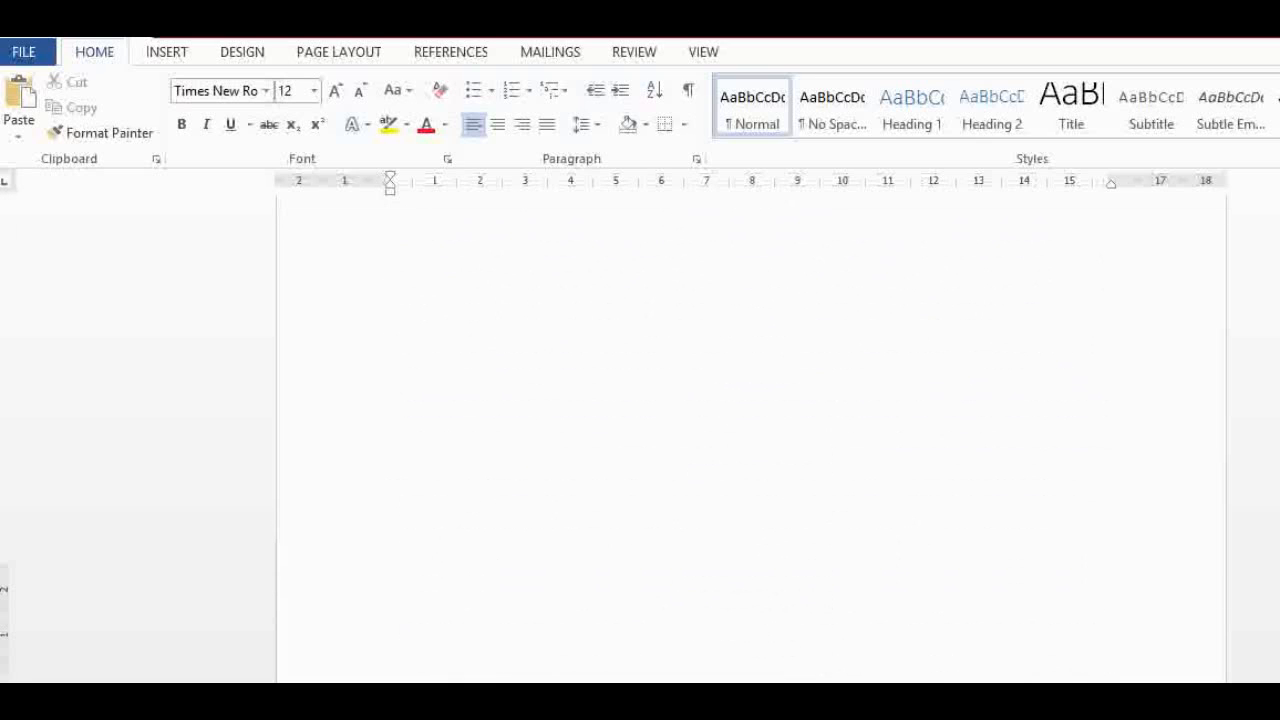
{"action": "scroll", "coordinate": [750, 430], "scroll_direction": "down", "scroll_amount": 15}
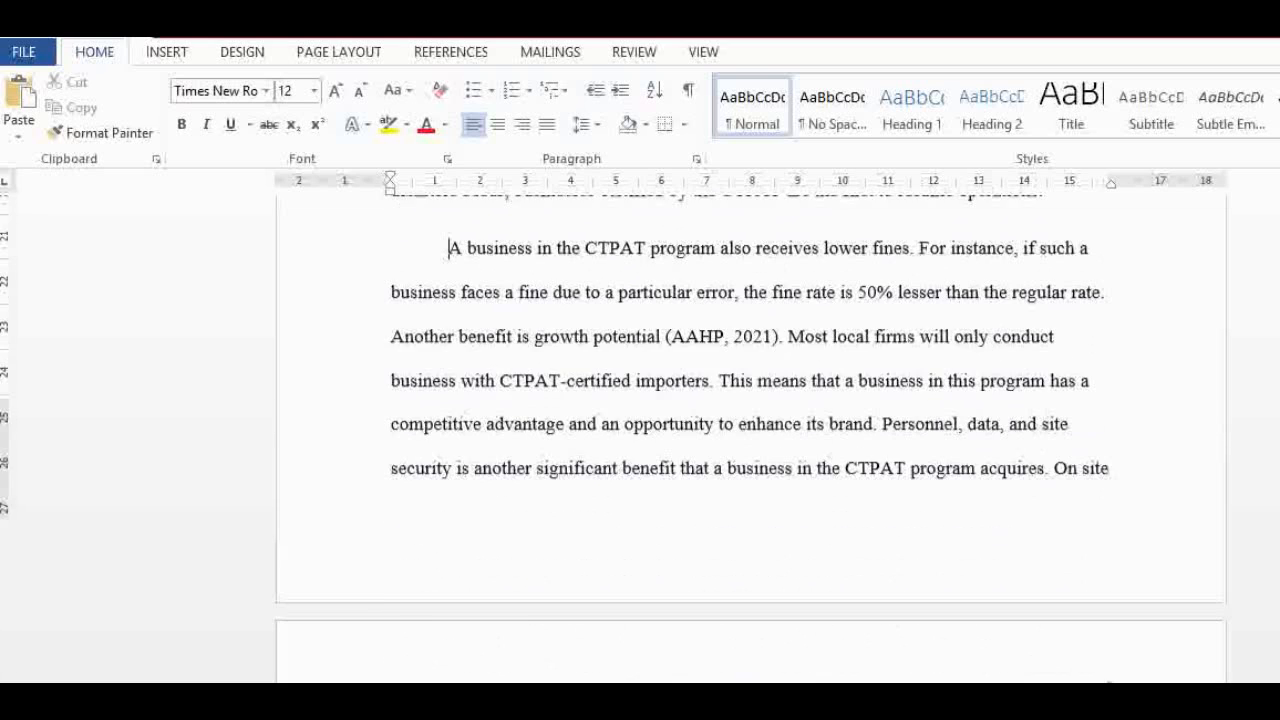
Remove the hanging indent from the three entries on the References page by setting their special indentation to none
{"action": "scroll", "coordinate": [750, 440], "scroll_direction": "down", "scroll_amount": 5}
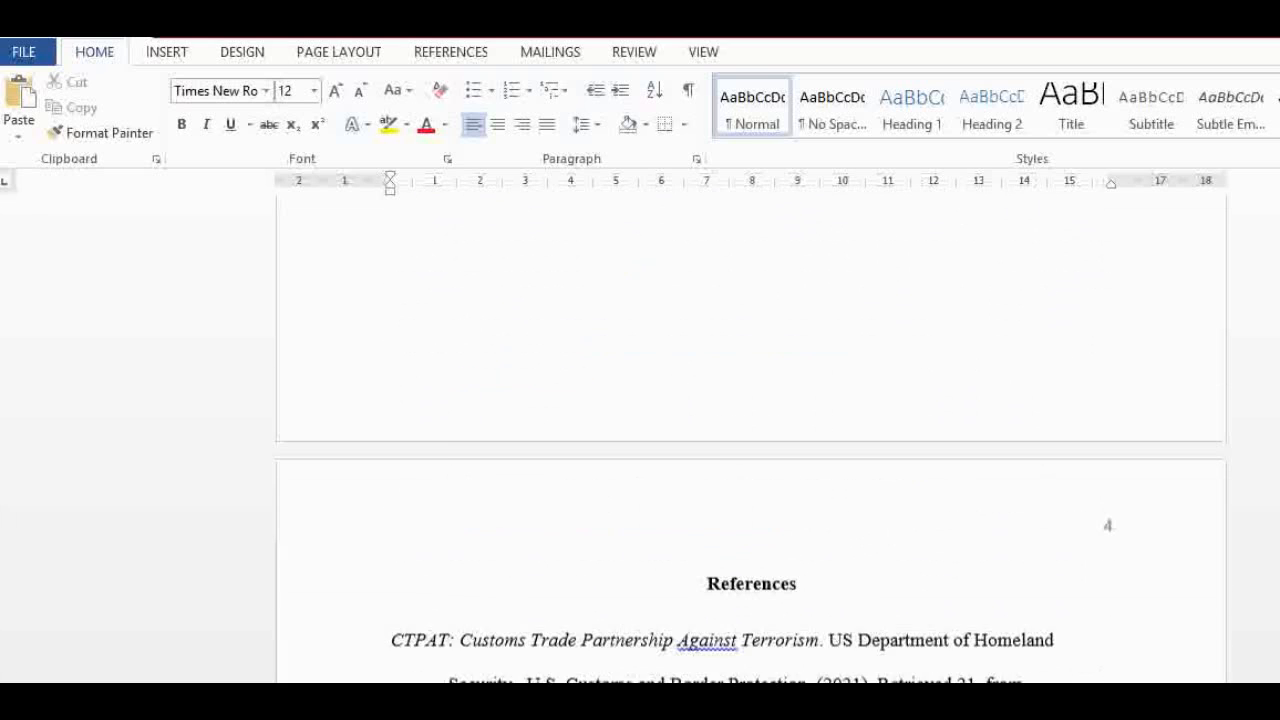
{"action": "scroll", "coordinate": [750, 440], "scroll_direction": "up", "scroll_amount": 1}
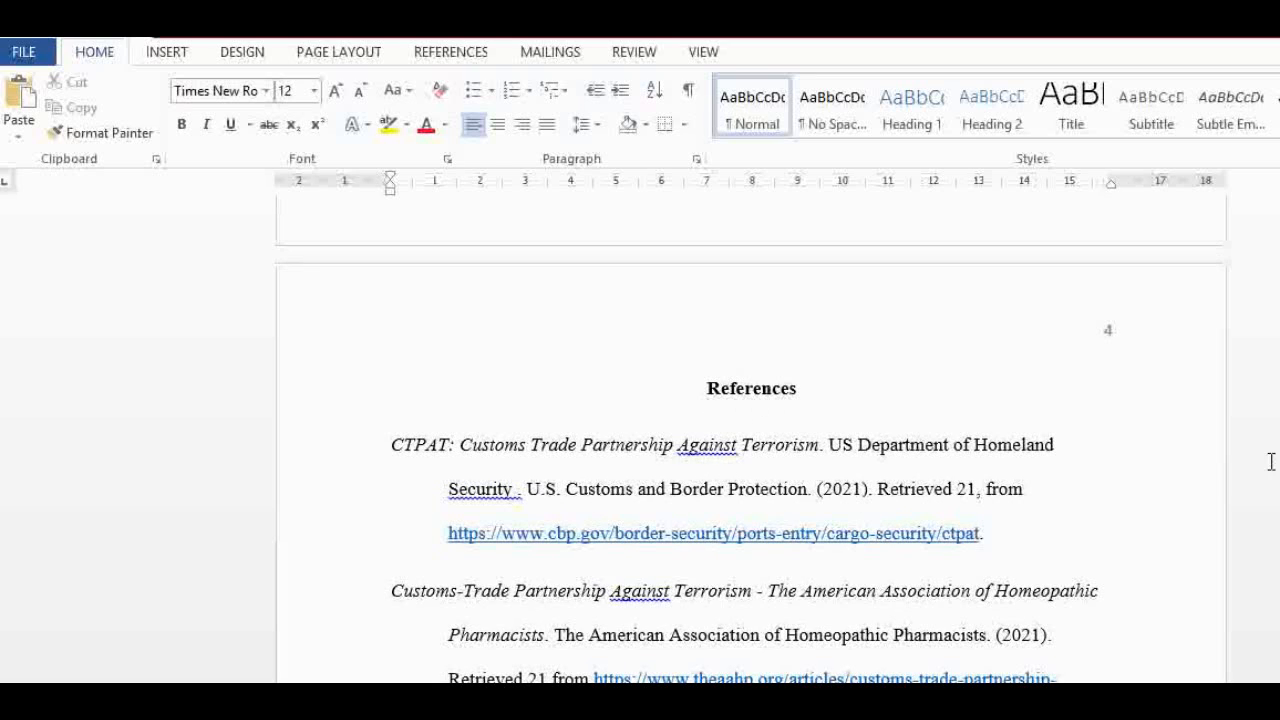
{"action": "scroll", "coordinate": [750, 440], "scroll_direction": "up", "scroll_amount": 1}
{"action": "scroll", "coordinate": [750, 440], "scroll_direction": "up", "scroll_amount": 2}
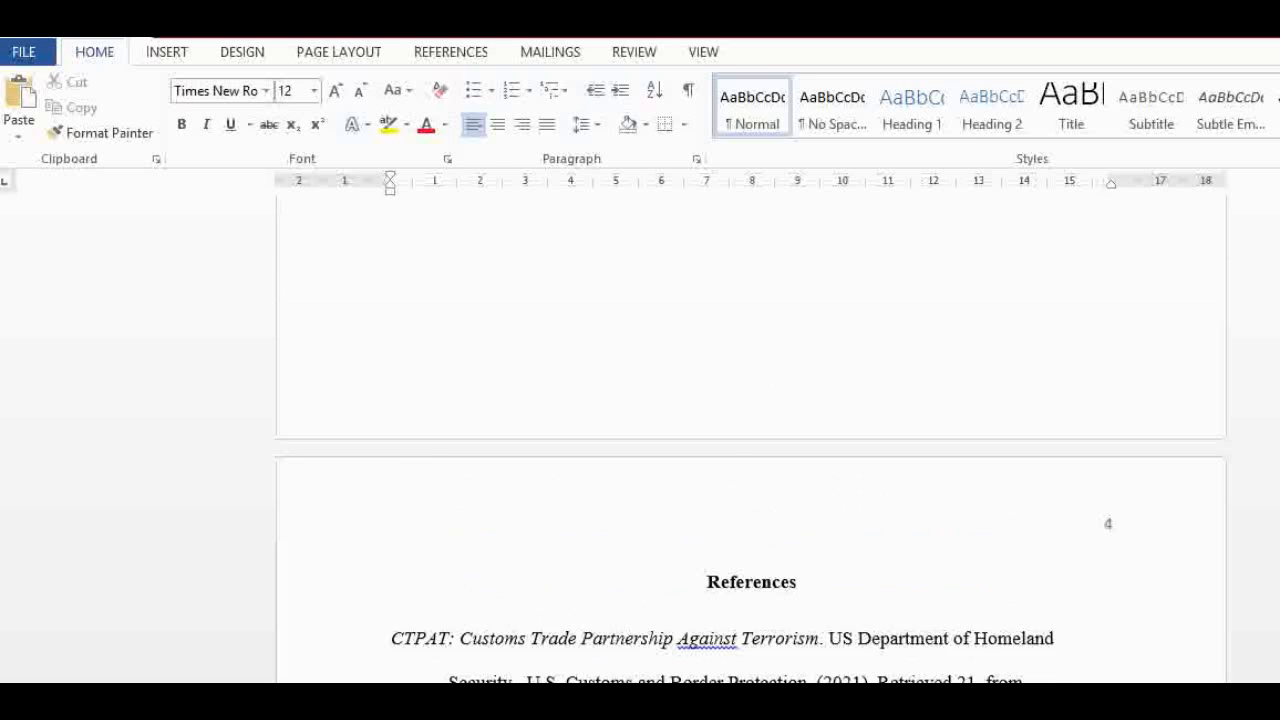
{"action": "scroll", "coordinate": [750, 440], "scroll_direction": "down", "scroll_amount": 8}
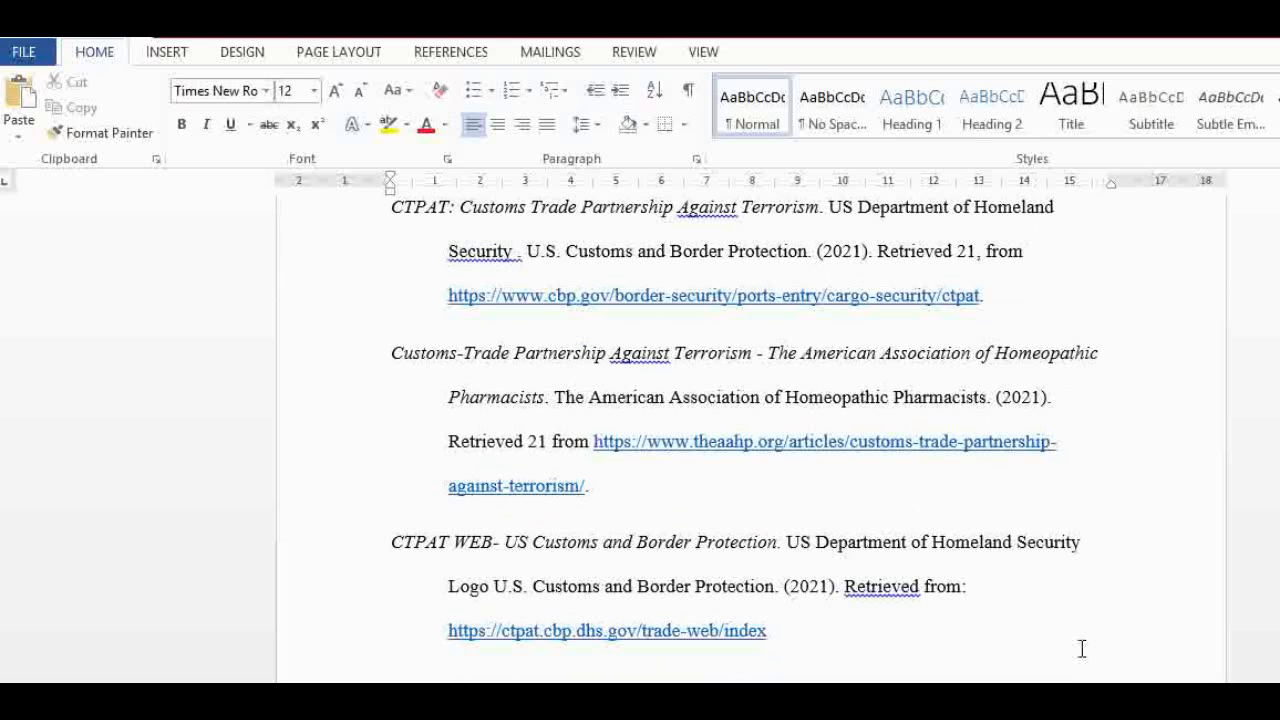
{"action": "left_click_drag", "start_coordinate": [783, 629], "coordinate": [417, 344]}
{"action": "left_click_drag", "start_coordinate": [388, 373], "coordinate": [387, 381]}
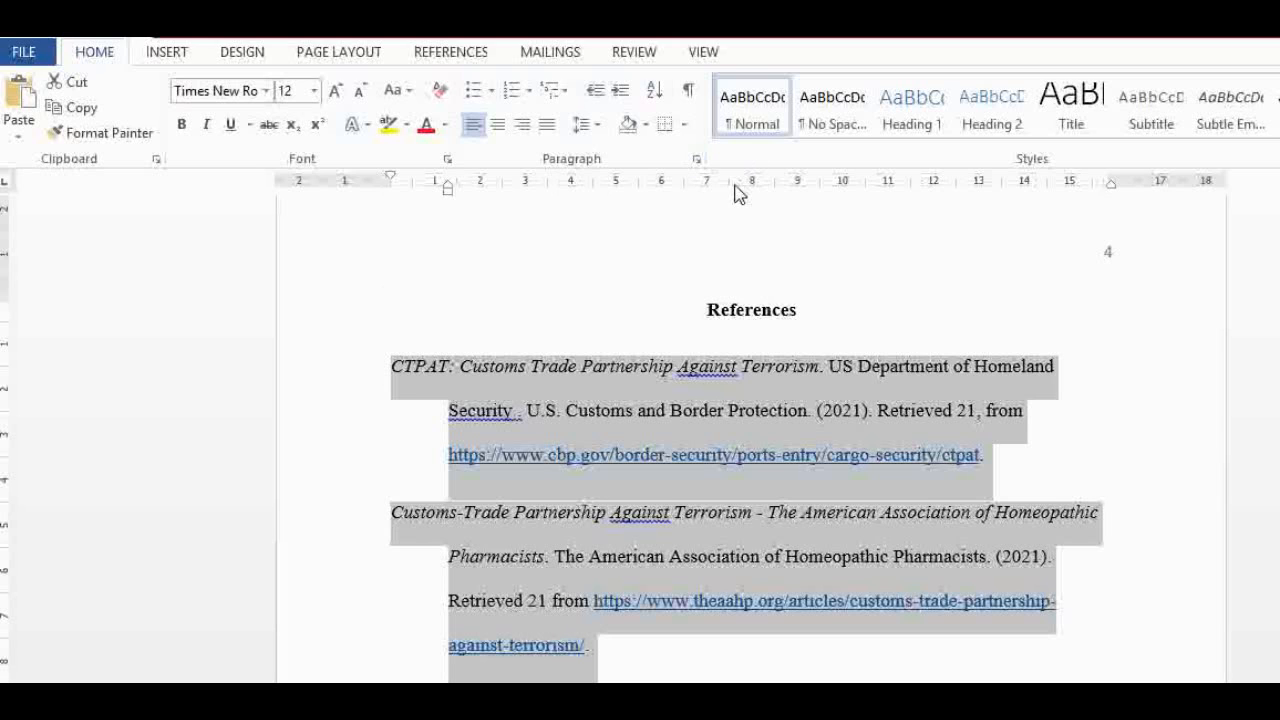
{"action": "left_click", "coordinate": [695, 159]}
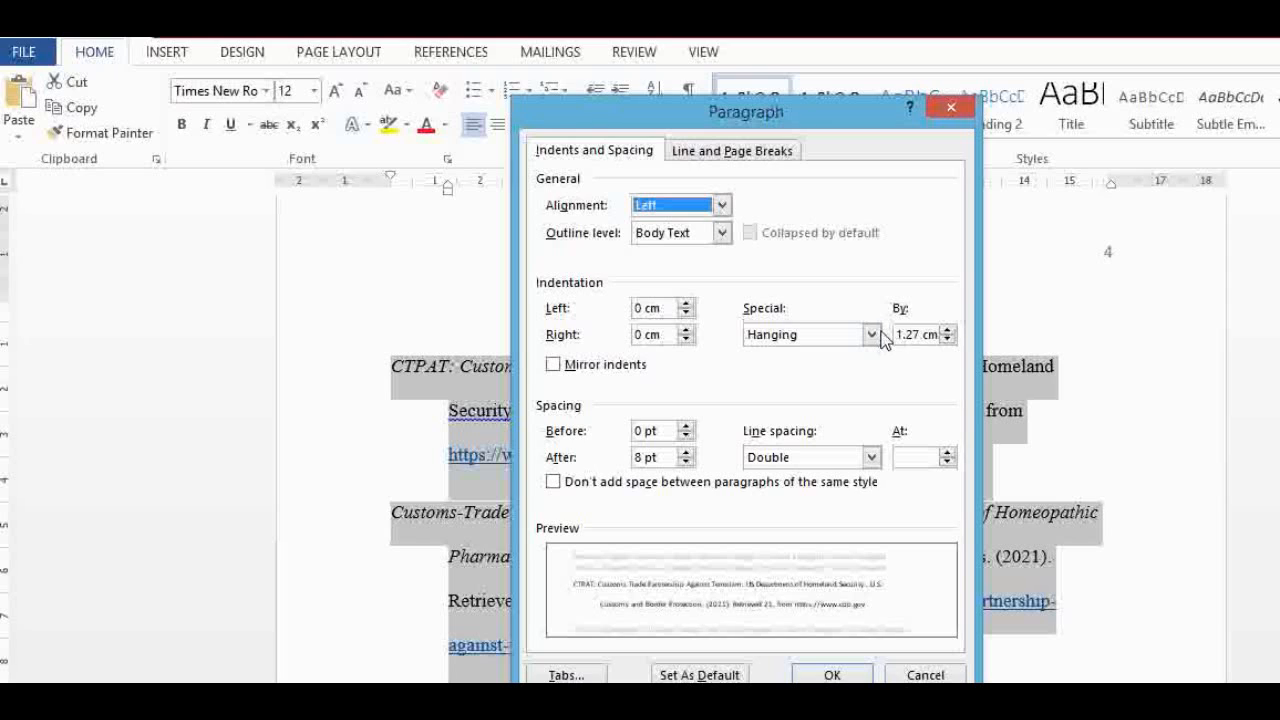
{"action": "left_click", "coordinate": [871, 336]}
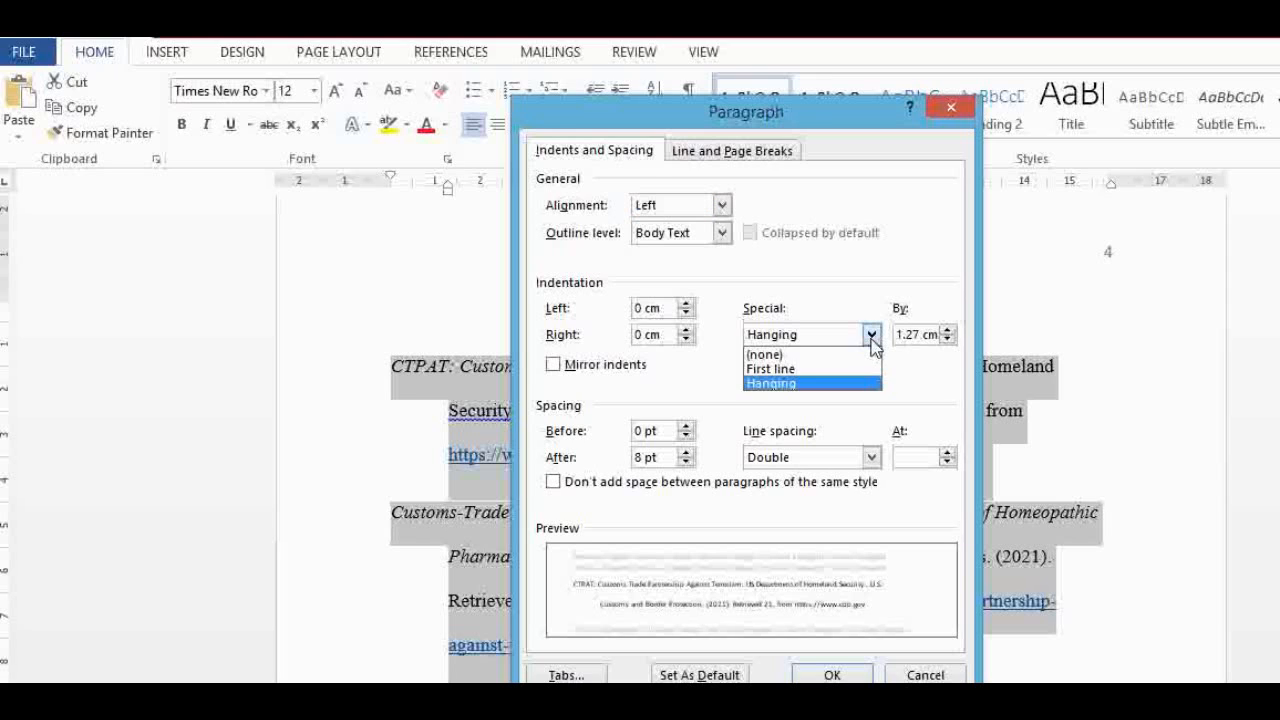
{"action": "left_click", "coordinate": [781, 356]}
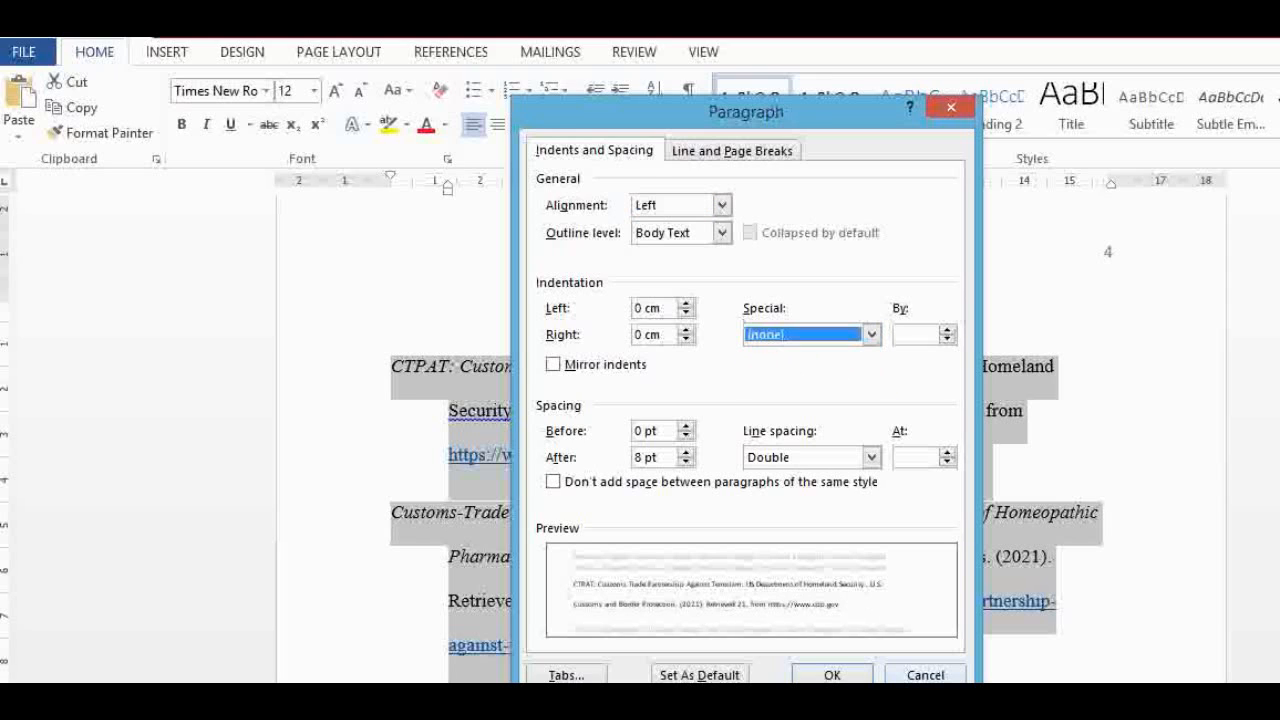
{"action": "left_click", "coordinate": [832, 675]}
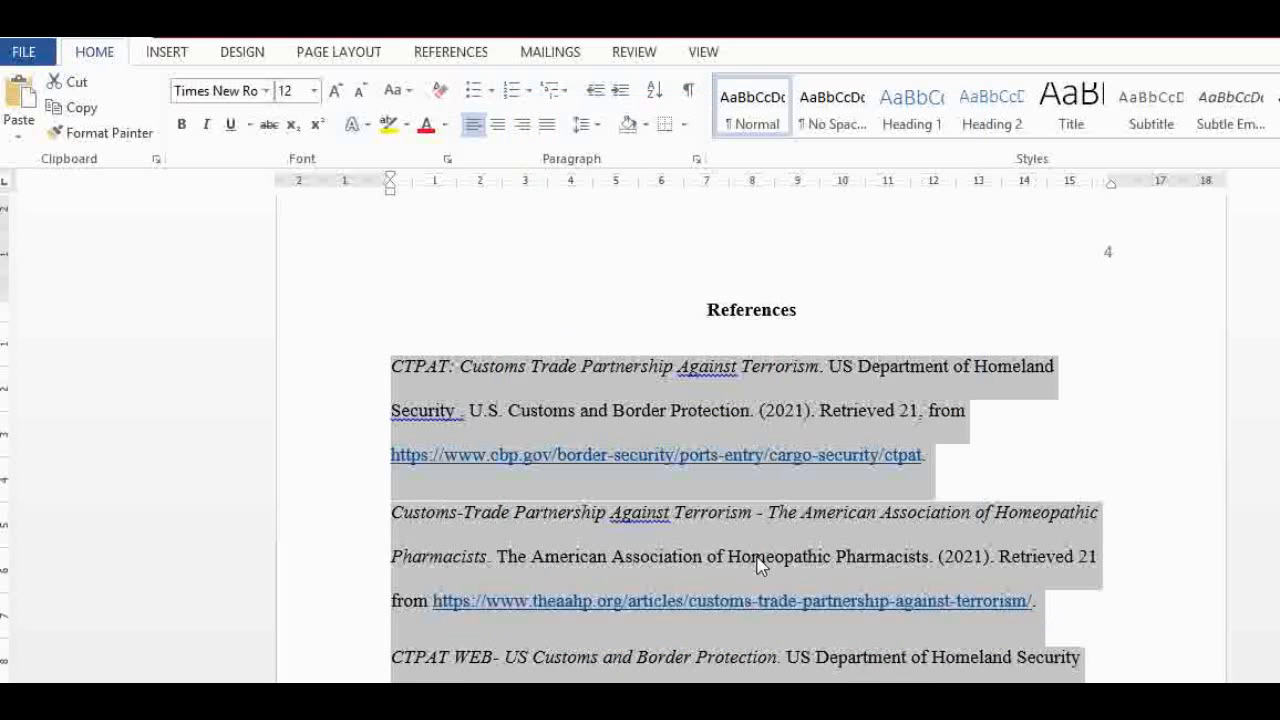
{"action": "left_click", "coordinate": [966, 475]}
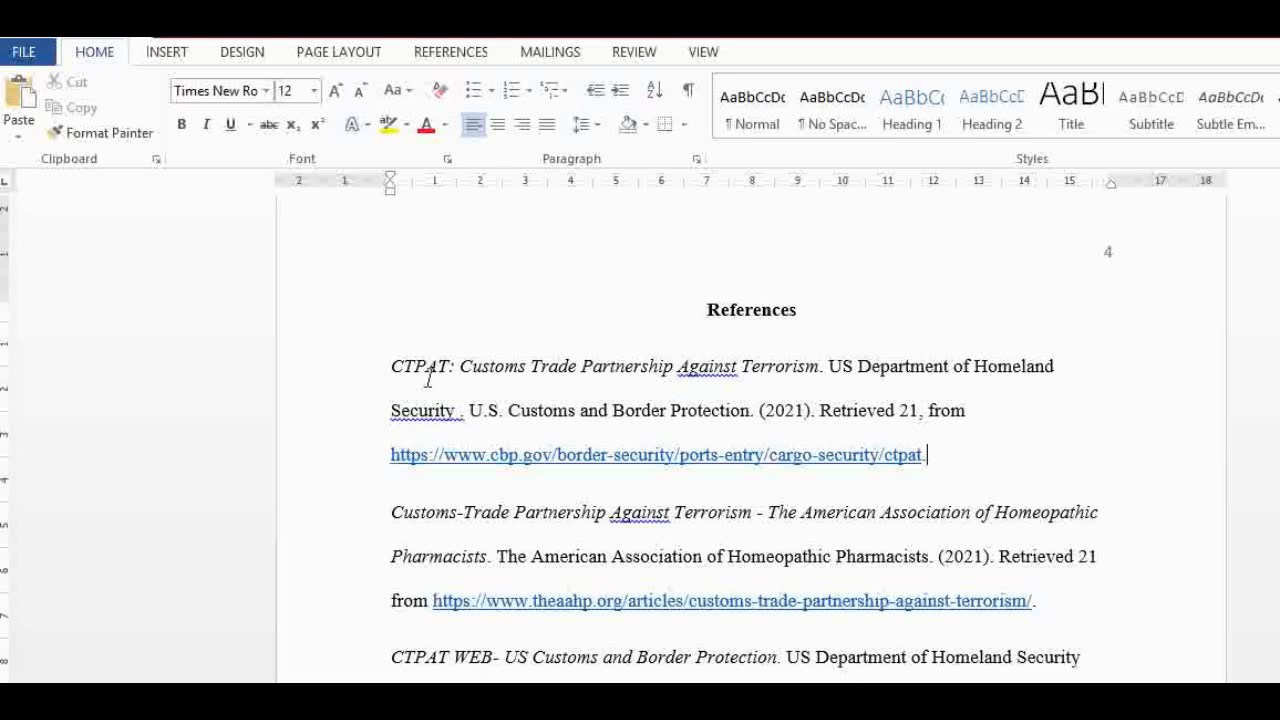
Apply a hanging special indentation to all three entries in the reference list
{"action": "left_click_drag", "start_coordinate": [389, 365], "coordinate": [780, 574]}
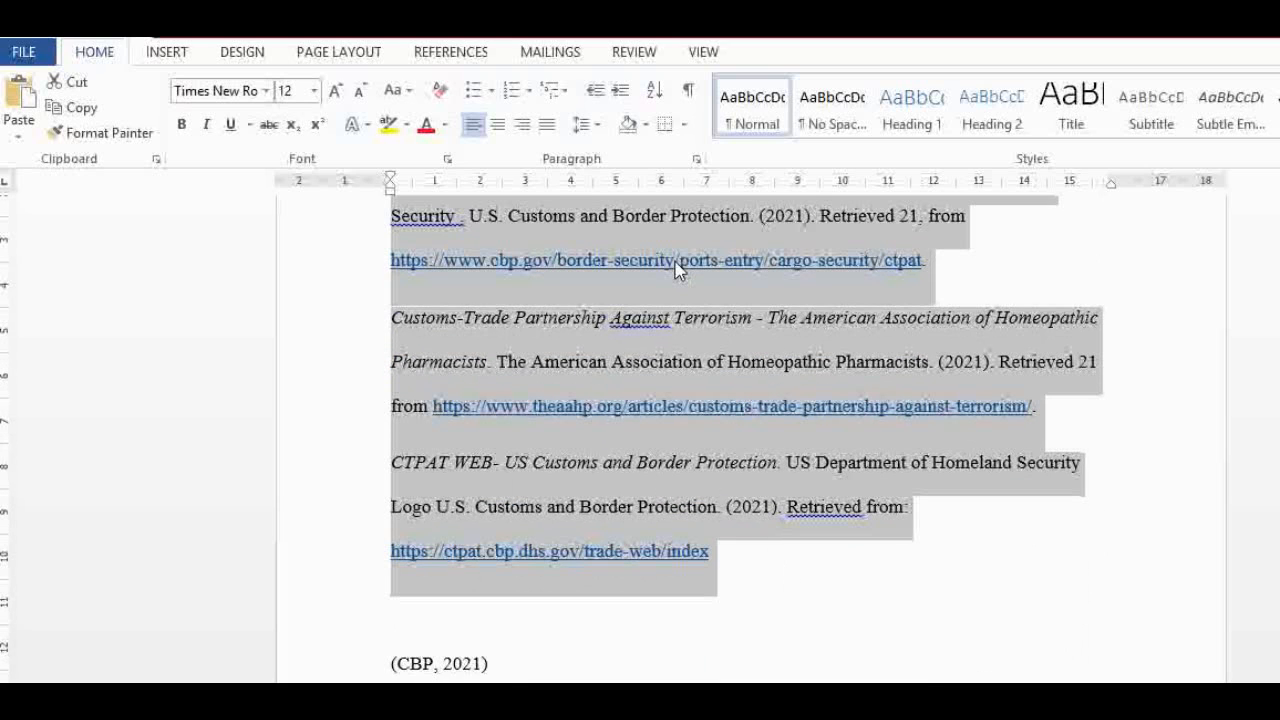
{"action": "left_click", "coordinate": [695, 159]}
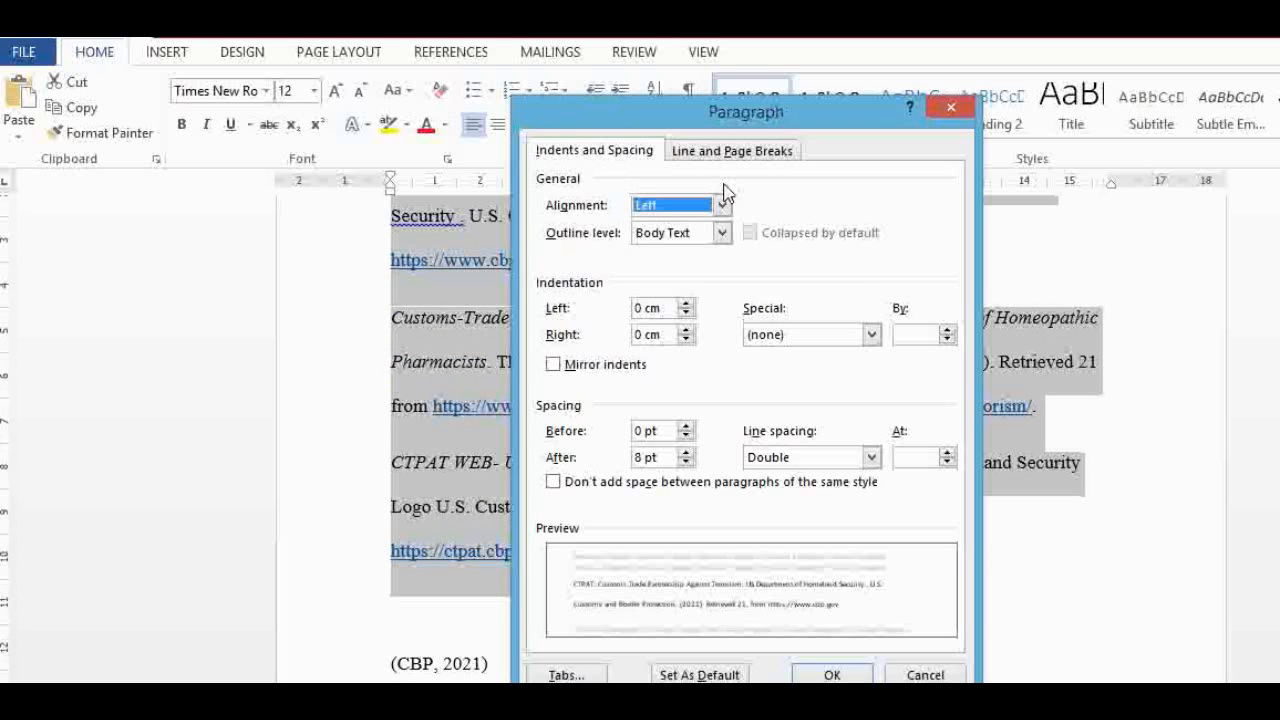
{"action": "left_click", "coordinate": [871, 335]}
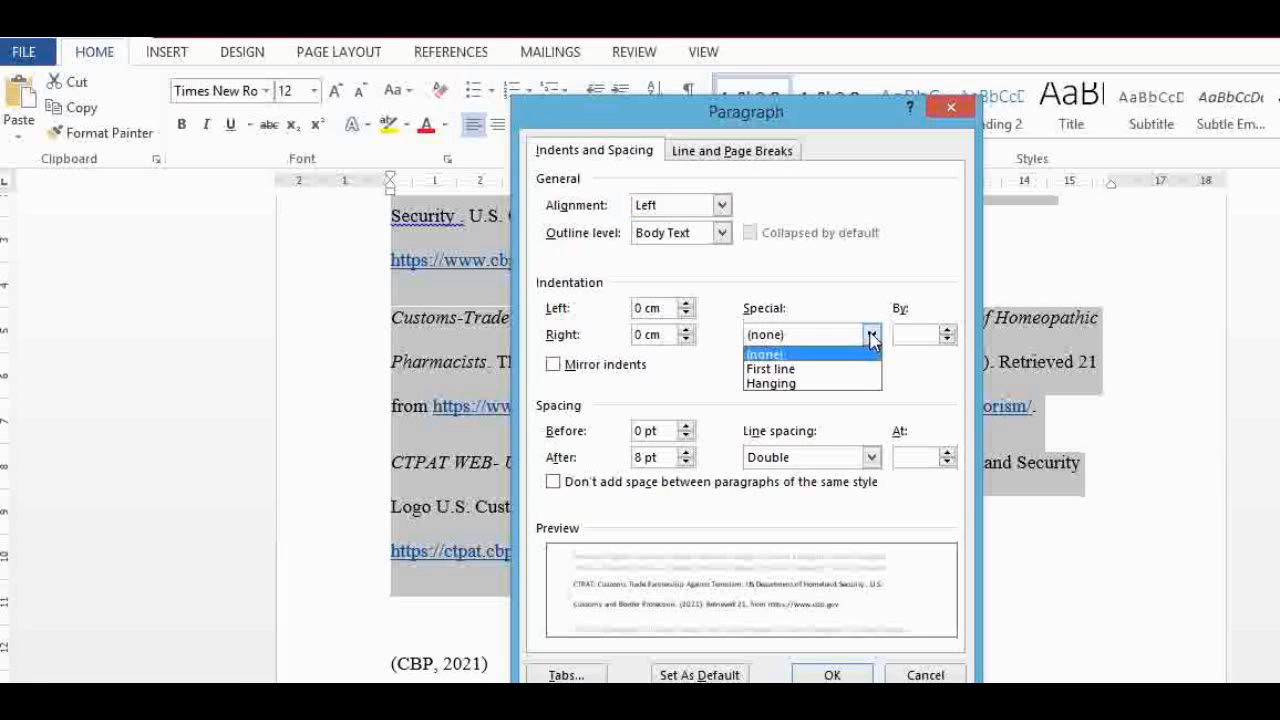
{"action": "left_click", "coordinate": [786, 384]}
{"action": "left_click", "coordinate": [832, 676]}
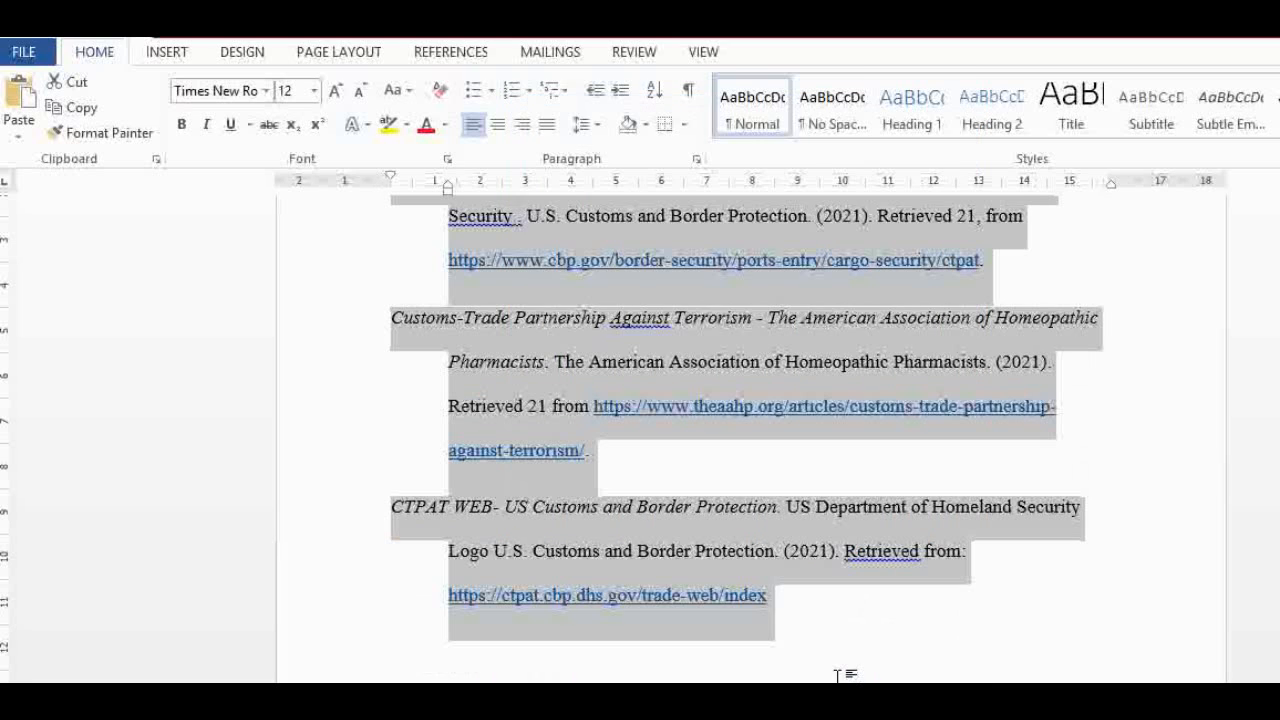
{"action": "left_click", "coordinate": [811, 477]}
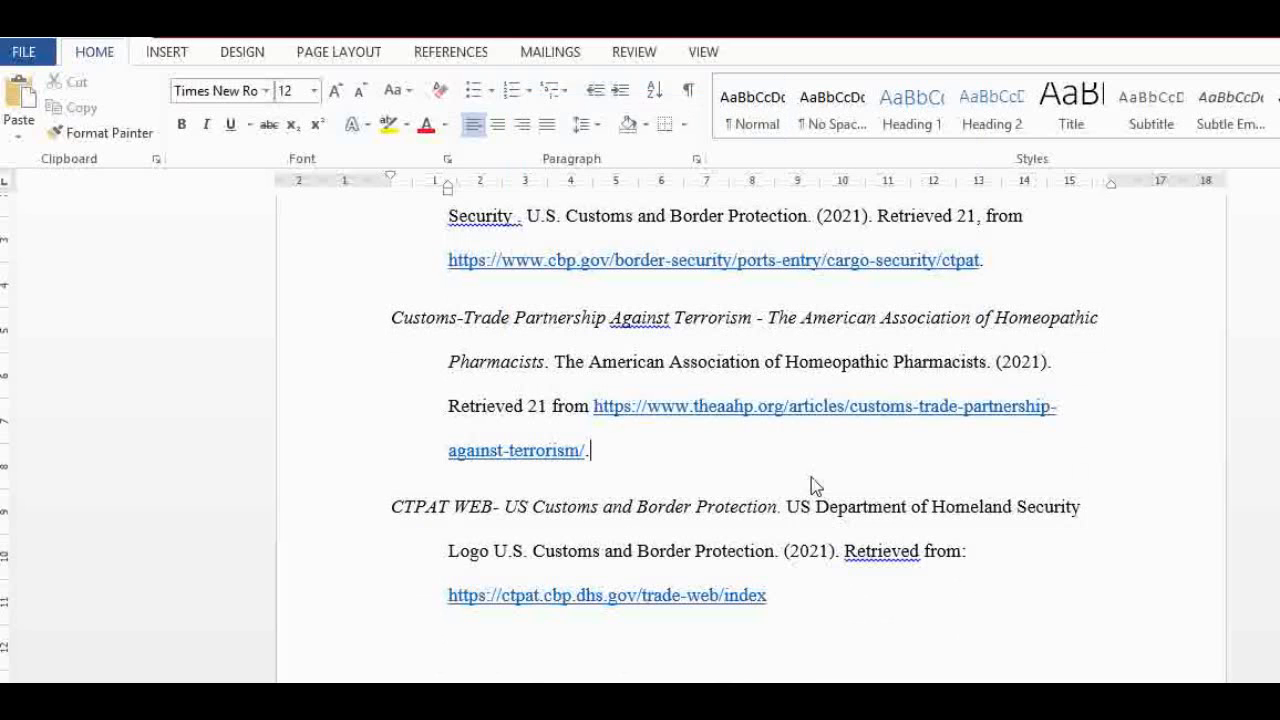
Review the whole paper from the title page through the body to the references, checking headings, indents, spacing and page numbers
{"action": "scroll", "coordinate": [750, 430], "scroll_direction": "up", "scroll_amount": 15}
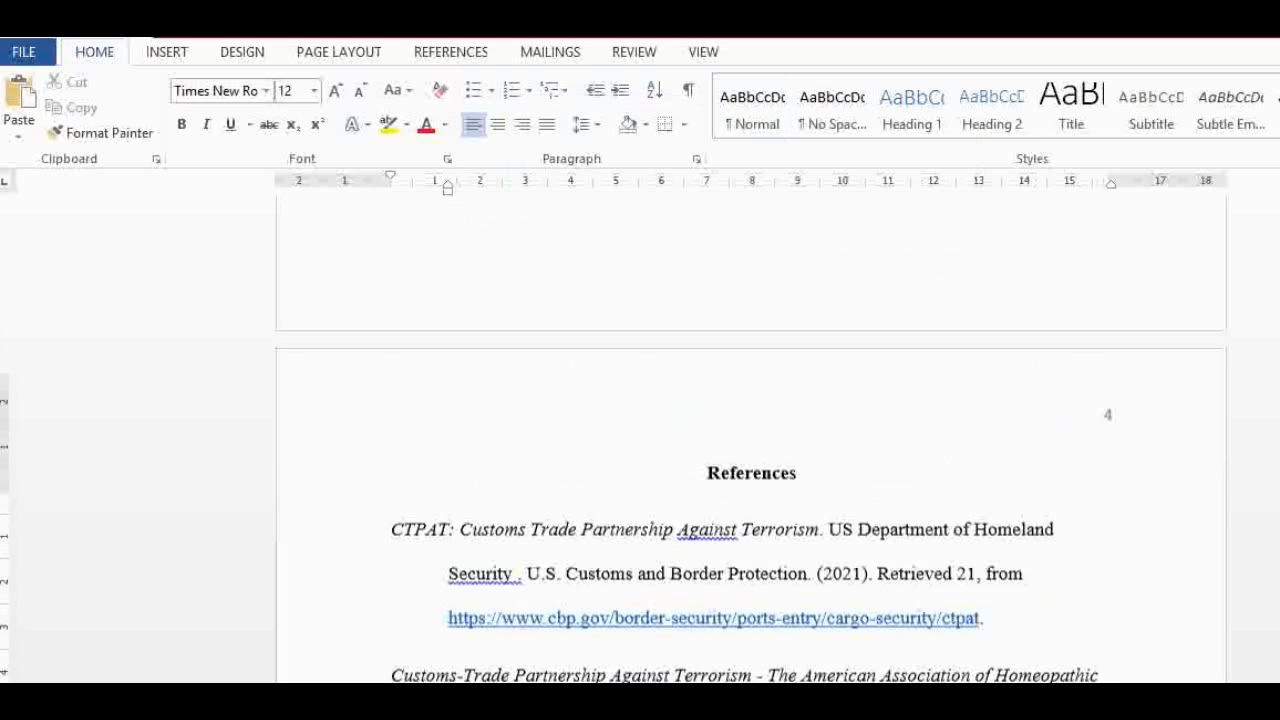
{"action": "scroll", "coordinate": [750, 430], "scroll_direction": "up", "scroll_amount": 15}
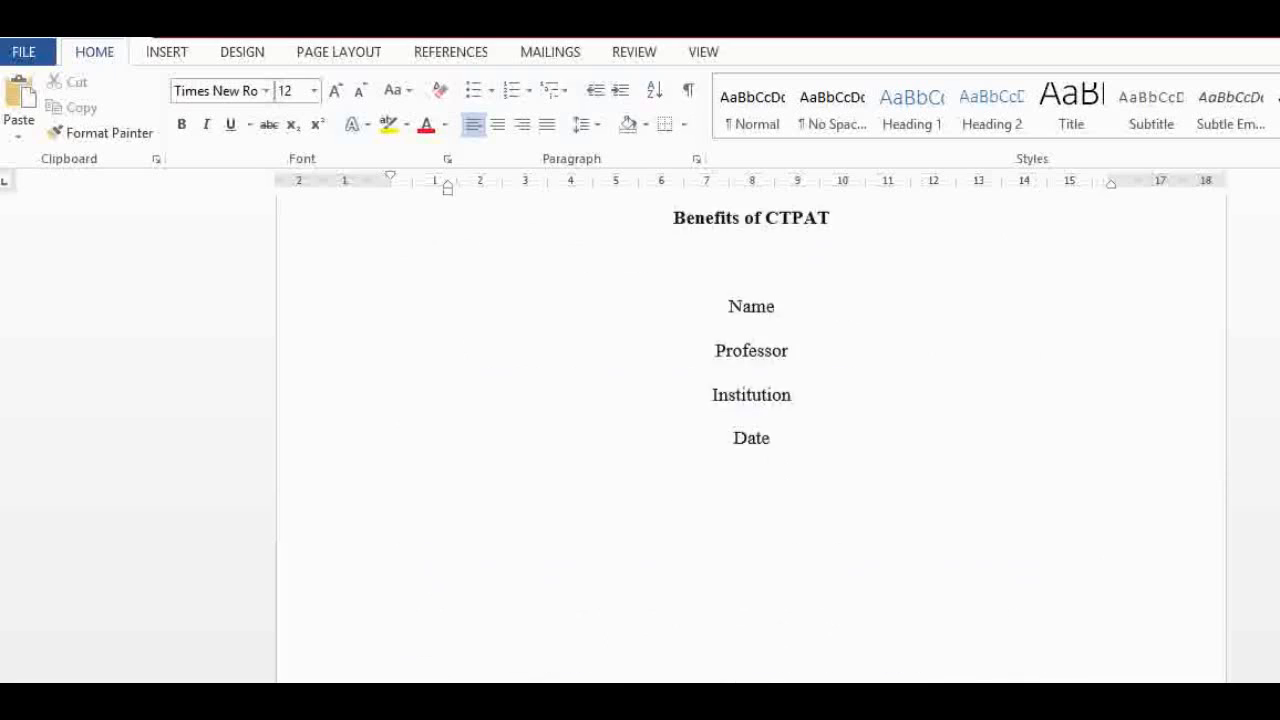
{"action": "scroll", "coordinate": [750, 430], "scroll_direction": "down", "scroll_amount": 5}
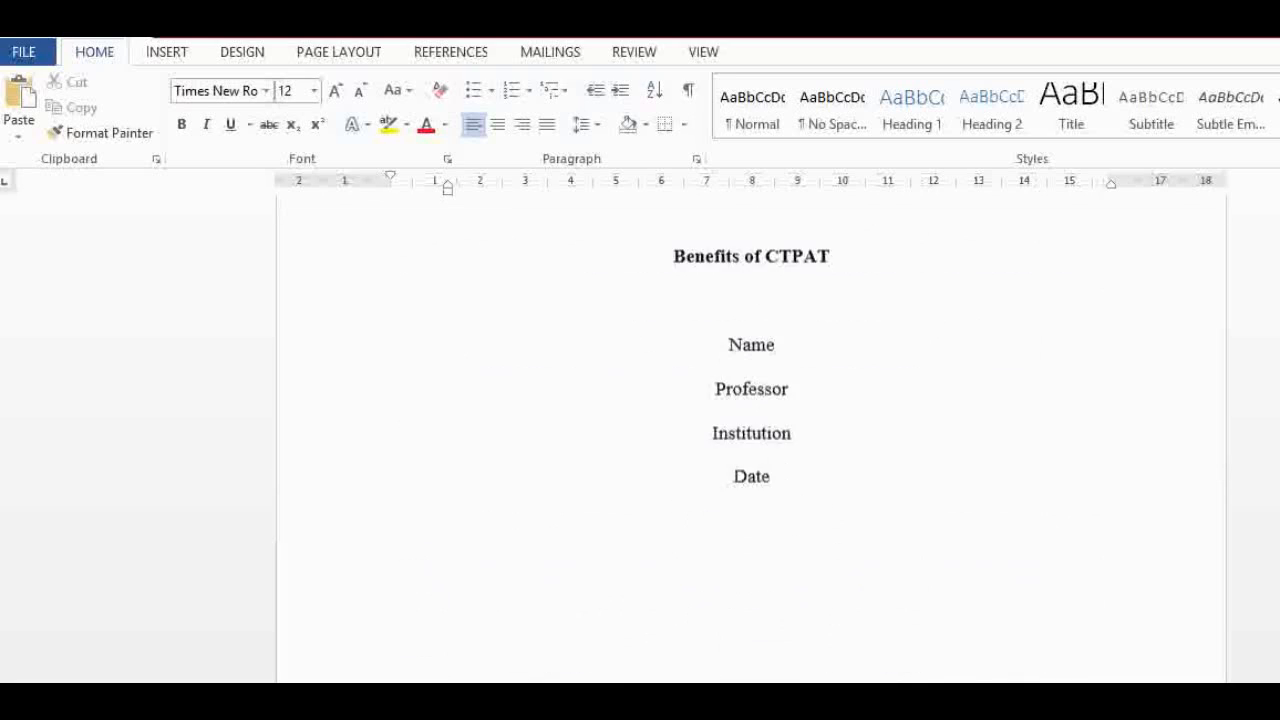
{"action": "scroll", "coordinate": [750, 430], "scroll_direction": "up", "scroll_amount": 2}
{"action": "scroll", "coordinate": [750, 430], "scroll_direction": "down", "scroll_amount": 2}
{"action": "scroll", "coordinate": [750, 430], "scroll_direction": "down", "scroll_amount": 20}
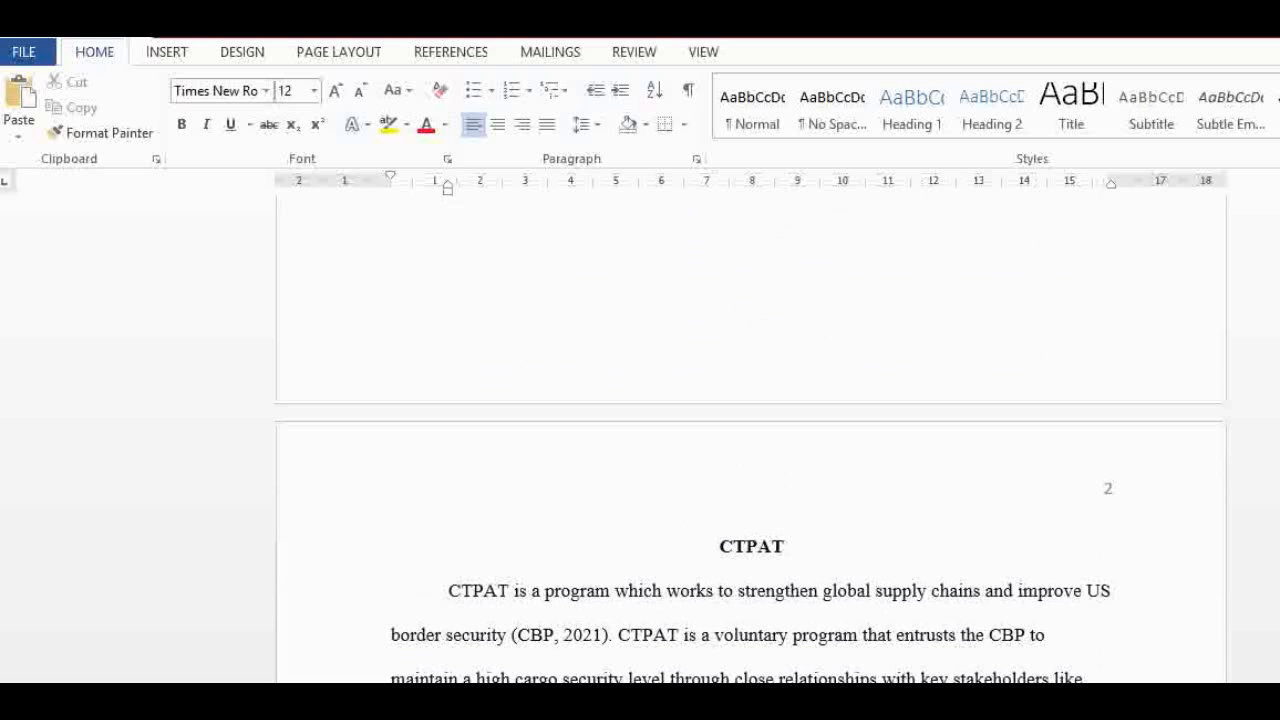
{"action": "scroll", "coordinate": [750, 440], "scroll_direction": "down", "scroll_amount": 5}
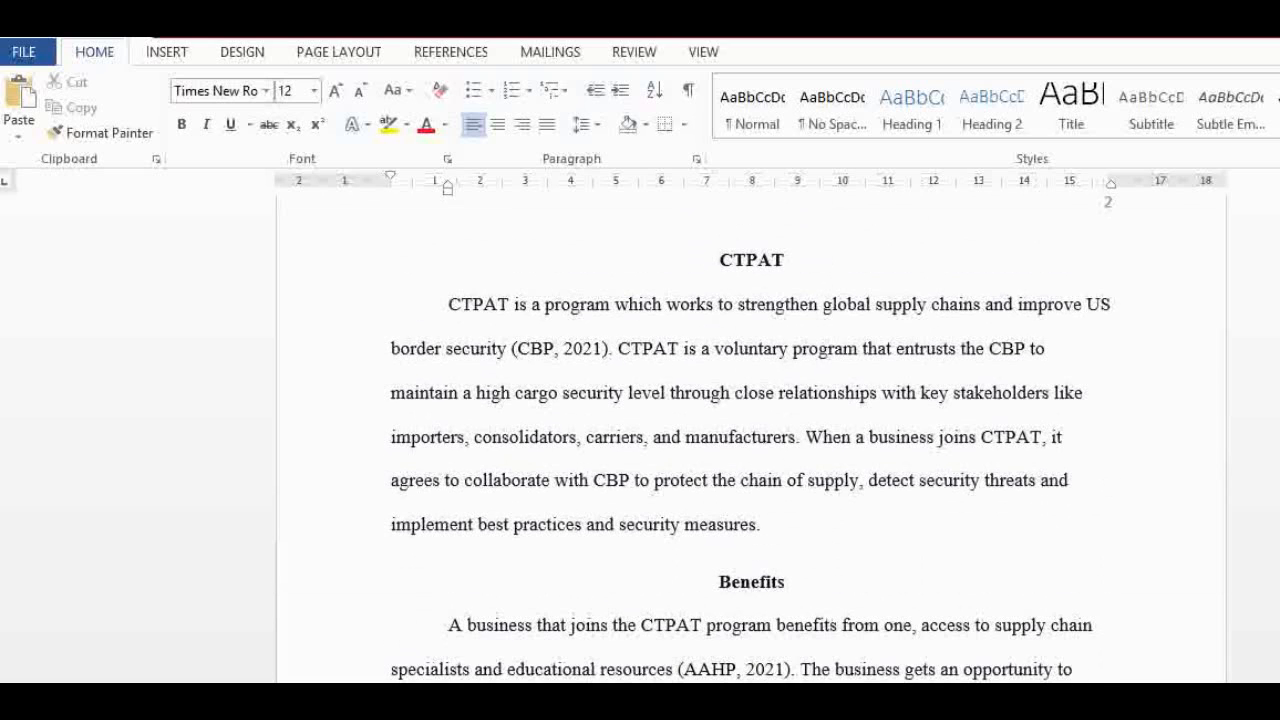
{"action": "scroll", "coordinate": [750, 440], "scroll_direction": "down", "scroll_amount": 20}
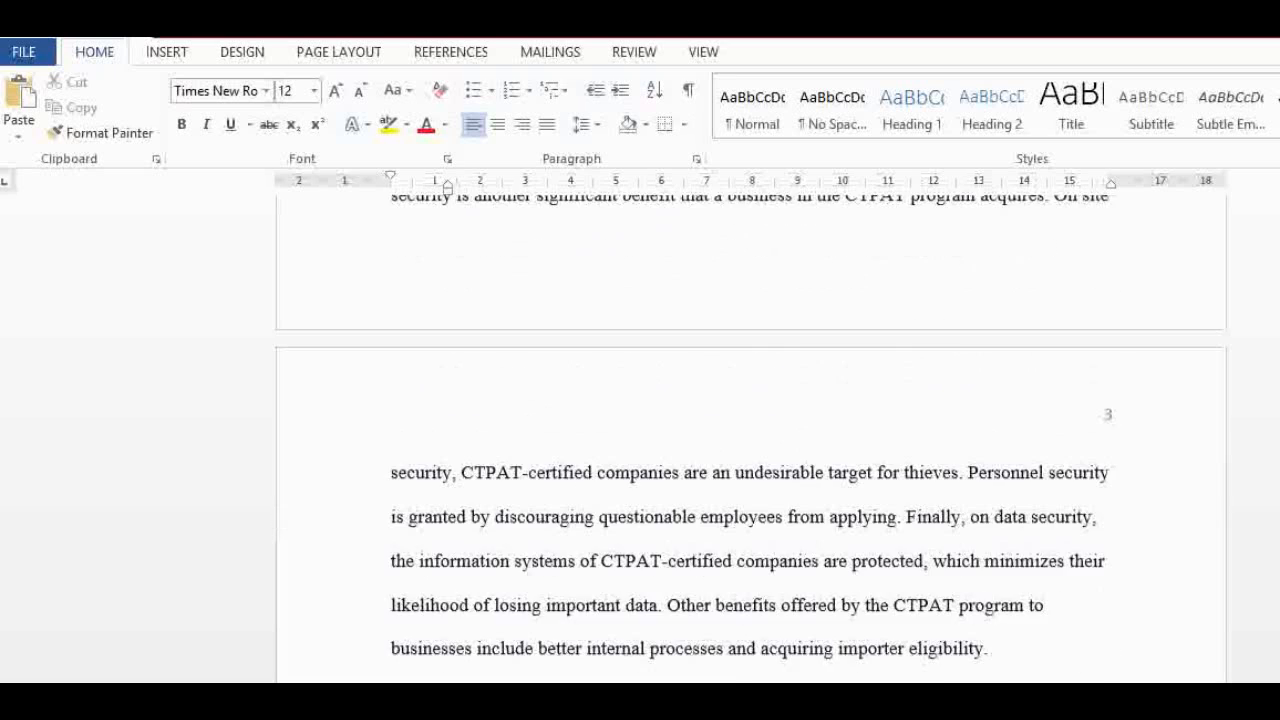
{"action": "scroll", "coordinate": [750, 440], "scroll_direction": "down", "scroll_amount": 15}
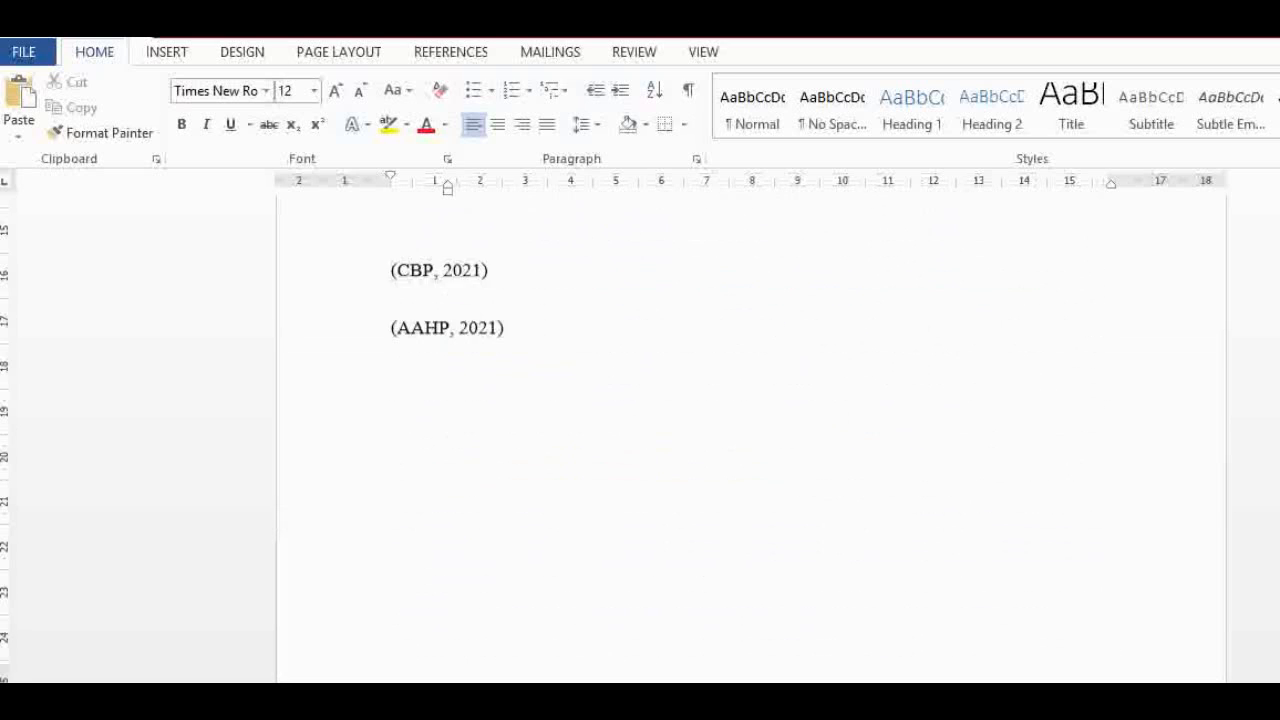
{"action": "scroll", "coordinate": [750, 440], "scroll_direction": "up", "scroll_amount": 20}
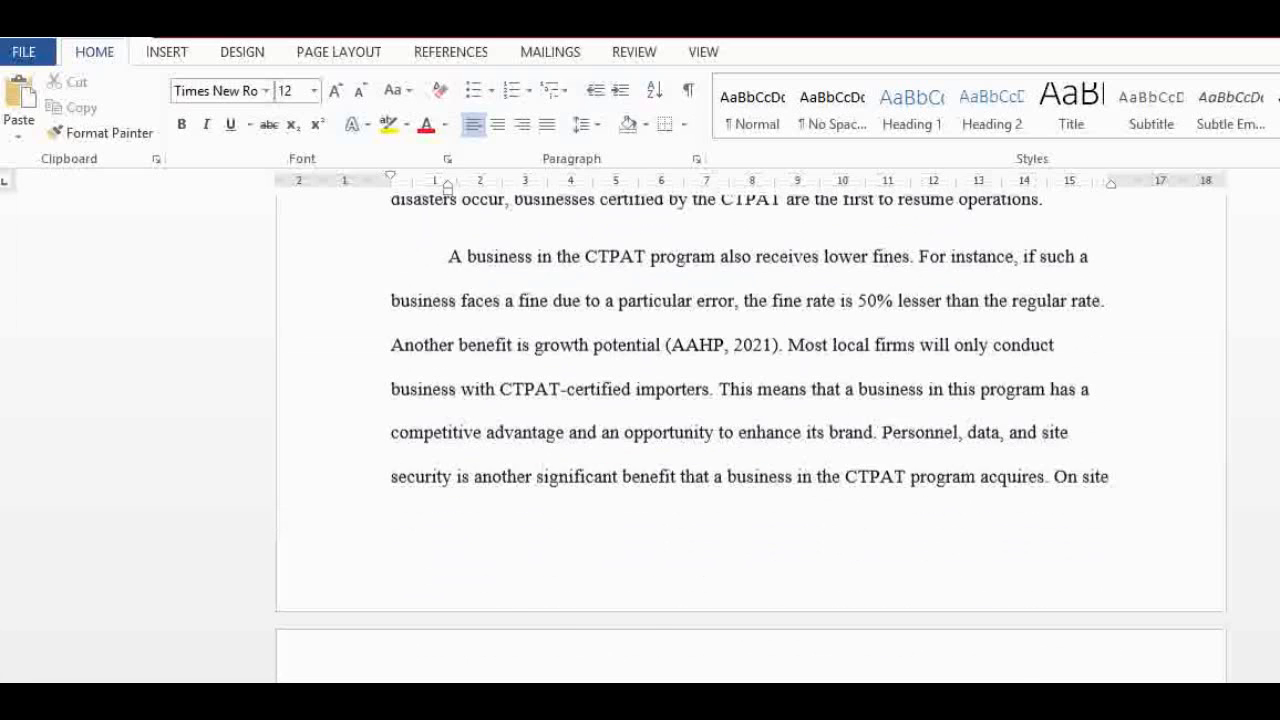
{"action": "scroll", "coordinate": [750, 440], "scroll_direction": "up", "scroll_amount": 6}
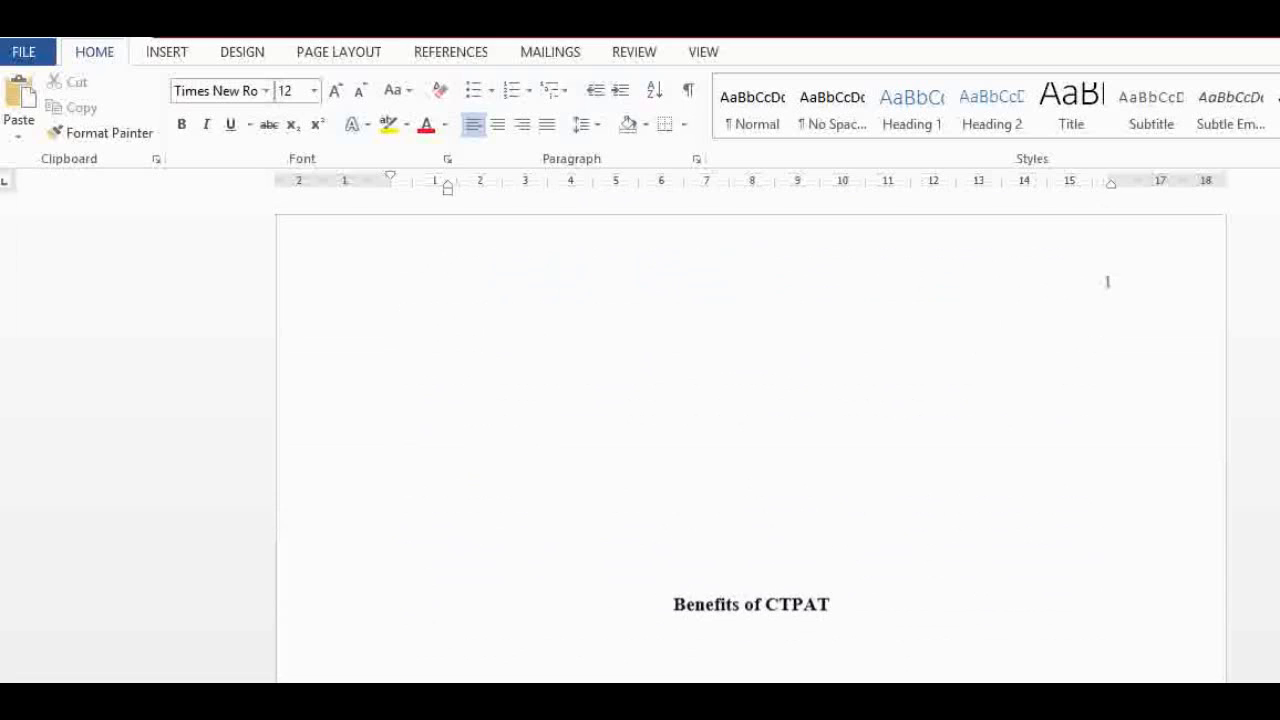
{"action": "left_click", "coordinate": [753, 499]}
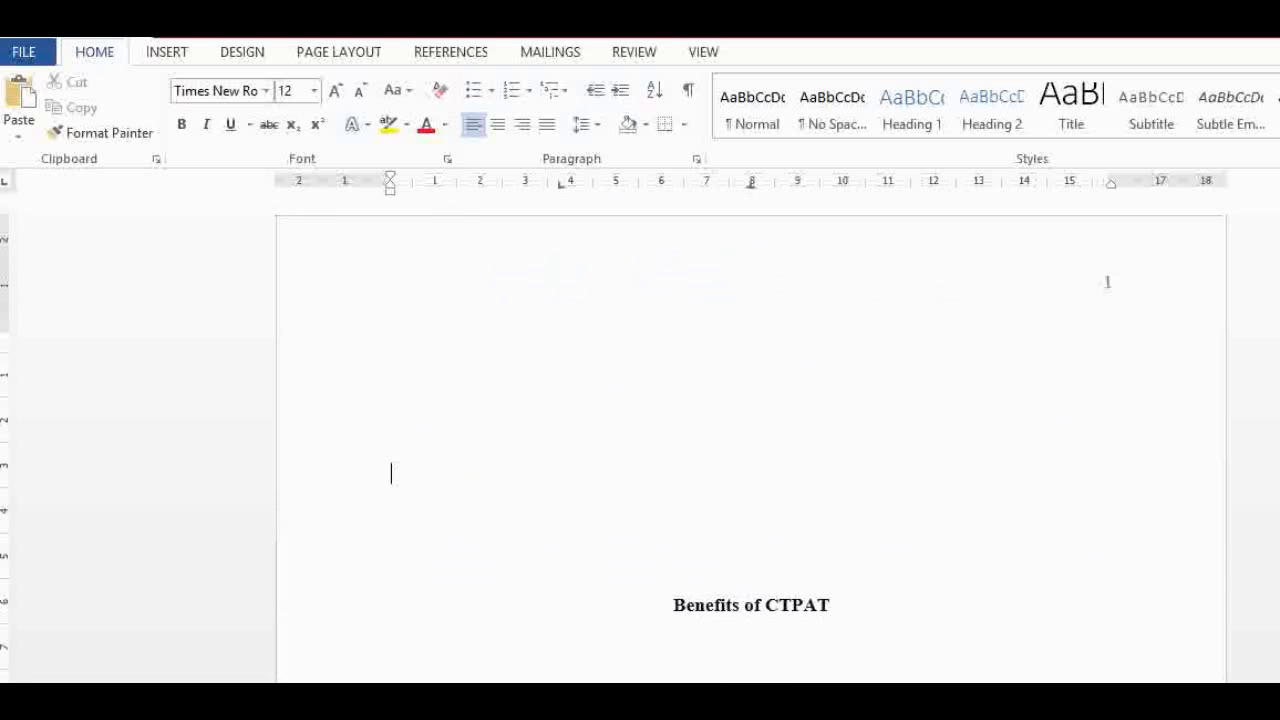
Delete the leftover (CBP, 2021) and (AAHP, 2021) citation notes below the reference list
{"action": "scroll", "coordinate": [750, 440], "scroll_direction": "down", "scroll_amount": 9}
{"action": "scroll", "coordinate": [750, 440], "scroll_direction": "down", "scroll_amount": 8}
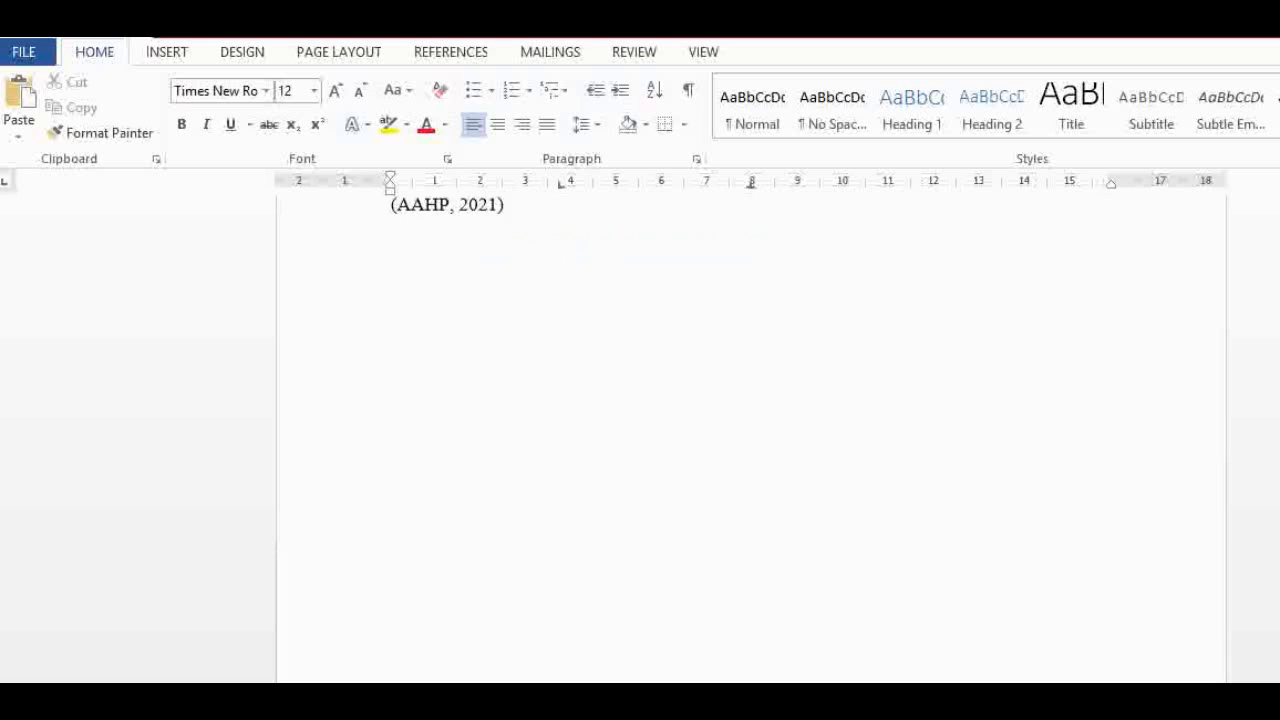
{"action": "scroll", "coordinate": [750, 440], "scroll_direction": "up", "scroll_amount": 4}
{"action": "scroll", "coordinate": [534, 446], "scroll_direction": "down", "scroll_amount": 2}
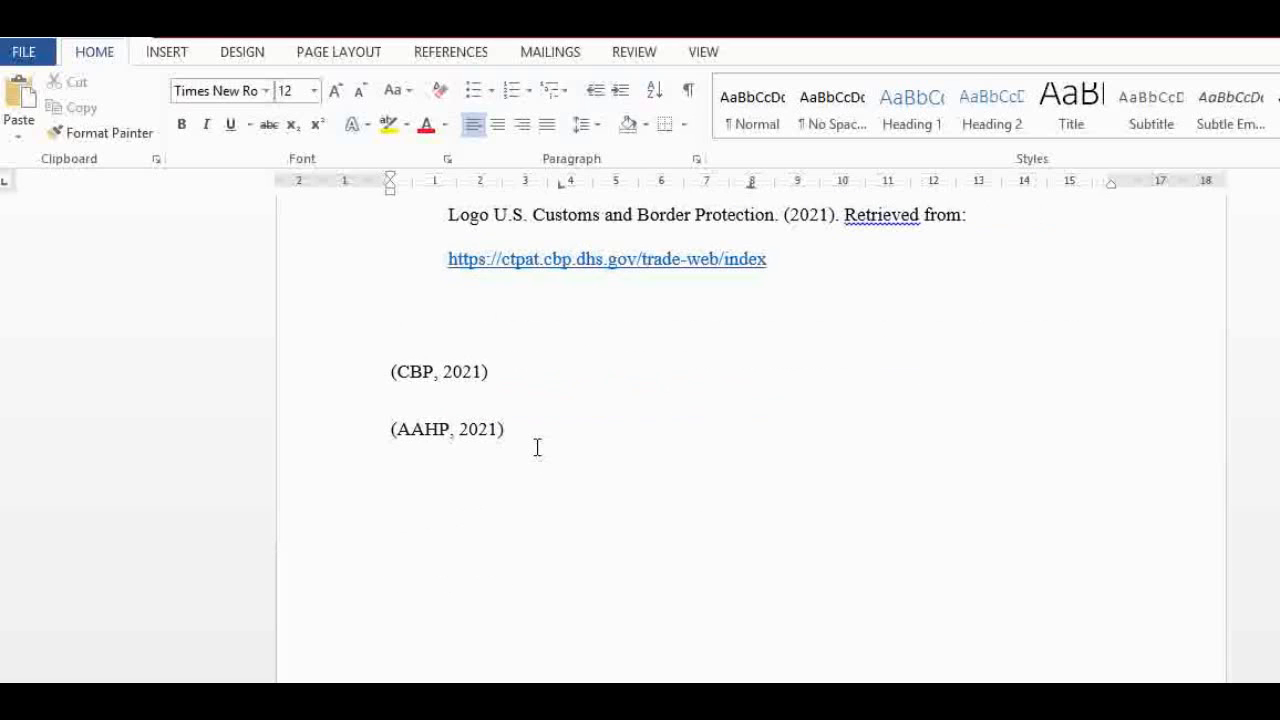
{"action": "left_click_drag", "start_coordinate": [504, 429], "coordinate": [373, 377]}
{"action": "key", "text": "Delete"}
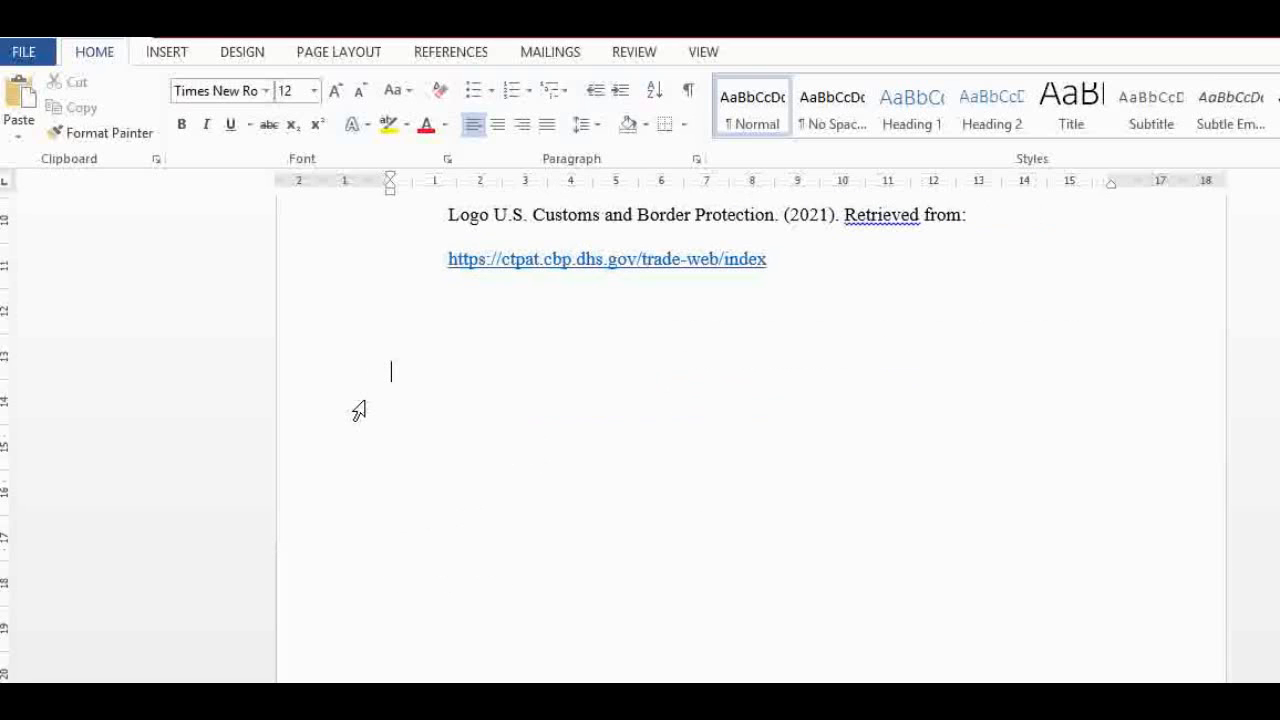
Check the cleaned-up references and the start of the body, and look over the title page down to its end
{"action": "scroll", "coordinate": [750, 440], "scroll_direction": "up", "scroll_amount": 15}
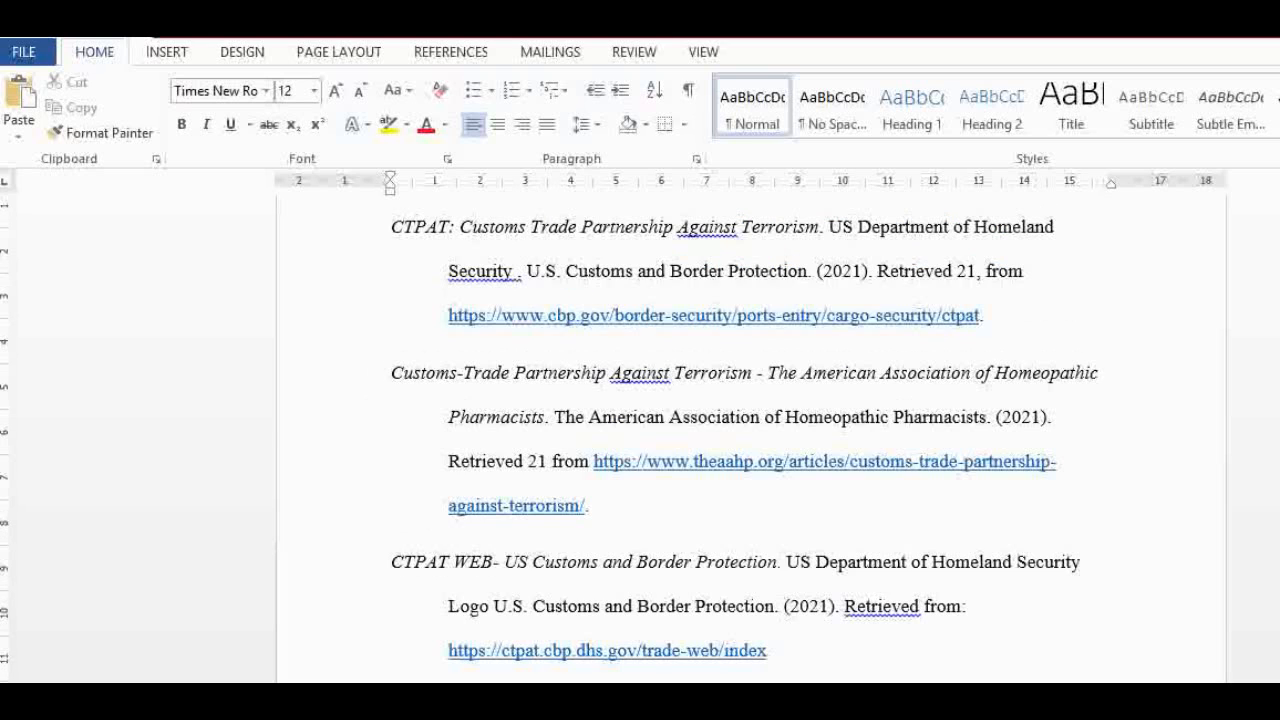
{"action": "scroll", "coordinate": [1109, 246], "scroll_direction": "up", "scroll_amount": 10}
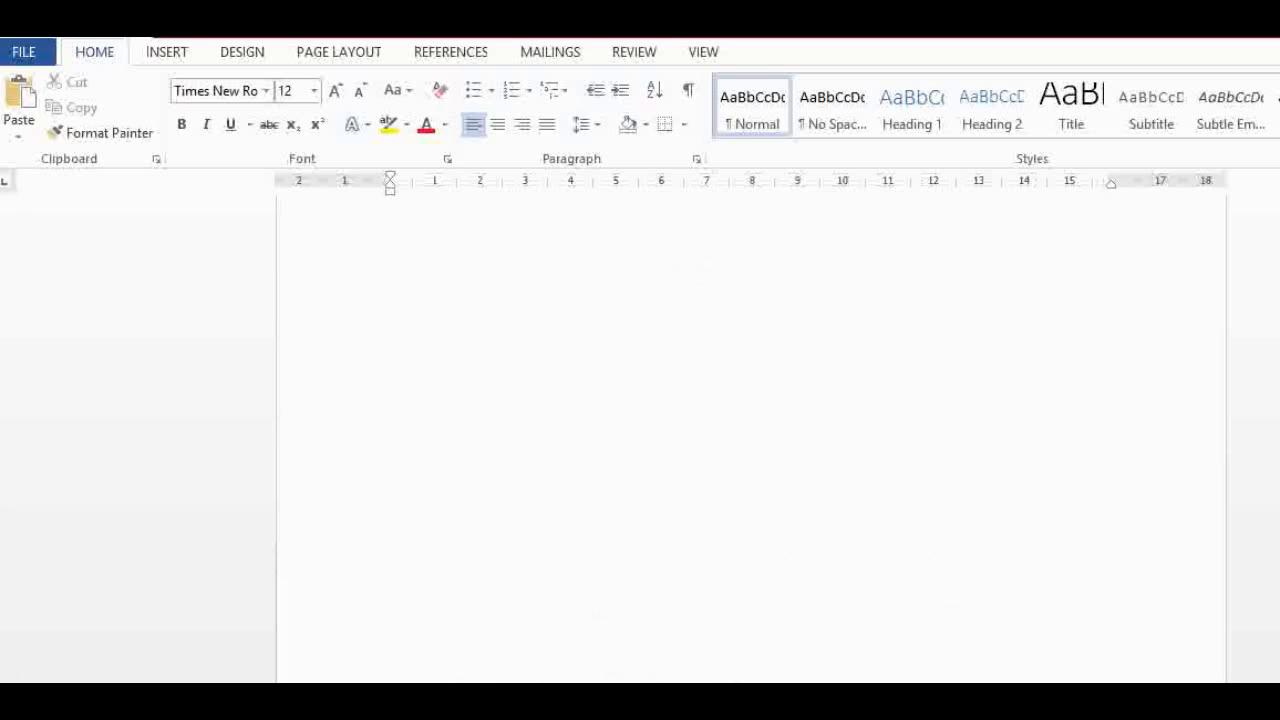
{"action": "scroll", "coordinate": [1107, 274], "scroll_direction": "down", "scroll_amount": 15}
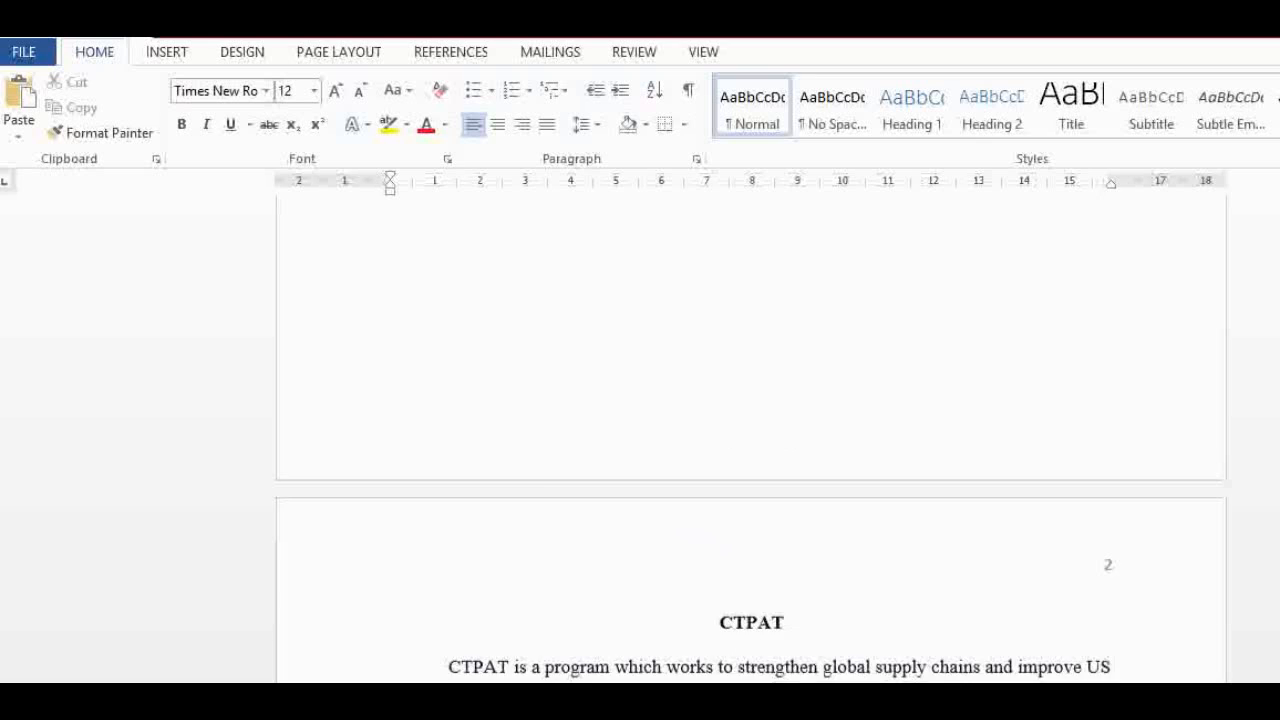
{"action": "scroll", "coordinate": [1107, 274], "scroll_direction": "up", "scroll_amount": 15}
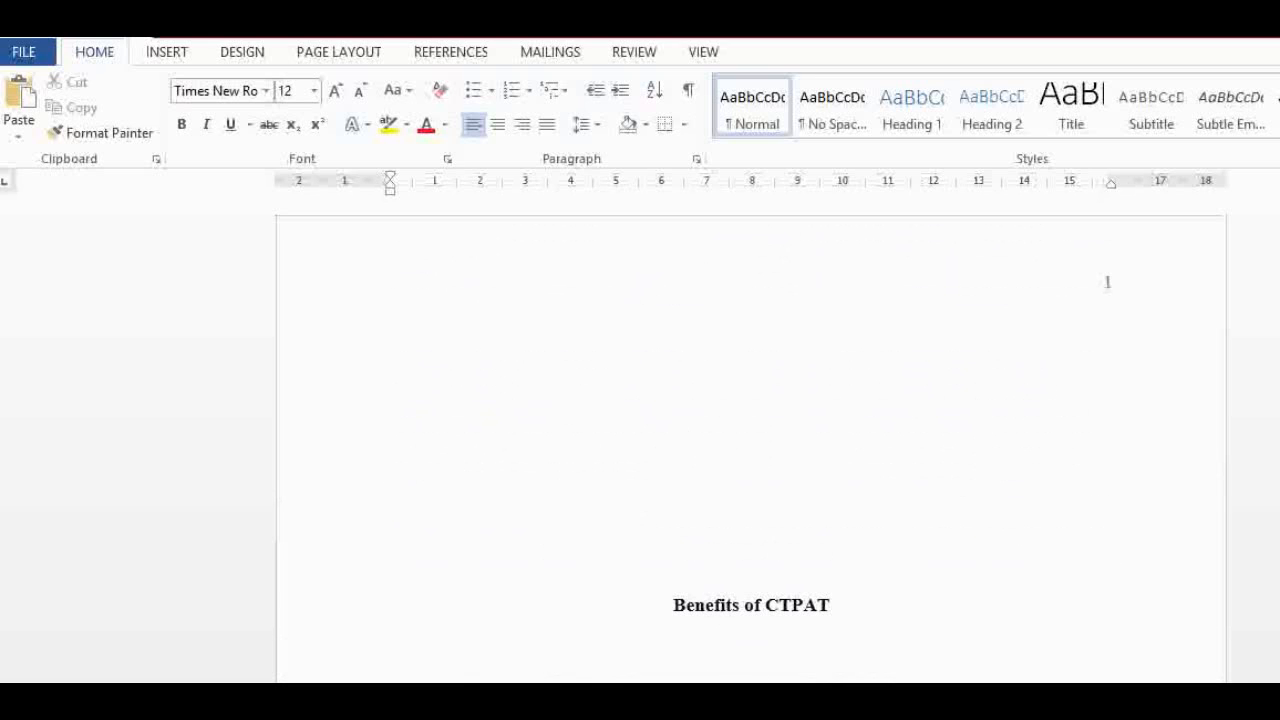
{"action": "left_click", "coordinate": [727, 608]}
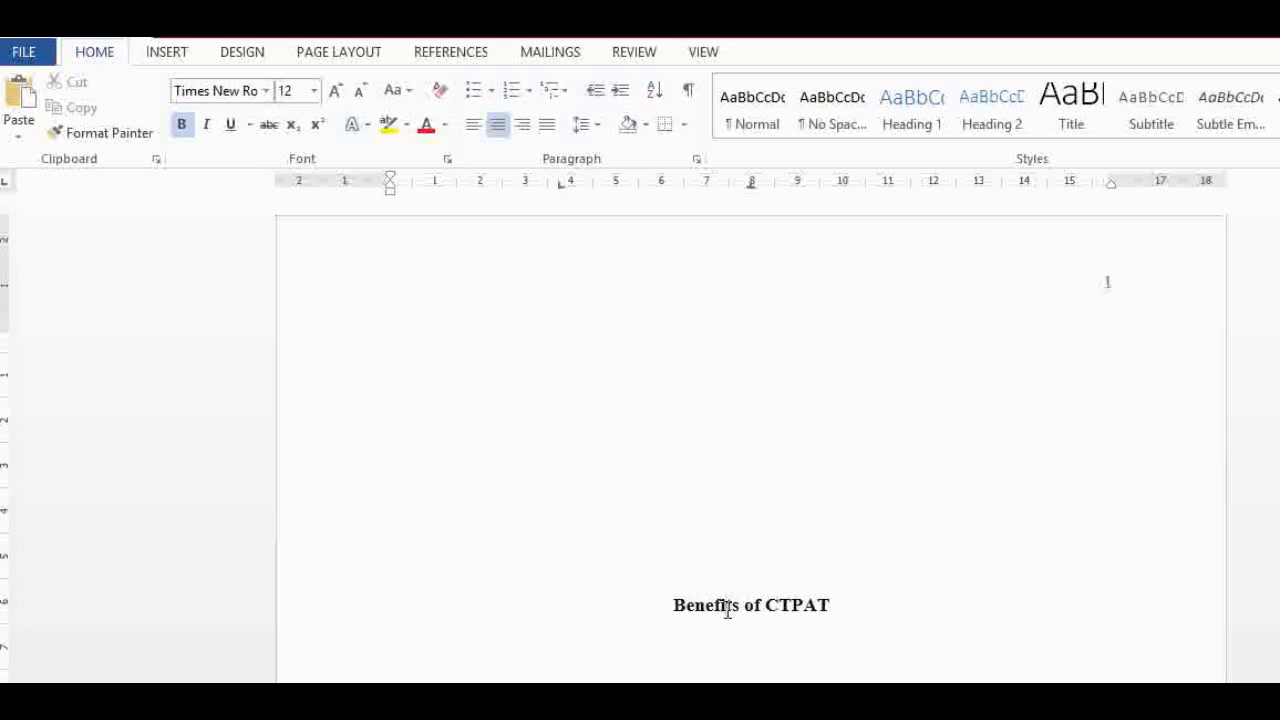
{"action": "key", "text": "Down"}
{"action": "key", "text": "Down"}
{"action": "key", "text": "Down"}
{"action": "key", "text": "Down"}
{"action": "key", "text": "Down"}
{"action": "key", "text": "Down"}
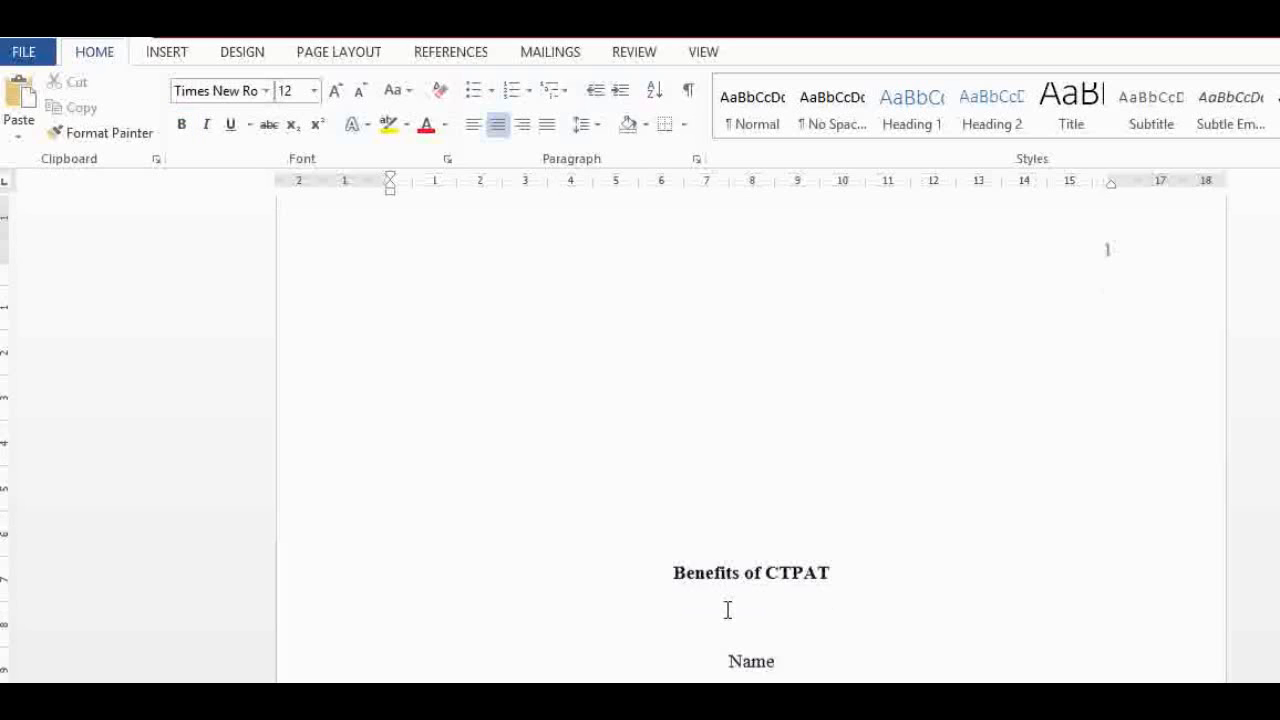
{"action": "key", "text": "Down"}
{"action": "key", "text": "Down"}
{"action": "key", "text": "Down"}
{"action": "key", "text": "Down"}
{"action": "key", "text": "Down"}
{"action": "key", "text": "Down"}
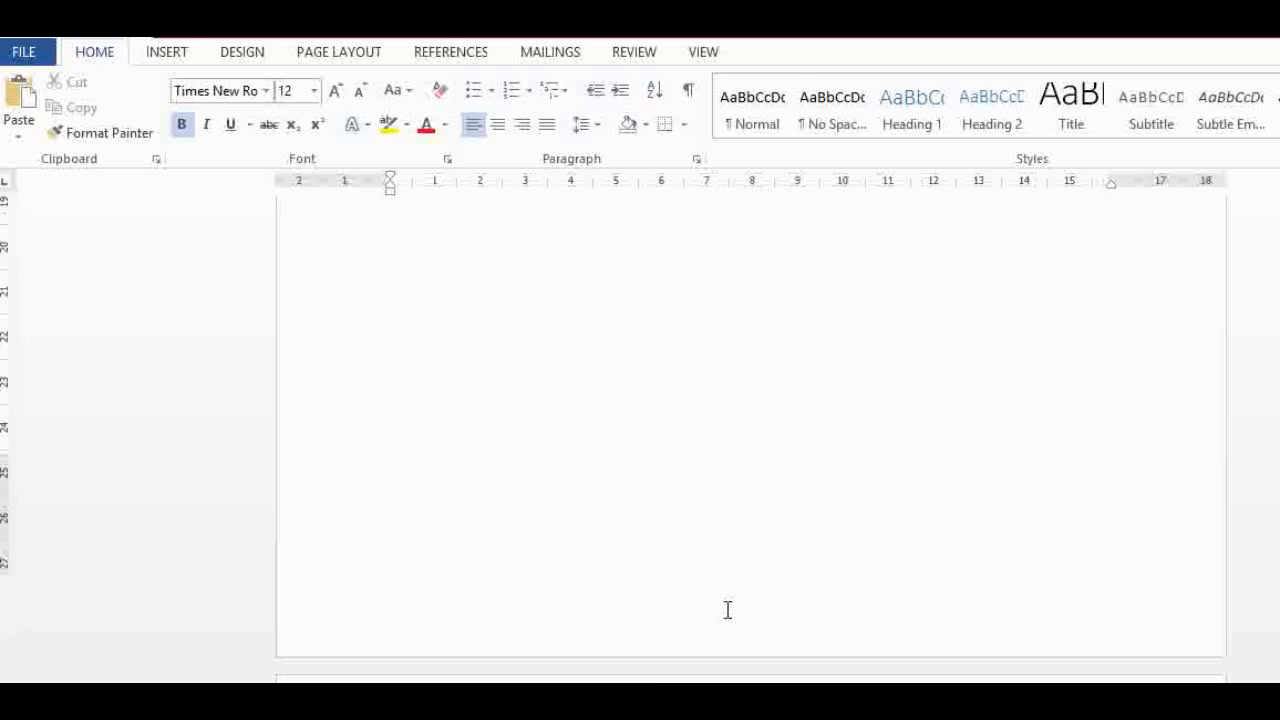
Look through the body text and the Benefits section down to the last entry of the reference list
{"action": "scroll", "coordinate": [728, 610], "scroll_direction": "down", "scroll_amount": 12}
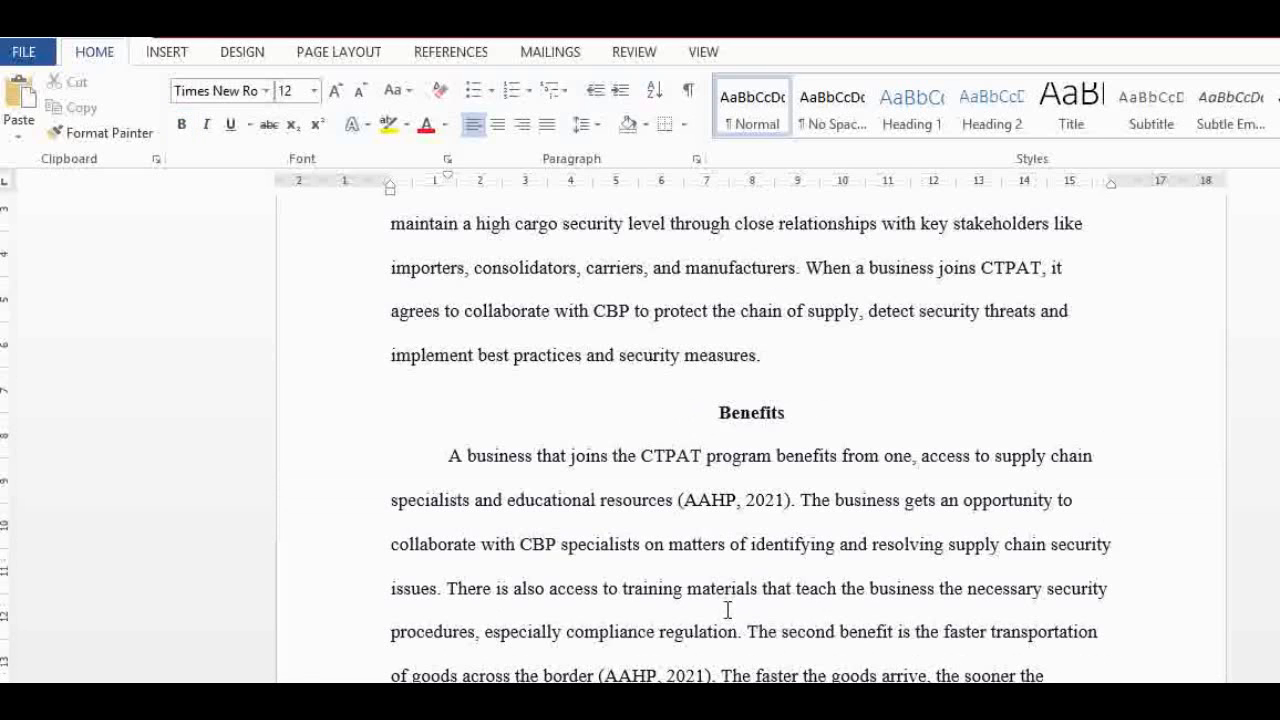
{"action": "key", "text": "Down"}
{"action": "key", "text": "Down"}
{"action": "key", "text": "Down"}
{"action": "key", "text": "Down"}
{"action": "key", "text": "Down"}
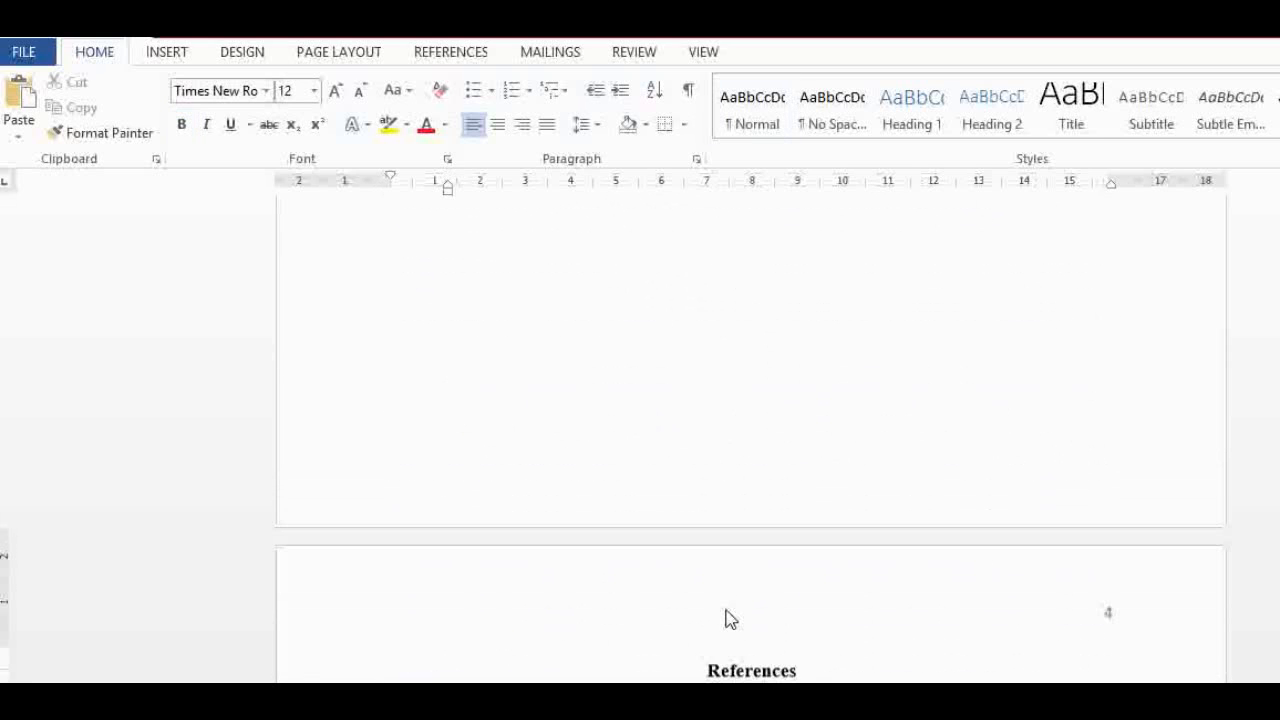
{"action": "key", "text": "Down"}
{"action": "key", "text": "Down"}
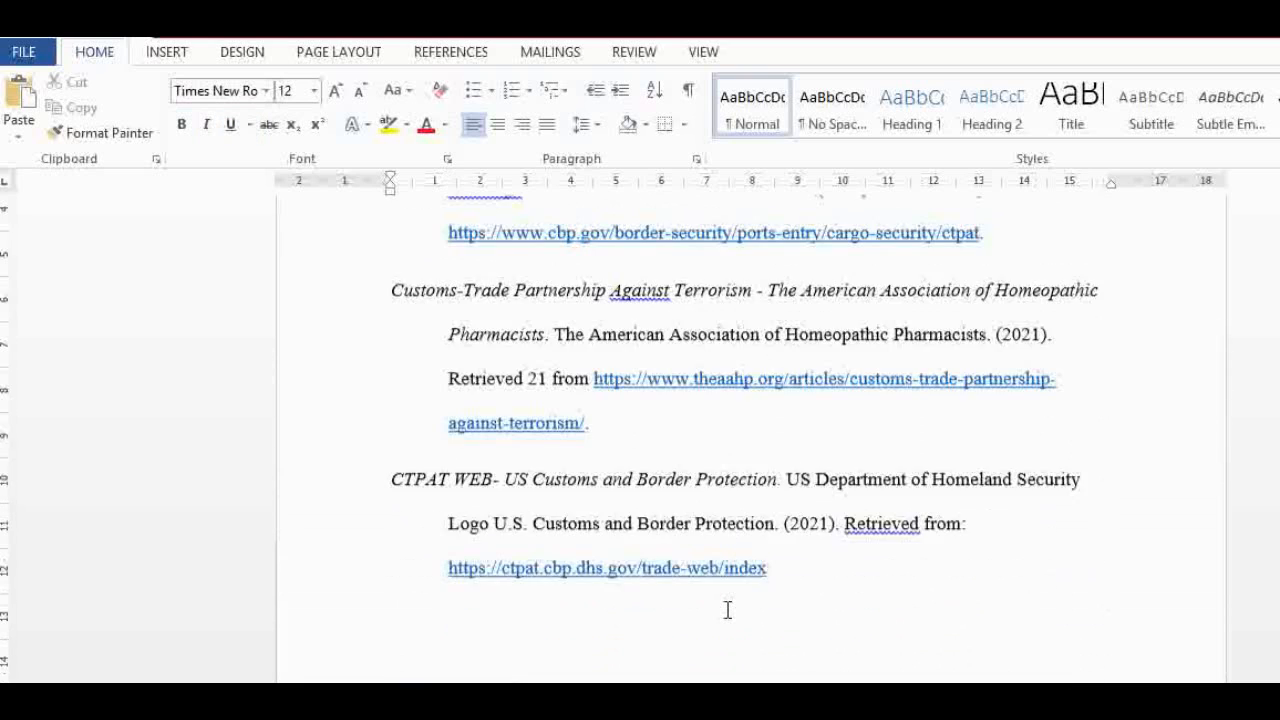
Go back through the paper from the references to the title page and check the title, name, professor and institution lines
{"action": "key", "text": "Up"}
{"action": "key", "text": "Up"}
{"action": "key", "text": "Up"}
{"action": "key", "text": "Up"}
{"action": "key", "text": "Up"}
{"action": "key", "text": "Up"}
{"action": "key", "text": "Up"}
{"action": "key", "text": "Up"}
{"action": "key", "text": "Up"}
{"action": "key", "text": "Up"}
{"action": "key", "text": "Up"}
{"action": "key", "text": "Up"}
{"action": "key", "text": "Up"}
{"action": "key", "text": "Up"}
{"action": "key", "text": "Up"}
{"action": "key", "text": "Up"}
{"action": "key", "text": "Up"}
{"action": "key", "text": "Up"}
{"action": "key", "text": "Up"}
{"action": "key", "text": "Up"}
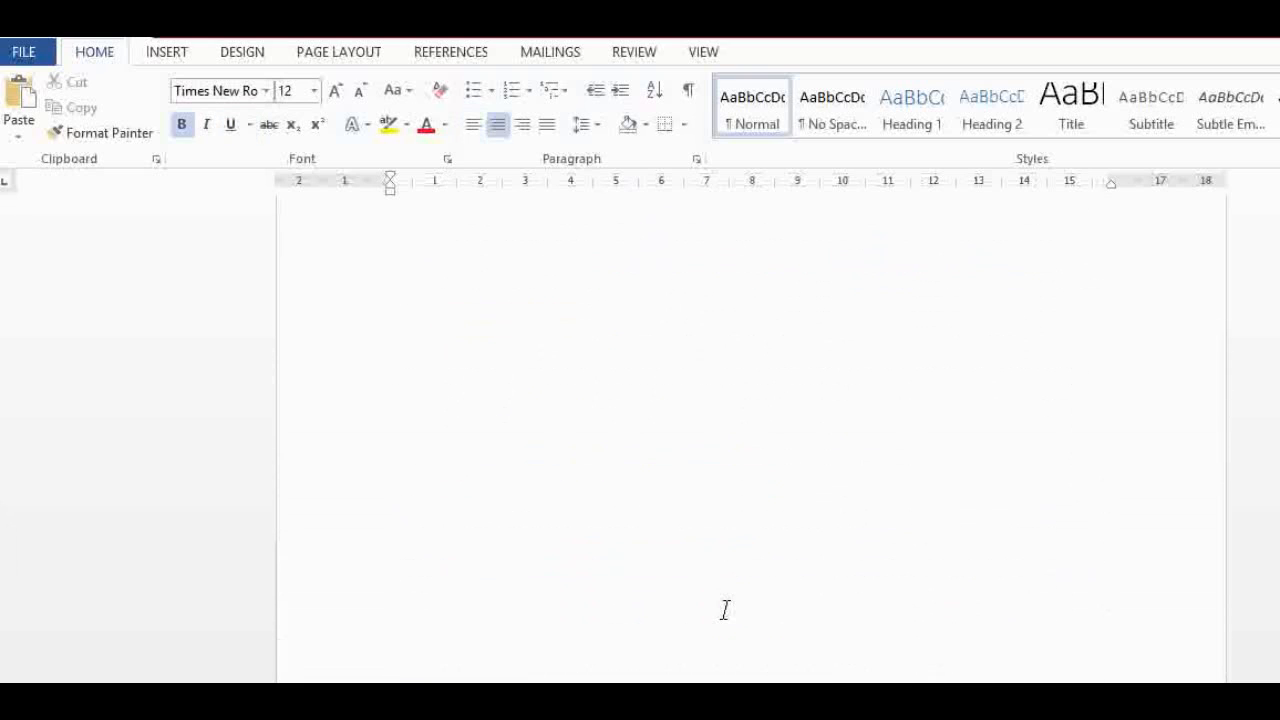
{"action": "key", "text": "Up"}
{"action": "key", "text": "Up"}
{"action": "key", "text": "Up"}
{"action": "key", "text": "Up"}
{"action": "key", "text": "Up"}
{"action": "key", "text": "Up"}
{"action": "key", "text": "Up"}
{"action": "key", "text": "Up"}
{"action": "key", "text": "Up"}
{"action": "key", "text": "Up"}
{"action": "key", "text": "Up"}
{"action": "key", "text": "Up"}
{"action": "key", "text": "Up"}
{"action": "key", "text": "Up"}
{"action": "key", "text": "Up"}
{"action": "key", "text": "Up"}
{"action": "key", "text": "Up"}
{"action": "key", "text": "Up"}
{"action": "key", "text": "Up"}
{"action": "key", "text": "Up"}
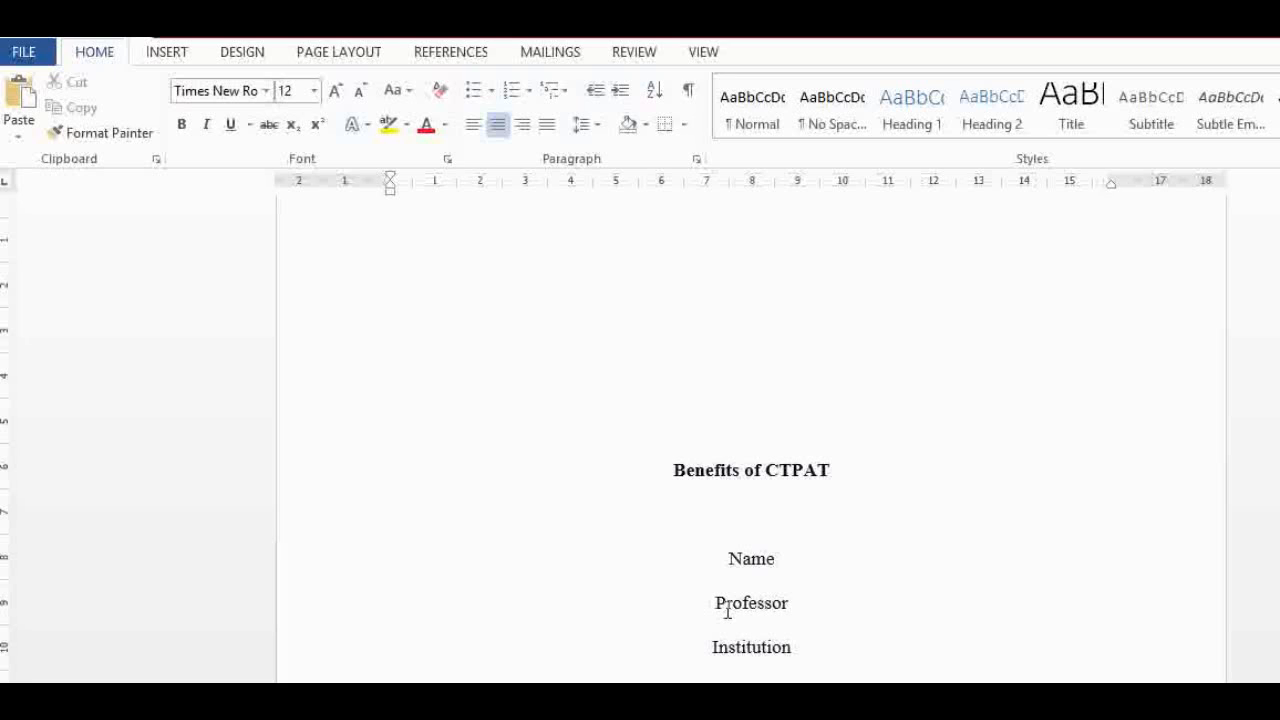
Review the paper once more from the title page through the CTPAT and Benefits sections to the end of the references
{"action": "key", "text": "Down"}
{"action": "key", "text": "Down"}
{"action": "key", "text": "Down"}
{"action": "key", "text": "Down"}
{"action": "key", "text": "Down"}
{"action": "key", "text": "Down"}
{"action": "key", "text": "Down"}
{"action": "key", "text": "Down"}
{"action": "key", "text": "Down"}
{"action": "key", "text": "Down"}
{"action": "key", "text": "Down"}
{"action": "key", "text": "Down"}
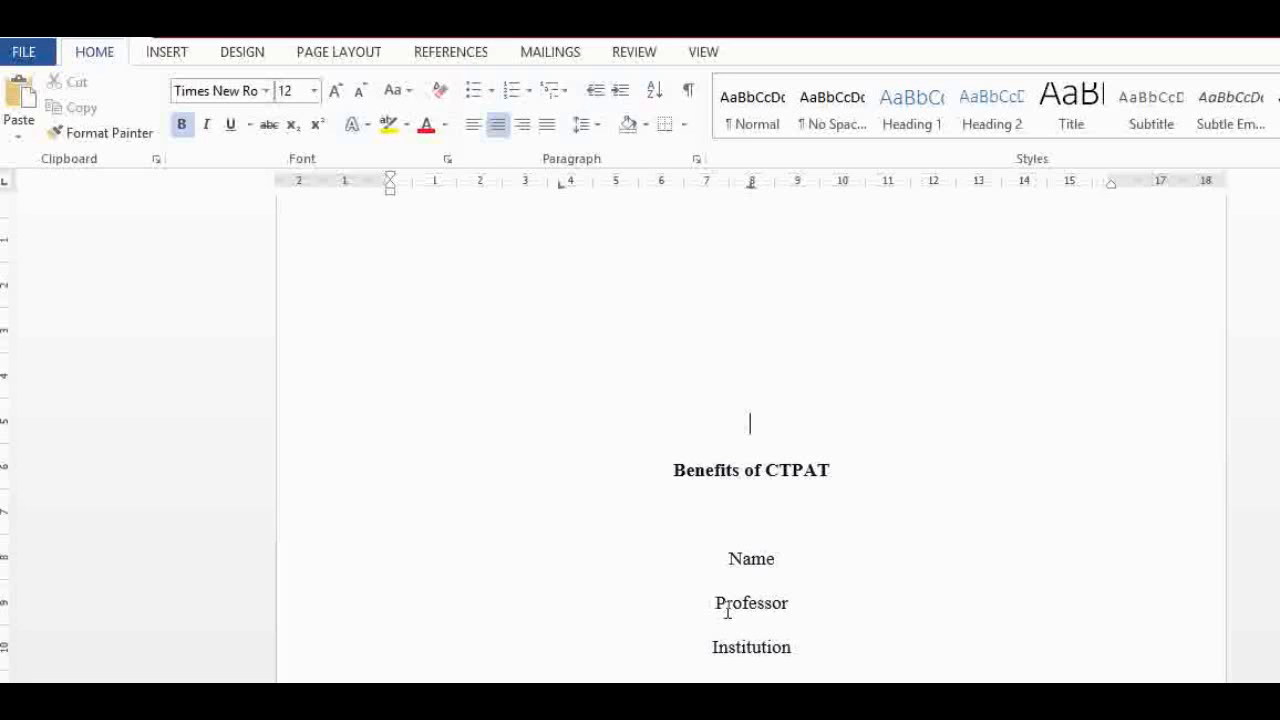
{"action": "key", "text": "Down"}
{"action": "key", "text": "Down"}
{"action": "key", "text": "Down"}
{"action": "key", "text": "Down"}
{"action": "key", "text": "Down"}
{"action": "key", "text": "Down"}
{"action": "key", "text": "Down"}
{"action": "key", "text": "Down"}
{"action": "key", "text": "Down"}
{"action": "key", "text": "Down"}
{"action": "key", "text": "Down"}
{"action": "key", "text": "Down"}
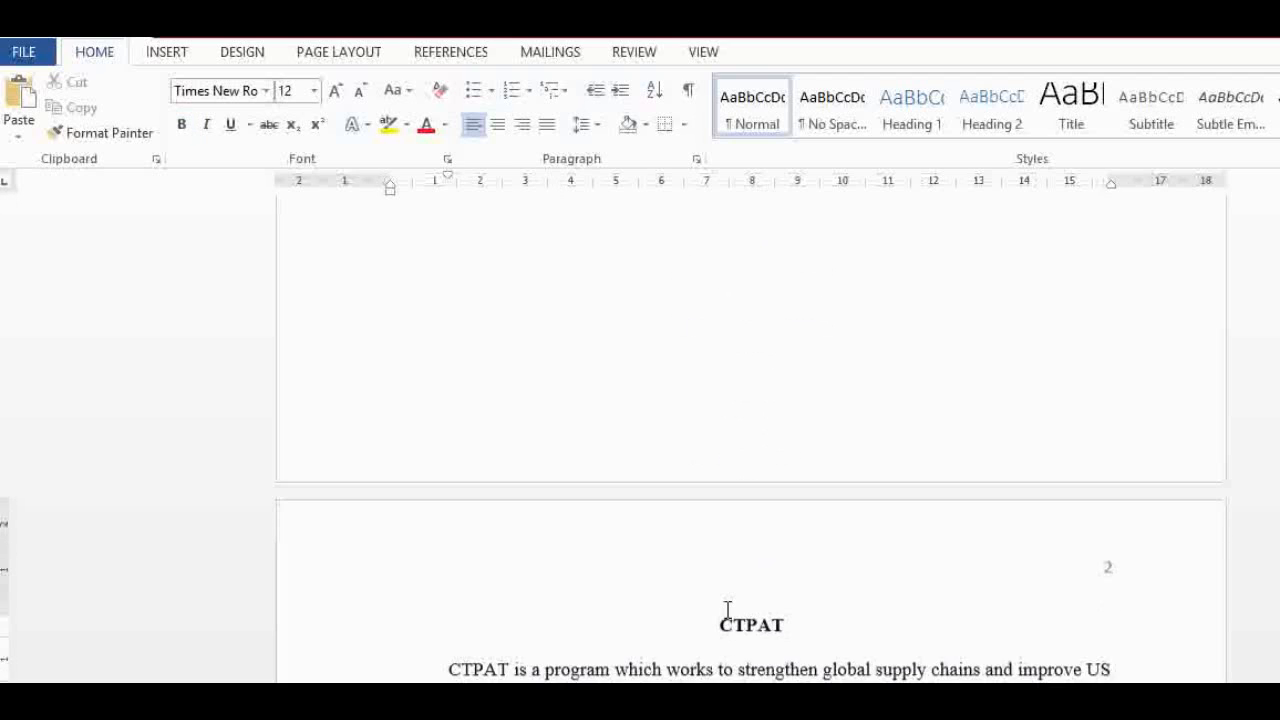
{"action": "key", "text": "Down"}
{"action": "key", "text": "Down"}
{"action": "key", "text": "Down"}
{"action": "key", "text": "Down"}
{"action": "key", "text": "Down"}
{"action": "key", "text": "Down"}
{"action": "key", "text": "Down"}
{"action": "key", "text": "Down"}
{"action": "key", "text": "Down"}
{"action": "key", "text": "Down"}
{"action": "key", "text": "Down"}
{"action": "key", "text": "Down"}
{"action": "key", "text": "Down"}
{"action": "key", "text": "Down"}
{"action": "key", "text": "Down"}
{"action": "key", "text": "Down"}
{"action": "key", "text": "Down"}
{"action": "key", "text": "Down"}
{"action": "key", "text": "Down"}
{"action": "key", "text": "Down"}
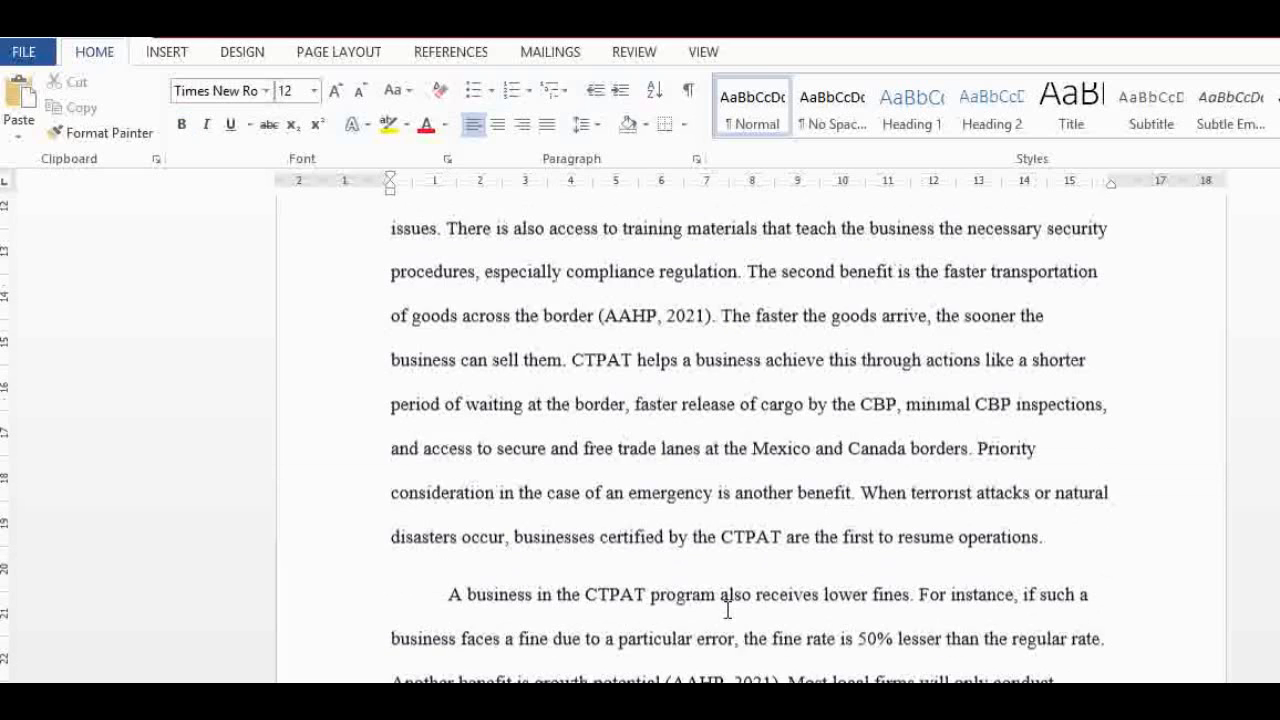
{"action": "key", "text": "Down"}
{"action": "key", "text": "Down"}
{"action": "key", "text": "Down"}
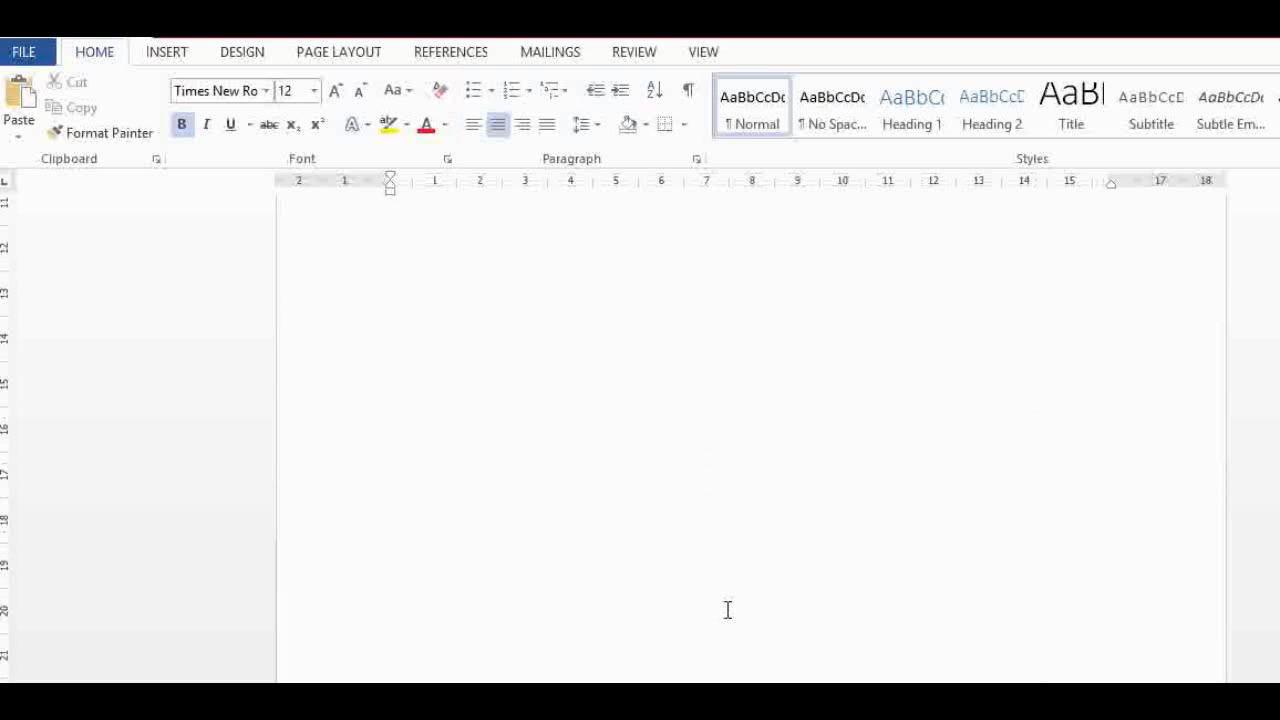
{"action": "key", "text": "Down"}
{"action": "key", "text": "Down"}
{"action": "key", "text": "Down"}
{"action": "key", "text": "Down"}
{"action": "key", "text": "Down"}
{"action": "key", "text": "Down"}
{"action": "key", "text": "Down"}
{"action": "key", "text": "Down"}
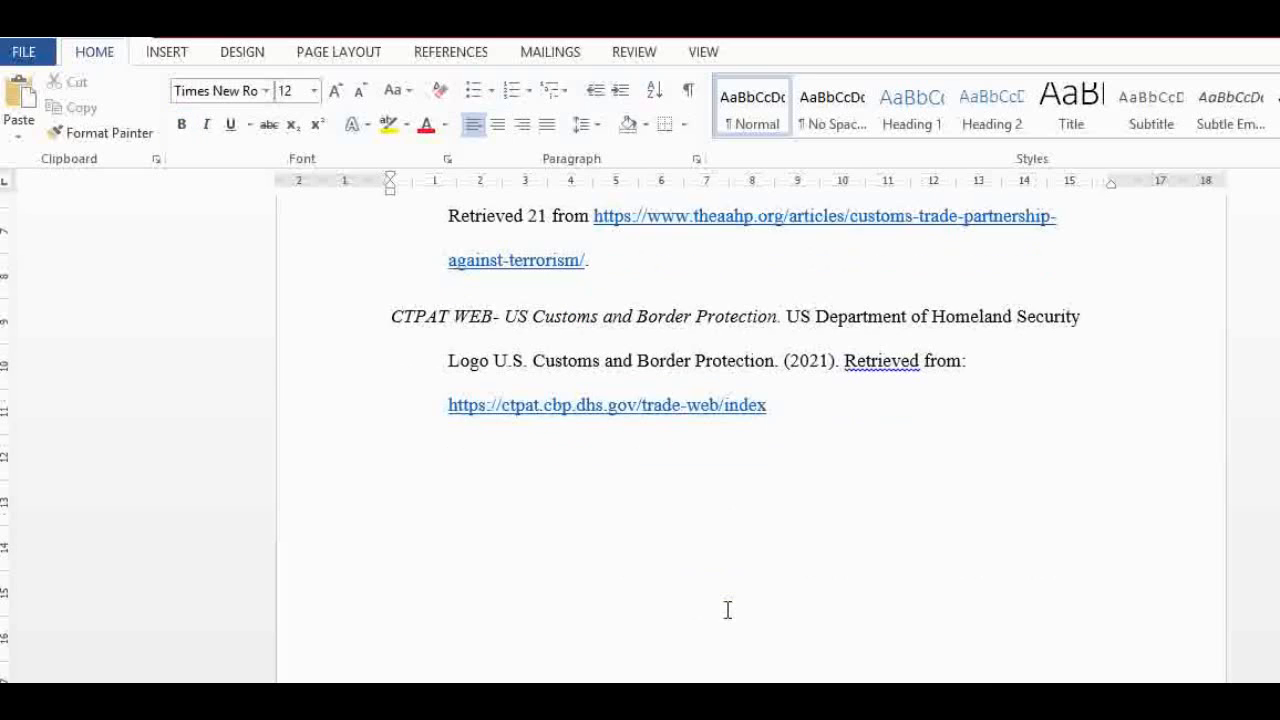
{"action": "key", "text": "Down"}
{"action": "key", "text": "Down"}
{"action": "key", "text": "Down"}
{"action": "key", "text": "Down"}
{"action": "key", "text": "Down"}
{"action": "key", "text": "Down"}
{"action": "key", "text": "Down"}
{"action": "key", "text": "Down"}
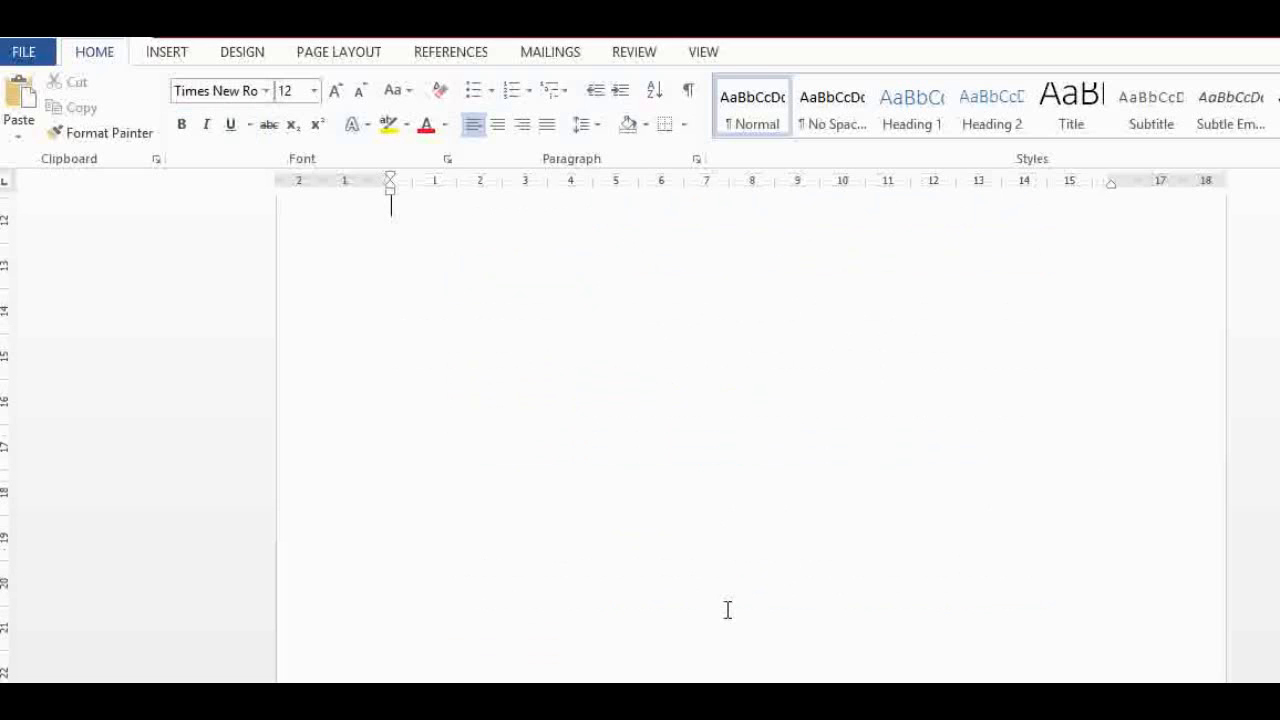
Return to the Benefits section and examine the paragraphs on faster border transport and lower fines
{"action": "key", "text": "Up"}
{"action": "key", "text": "Up"}
{"action": "key", "text": "Up"}
{"action": "key", "text": "Up"}
{"action": "key", "text": "Up"}
{"action": "key", "text": "Up"}
{"action": "key", "text": "Up"}
{"action": "key", "text": "Up"}
{"action": "scroll", "coordinate": [727, 610], "scroll_direction": "up", "scroll_amount": 3}
{"action": "left_click", "coordinate": [524, 616]}
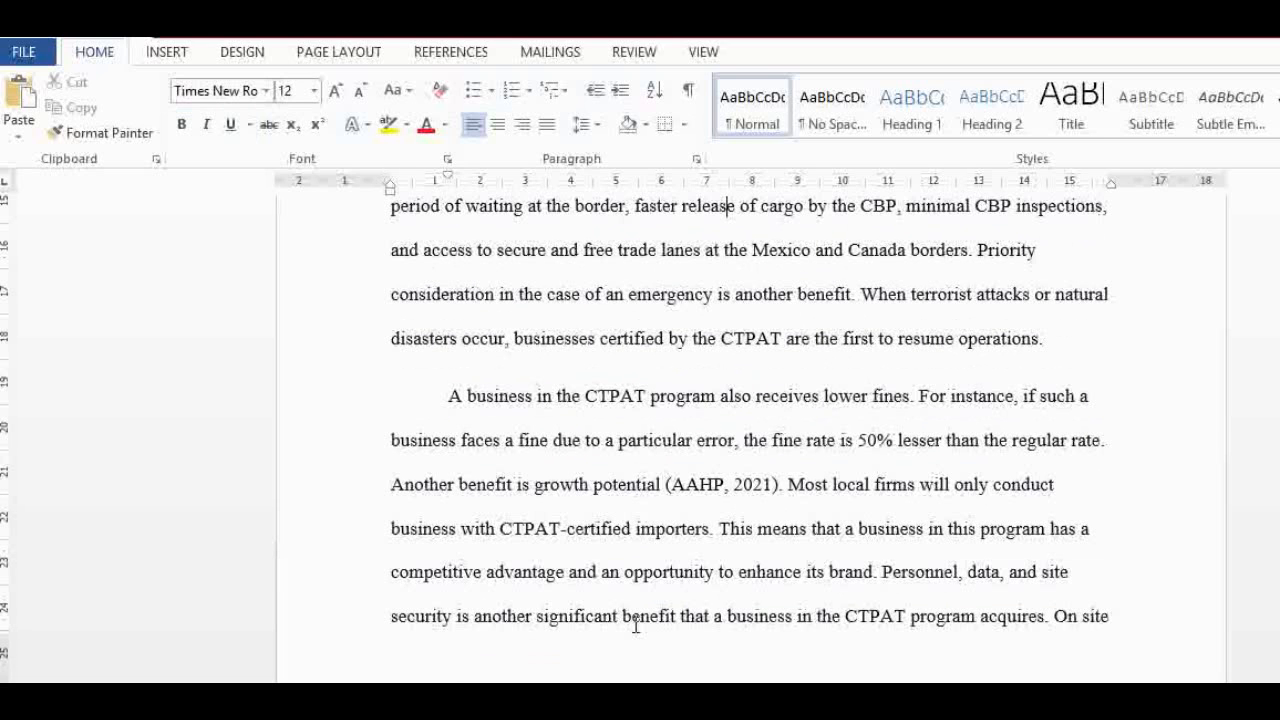